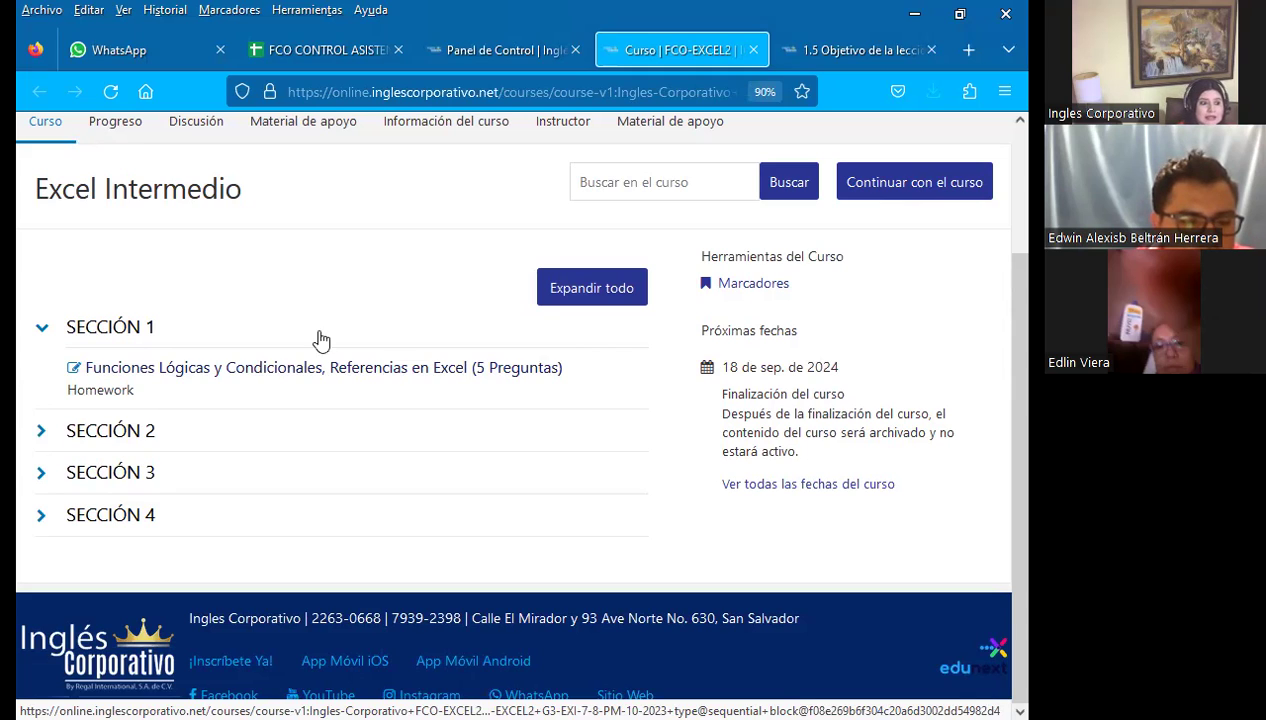
Expand and collapse SECCIÓN 2, then switch to the '1.5 Objetivo de la lección' lesson tab
click(38, 430)
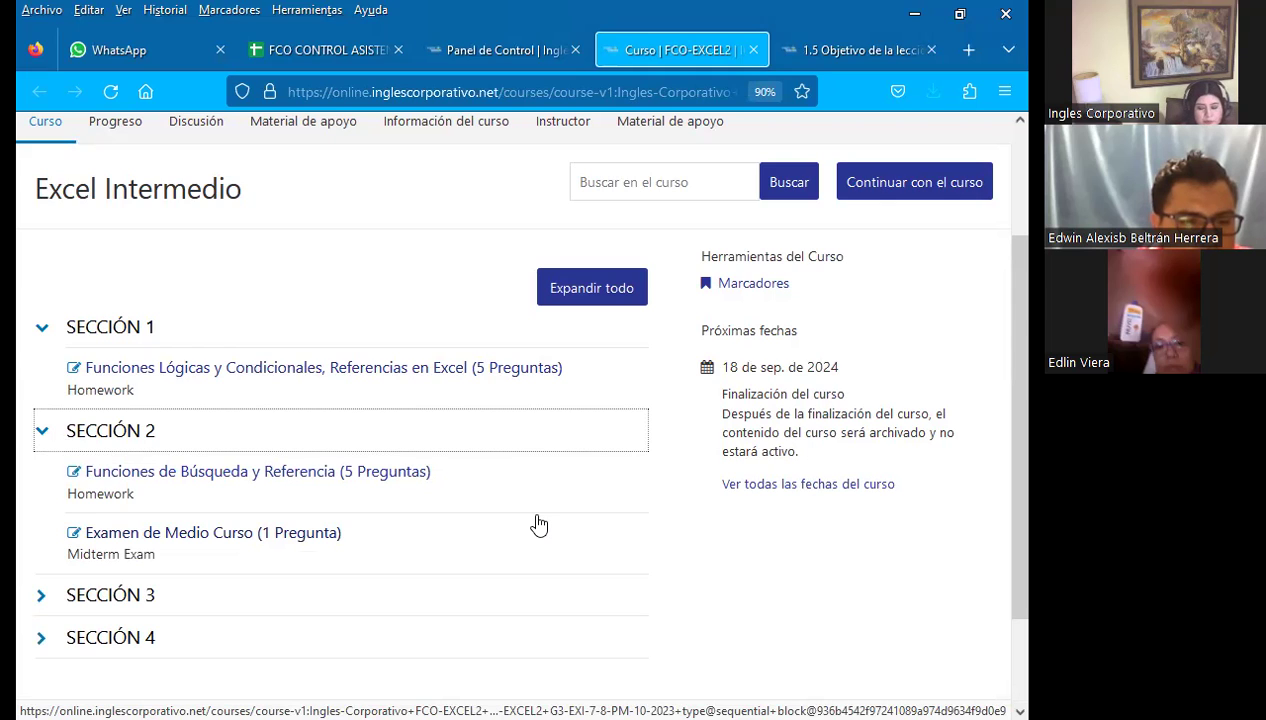
click(46, 440)
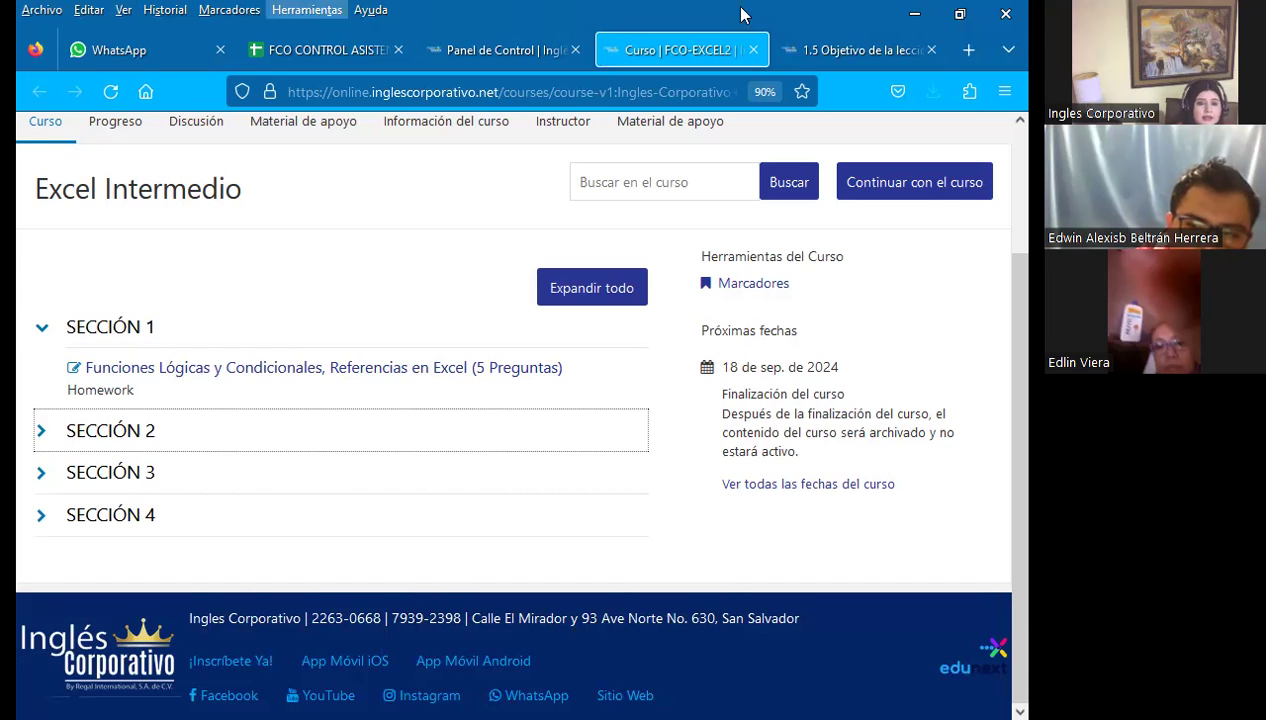
click(855, 50)
Close the WhatsApp tab and open the 'Foro de discusión y preguntas clase #5' unit
scroll(622, 509, down, 3)
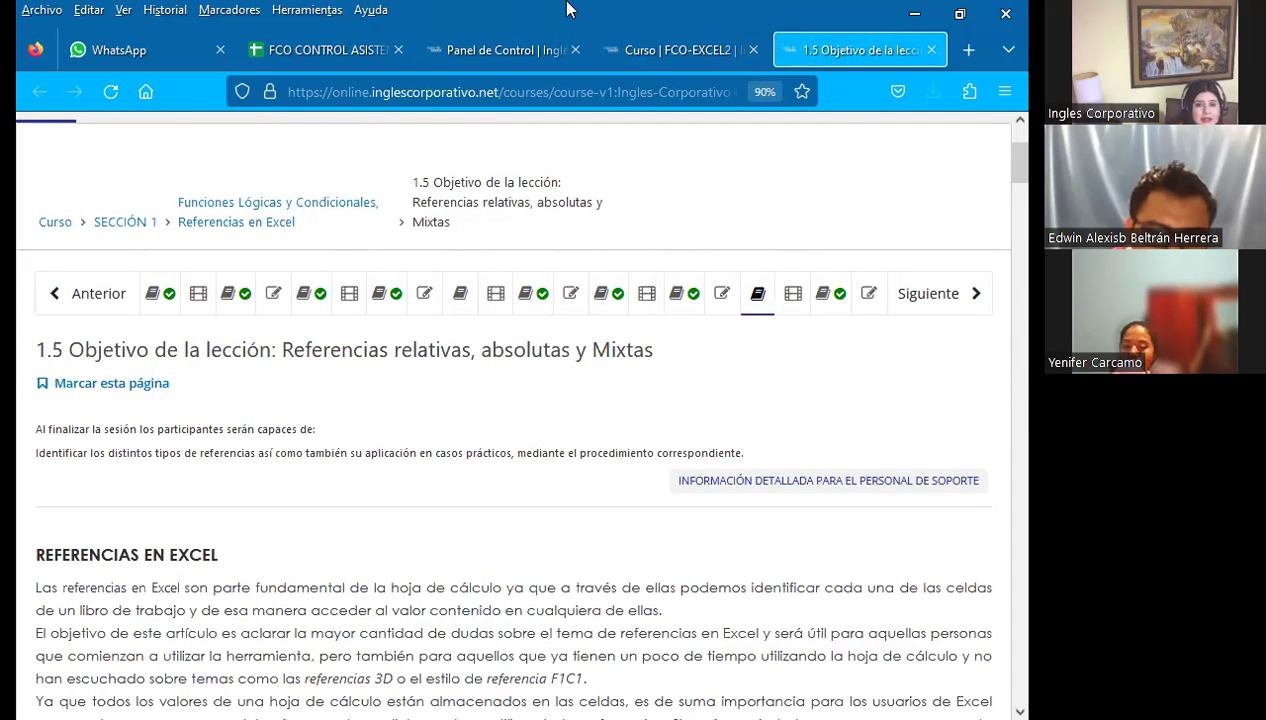
click(215, 51)
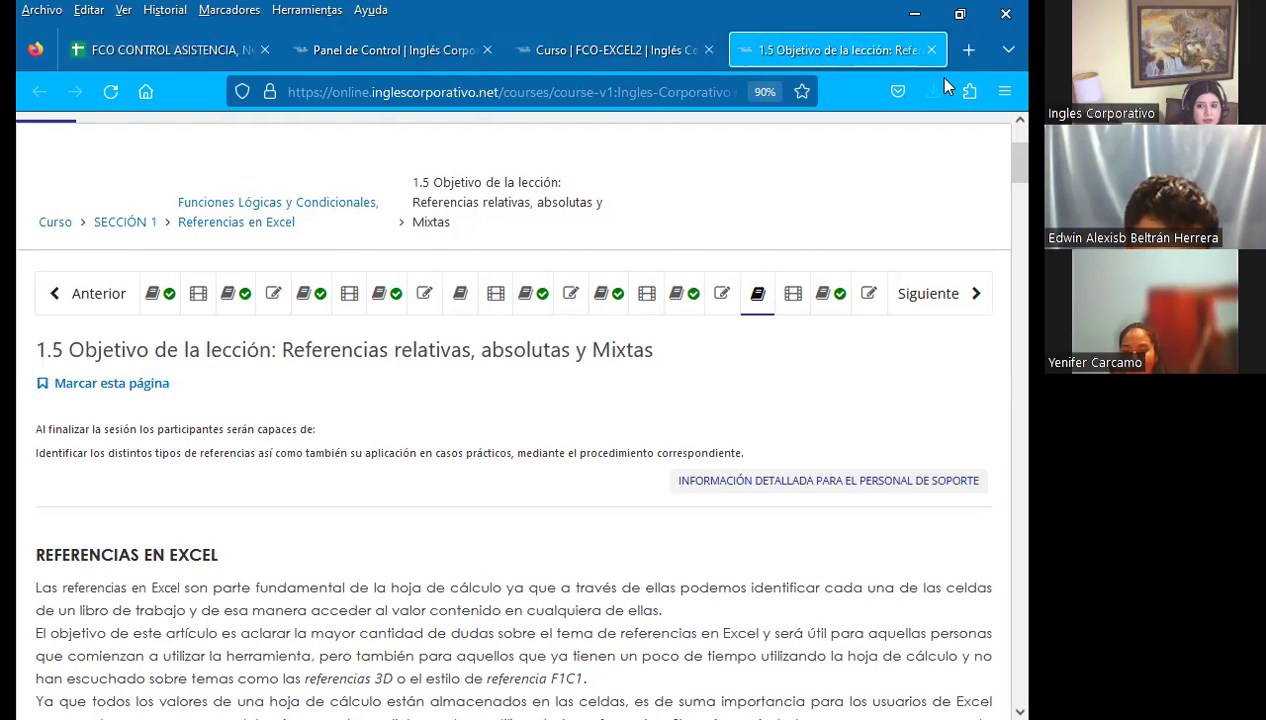
click(826, 294)
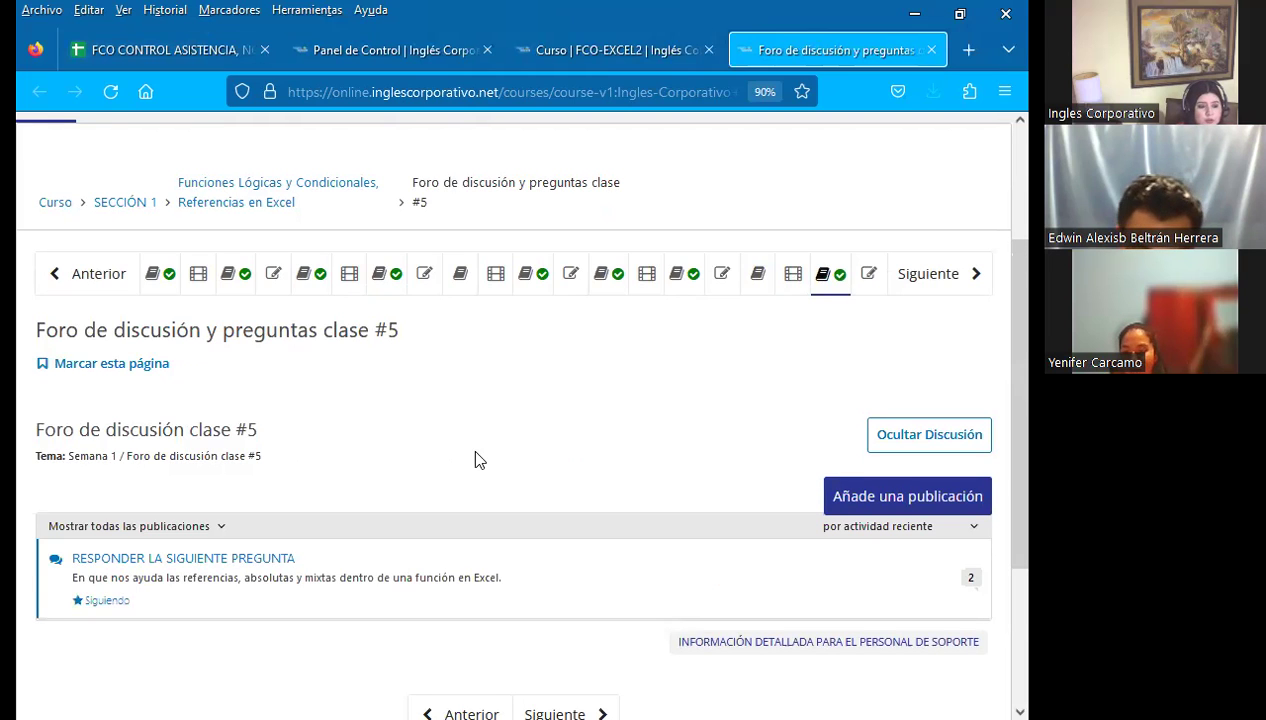
Scroll the class #5 forum, then switch to the PRESENTACIÓN_5_EXCEL INTERMEDIO PowerPoint deck
scroll(475, 459, down, 2)
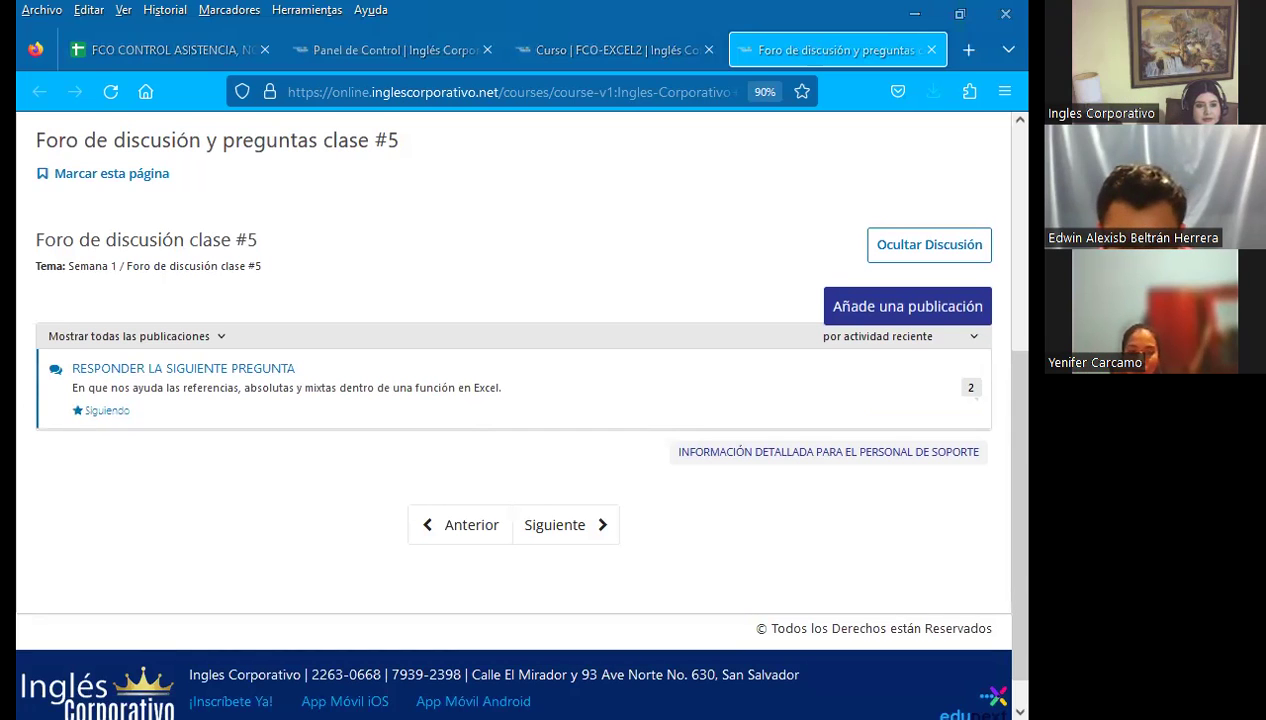
key(alt+Tab)
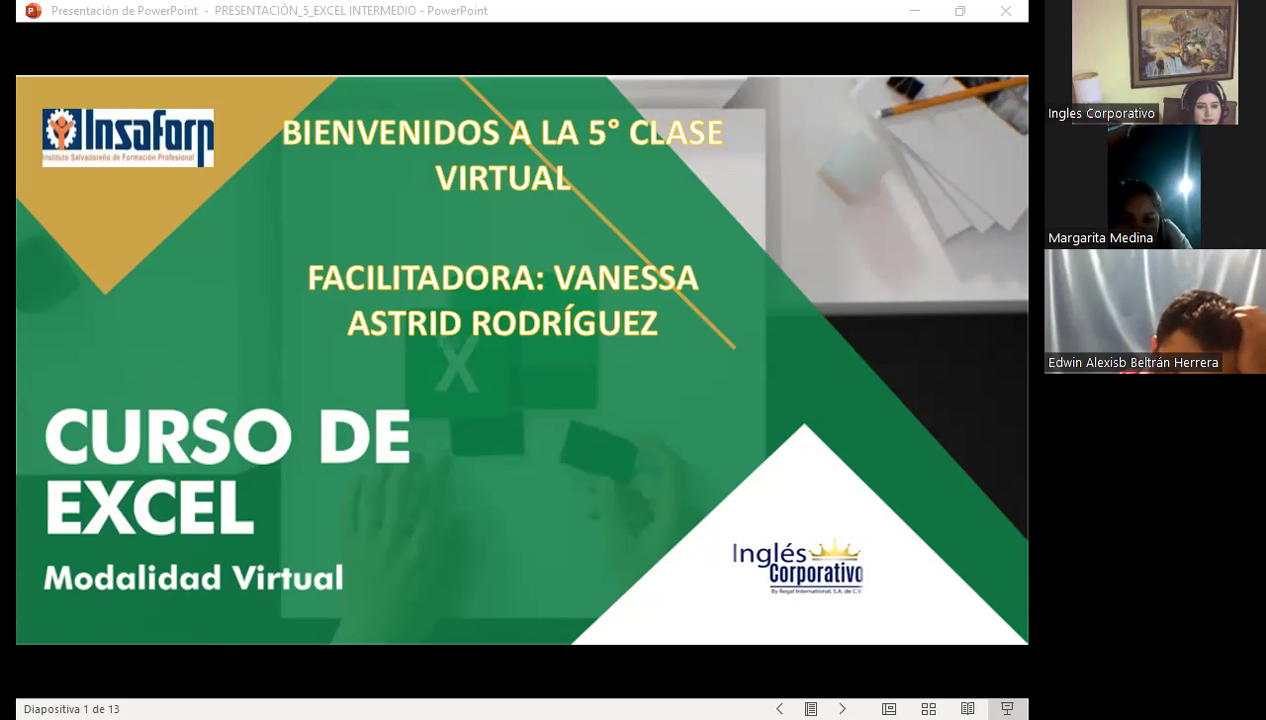
Advance the slideshow from slide 1 to slide 3, the AGENDA
click(531, 461)
click(531, 461)
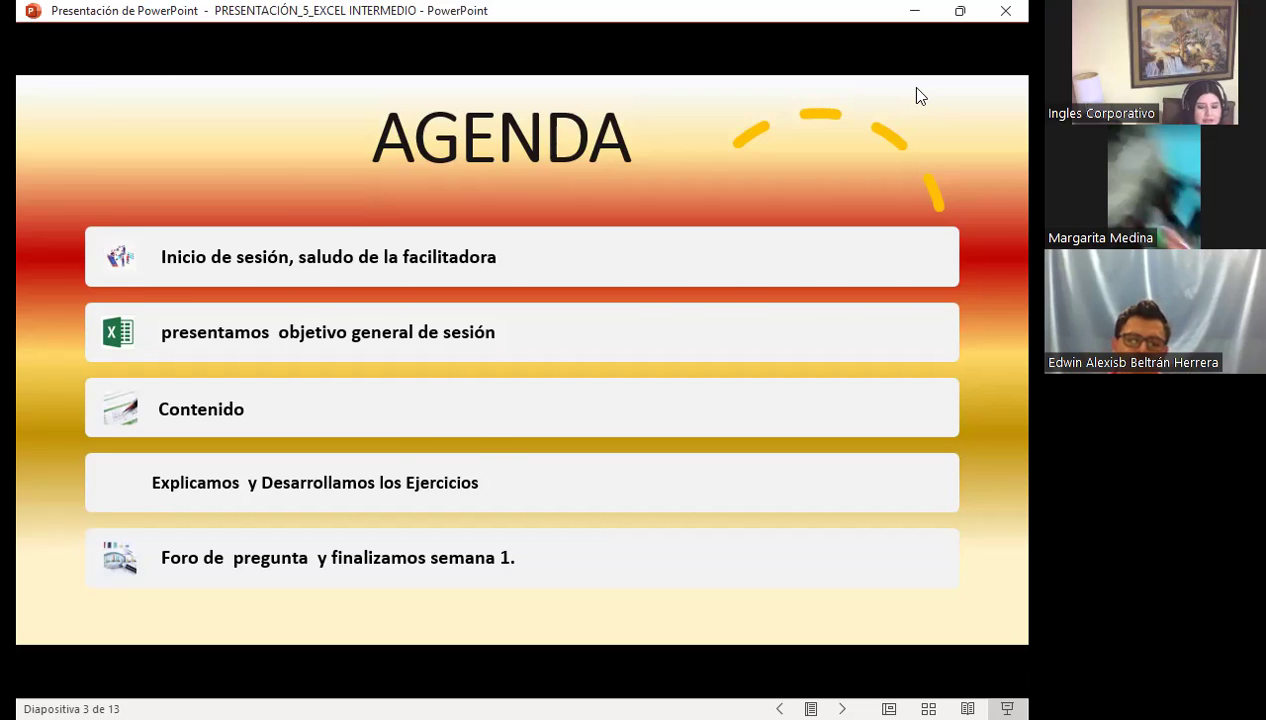
Advance from the AGENDA to slide 4, Objetivo general de la sesión
key(Right)
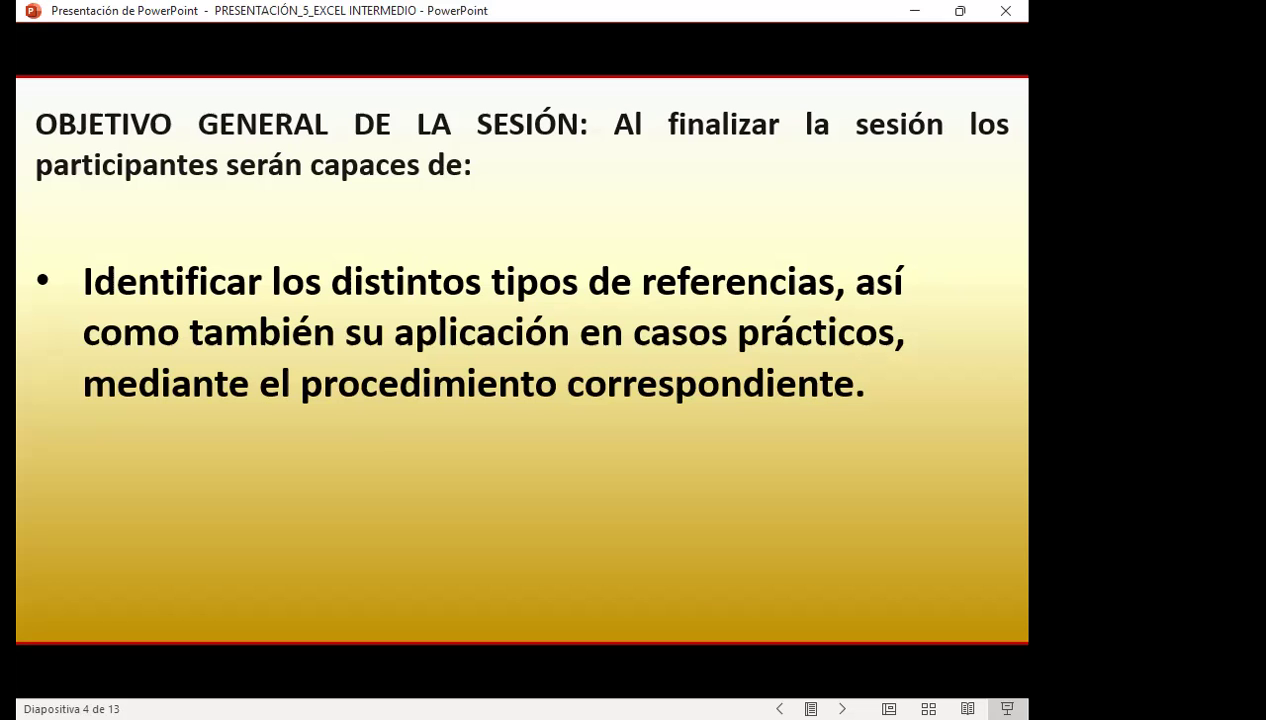
Advance to slide 5, where =A1 copied from B2 to B3 becomes =A2
key(Right)
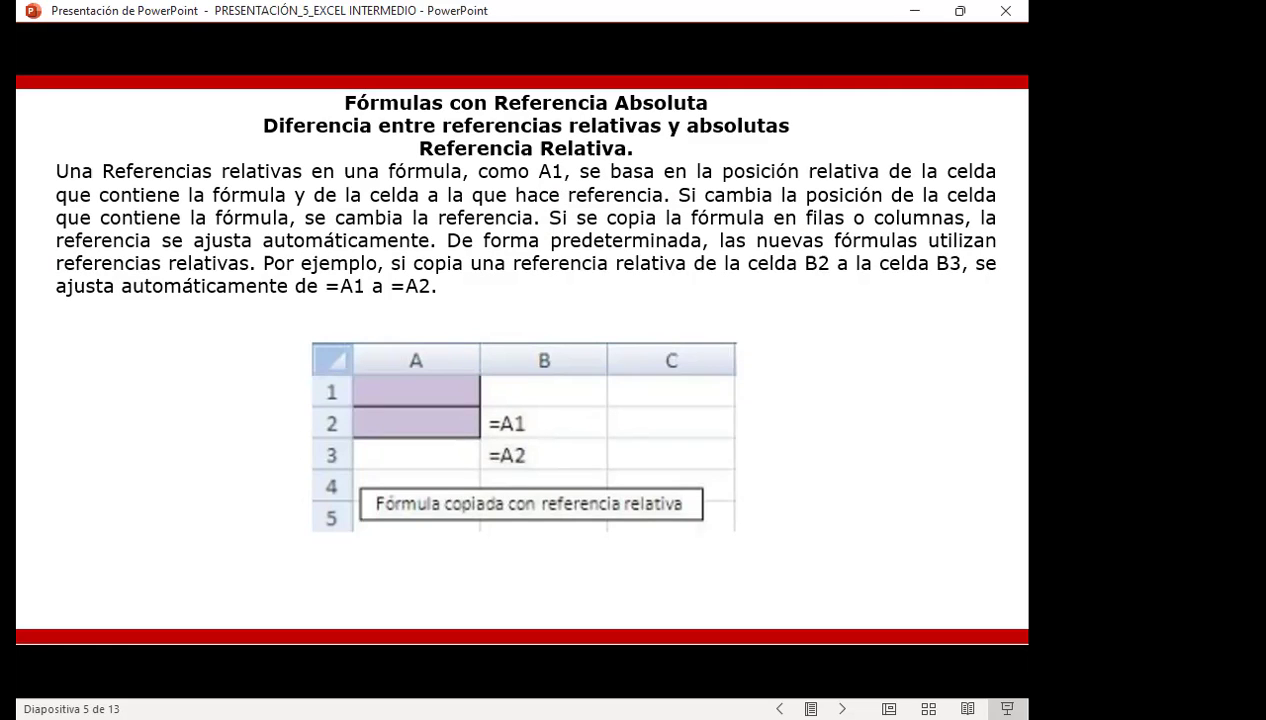
Advance toward slide 6, Referencias absolutas
key(Right)
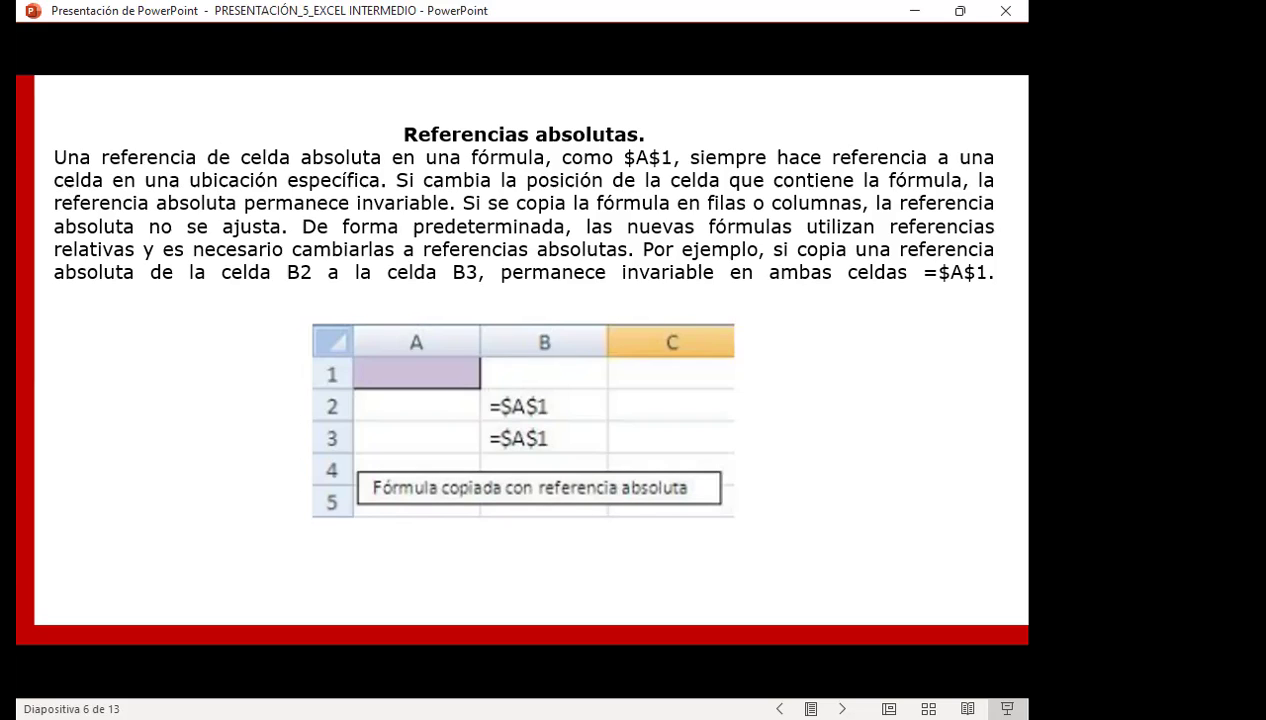
Advance to slide 7, Referencia Mixta, showing =A$1 becoming =B$1
key(Right)
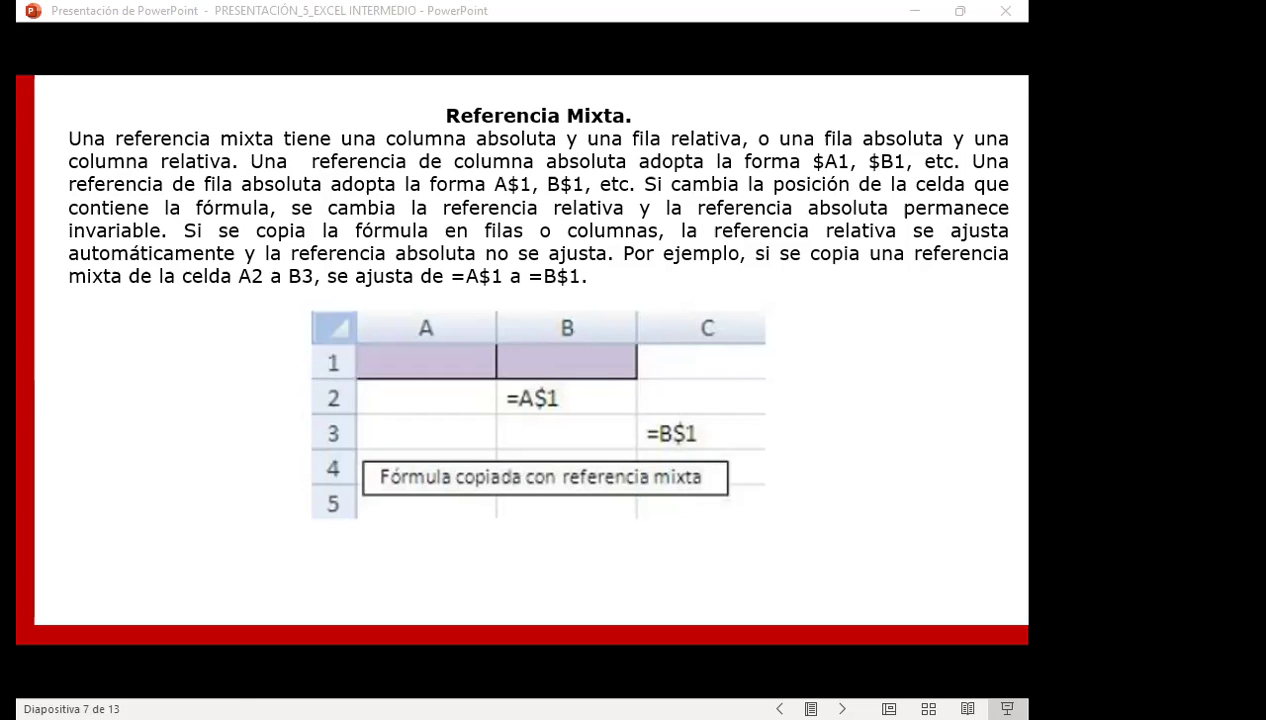
Switch from the slideshow to the Excel workbook's REFERENCIA ABS 2 sheet
key(alt+Tab)
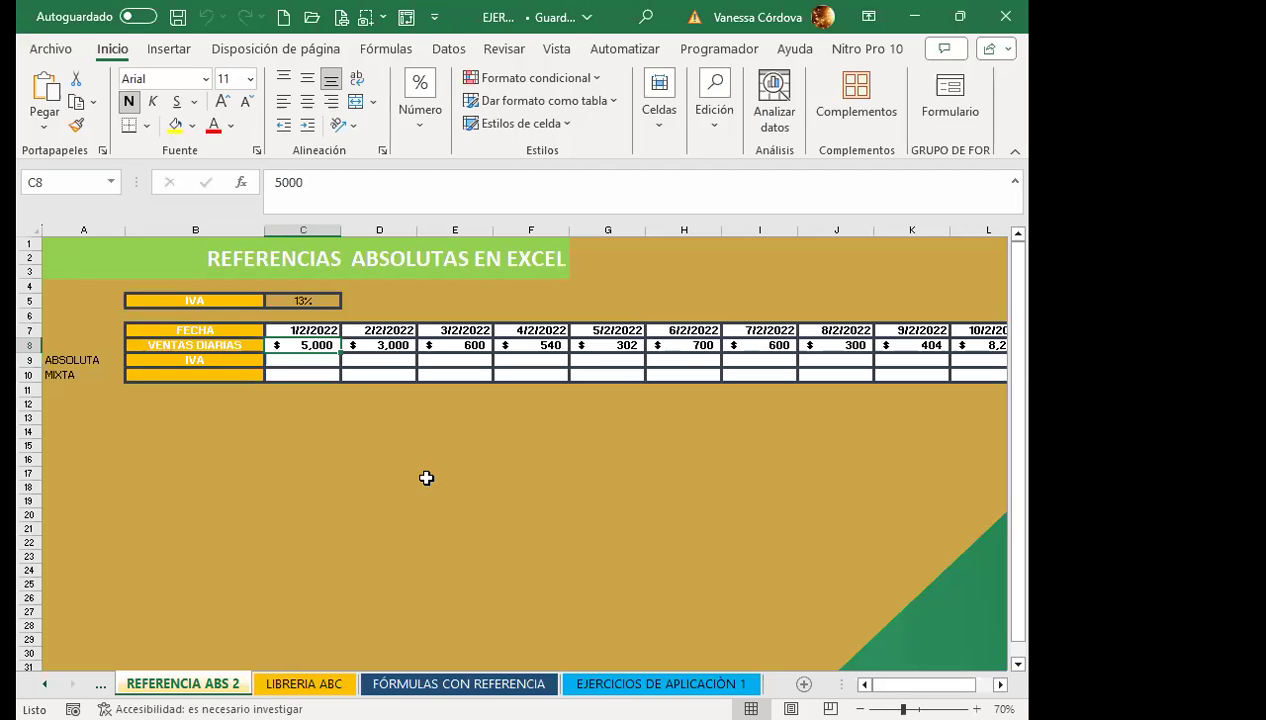
click(575, 499)
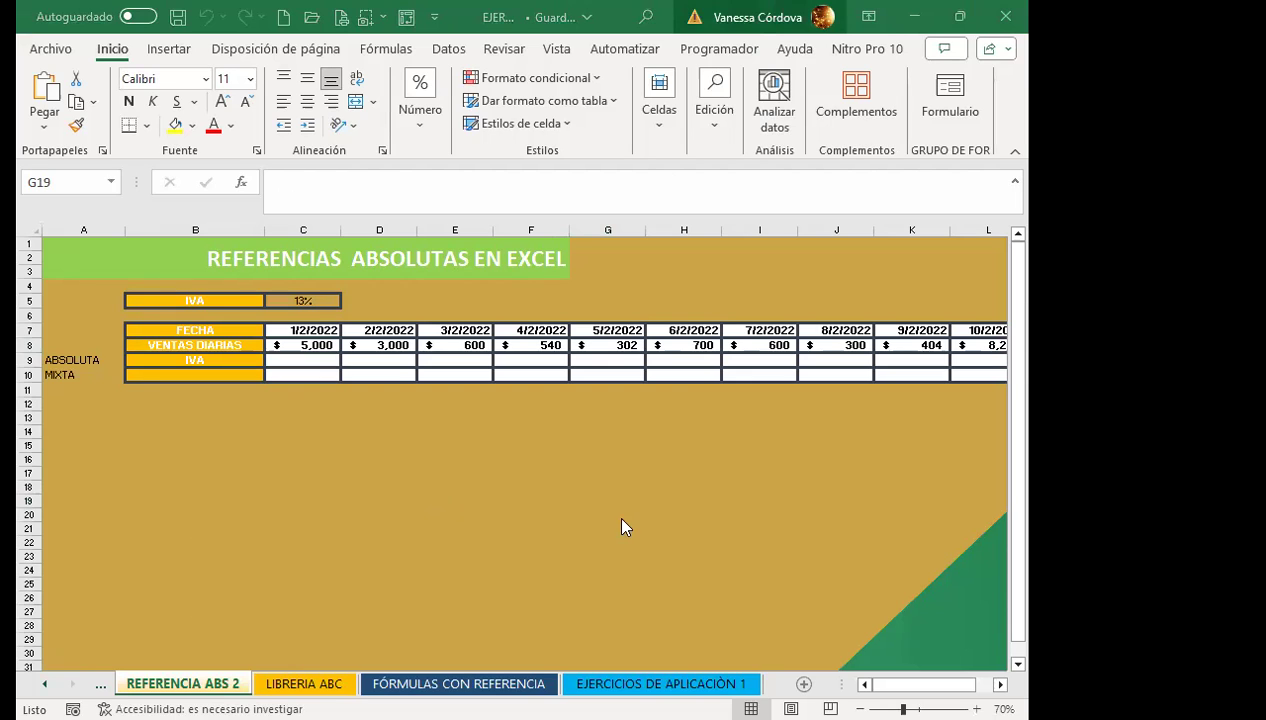
click(362, 475)
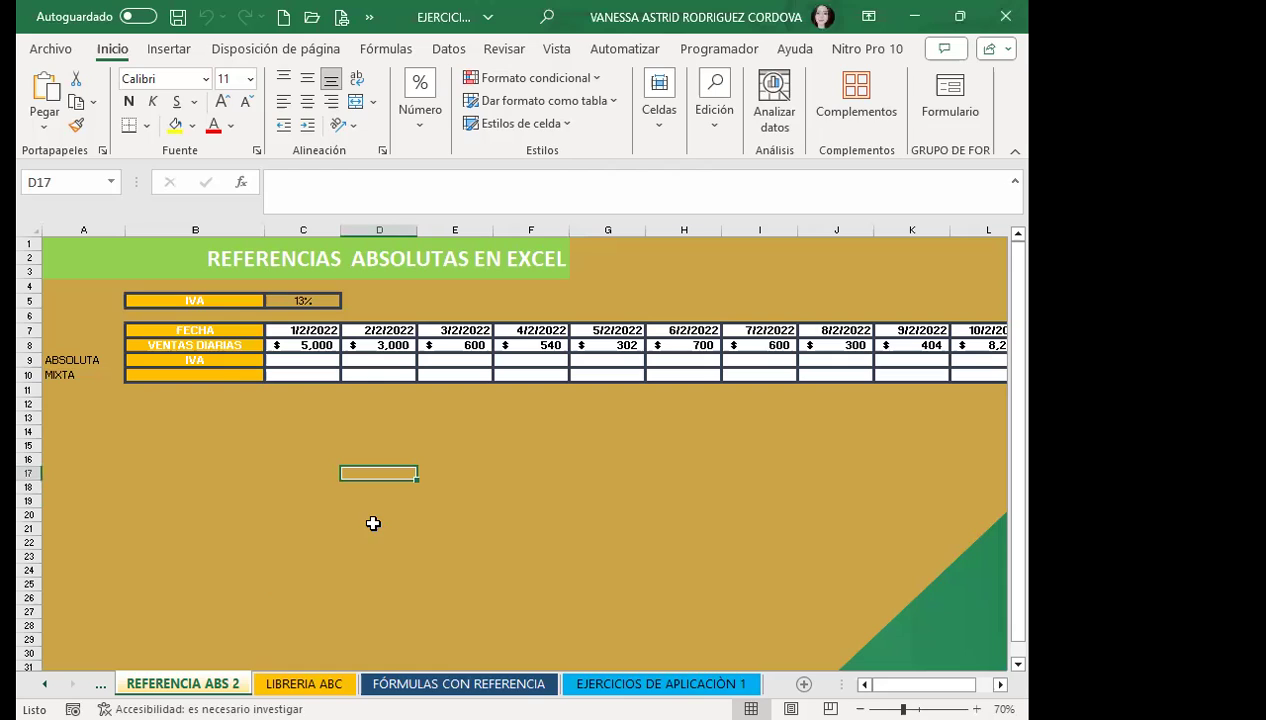
click(308, 392)
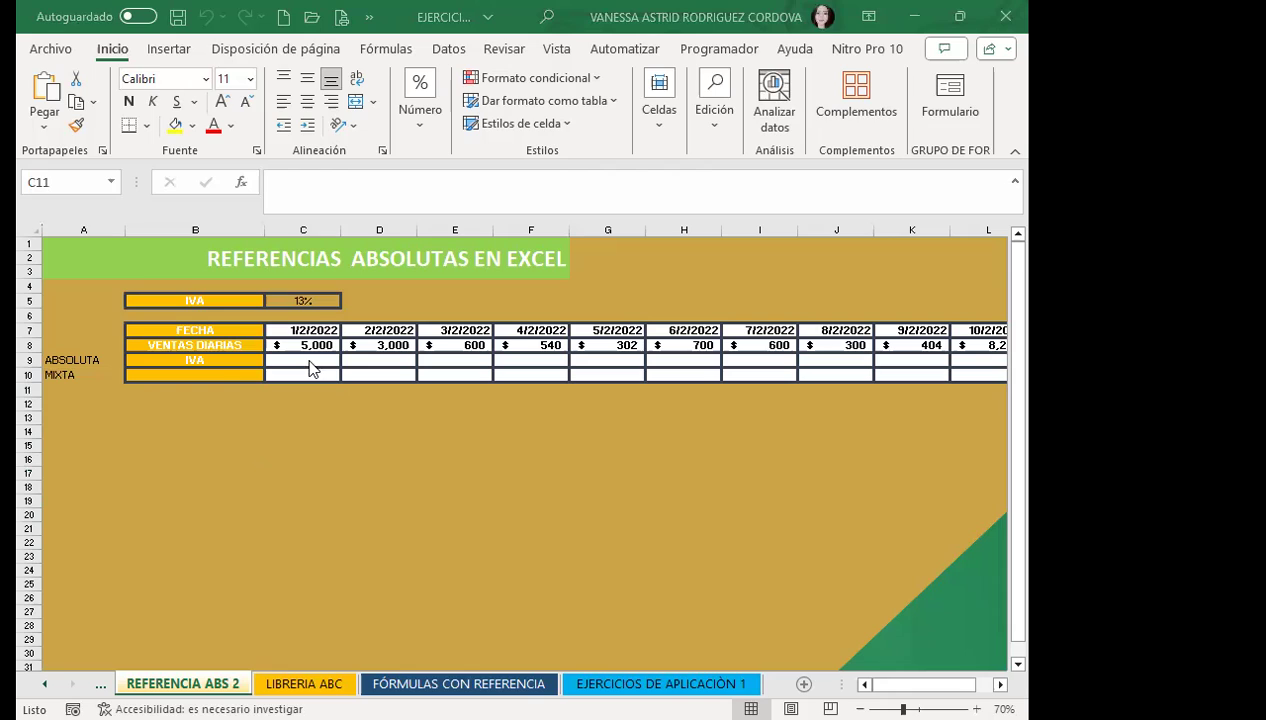
Enter =C8*$C$5 in C9 so the 1/2/2022 sales of 5,000 show an IVA of $650
click(308, 360)
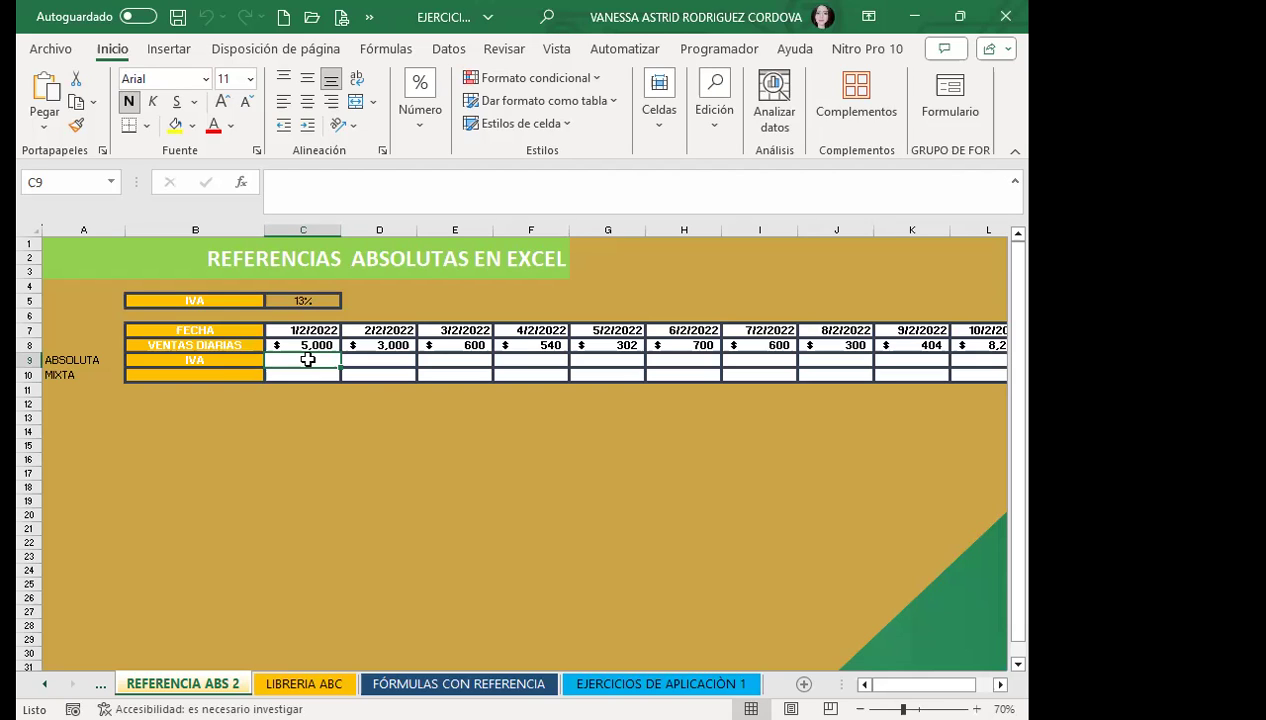
text(=)
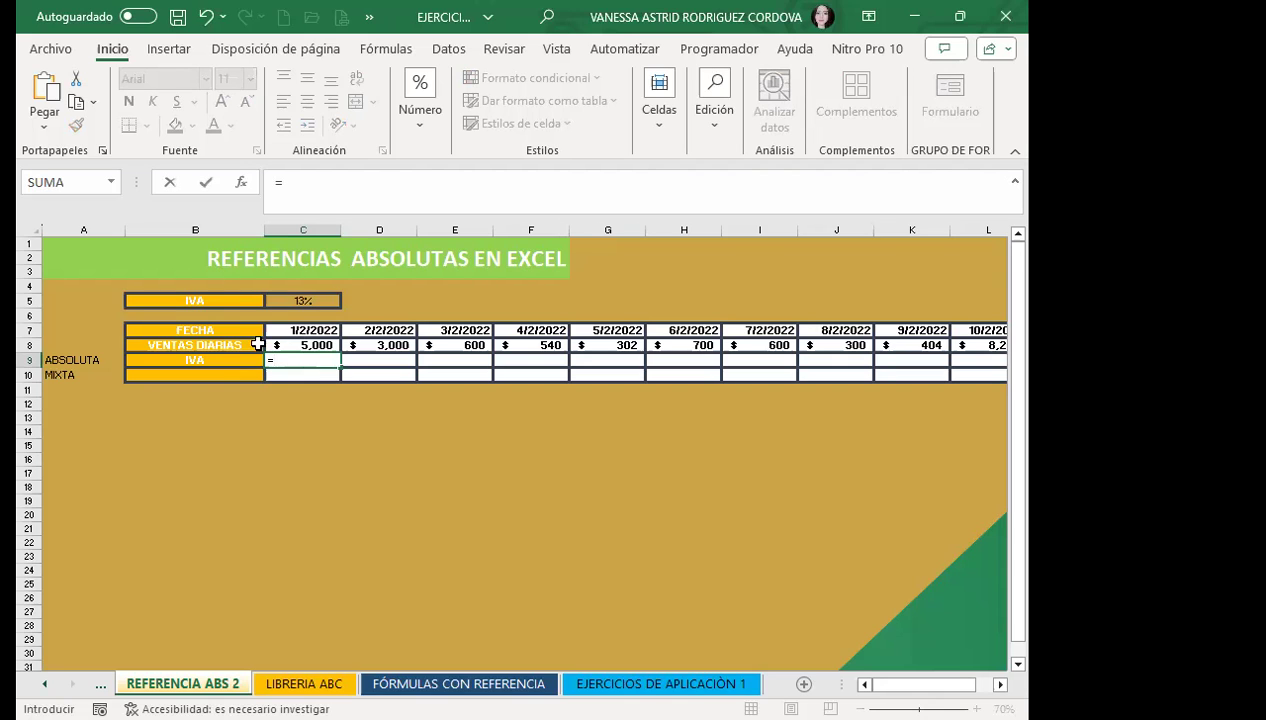
click(295, 340)
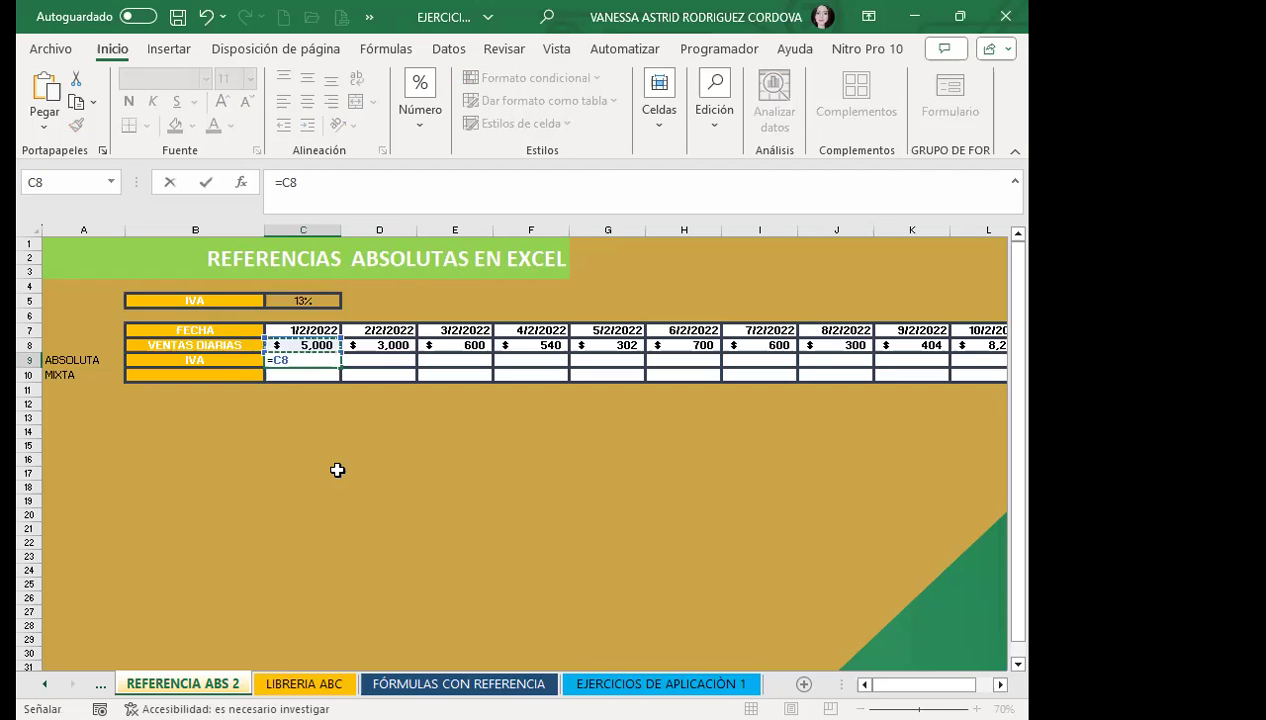
text(*)
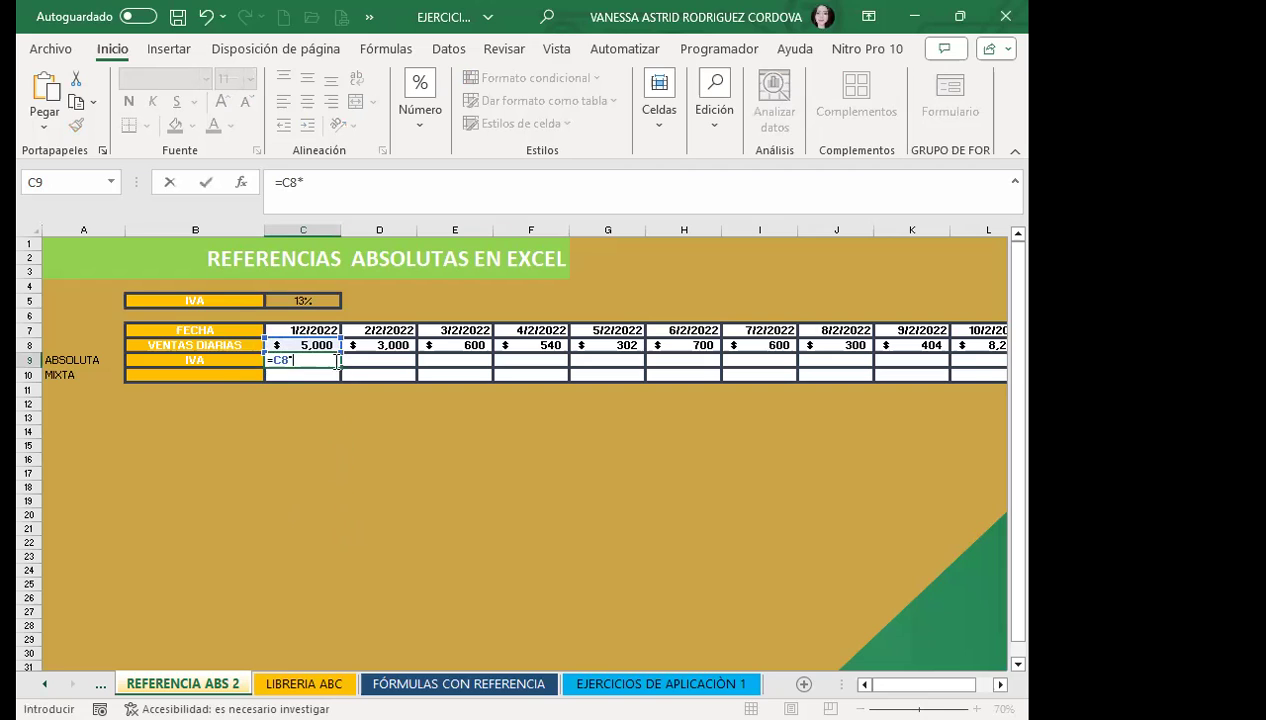
click(315, 296)
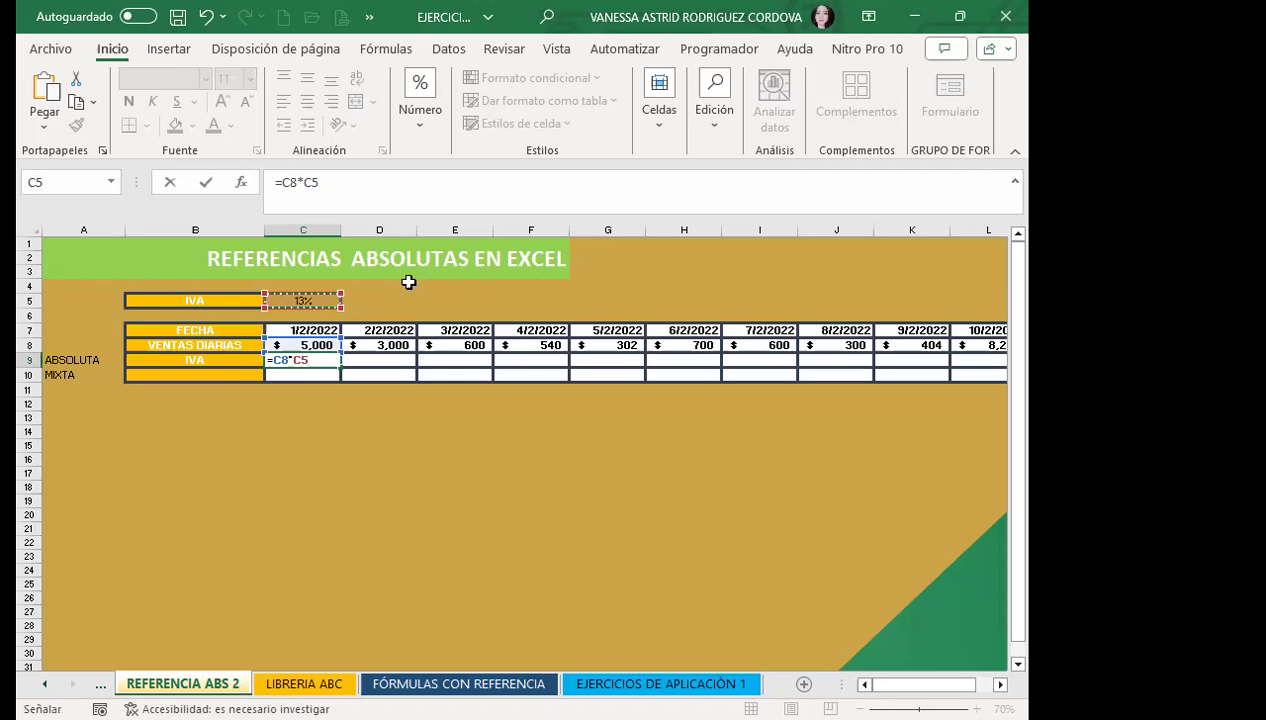
key(F5)
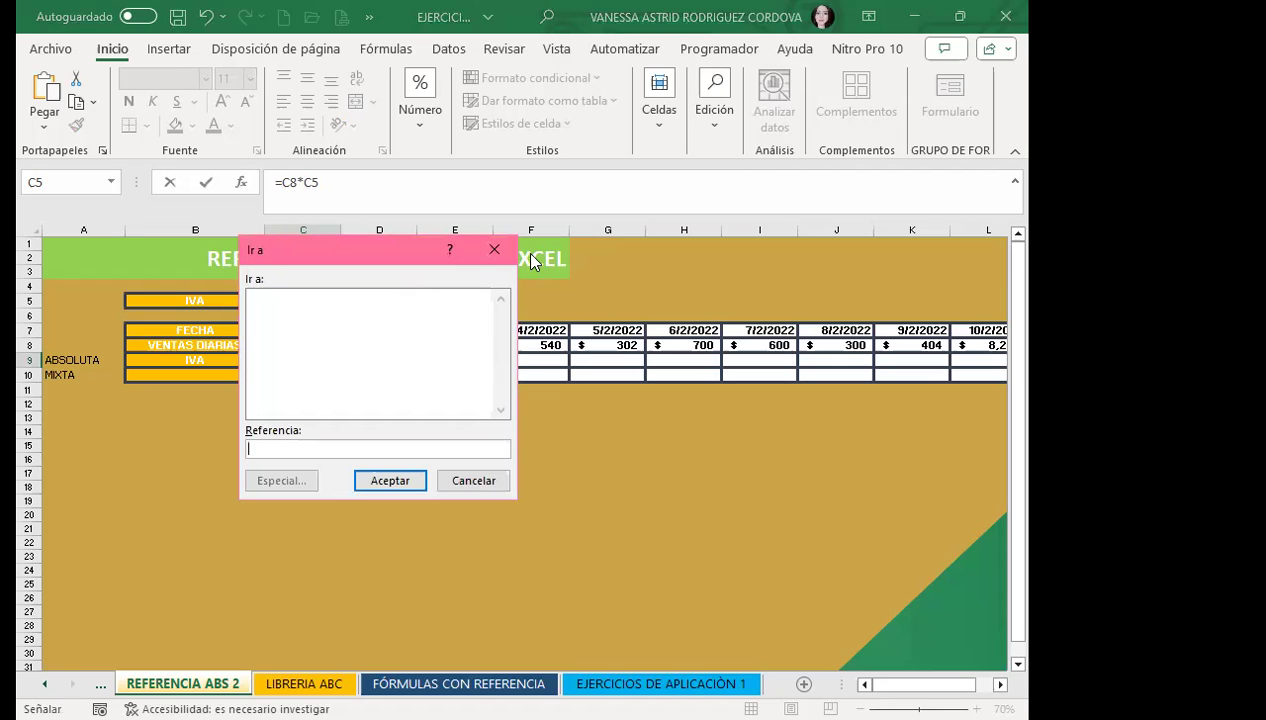
click(495, 252)
key(F4)
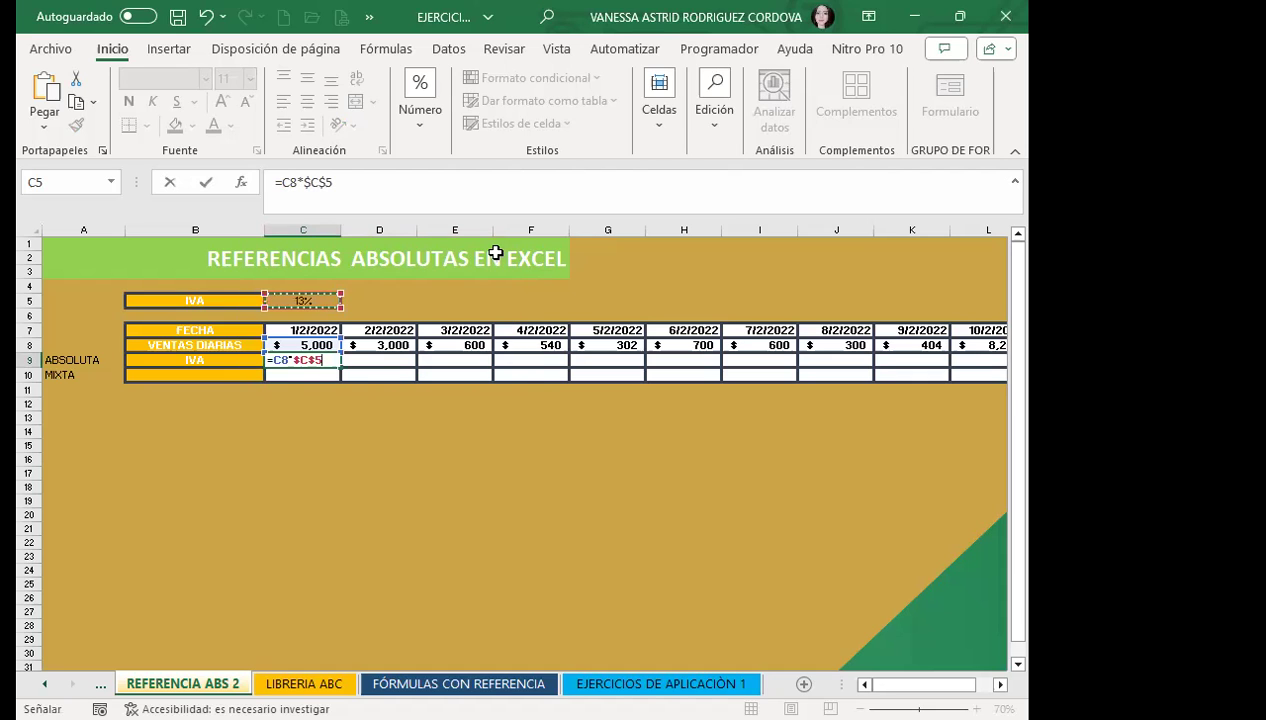
key(Return)
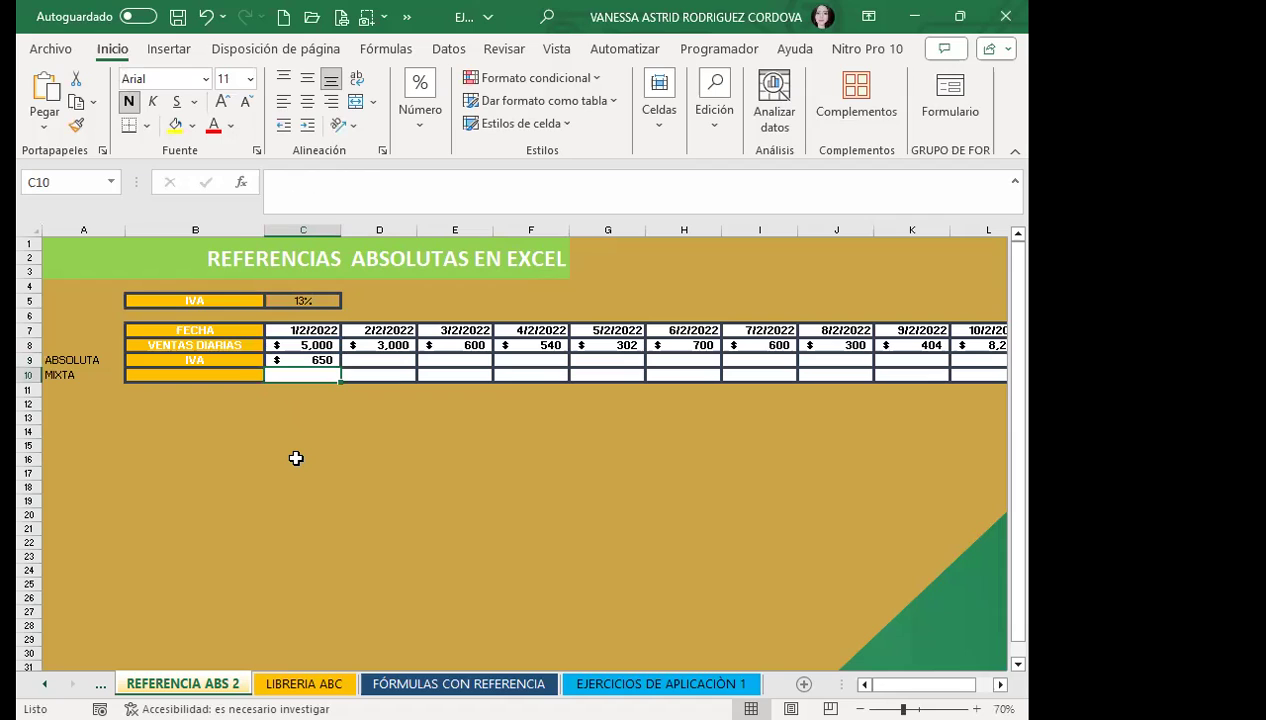
Fill C9's IVA formula across row 9 to column M, giving $390 for 3,000 and $78 for 600
click(295, 360)
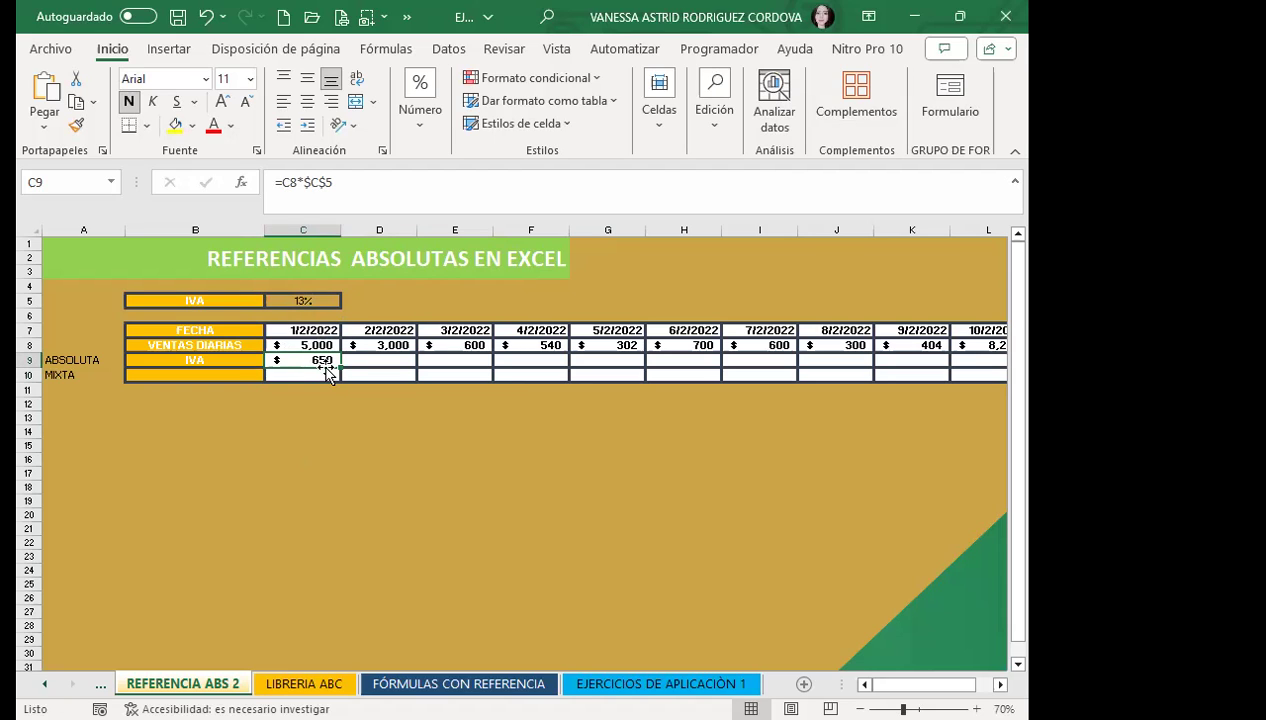
drag(341, 367, 1000, 361)
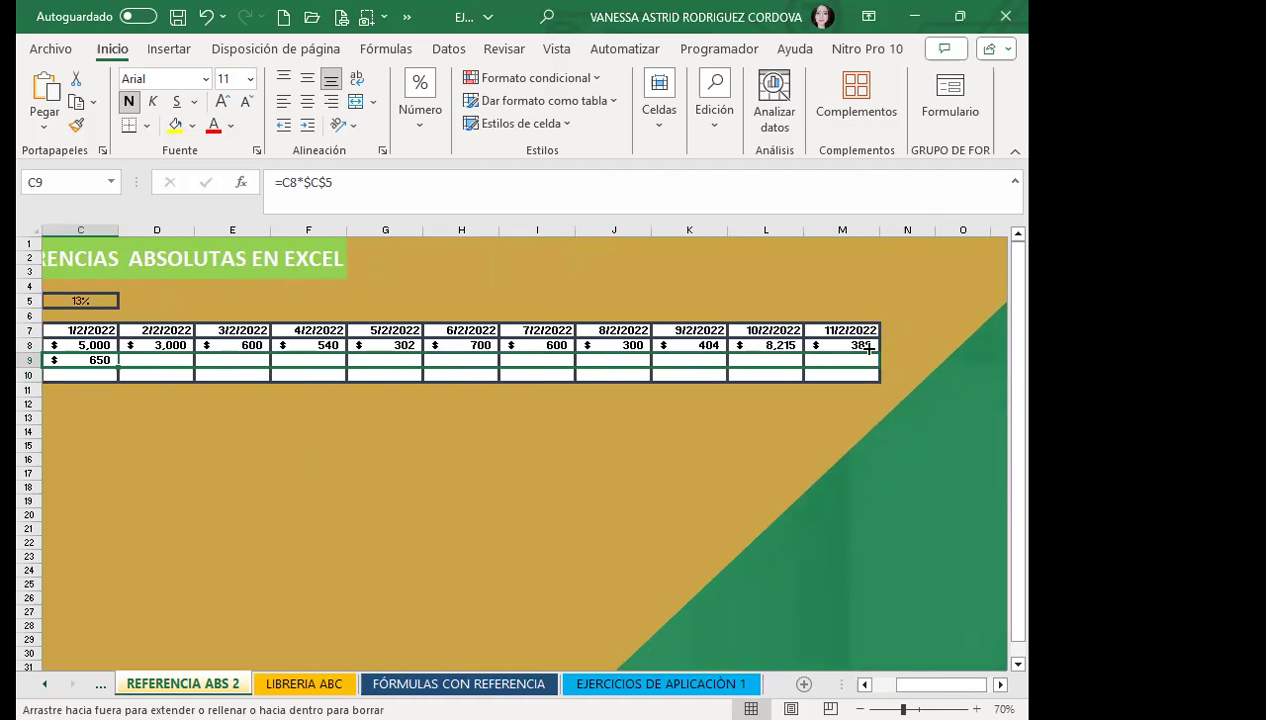
drag(1000, 361, 985, 360)
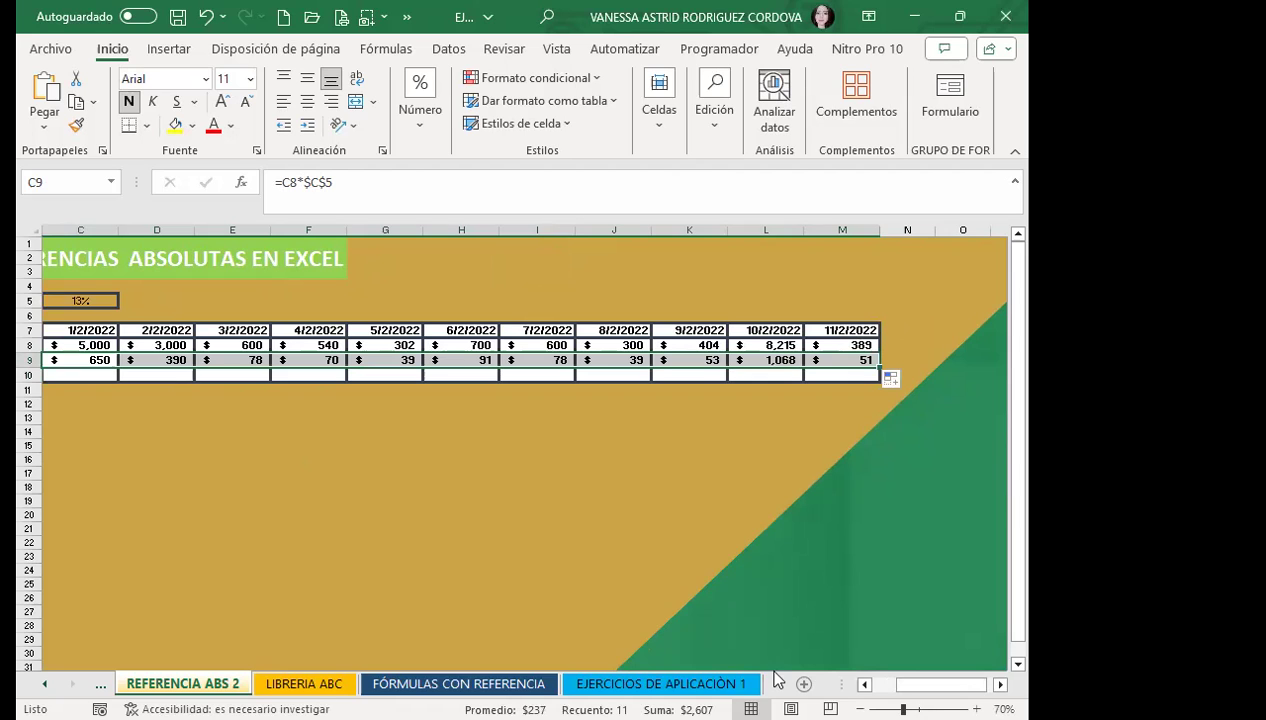
drag(940, 684, 905, 684)
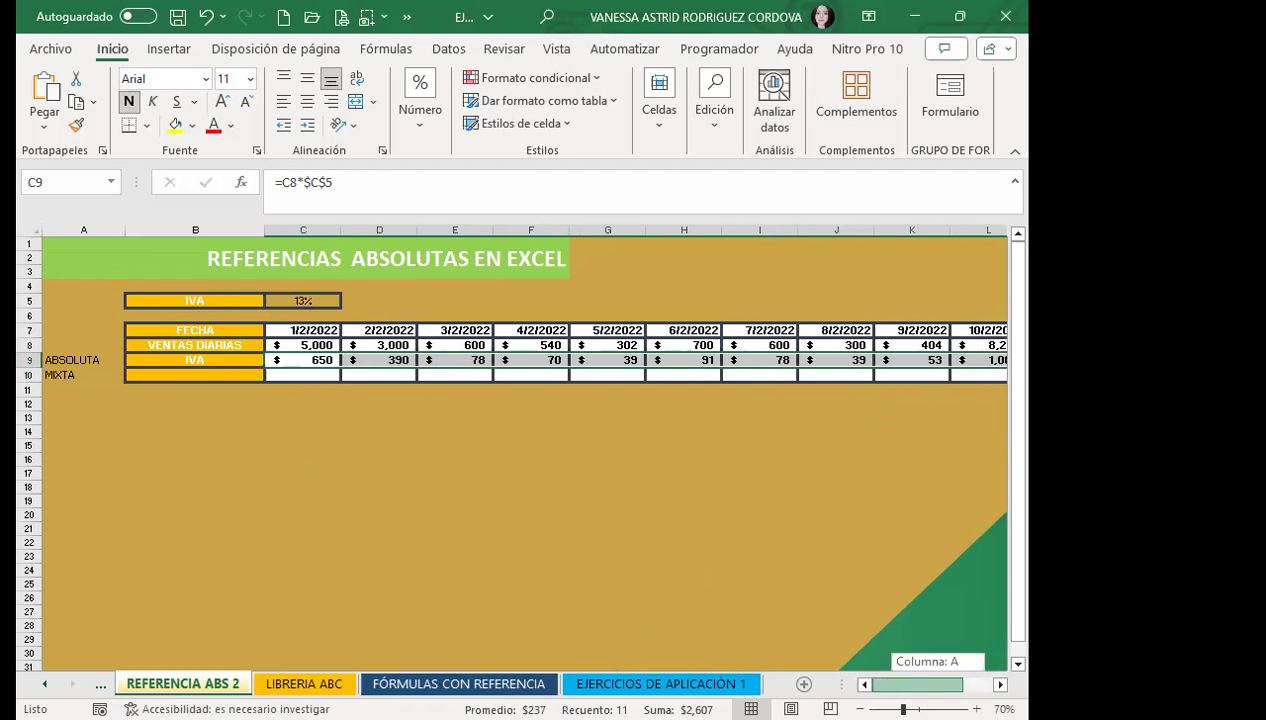
click(302, 360)
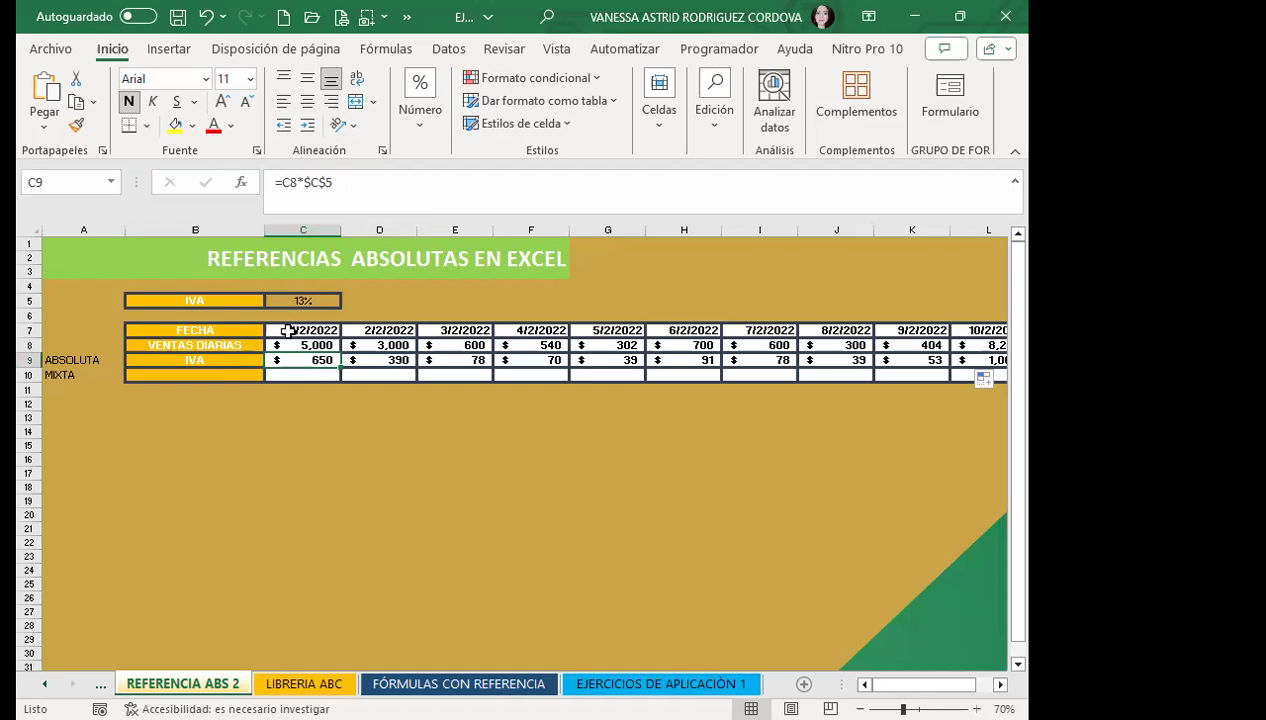
click(308, 379)
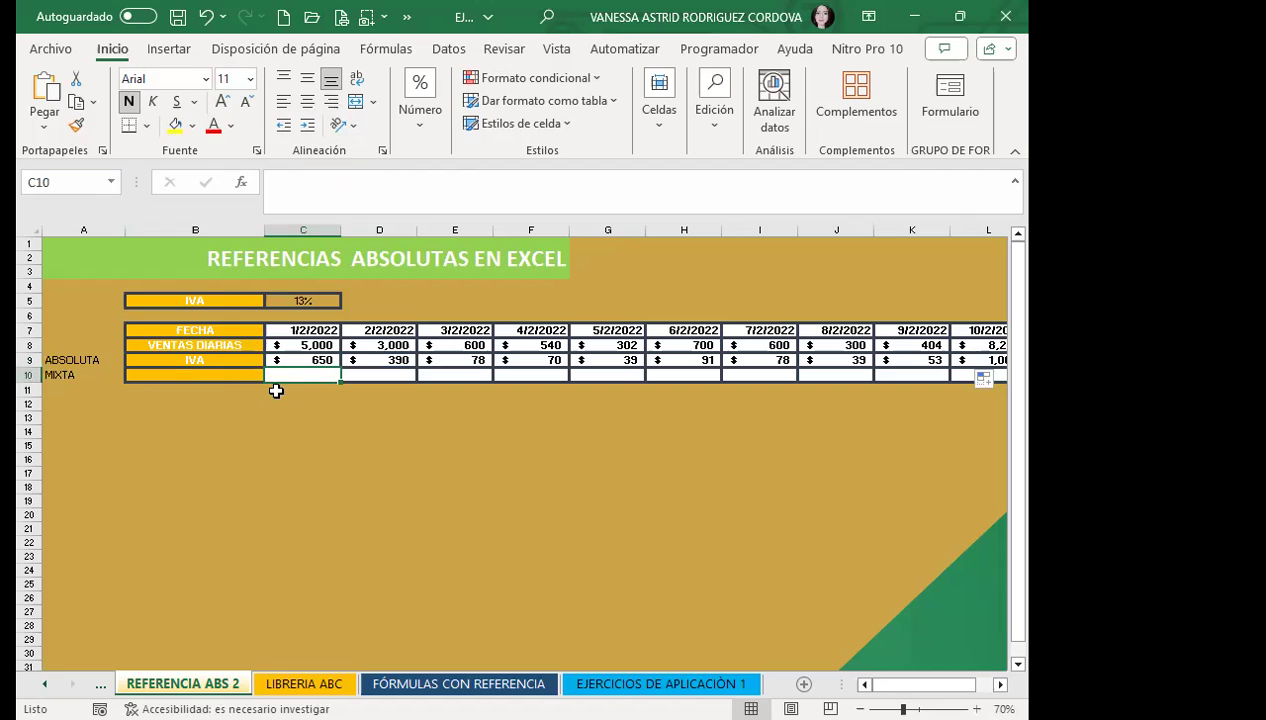
Enter the mixed-reference formula =C8*C$5 in C10, showing $650
text(=)
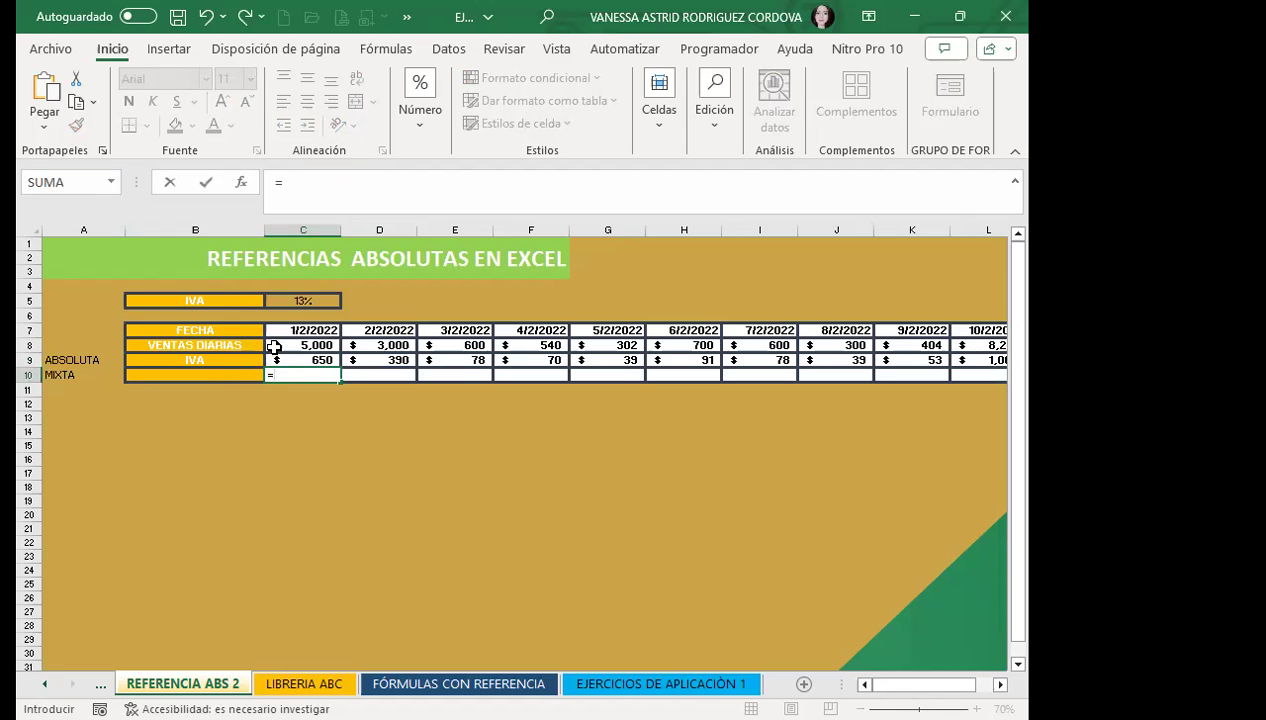
click(291, 345)
text(*)
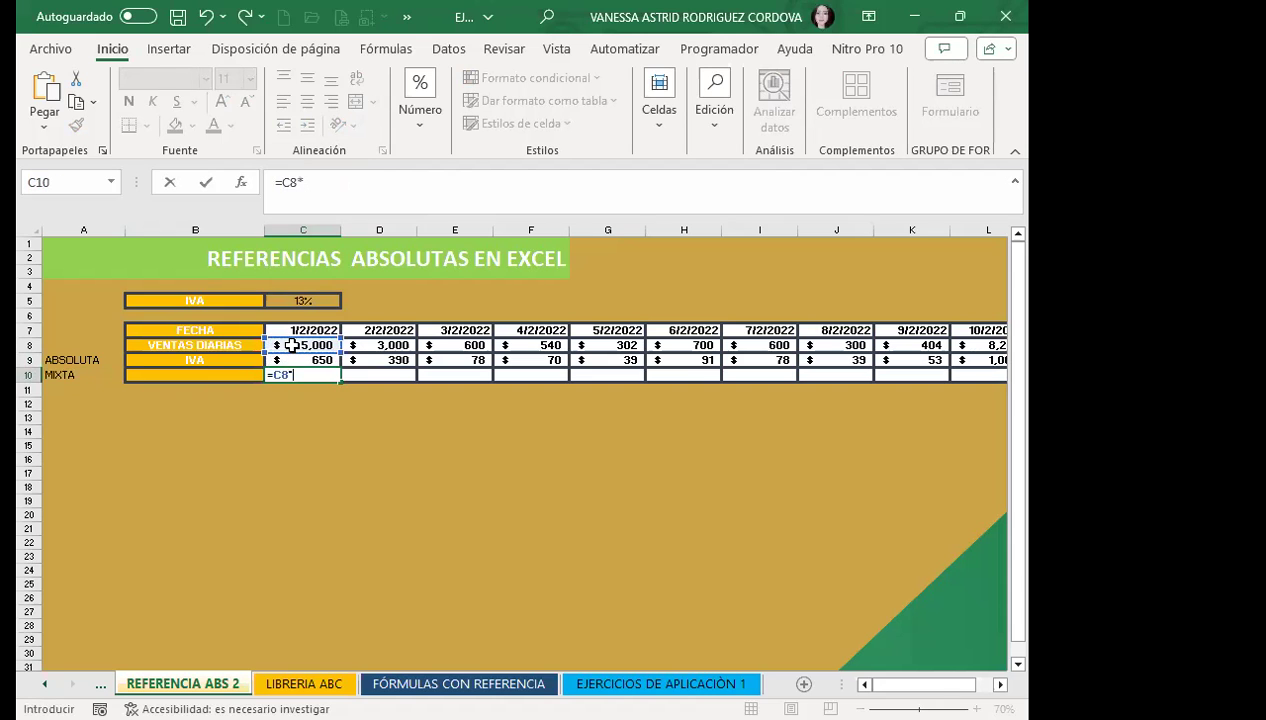
click(325, 300)
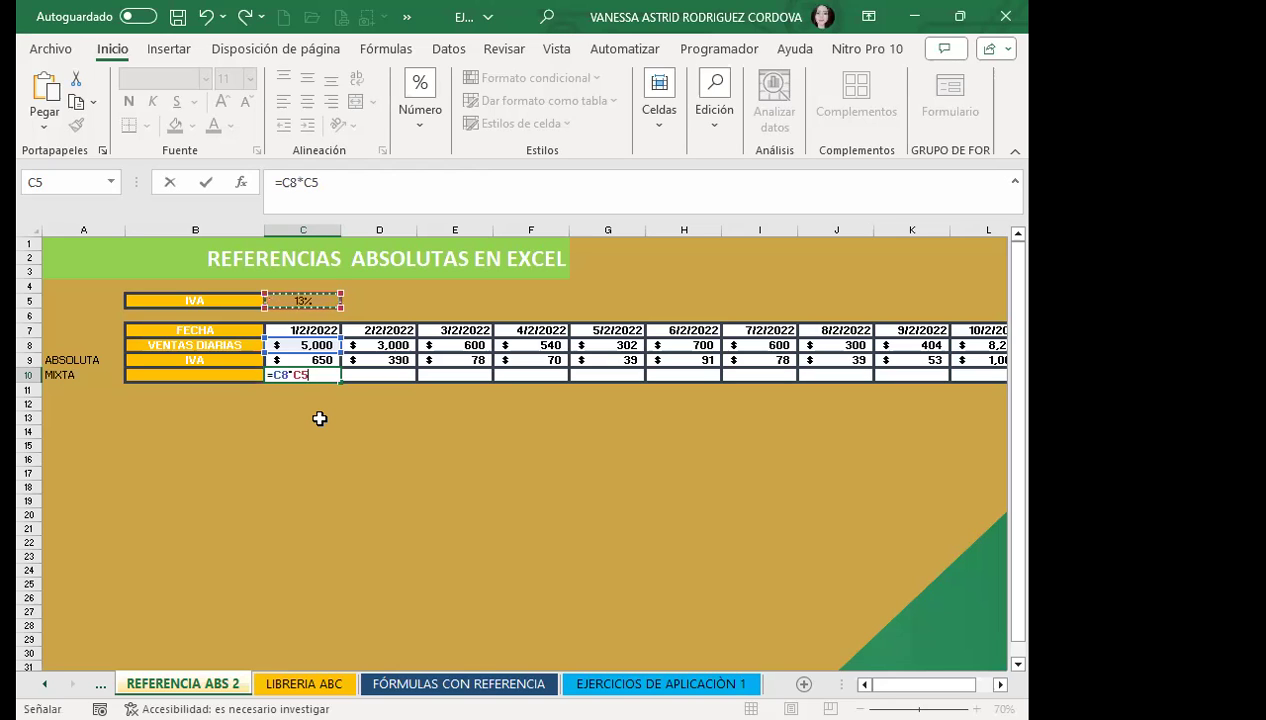
key(F4)
key(F4)
key(Return)
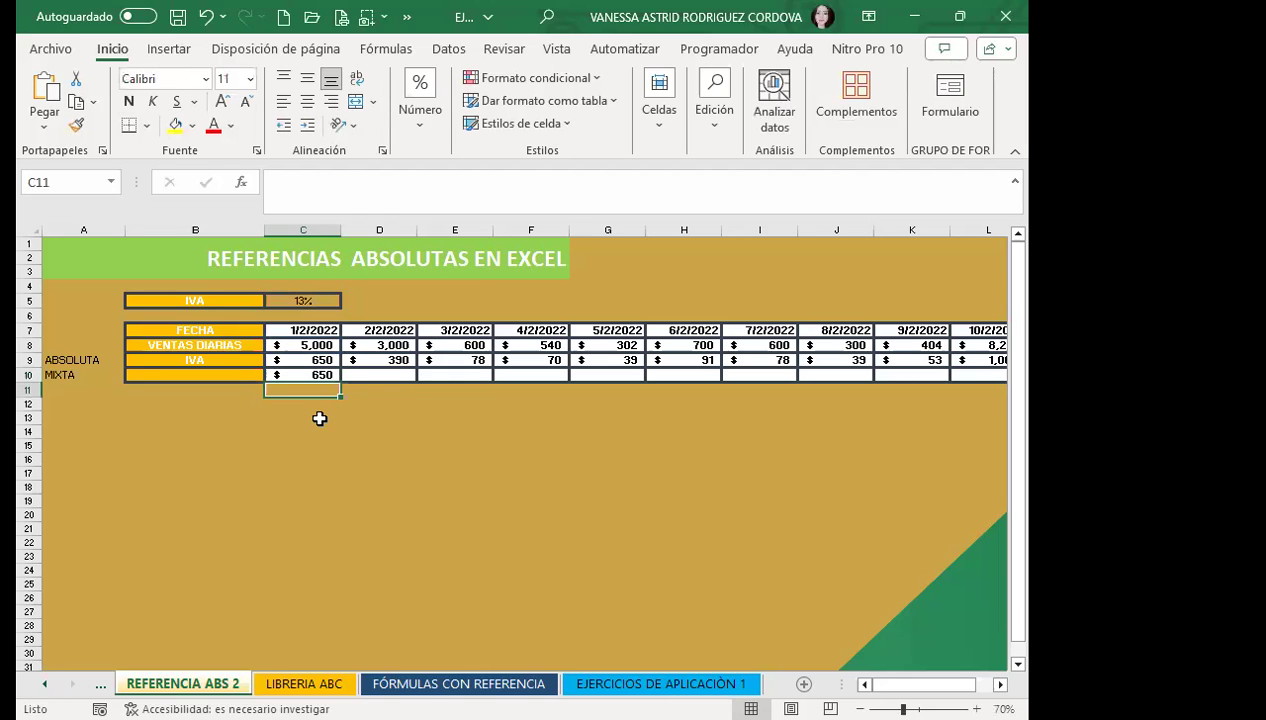
Copy C10's formula into D10 through F10 and check D10's copied formula
click(289, 367)
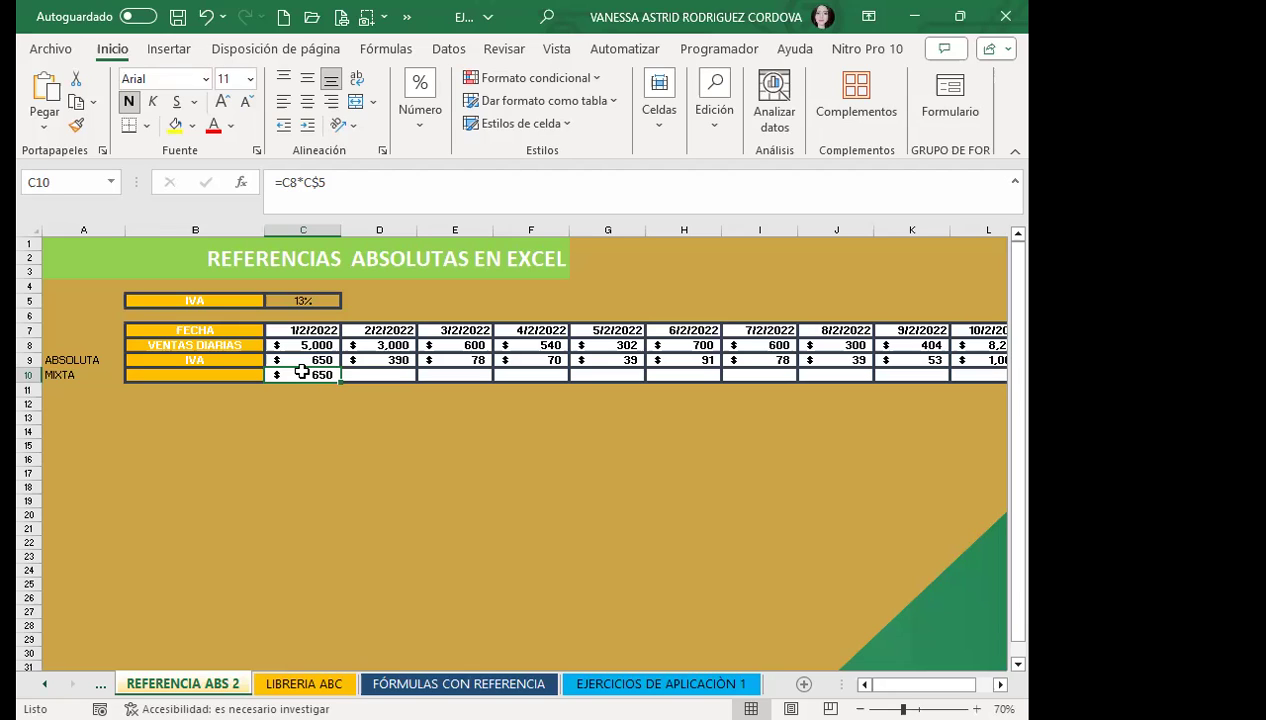
drag(340, 382, 385, 401)
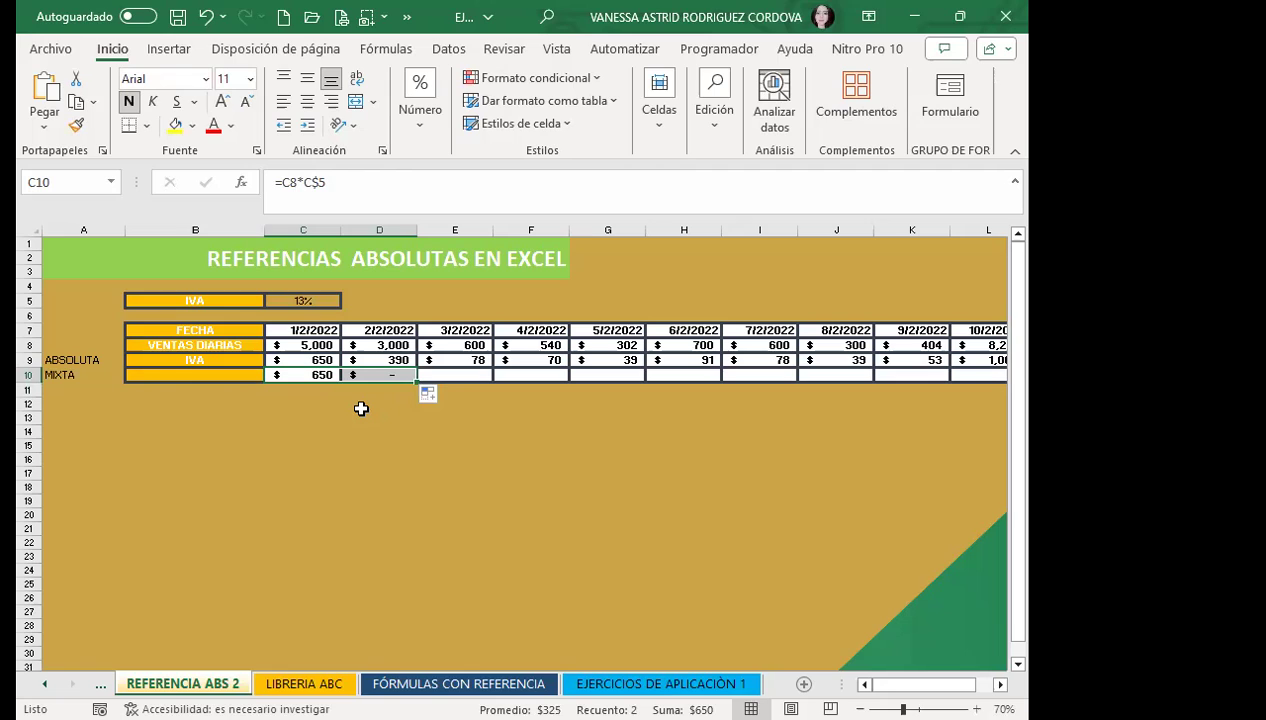
click(300, 375)
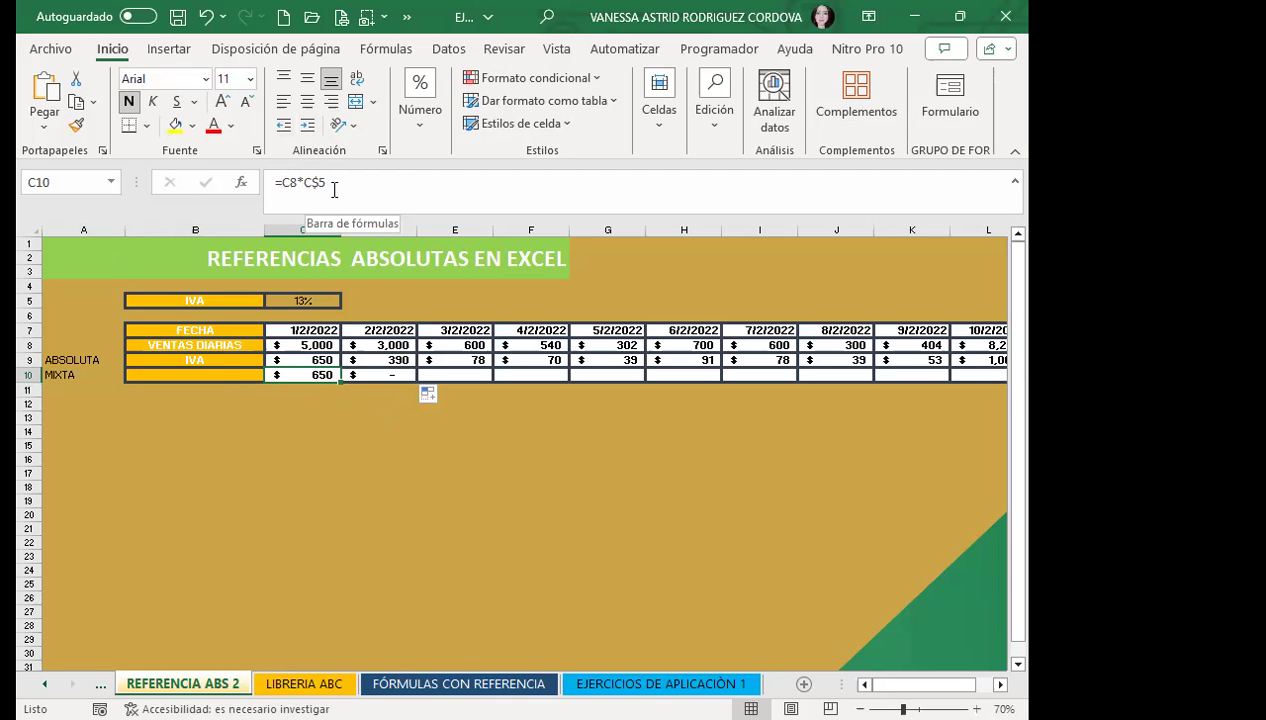
click(371, 375)
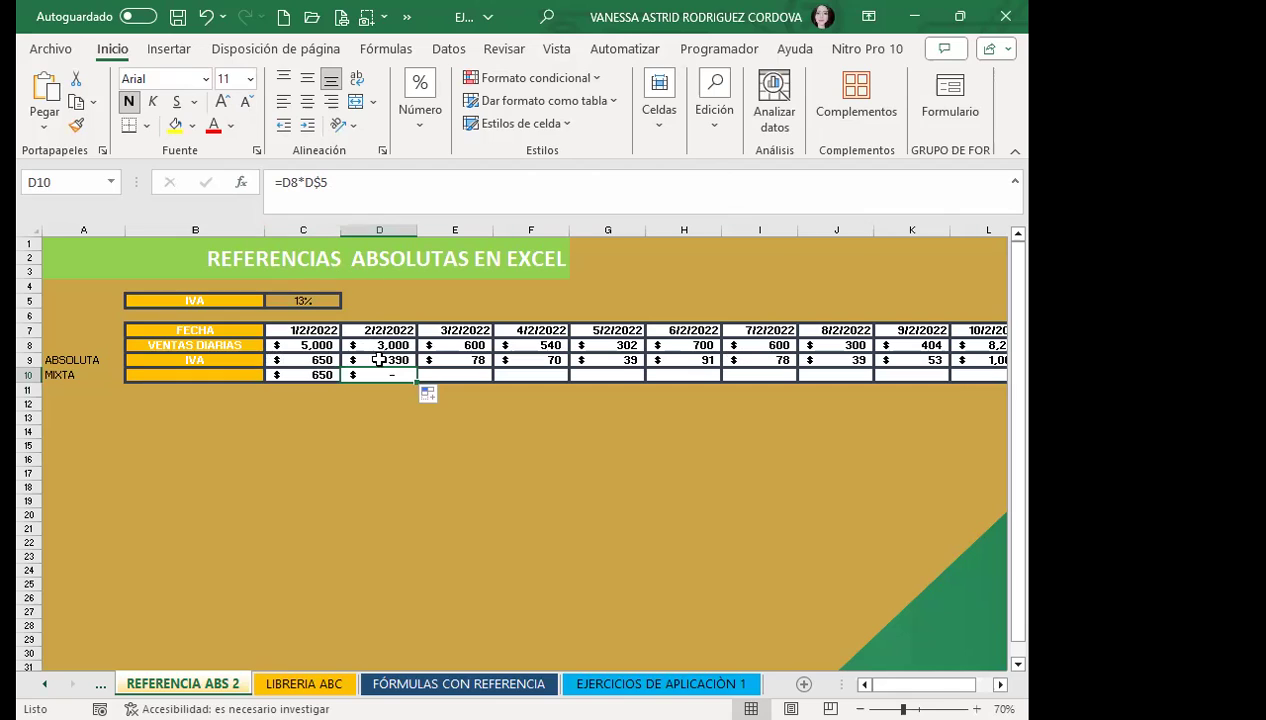
drag(416, 384, 586, 376)
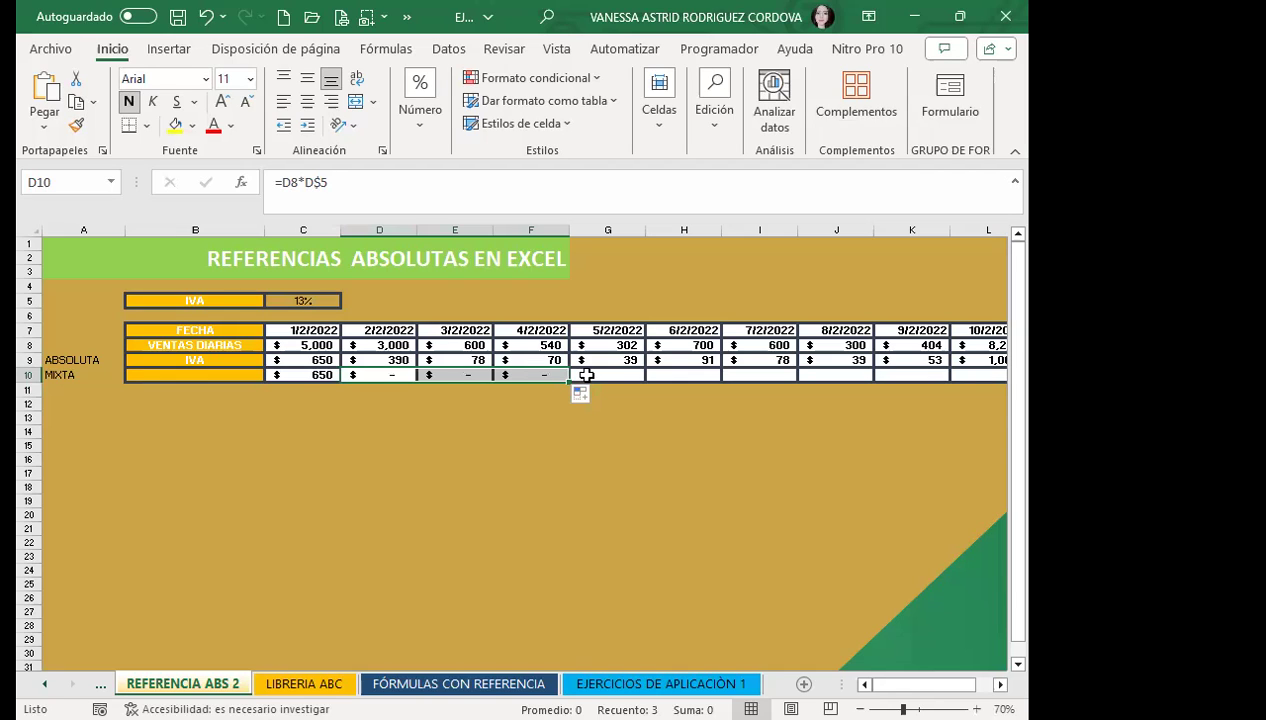
Undo the row 10 copies, change C10 to =C8*$C5, and fill it across to column M
key(ctrl+z)
key(ctrl+z)
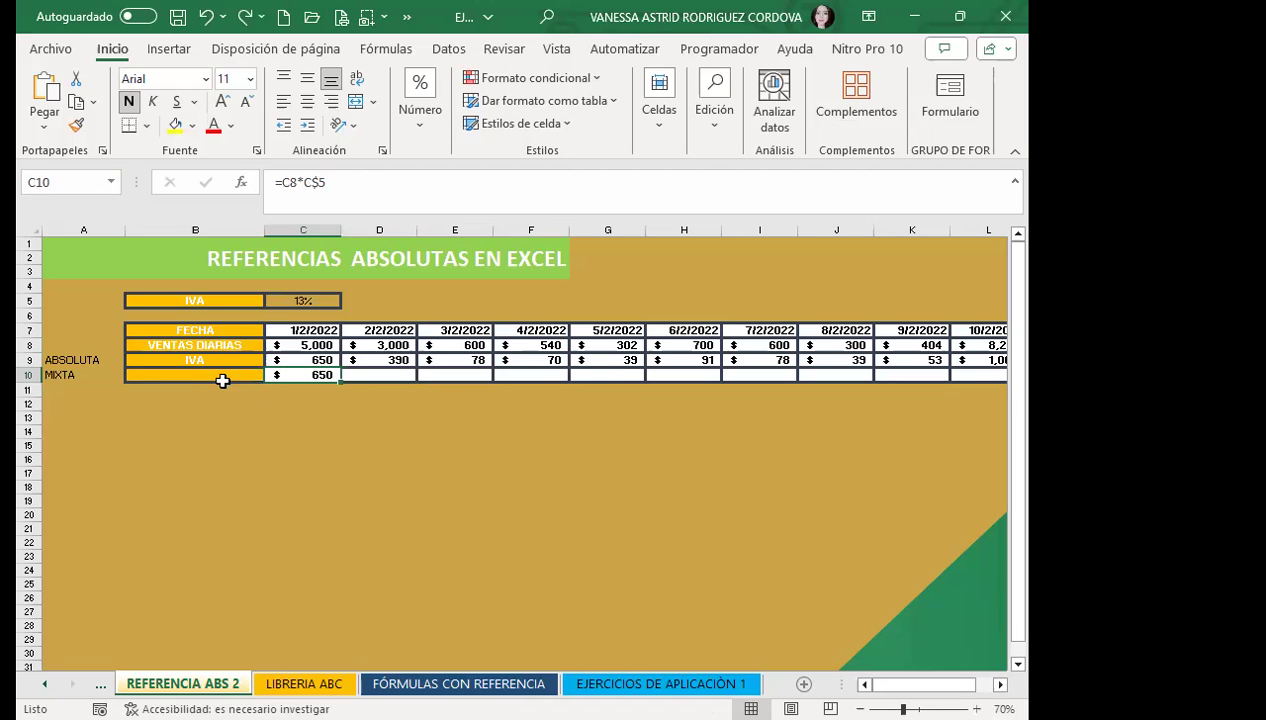
double_click(296, 376)
key(F4)
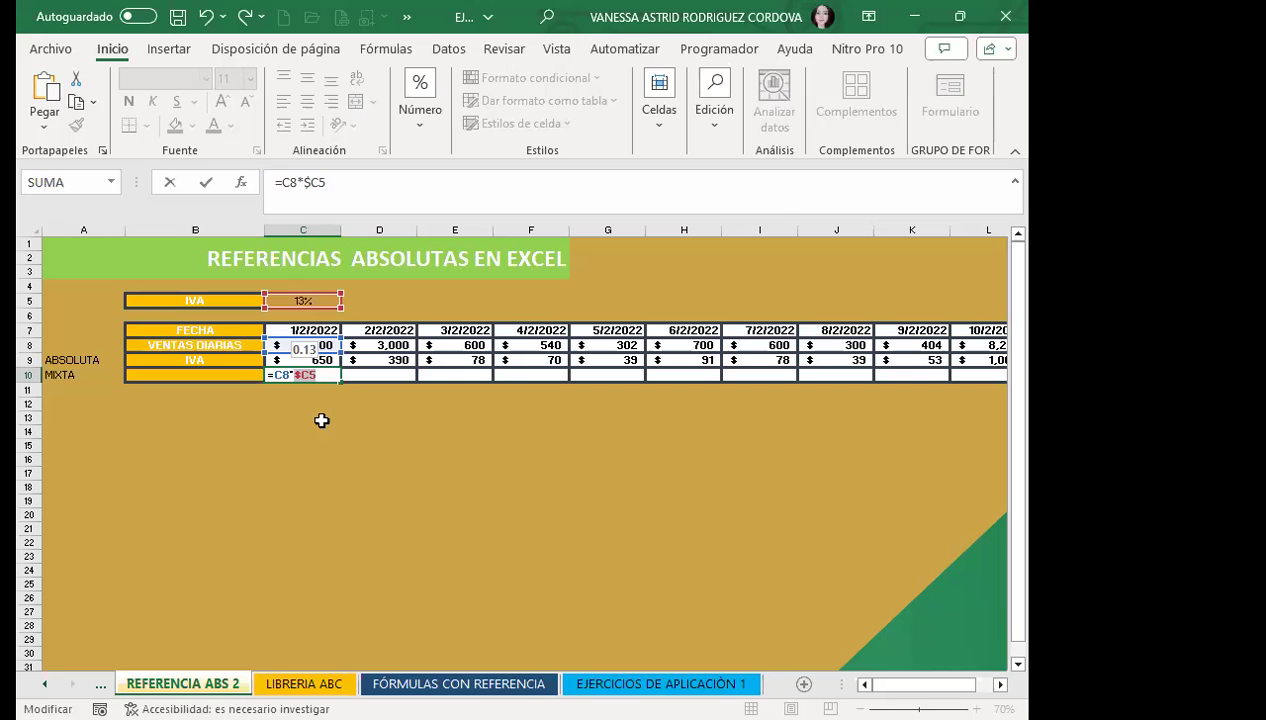
key(Return)
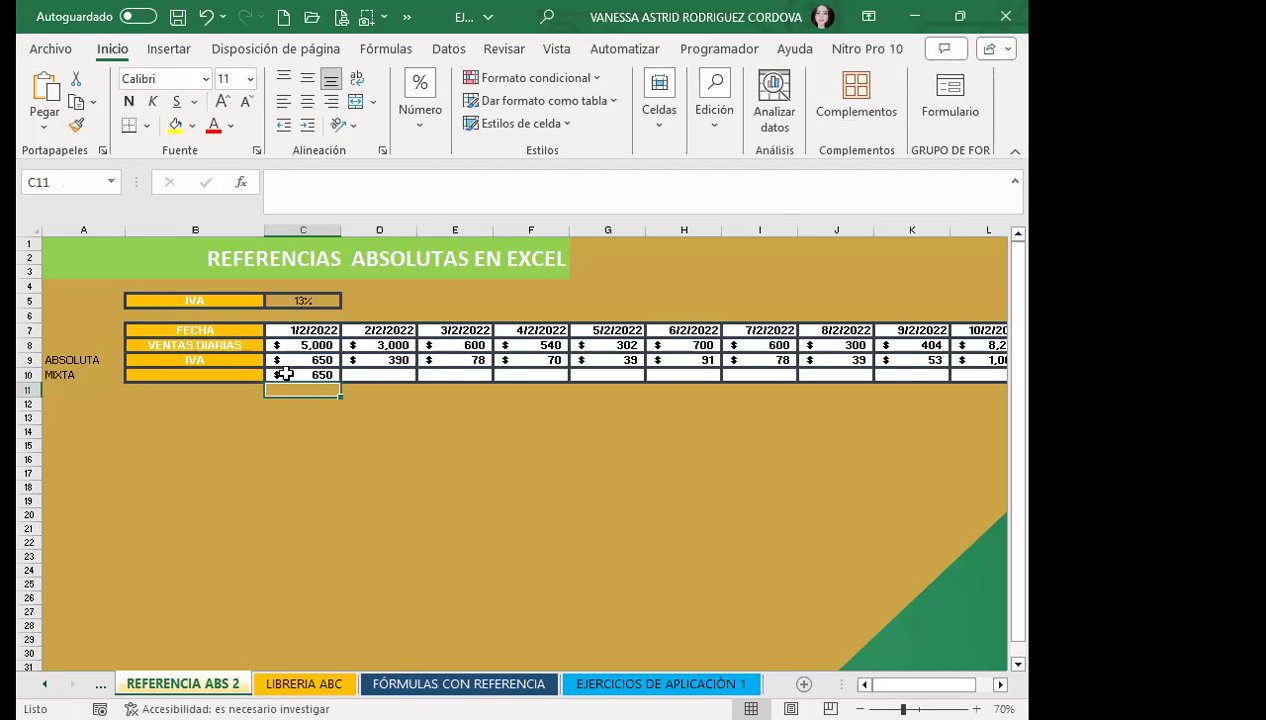
click(276, 376)
drag(341, 382, 865, 376)
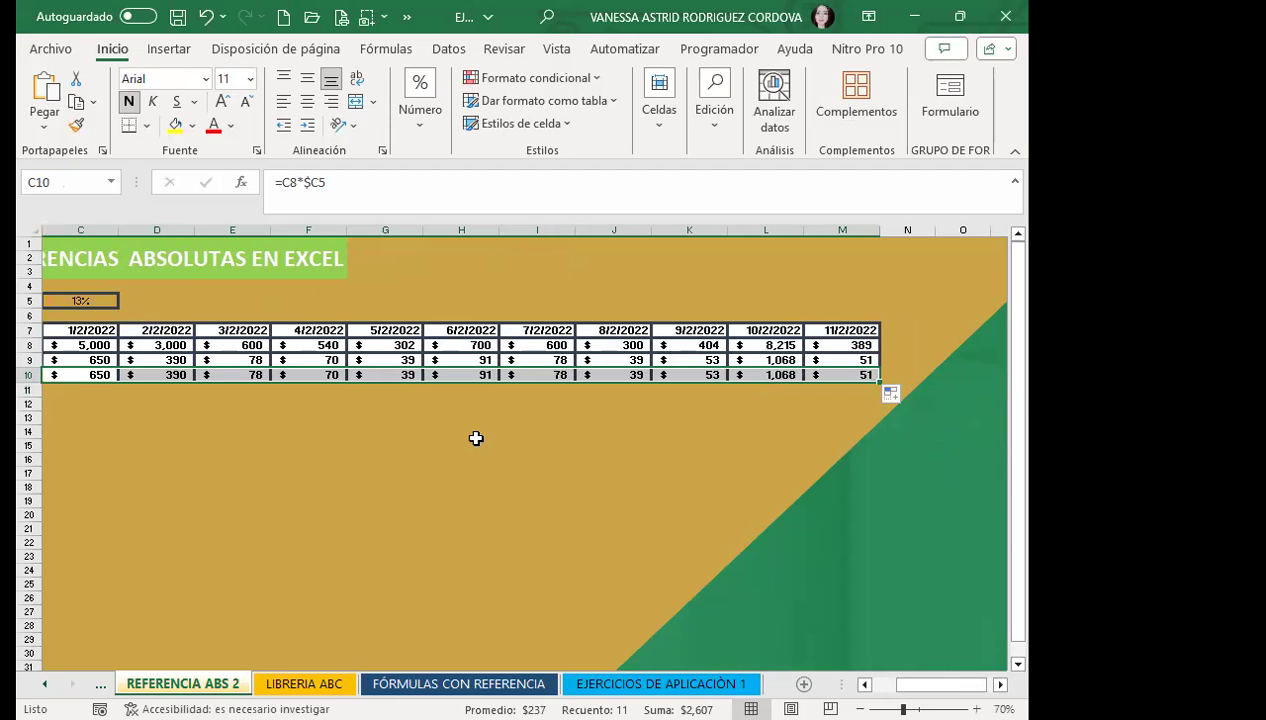
scroll(519, 569, left, 2)
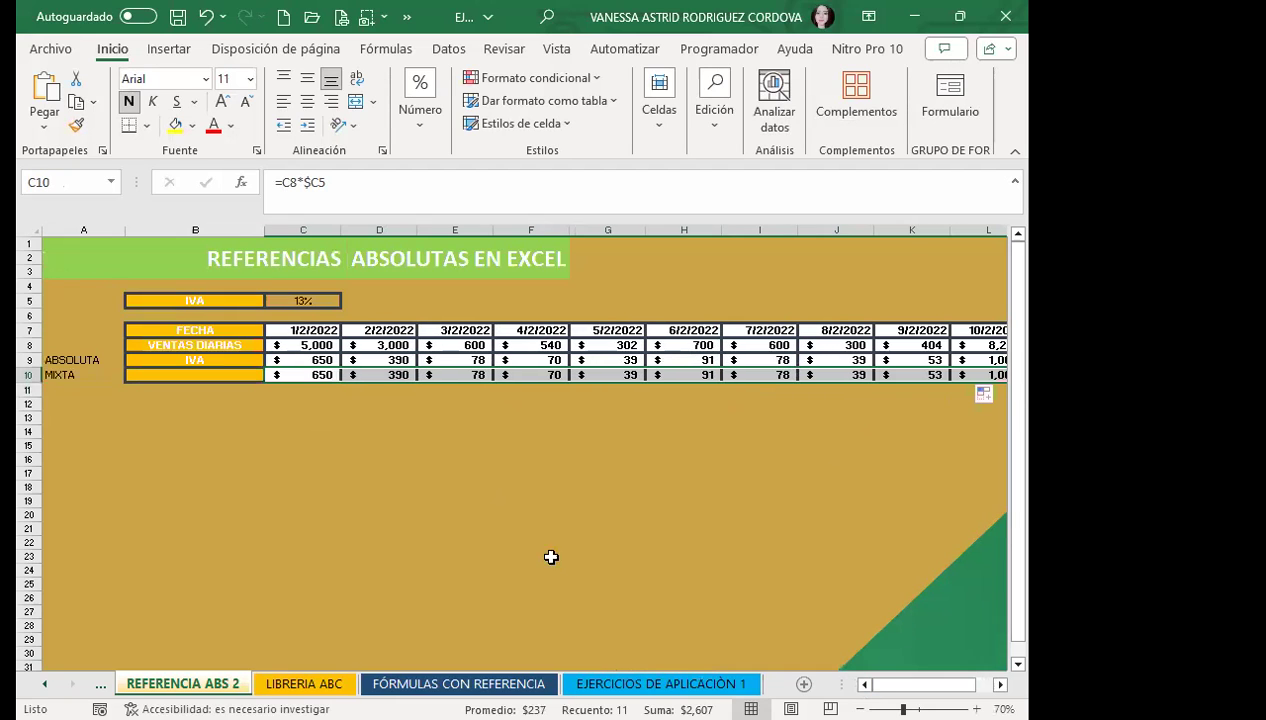
click(300, 375)
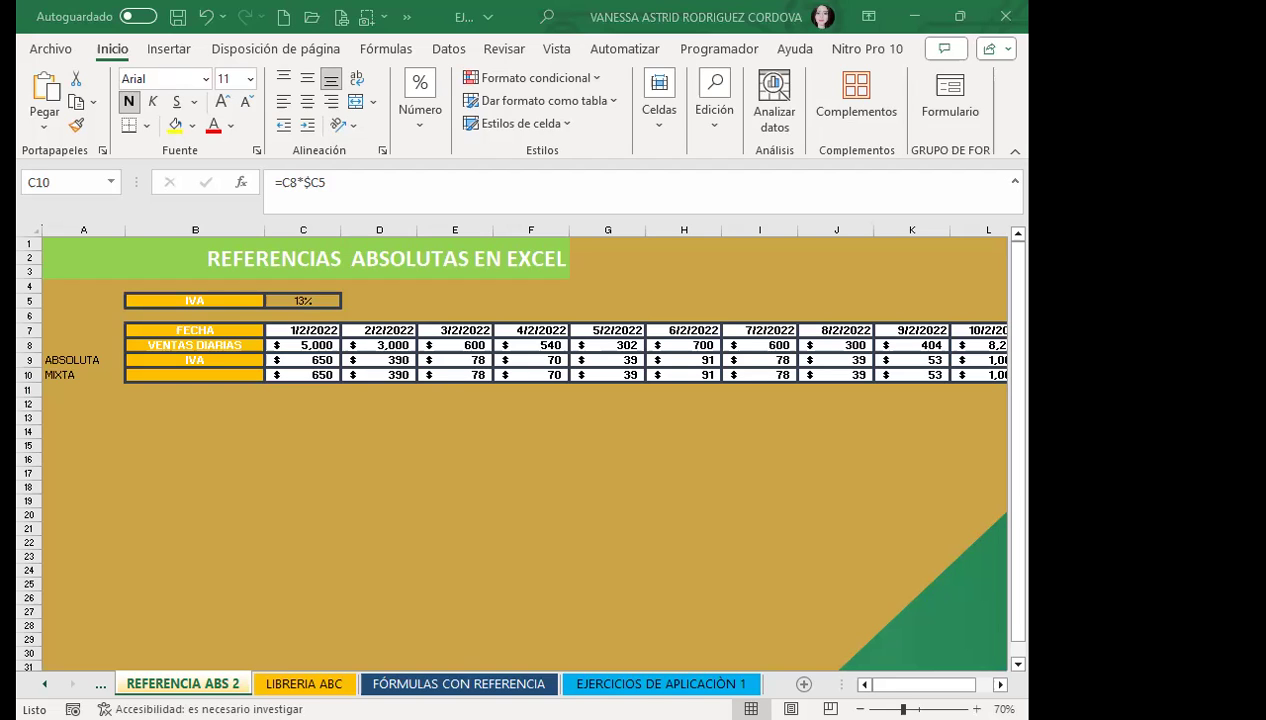
Switch to the LIBRERIA ABC sheet and review the 10% margin rate in E3 and the article list
click(298, 685)
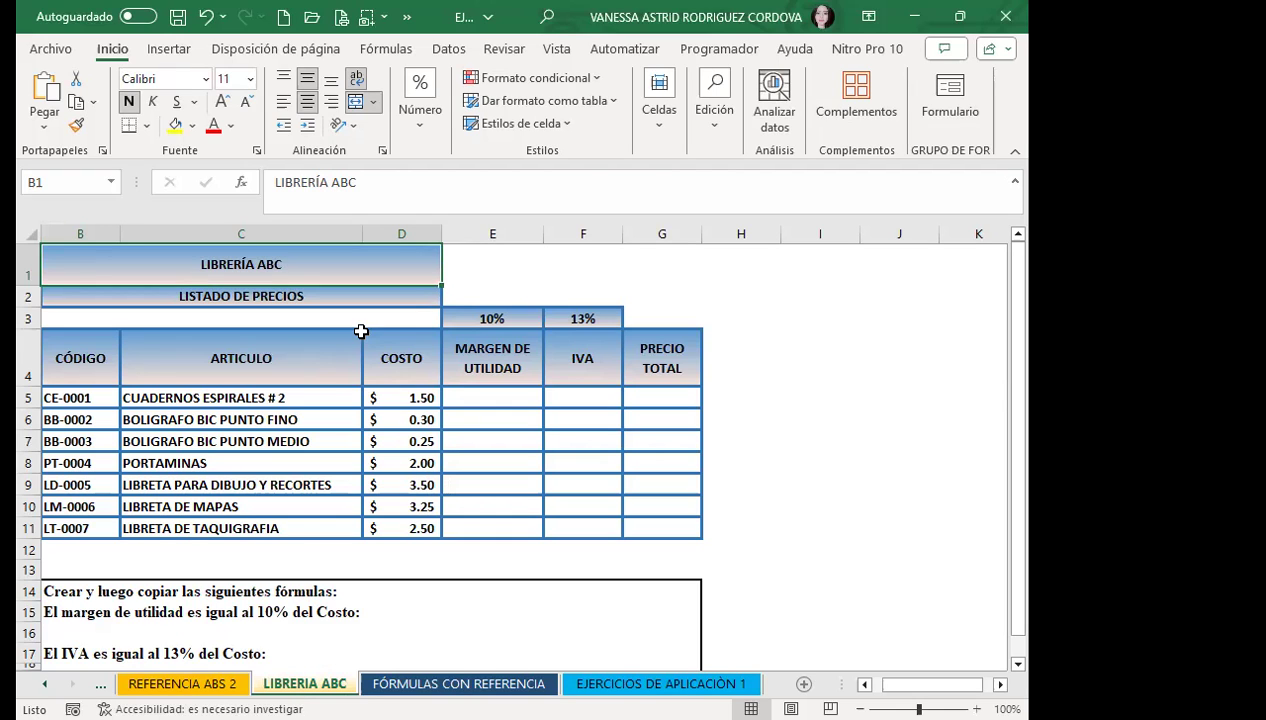
click(523, 405)
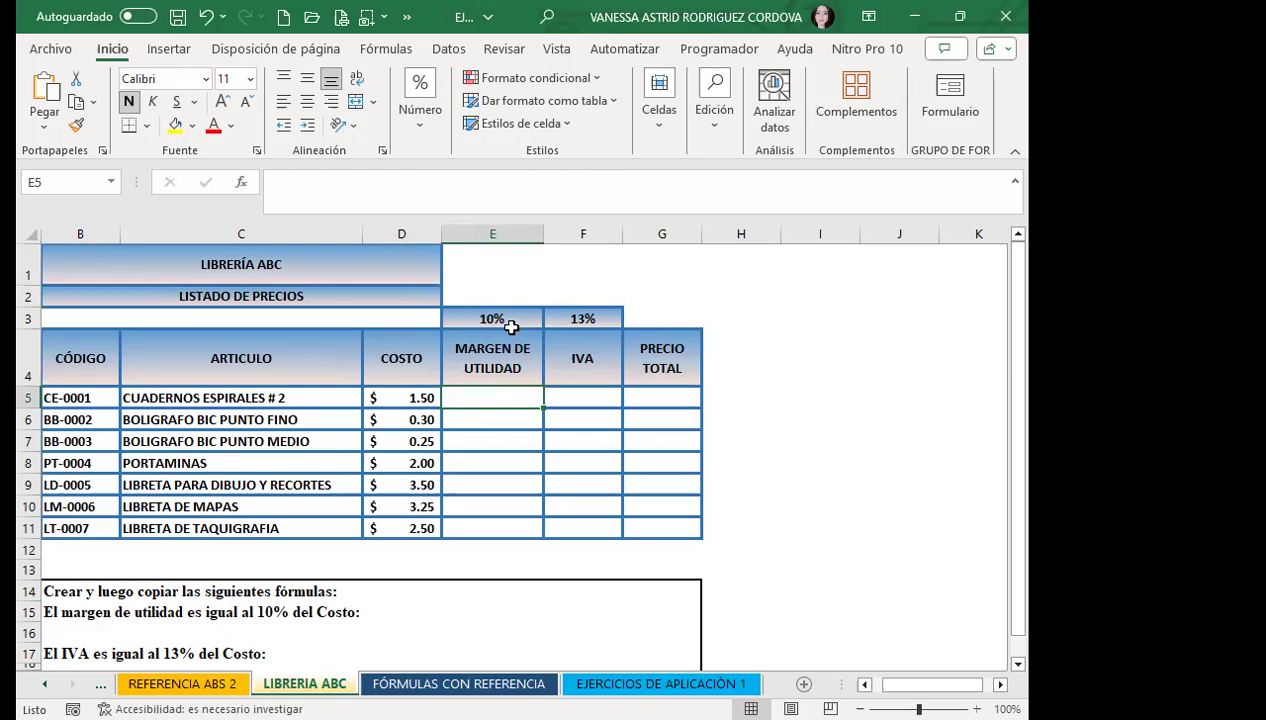
click(527, 310)
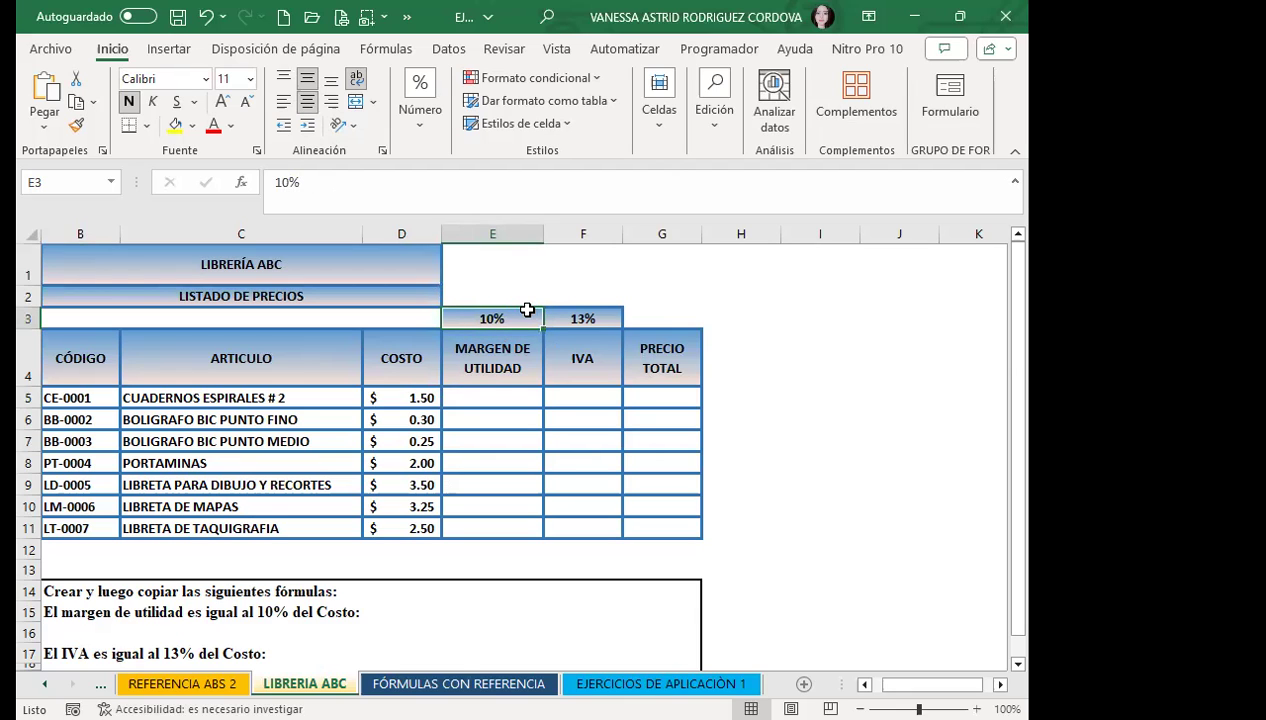
scroll(488, 389, down, 1)
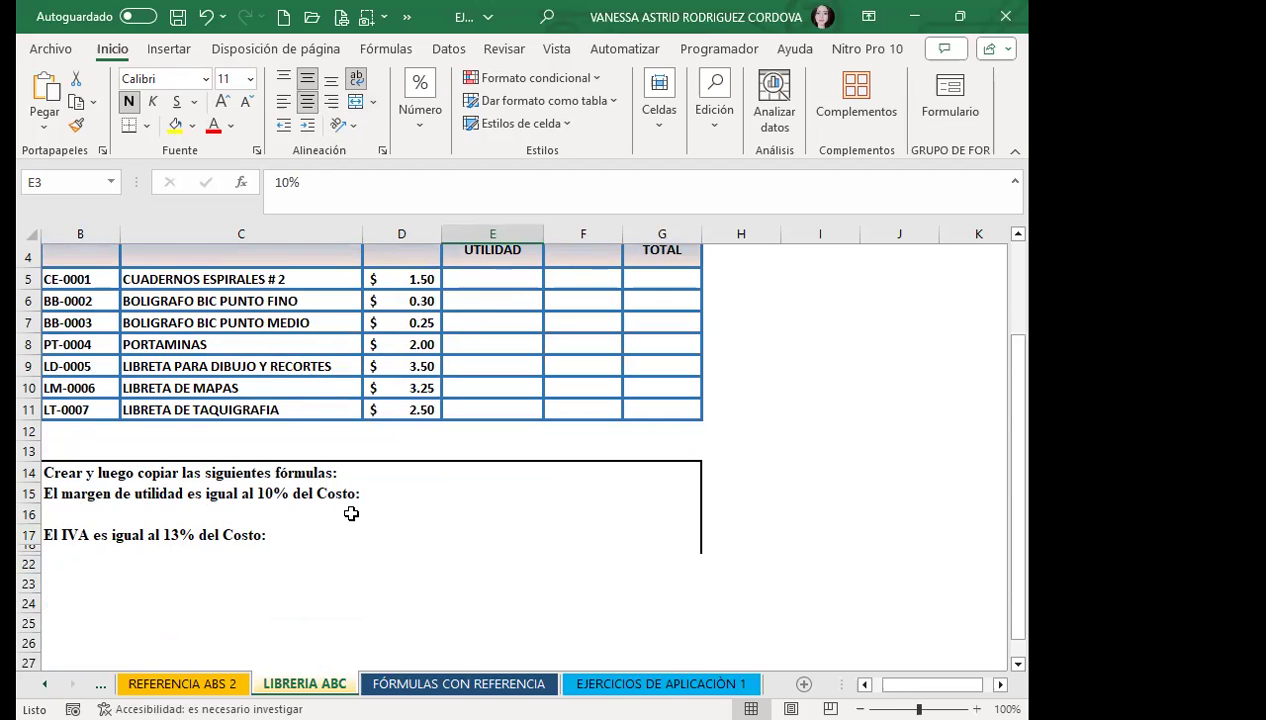
scroll(351, 513, up, 1)
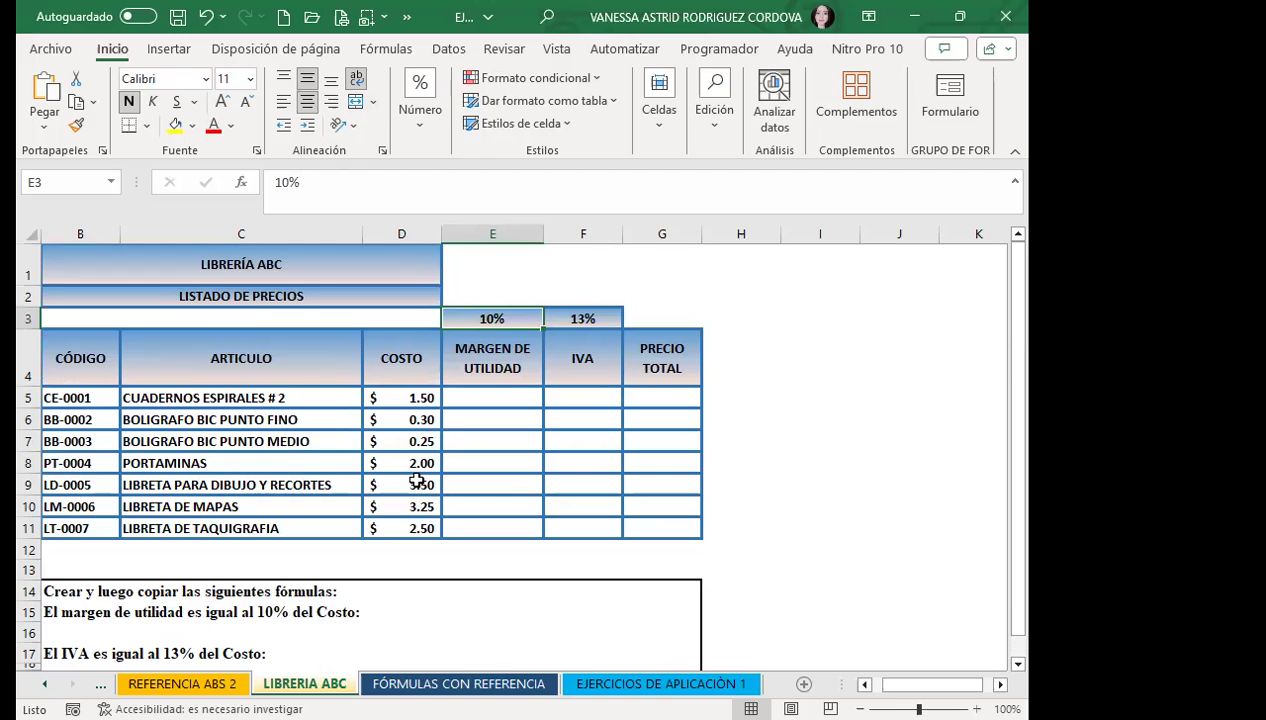
scroll(407, 483, down, 1)
Enter =D5*E$3 in E5 so the first article's margin shows $0.15
click(596, 399)
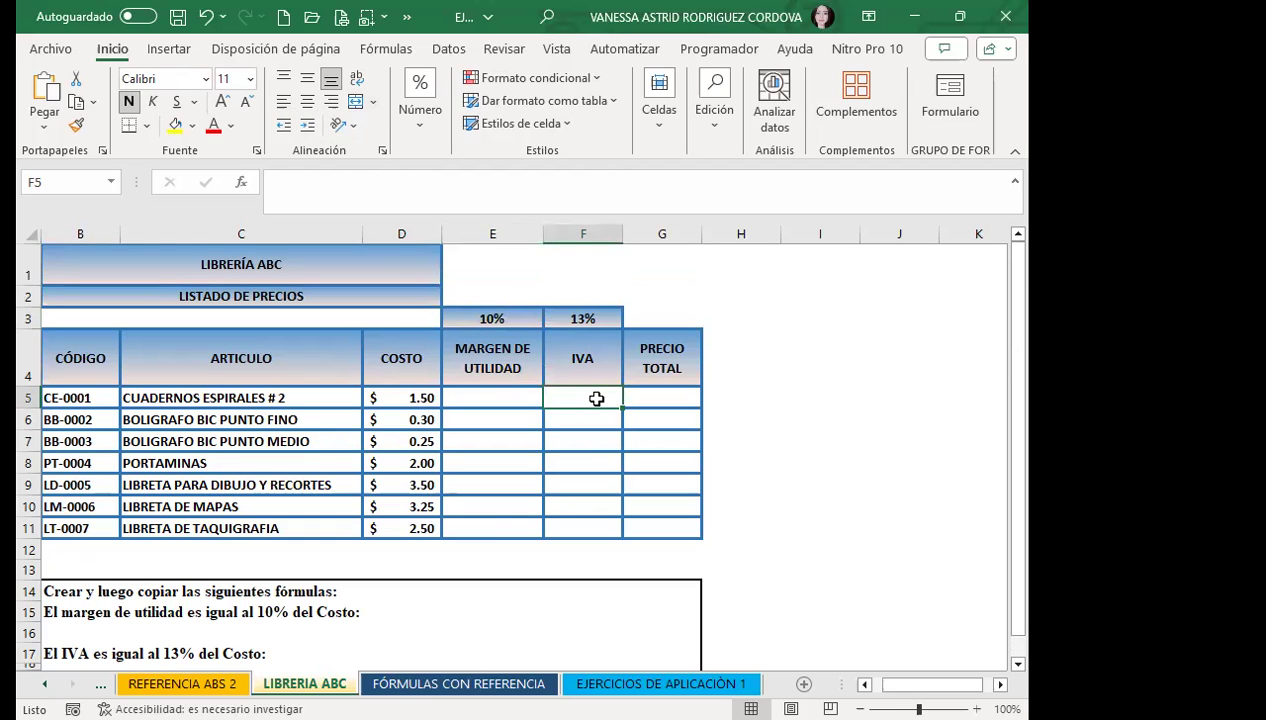
click(476, 394)
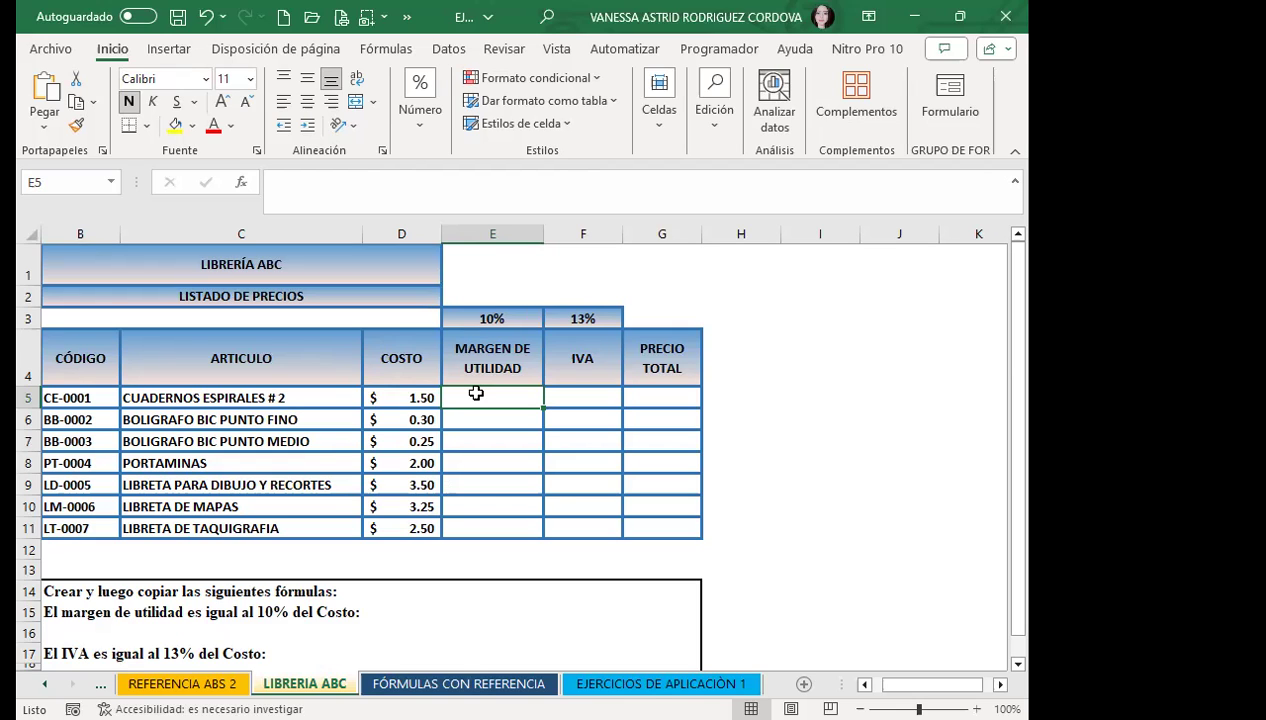
text(=)
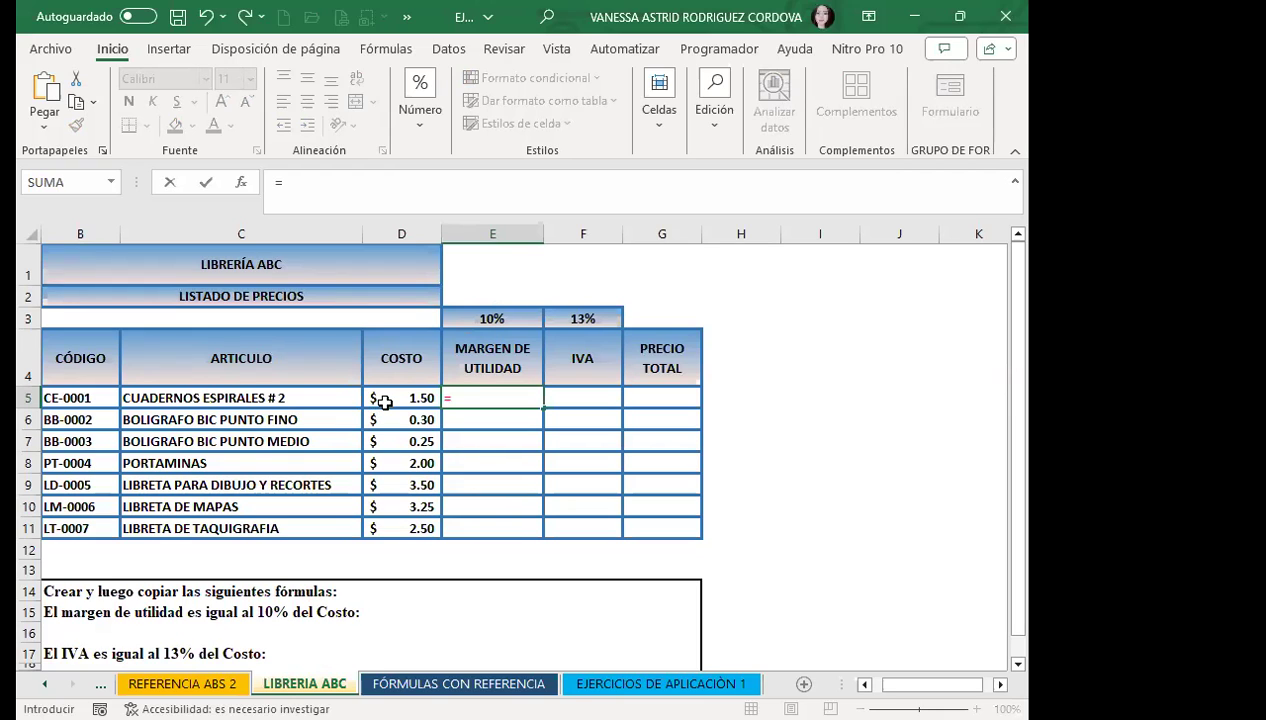
click(392, 398)
text(*)
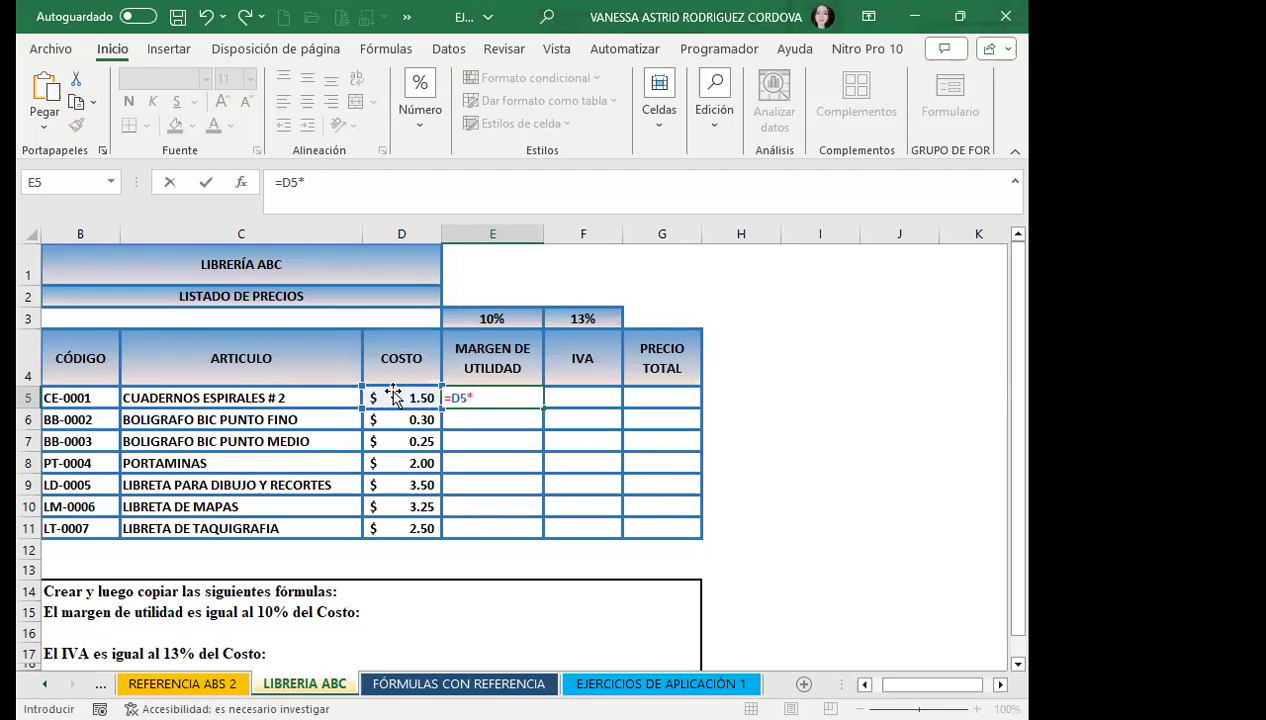
text(10)
key(BackSpace)
key(BackSpace)
click(478, 319)
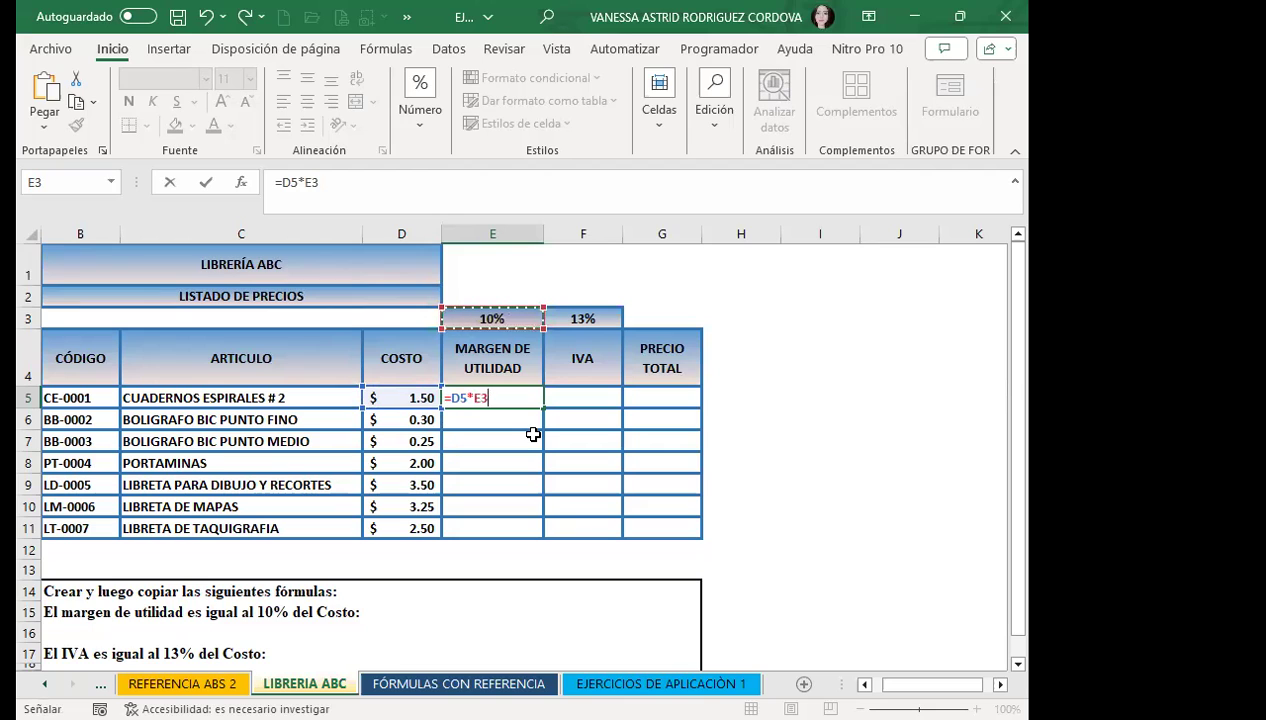
key(F4)
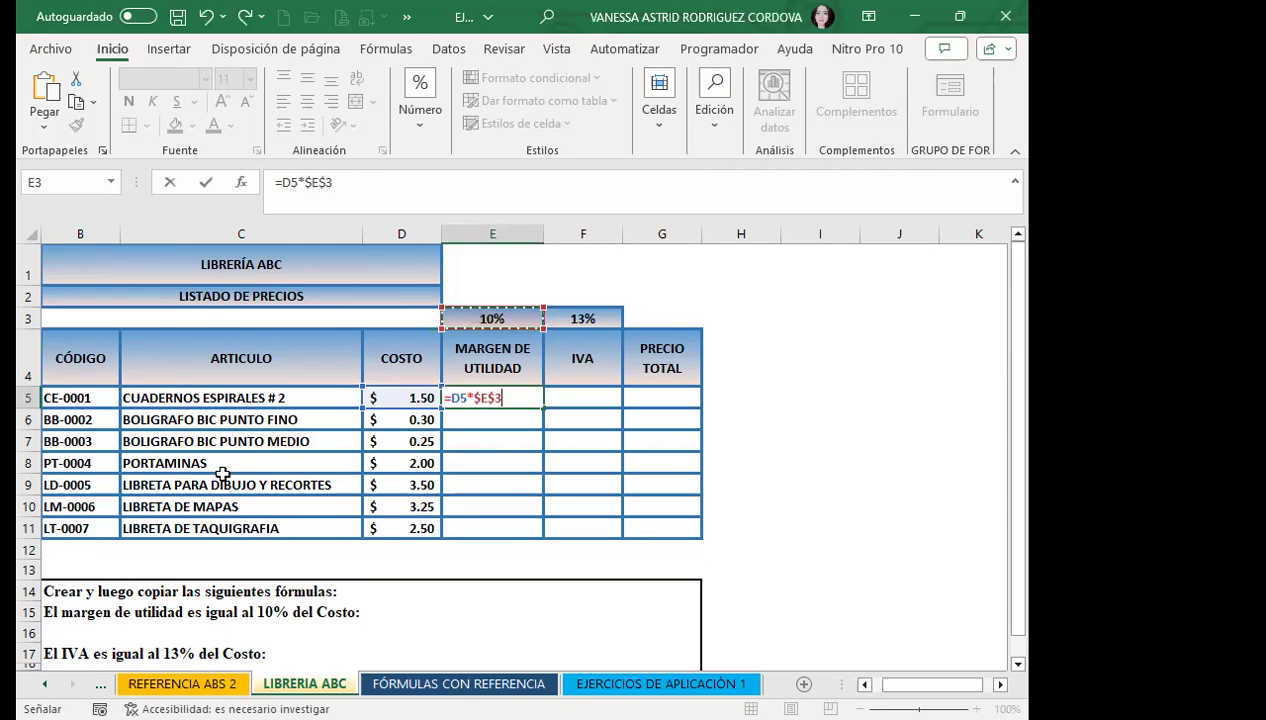
key(F4)
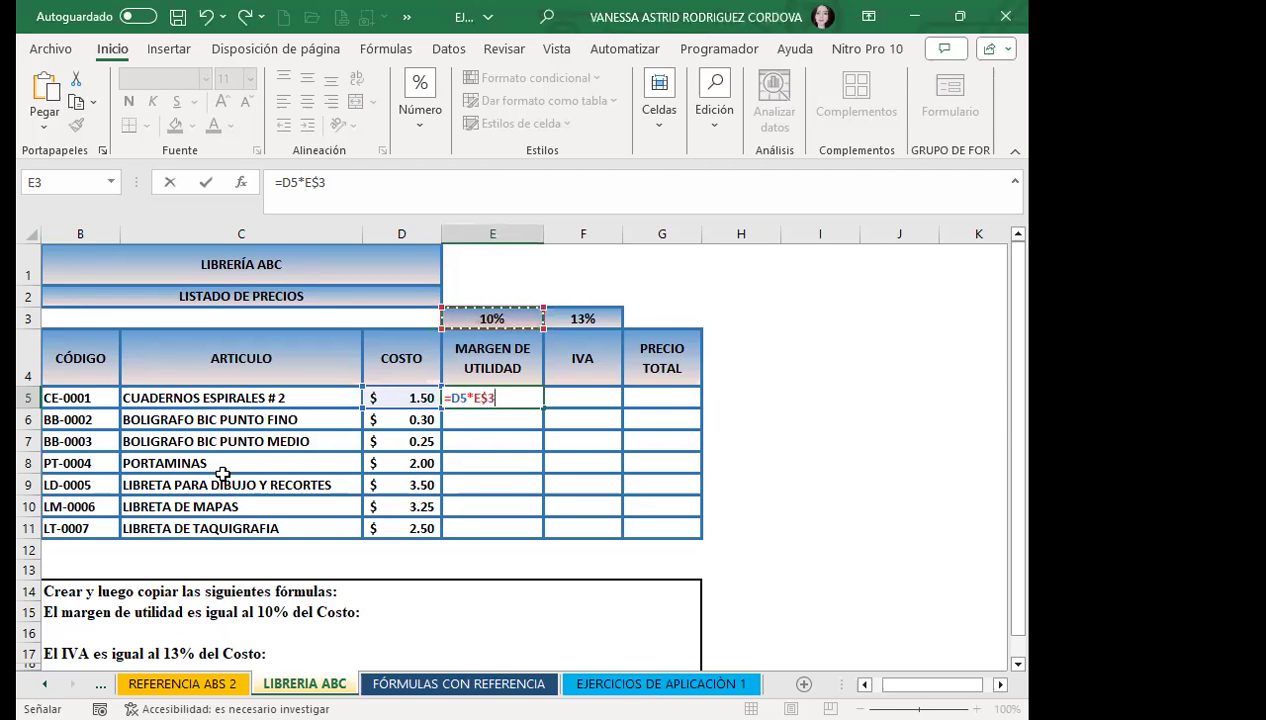
key(Return)
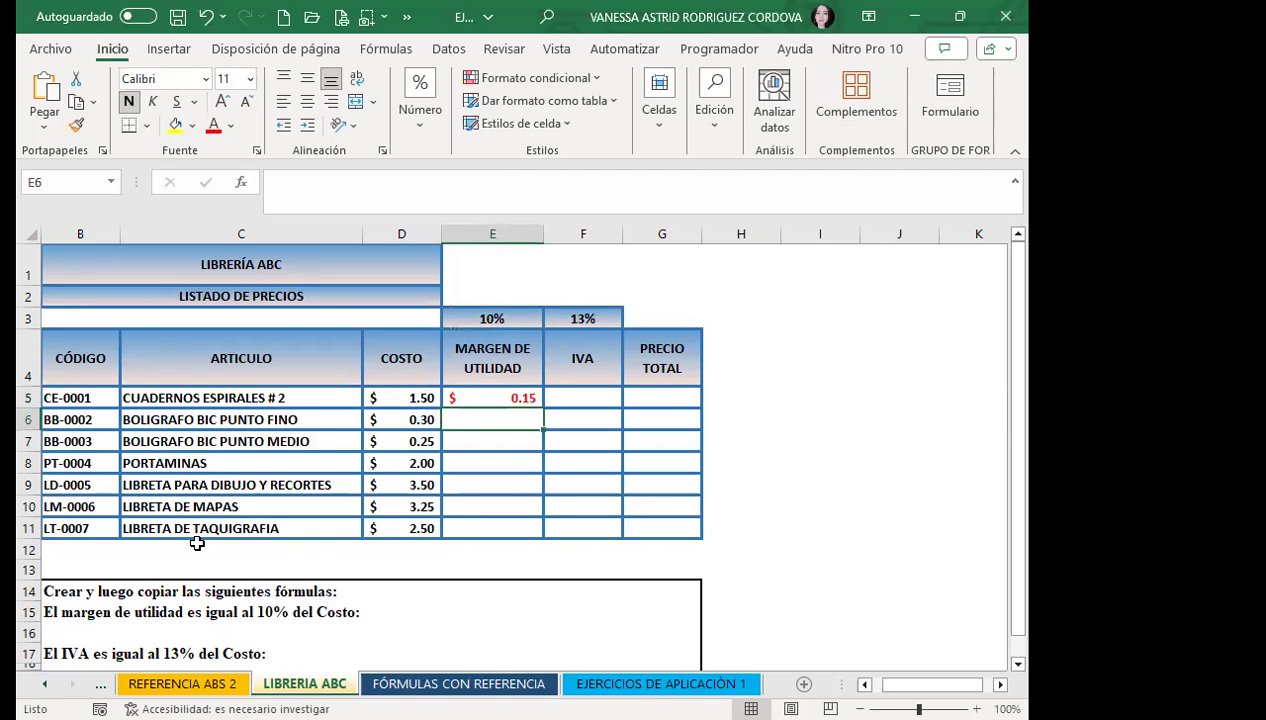
Fill E5's margin formula down to E11, giving values from $0.03 to $0.35
click(501, 396)
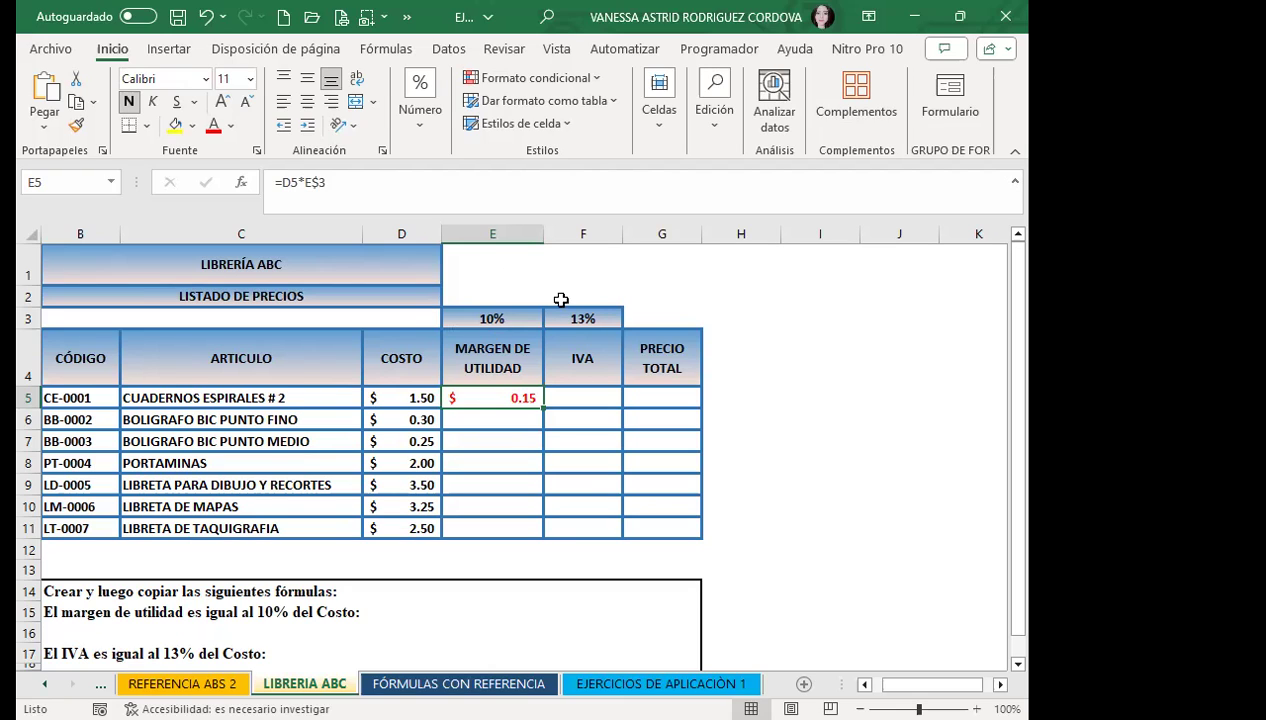
drag(540, 405, 530, 528)
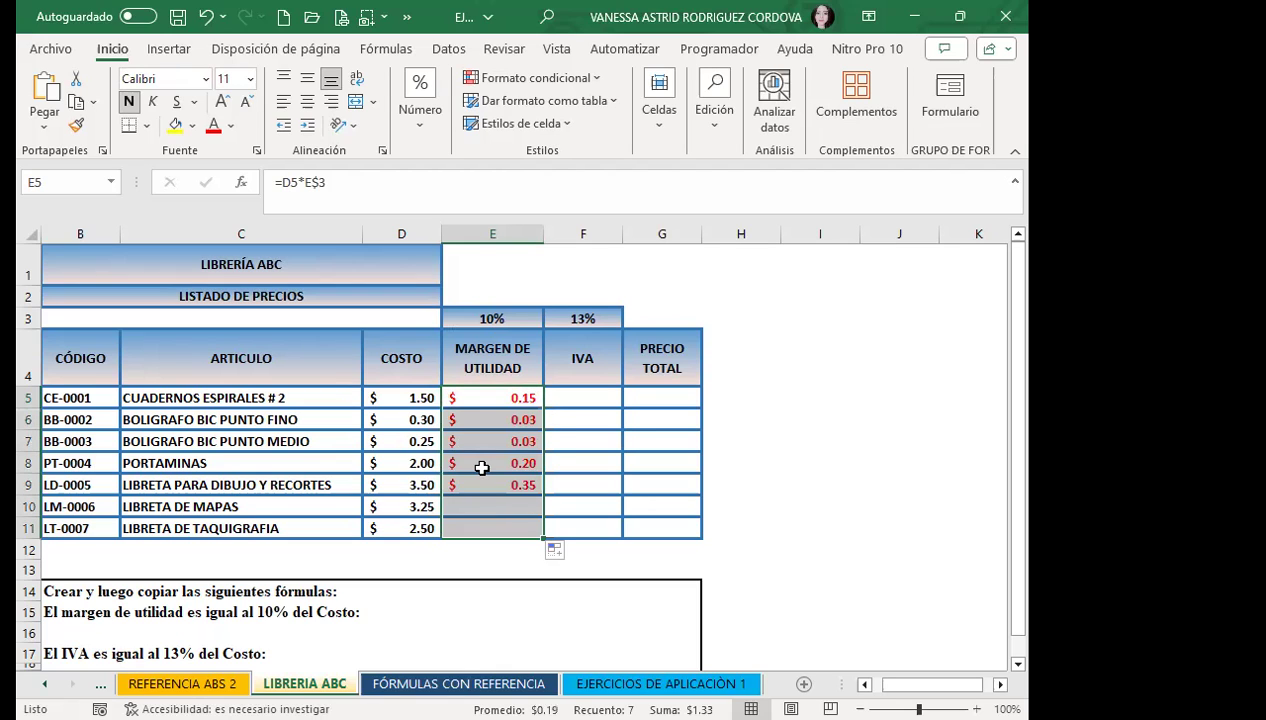
click(497, 398)
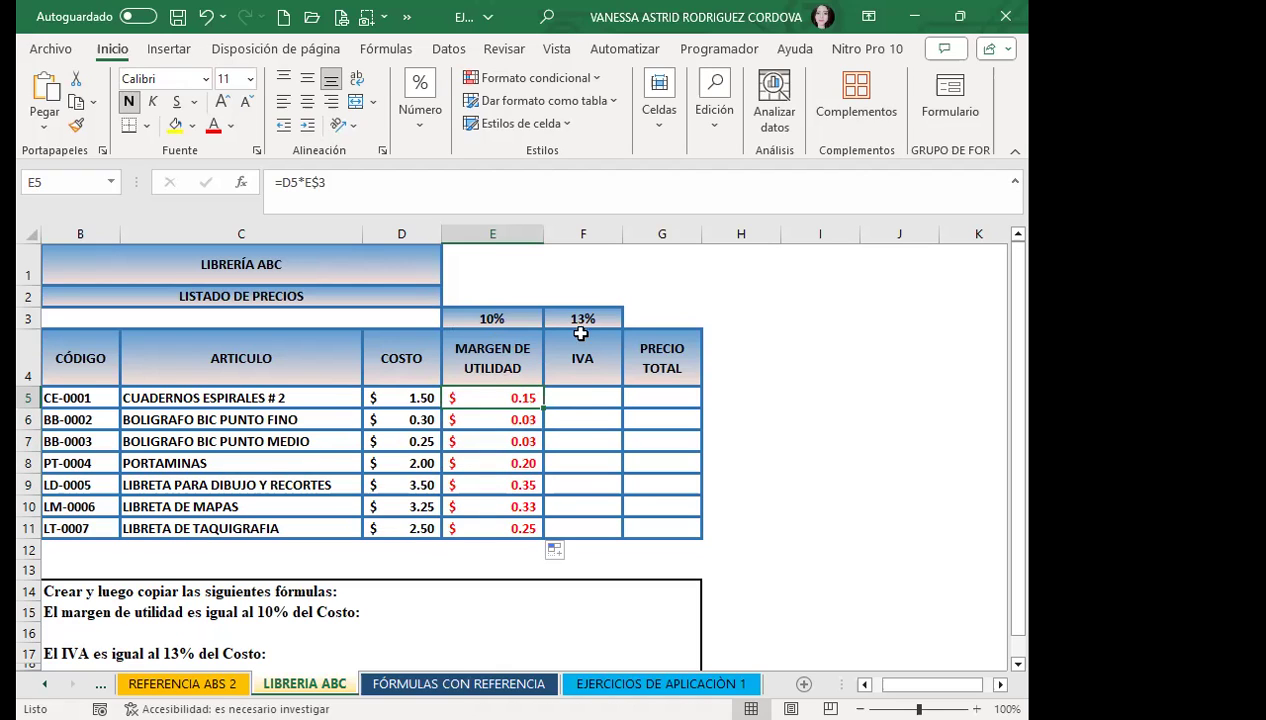
Enter =D5*$F$3 in F5, giving $0.20 IVA for the cuadernos espirales
click(584, 398)
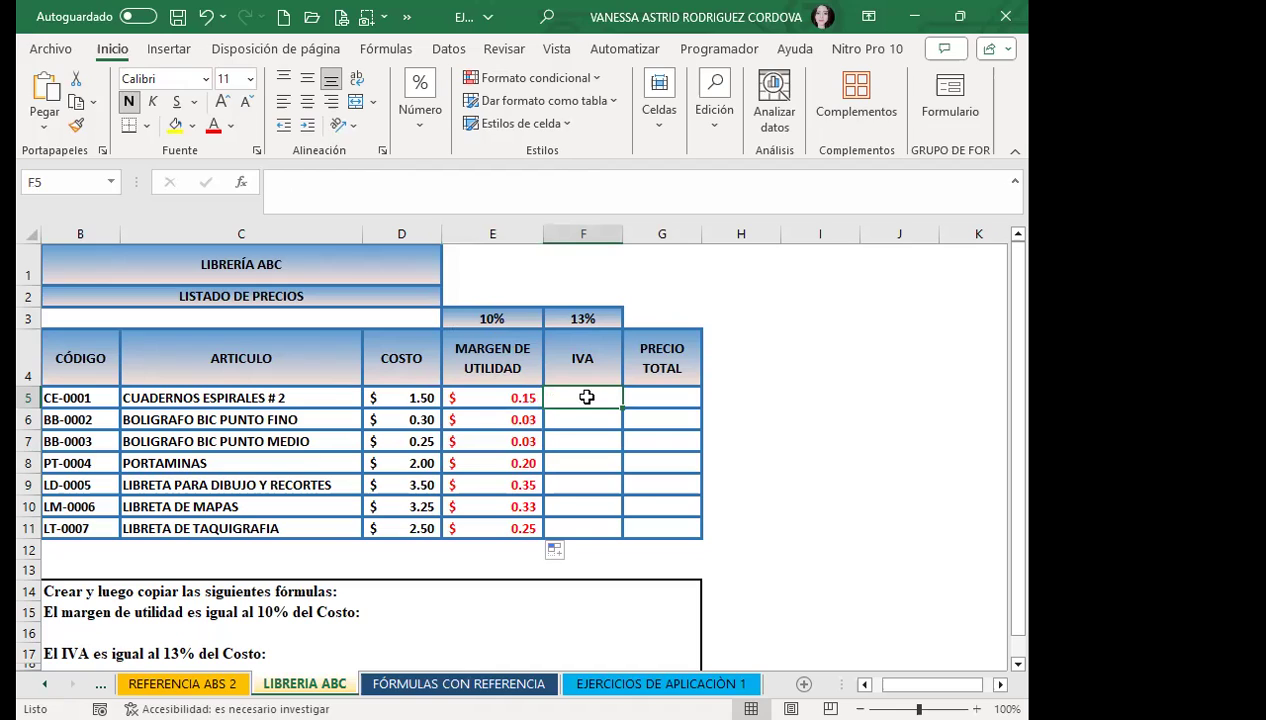
text(=)
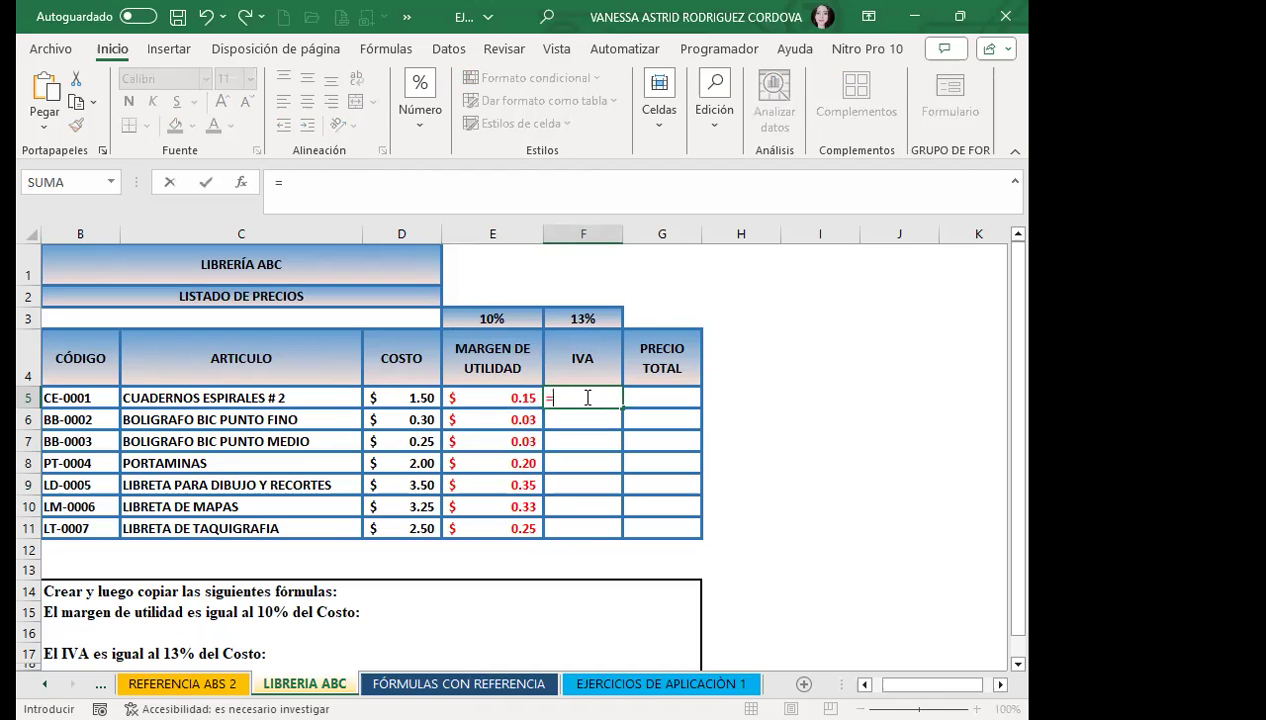
click(393, 400)
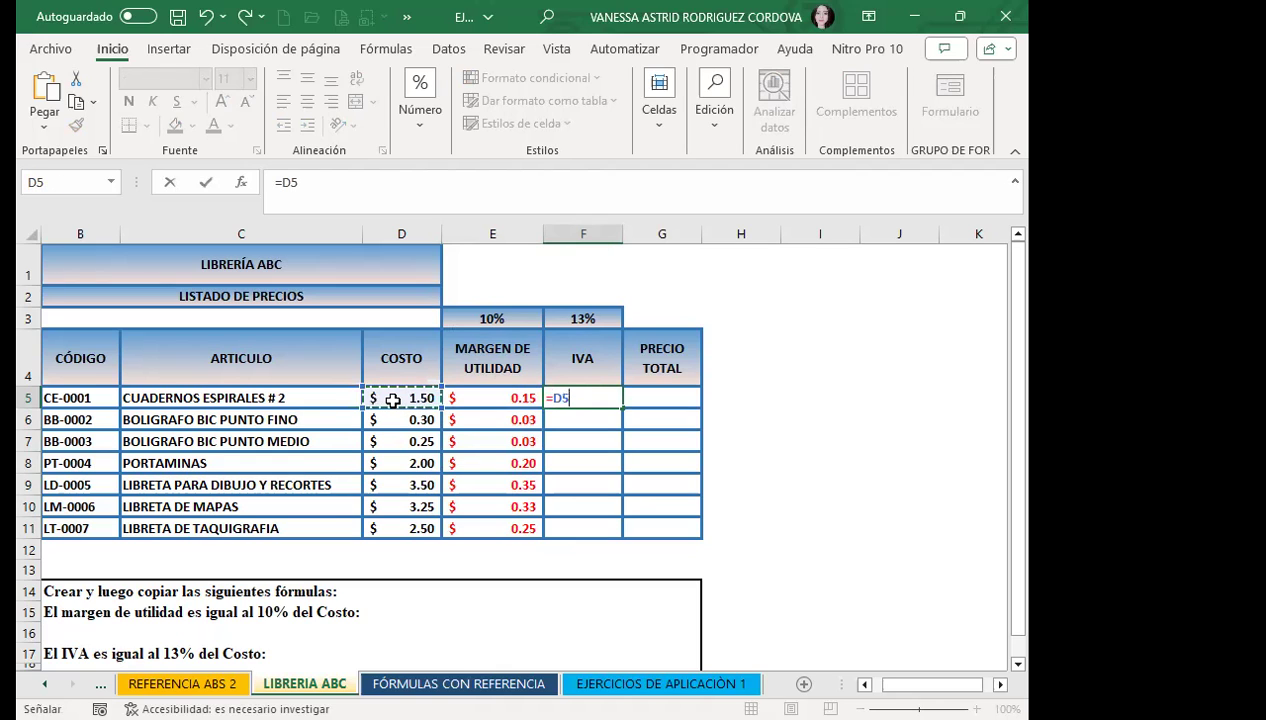
text(*)
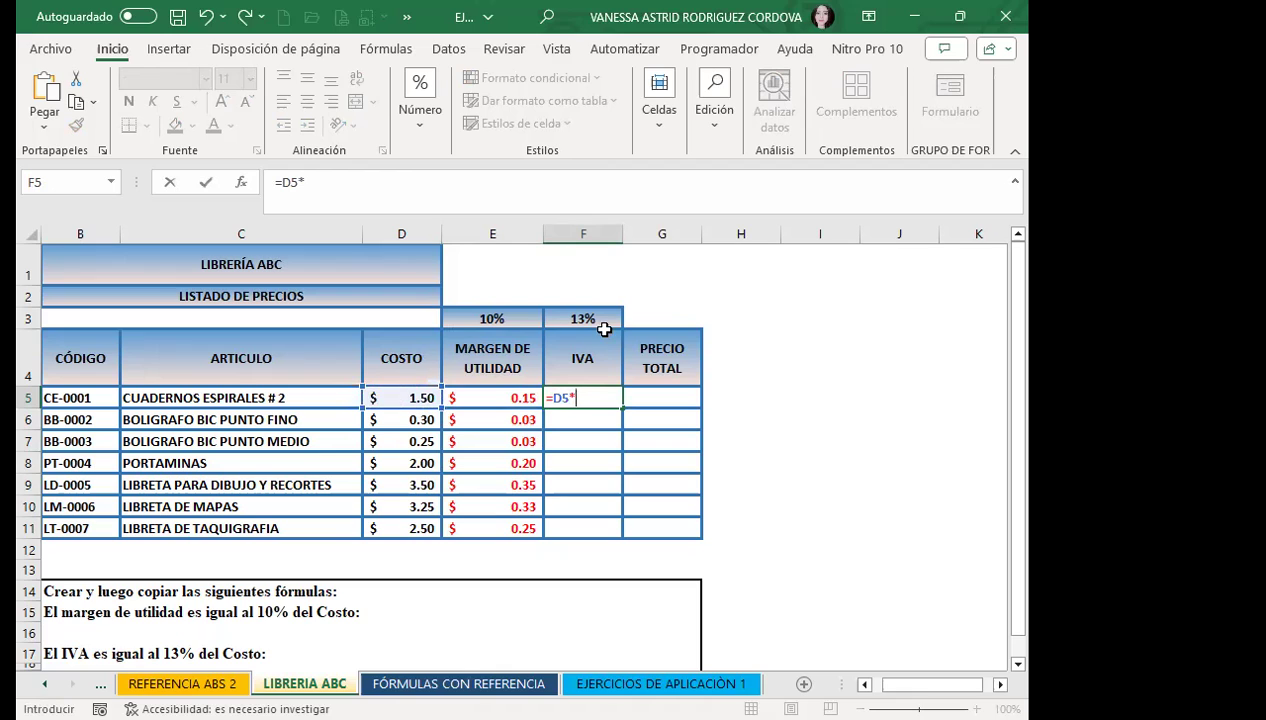
click(592, 316)
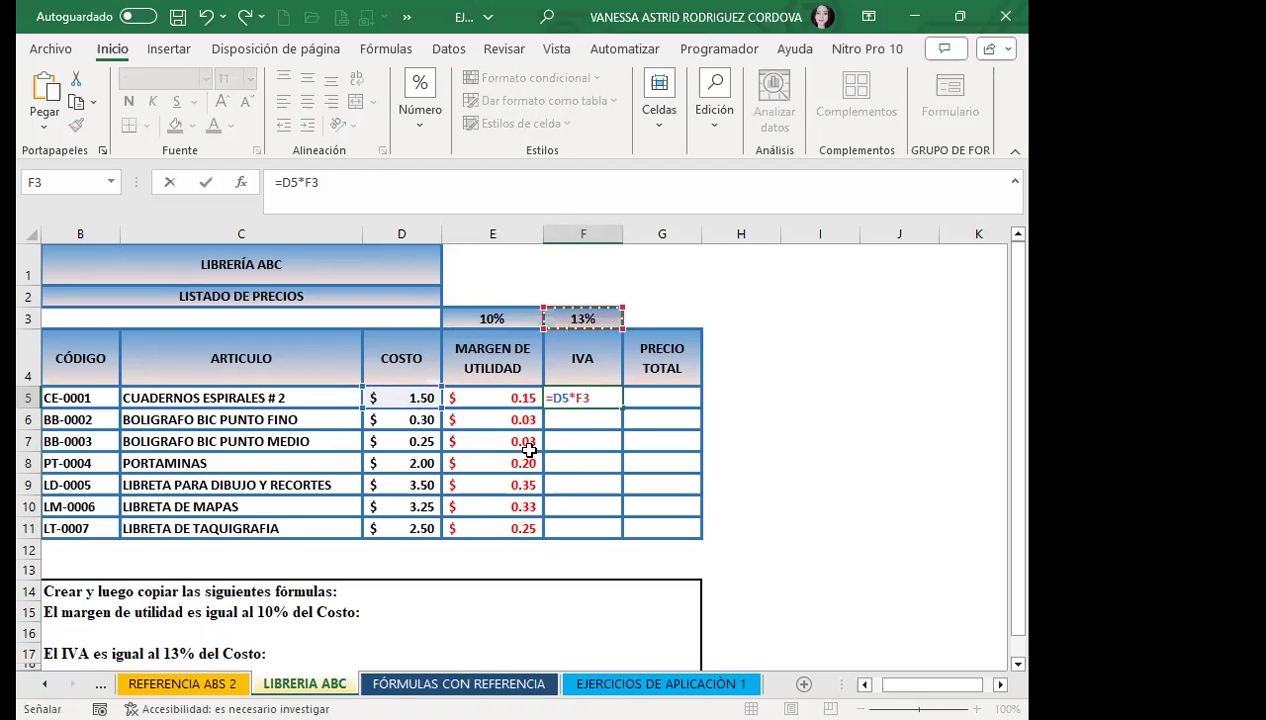
key(F4)
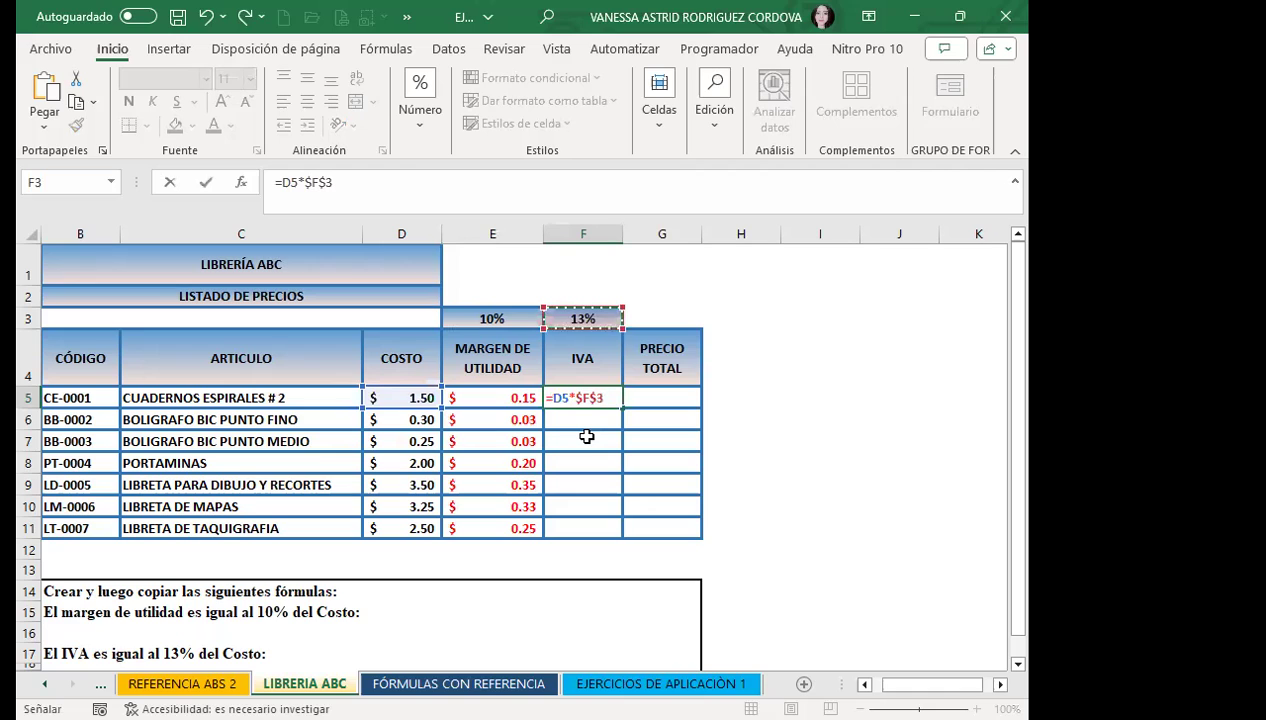
key(Return)
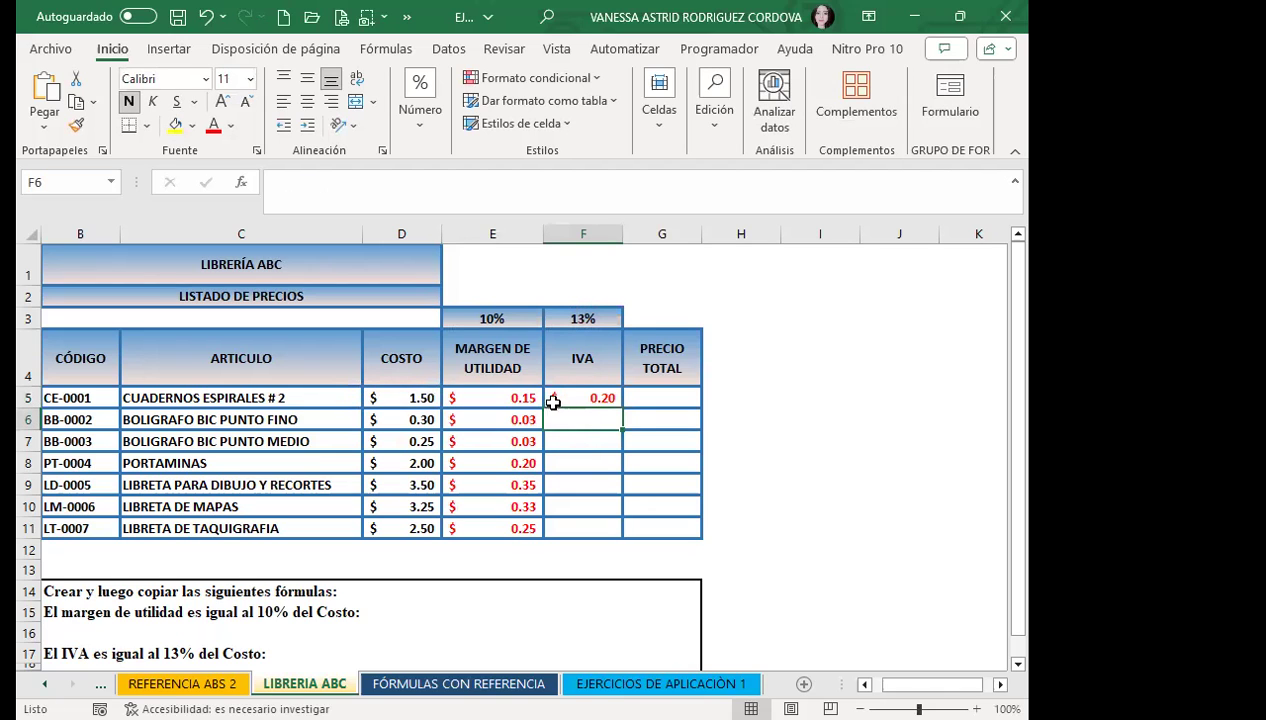
click(563, 392)
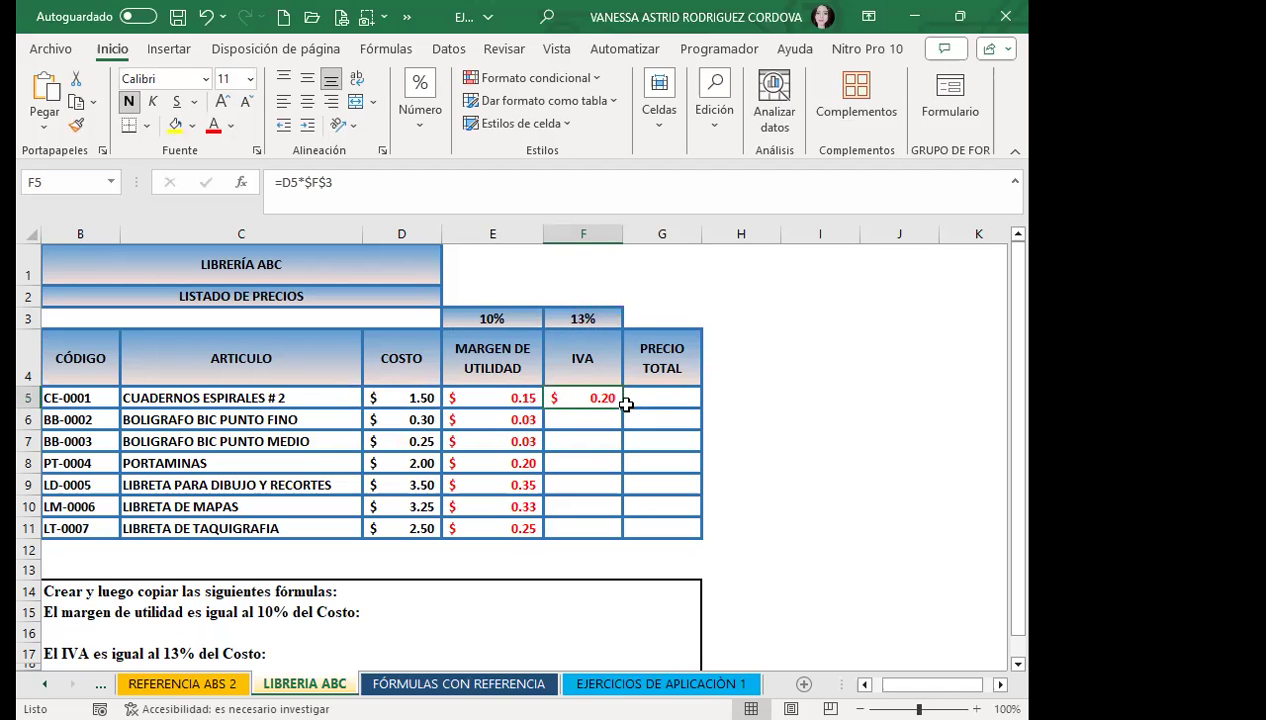
Fill F5's IVA formula down to F11 ($0.03 to $0.46) and begin a formula in G5
drag(622, 408, 623, 540)
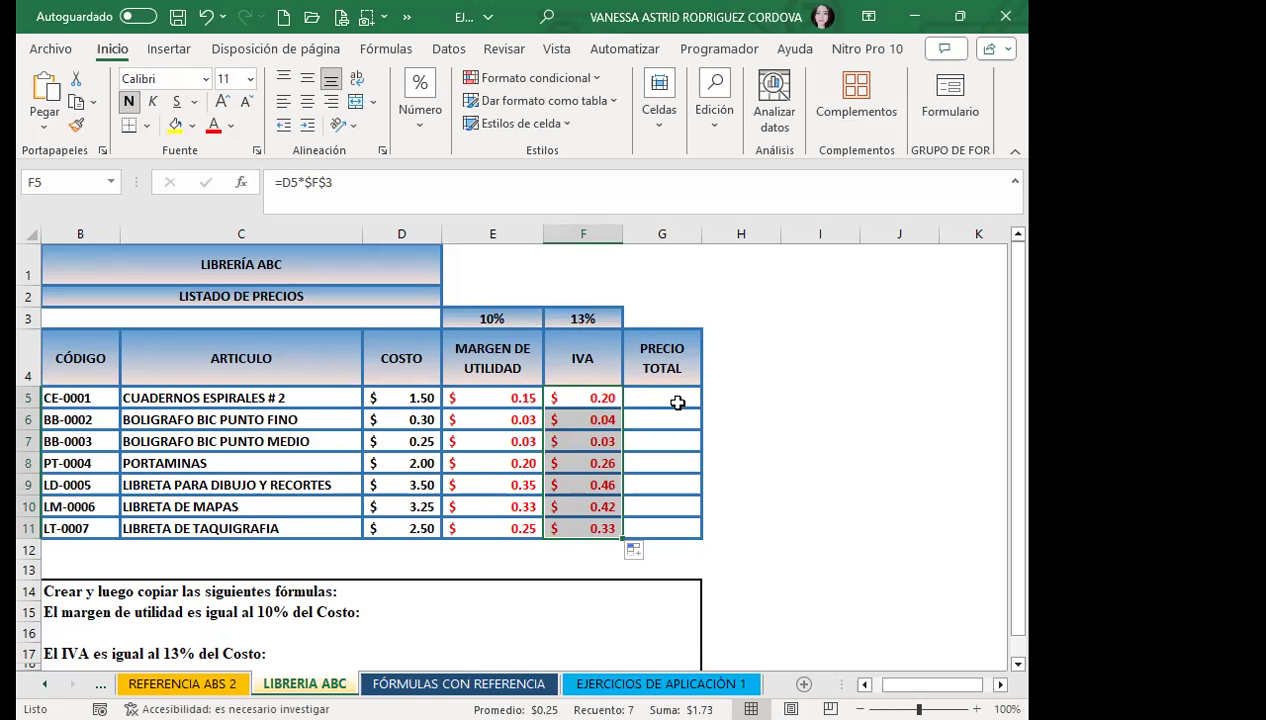
click(685, 396)
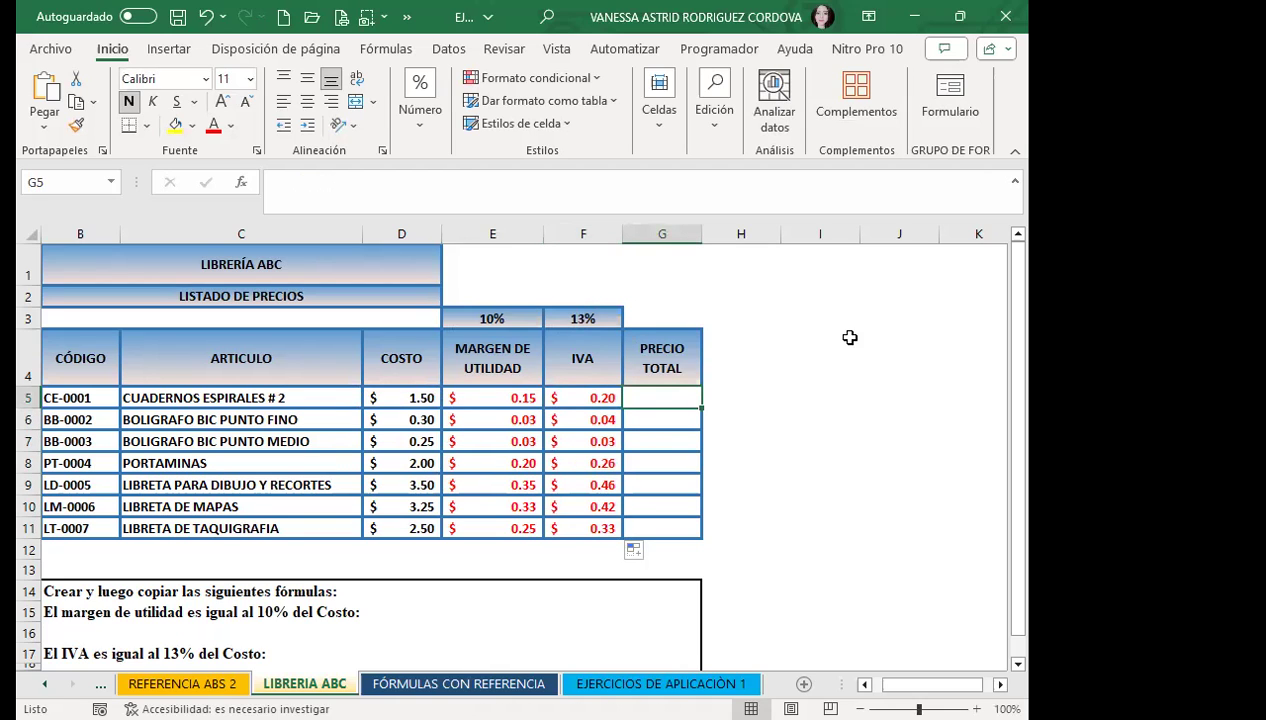
text(=)
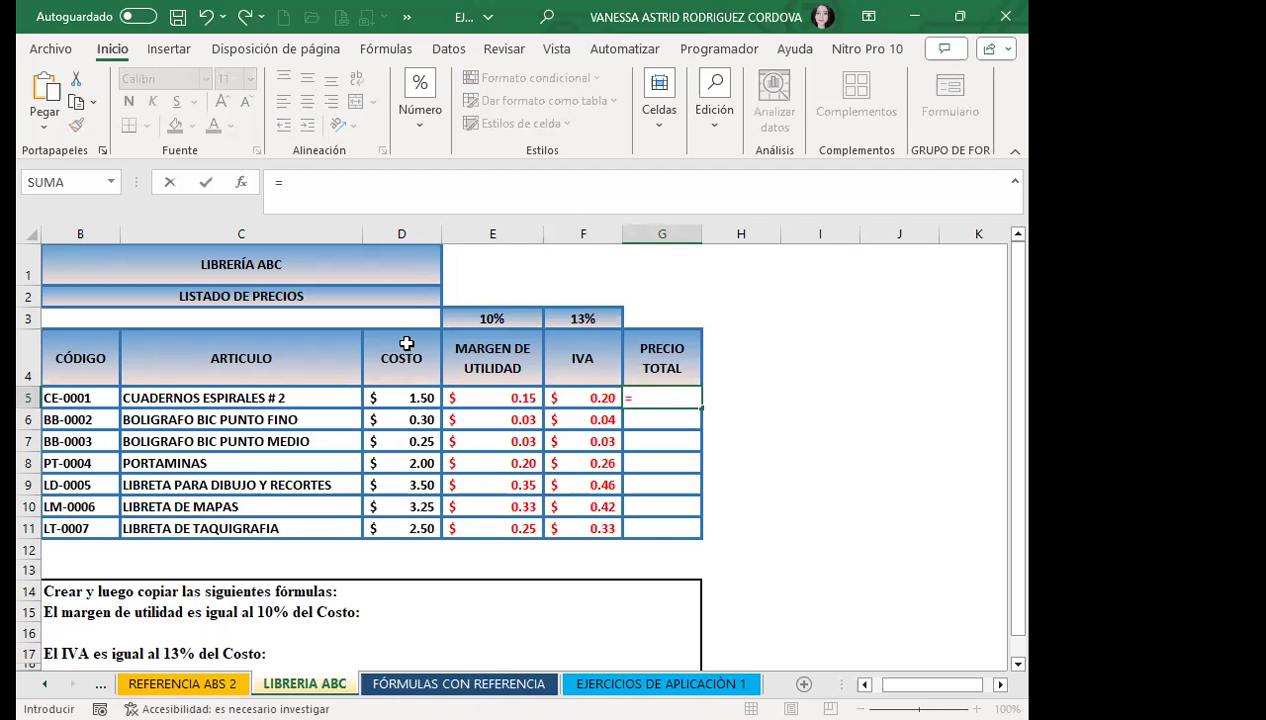
Build the PRECIO TOTAL formula =D5+E5+F5 in G5 from cost, margin and IVA
click(397, 395)
text(+)
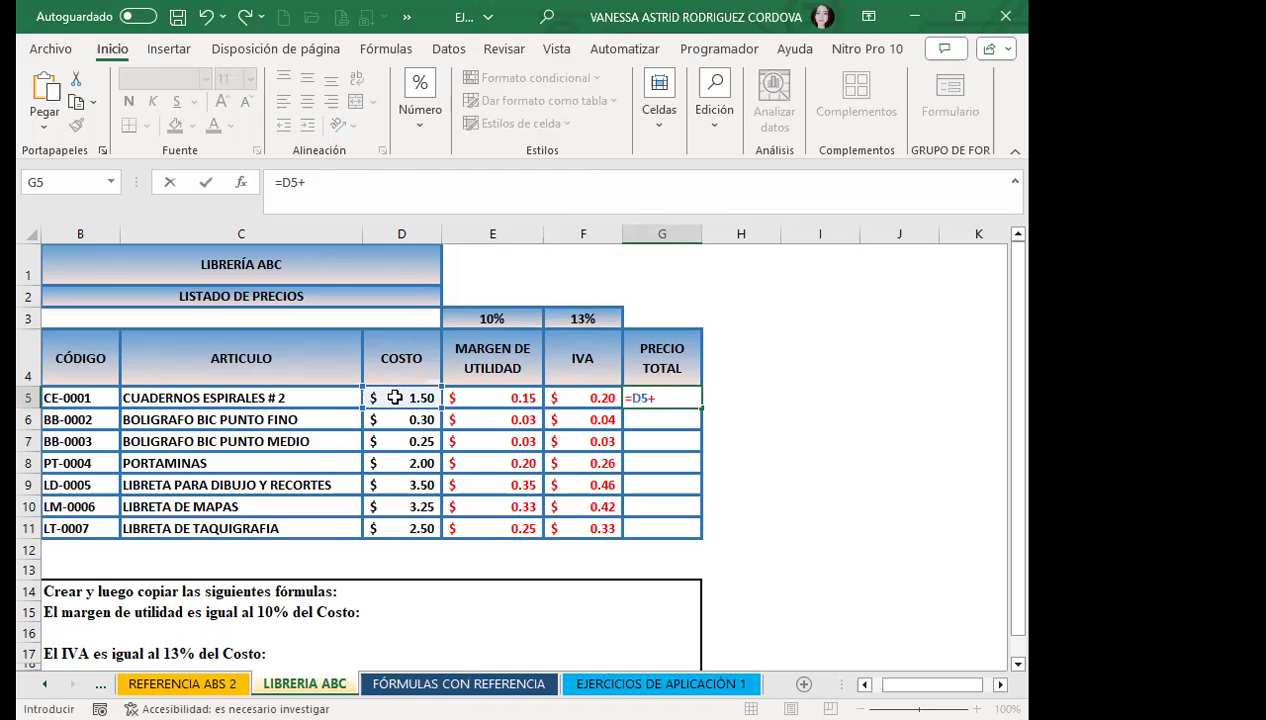
click(478, 396)
text(+)
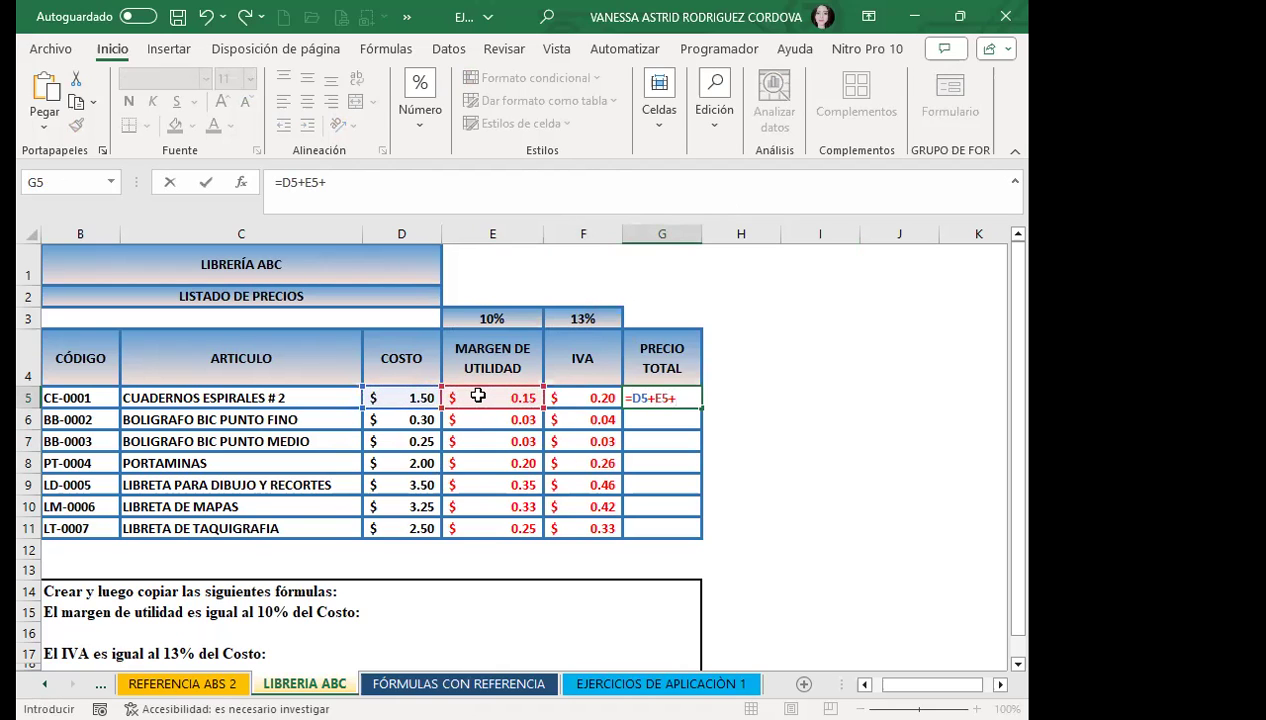
click(572, 397)
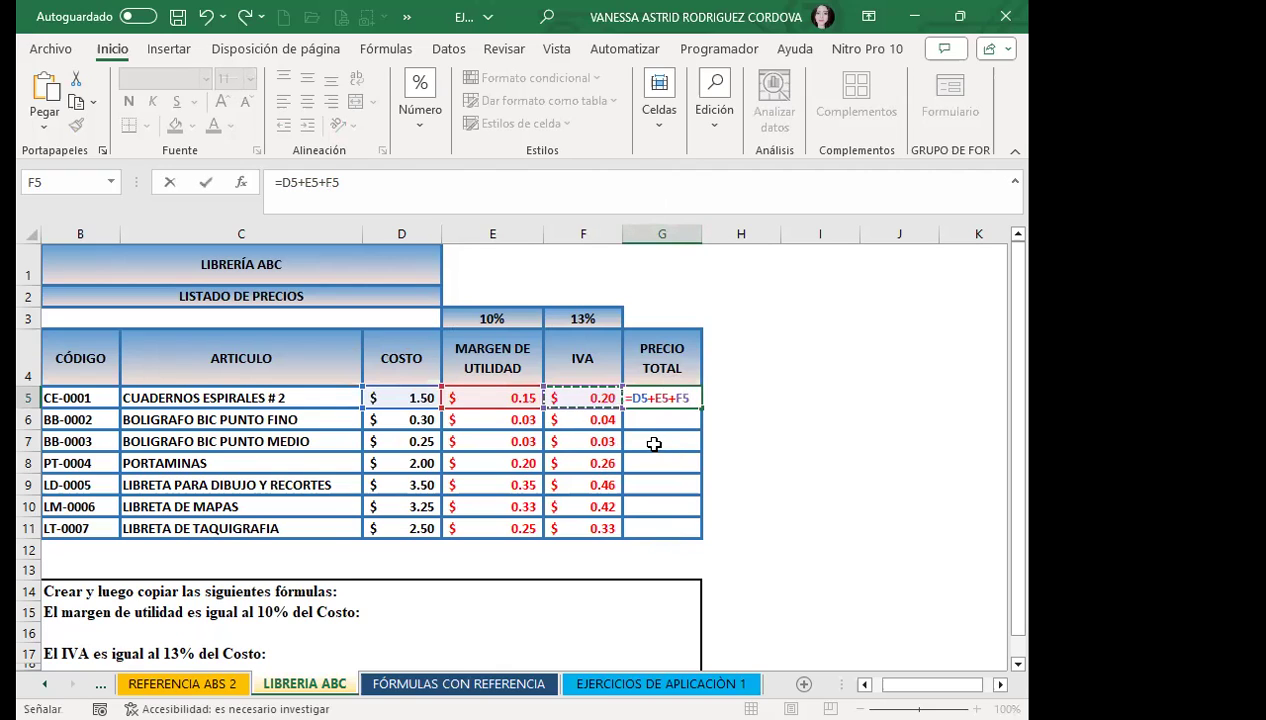
Change G5's total to =$D5+$E5+$F5 and enter it, showing $1.85
key(F2)
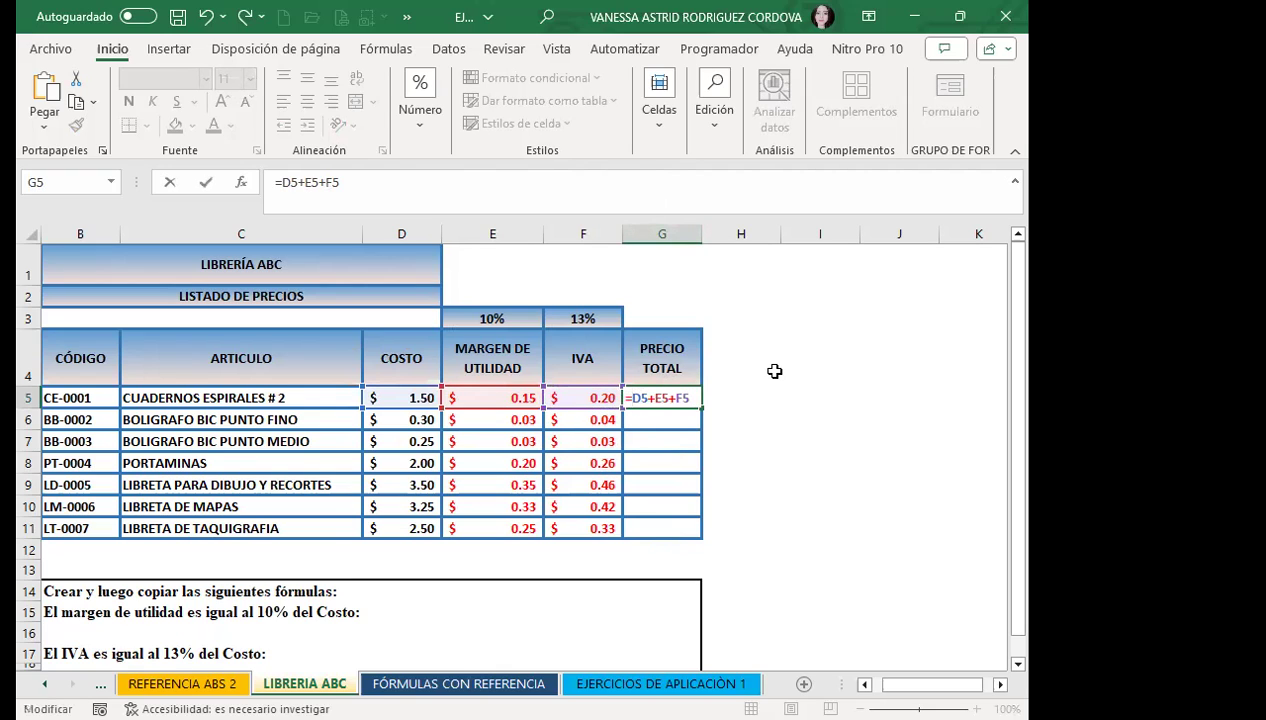
key(F4)
key(F4)
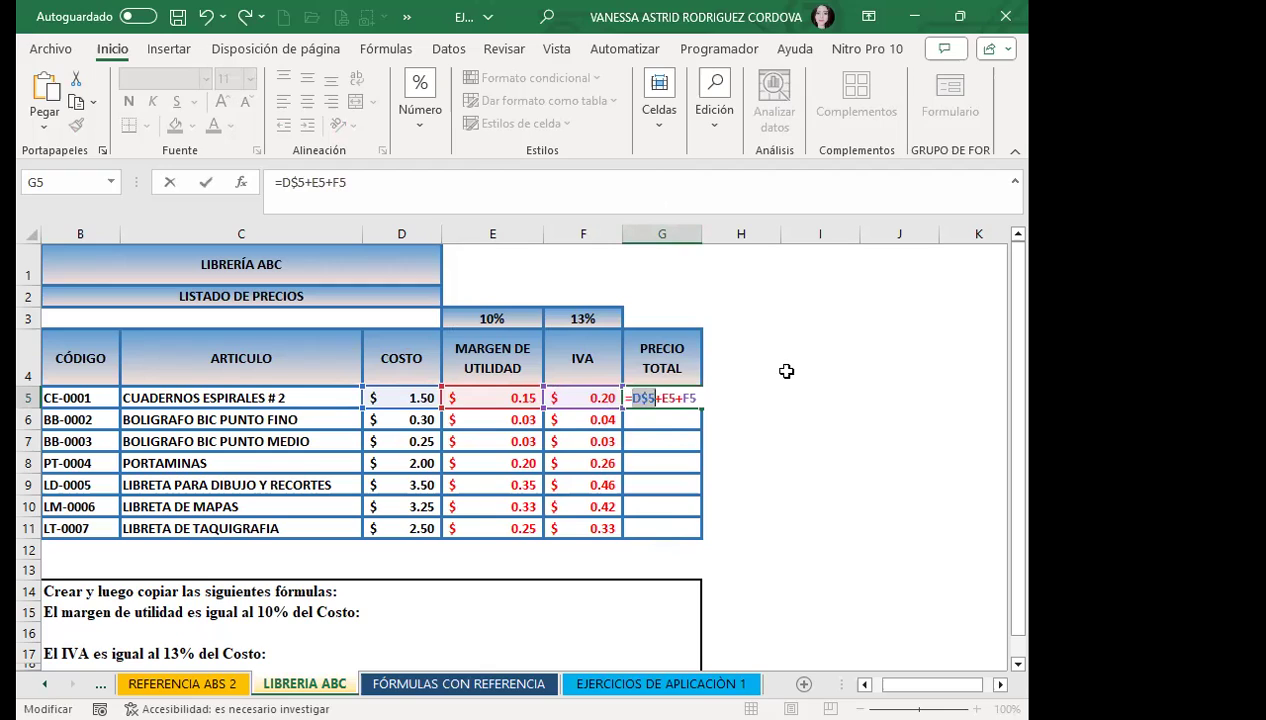
key(F4)
key(Right)
key(Right)
key(F4)
key(F4)
key(F4)
key(F4)
key(F4)
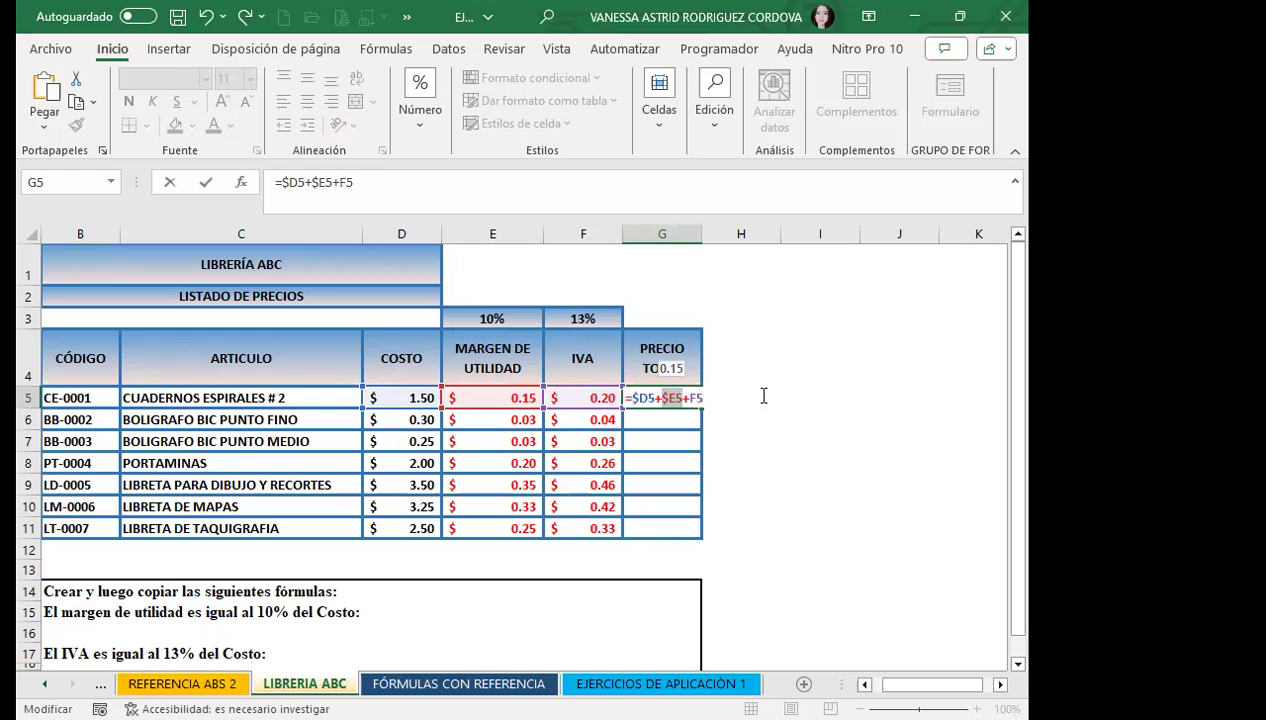
key(Right)
key(Right)
key(F4)
key(F4)
key(F4)
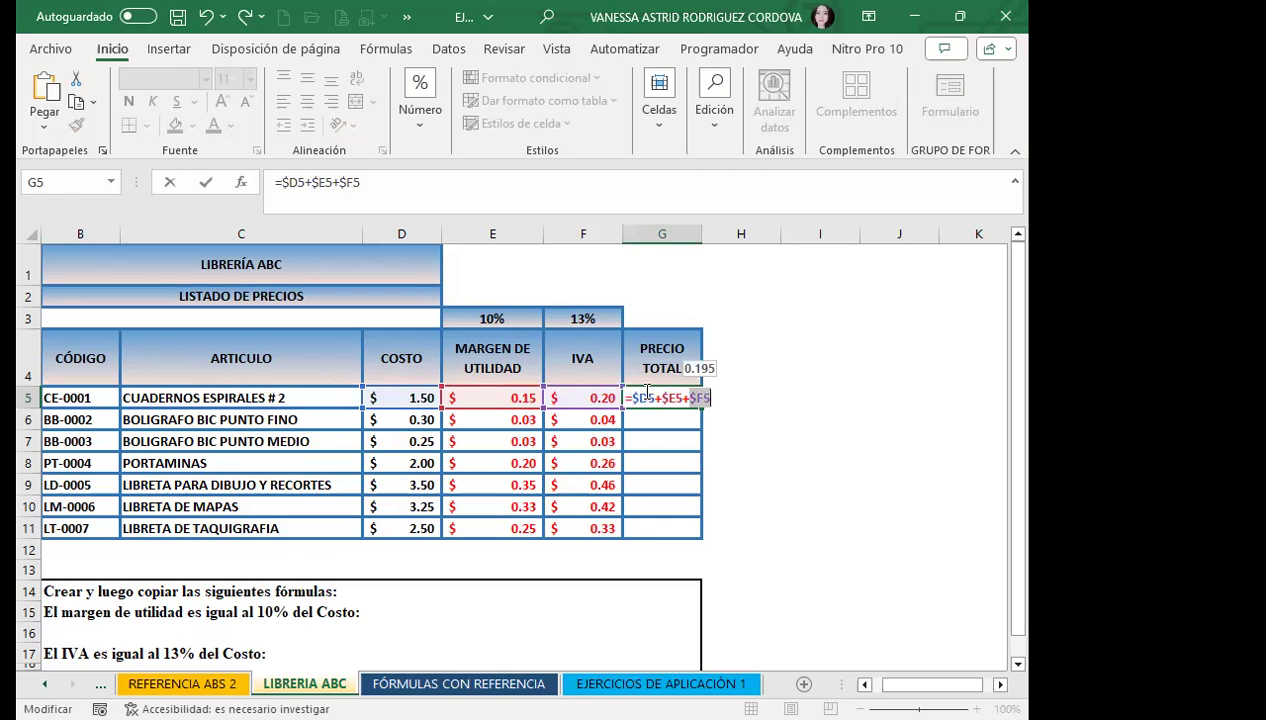
key(ctrl+Return)
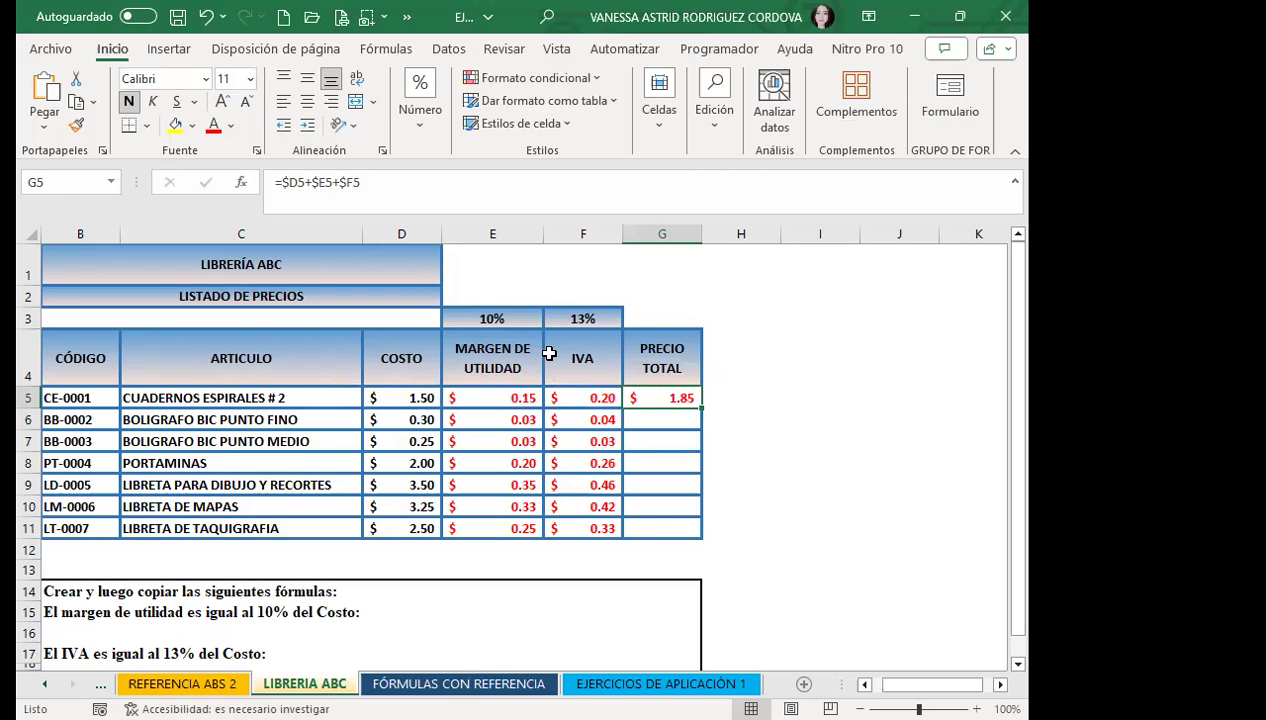
Fill the PRECIO TOTAL formula from G5 down to G11, then review each copied formula in G6–G11
double_click(703, 408)
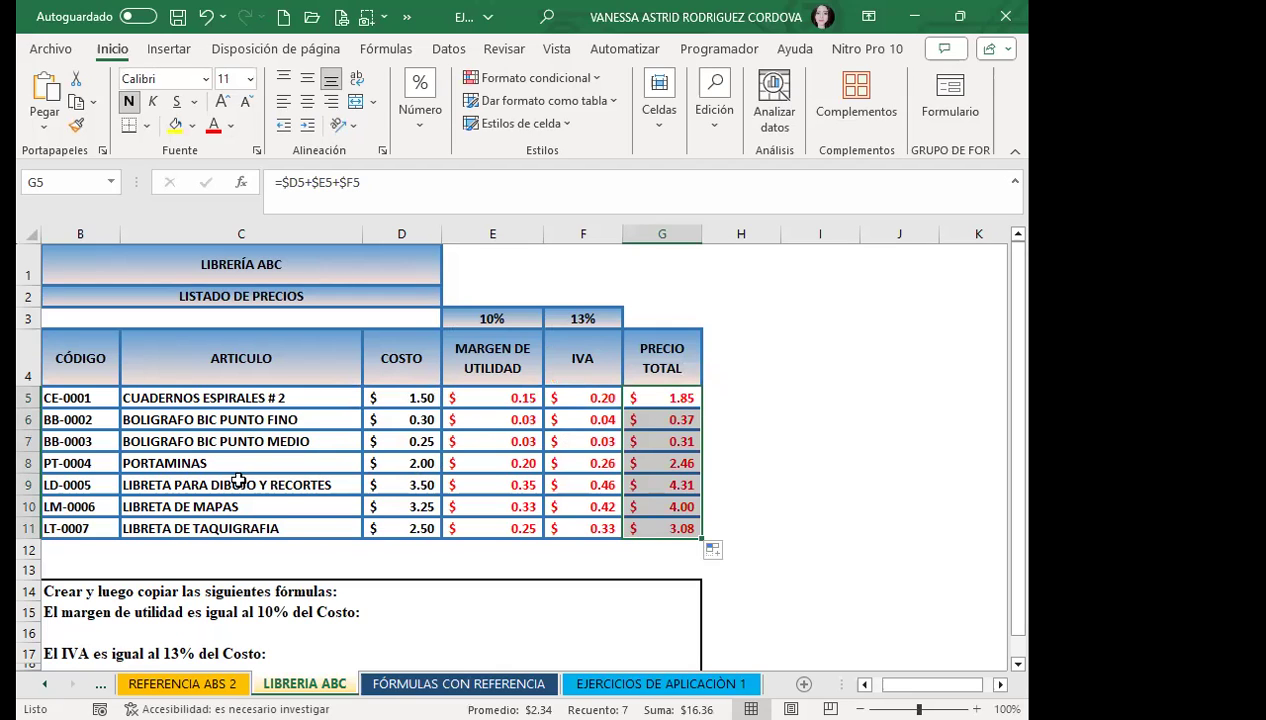
click(655, 398)
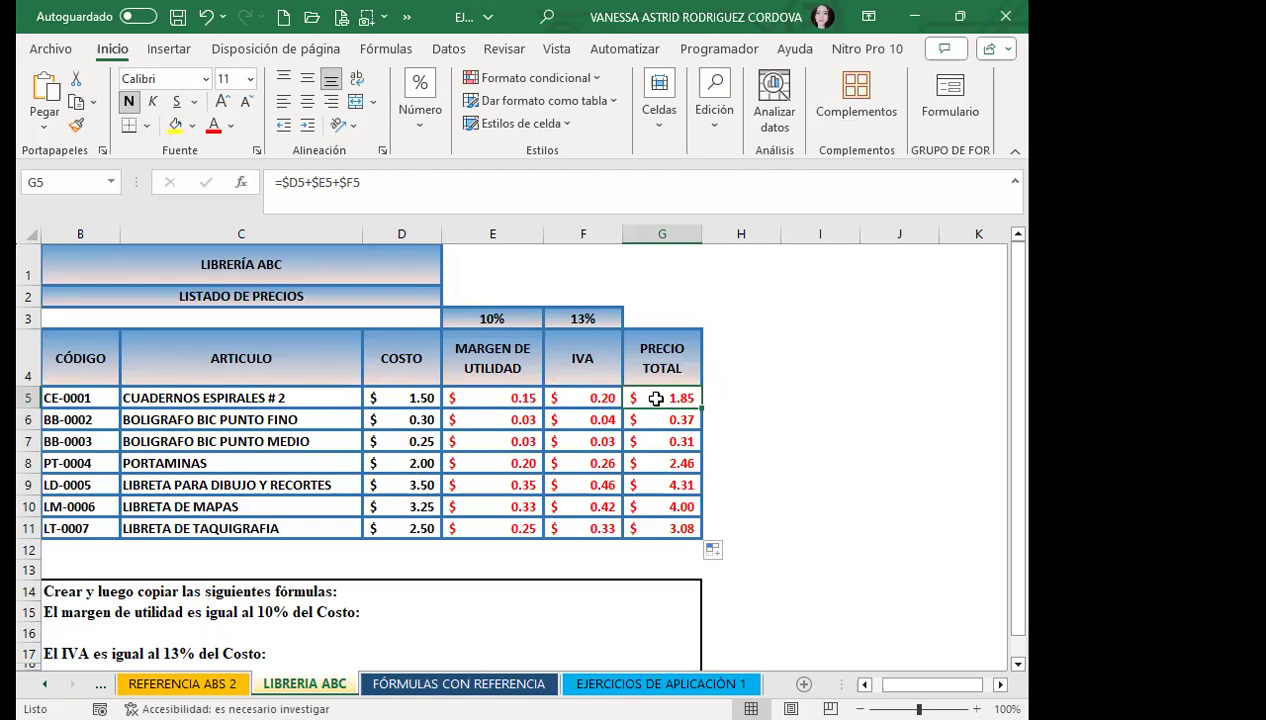
click(643, 420)
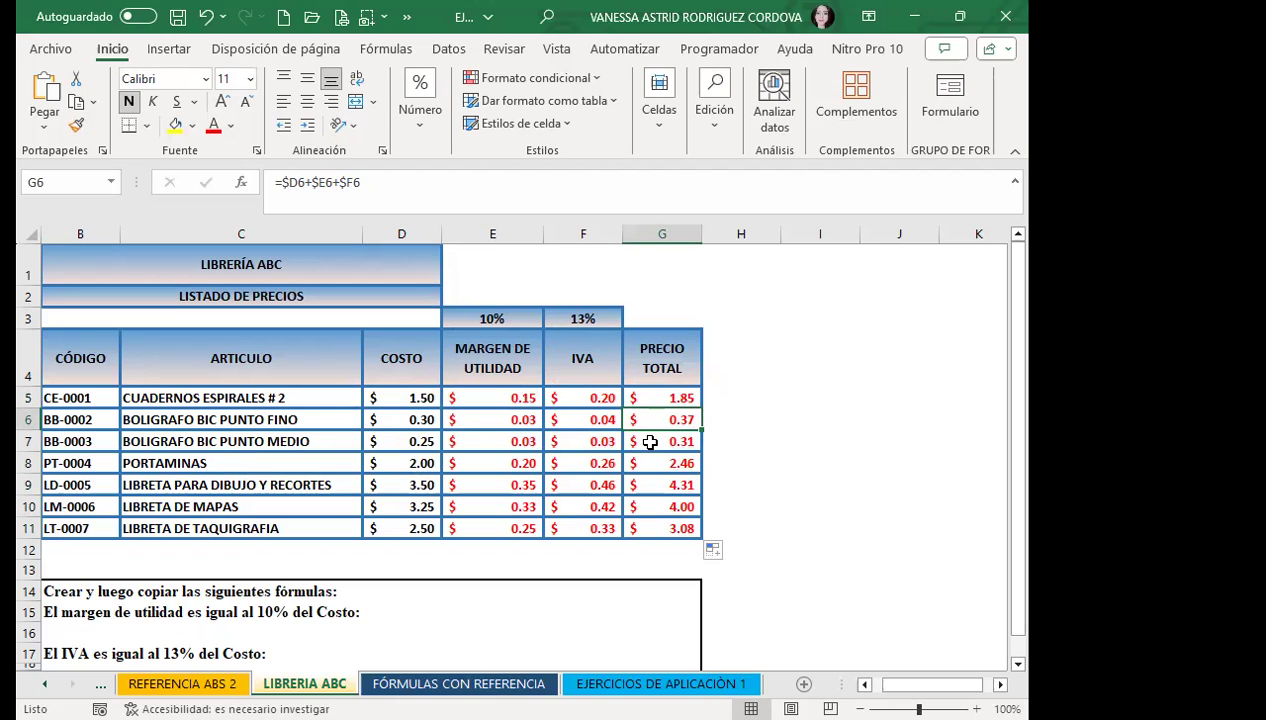
click(650, 442)
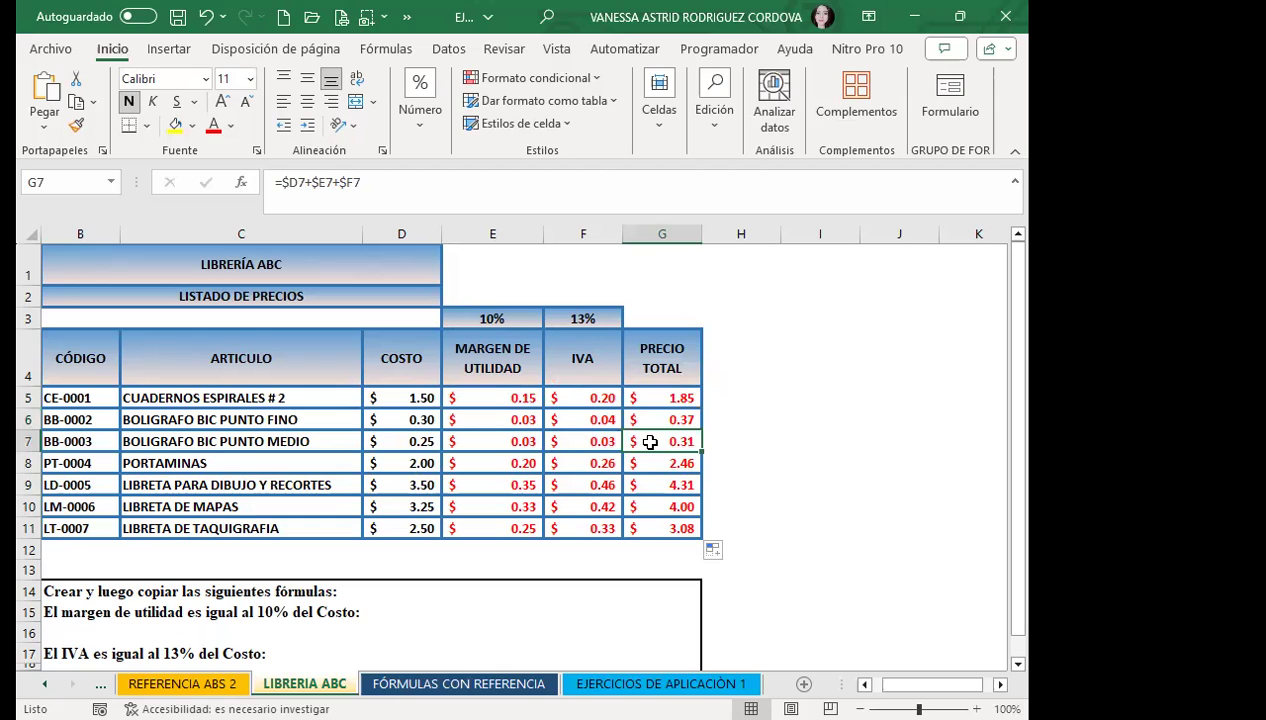
click(643, 463)
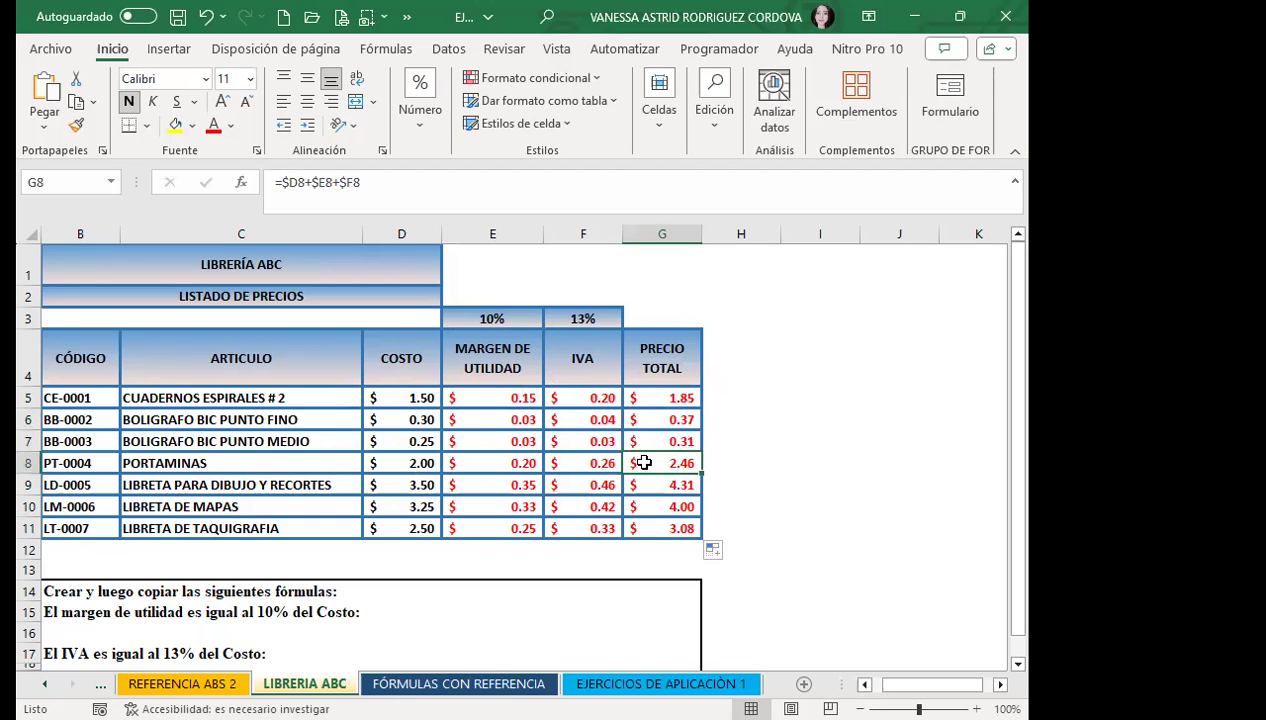
click(643, 485)
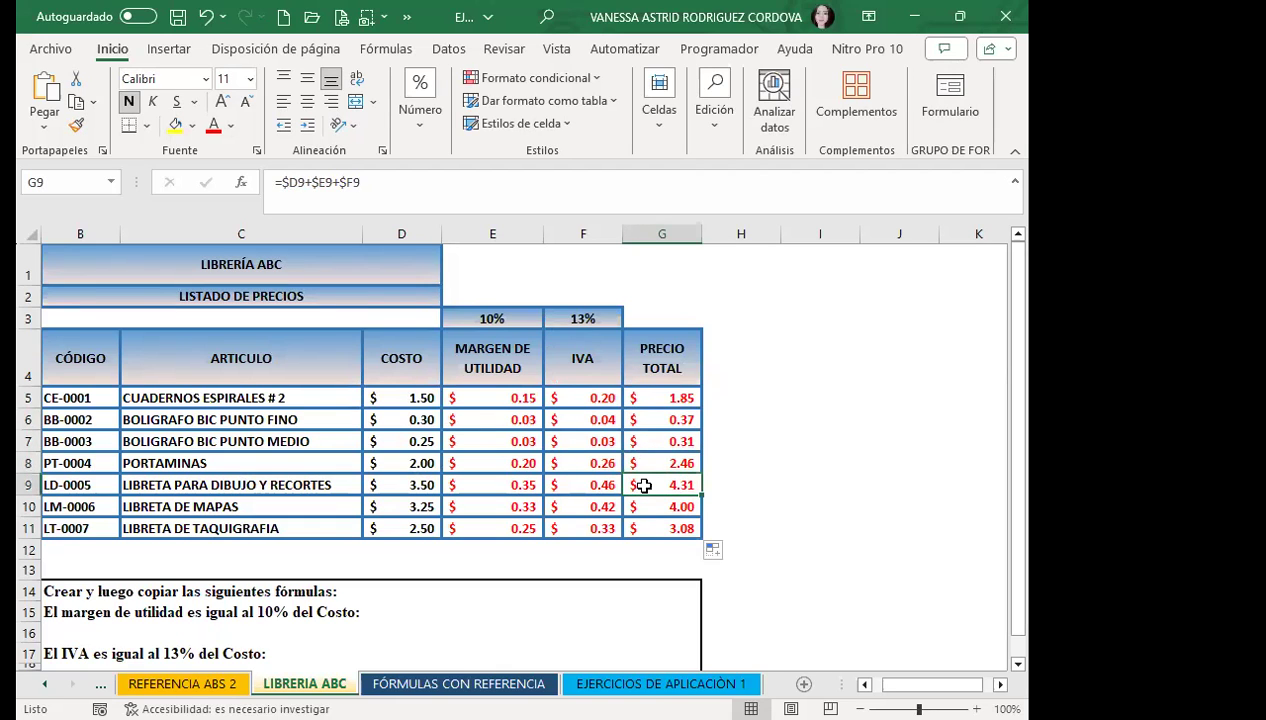
click(669, 530)
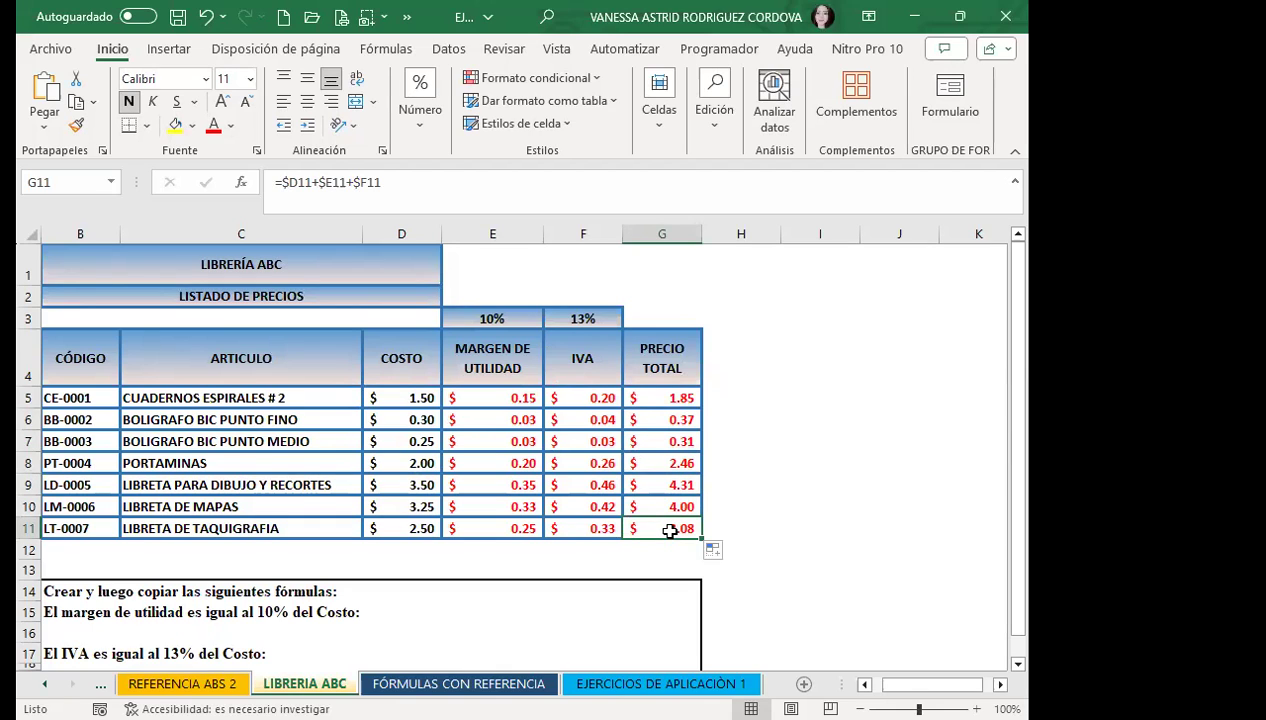
click(636, 397)
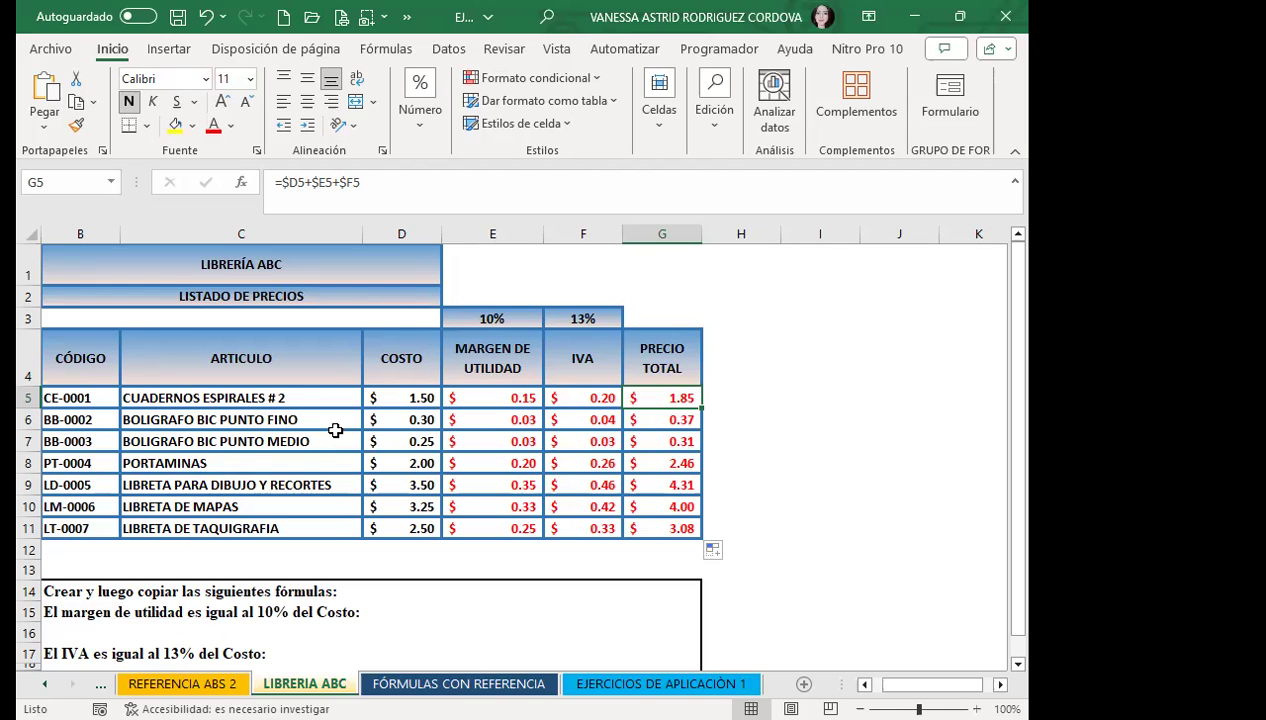
Review the profit-margin formula in E5 and the IVA formula with its absolute $F$3 rate
click(523, 401)
click(572, 397)
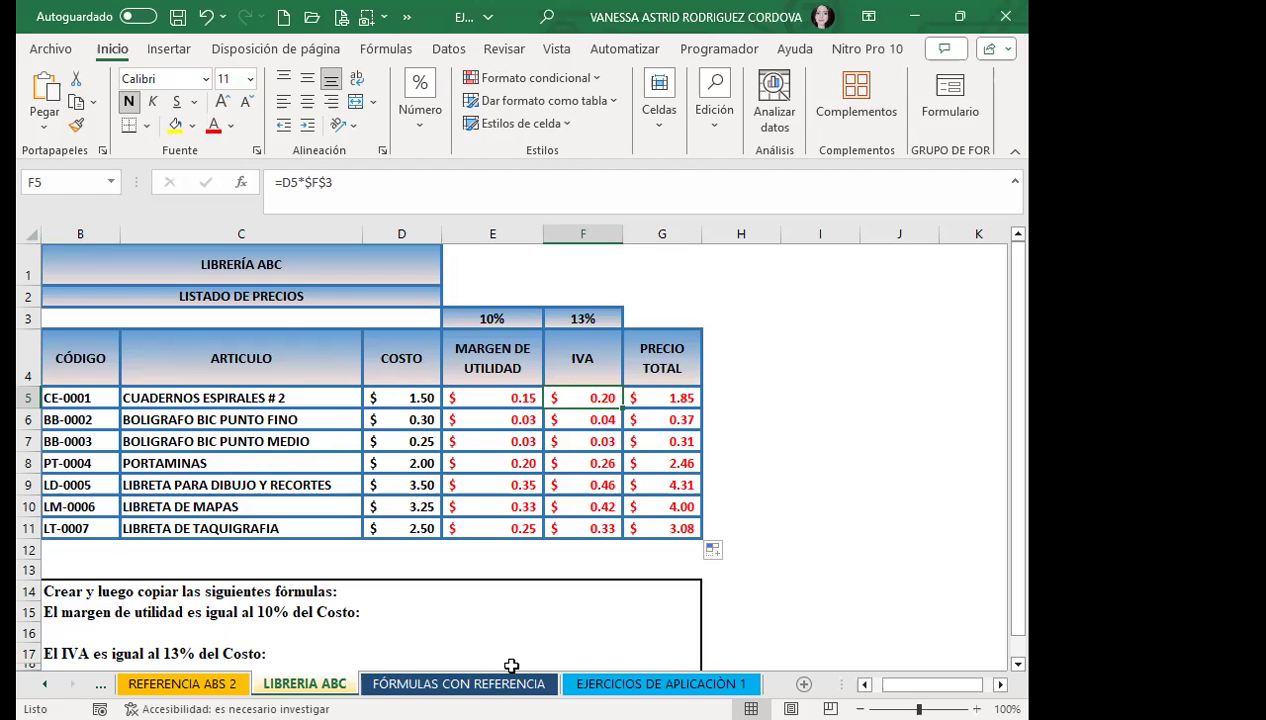
click(722, 188)
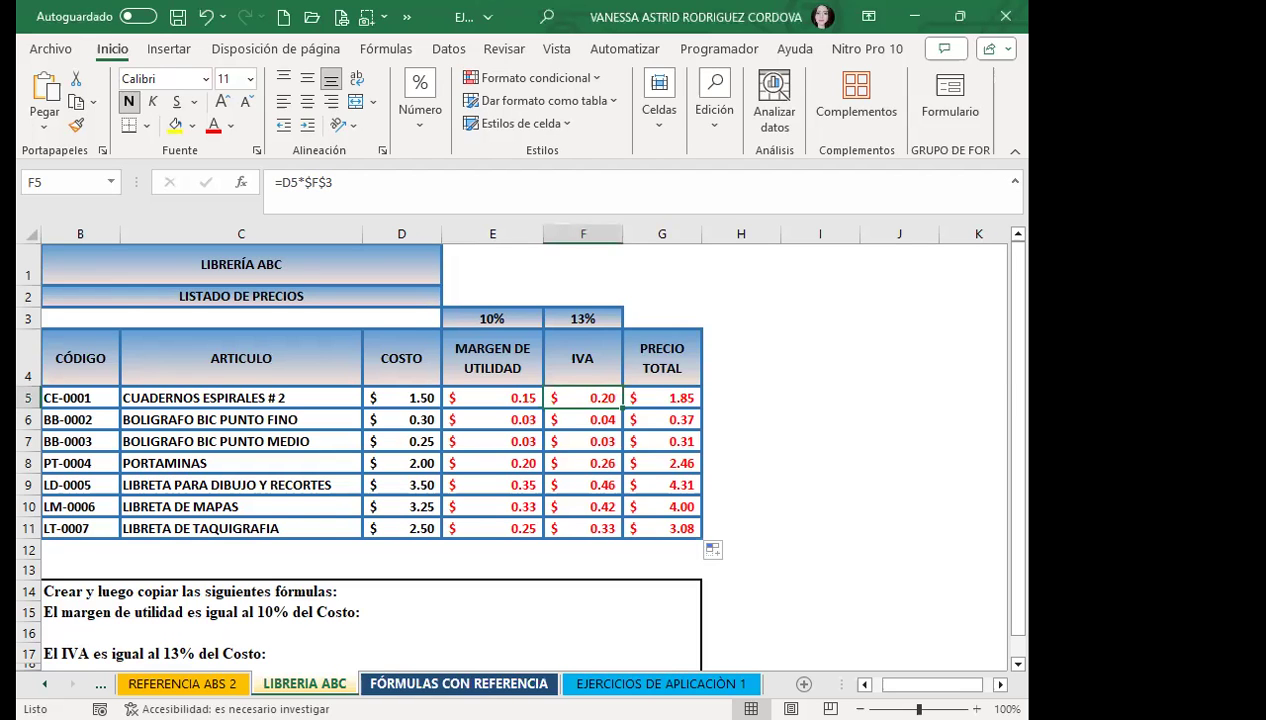
key(ctrl+Page_Down)
On the EJERCICIOS DE APLICACIÓN 1 sheet, clear the calculated values in D4:D7 and D3:G3
click(580, 684)
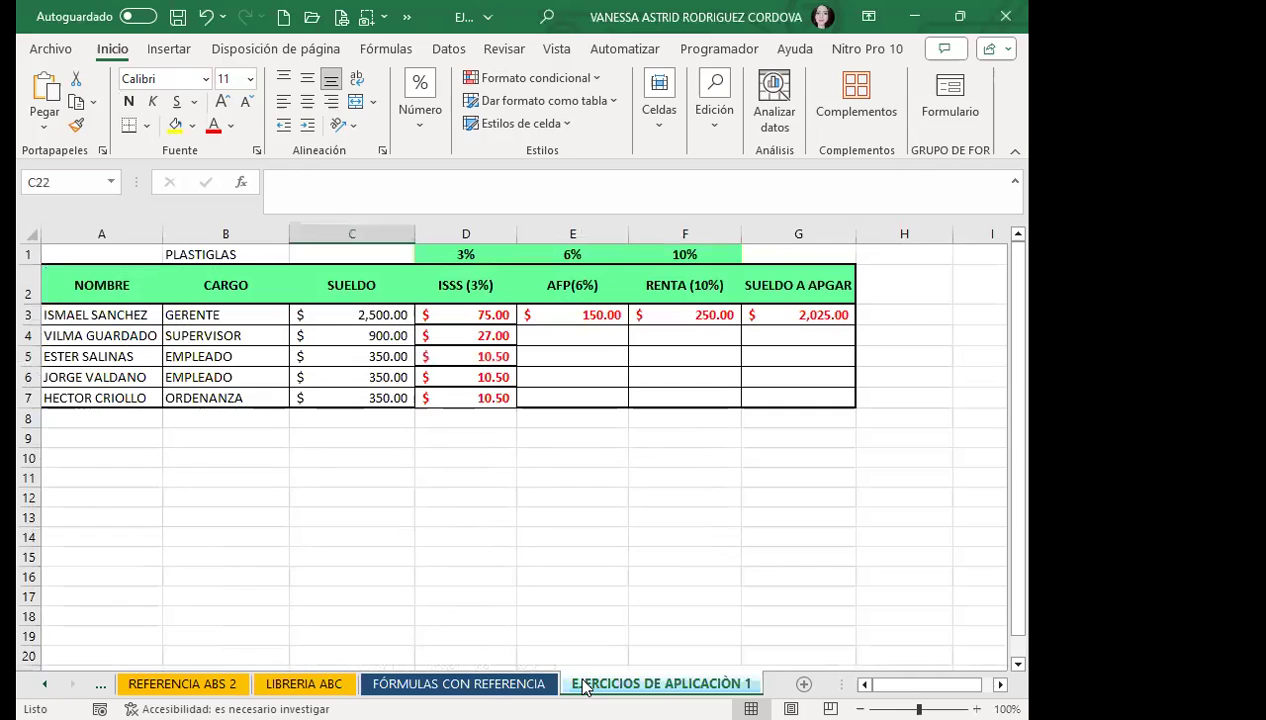
click(689, 472)
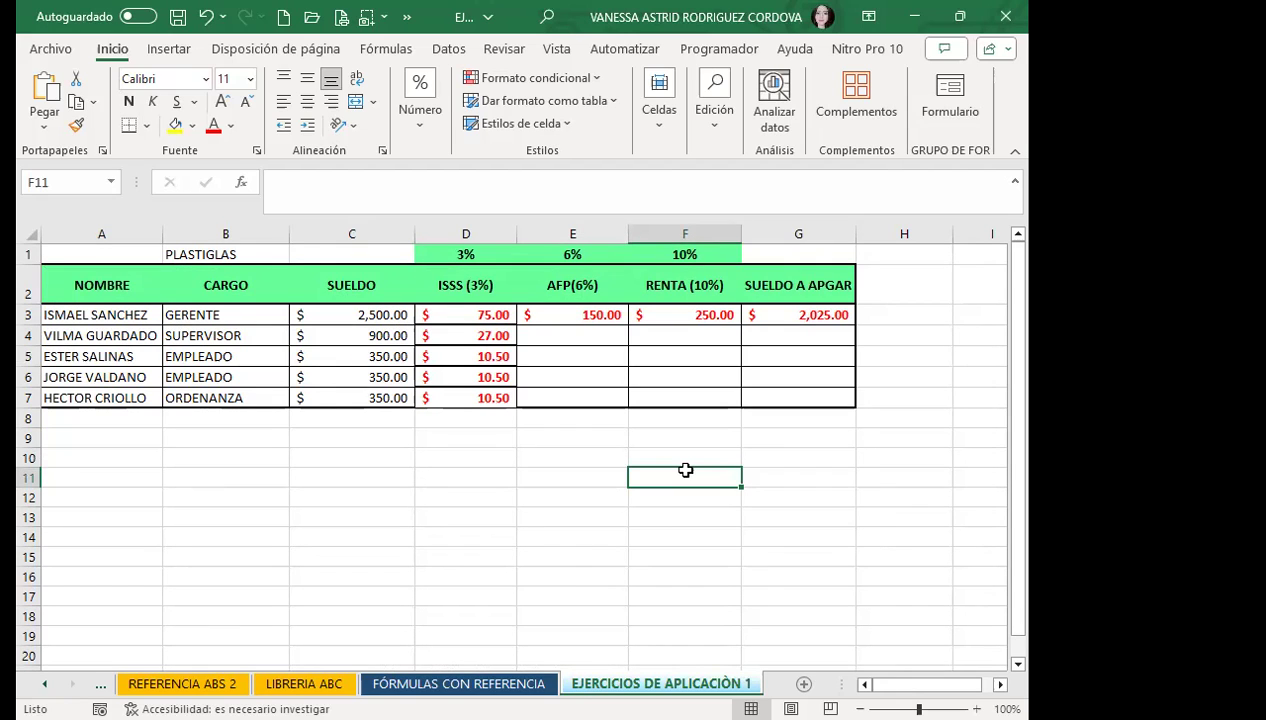
drag(440, 334, 473, 400)
key(Delete)
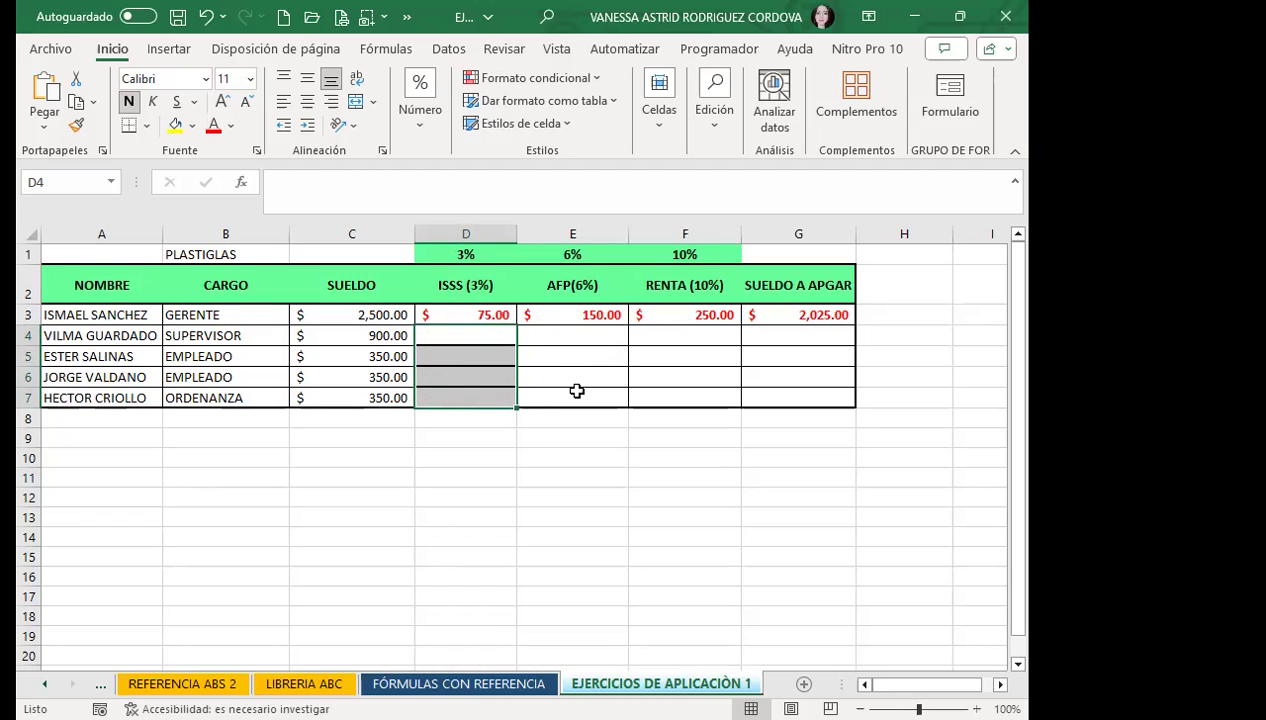
drag(440, 314, 820, 317)
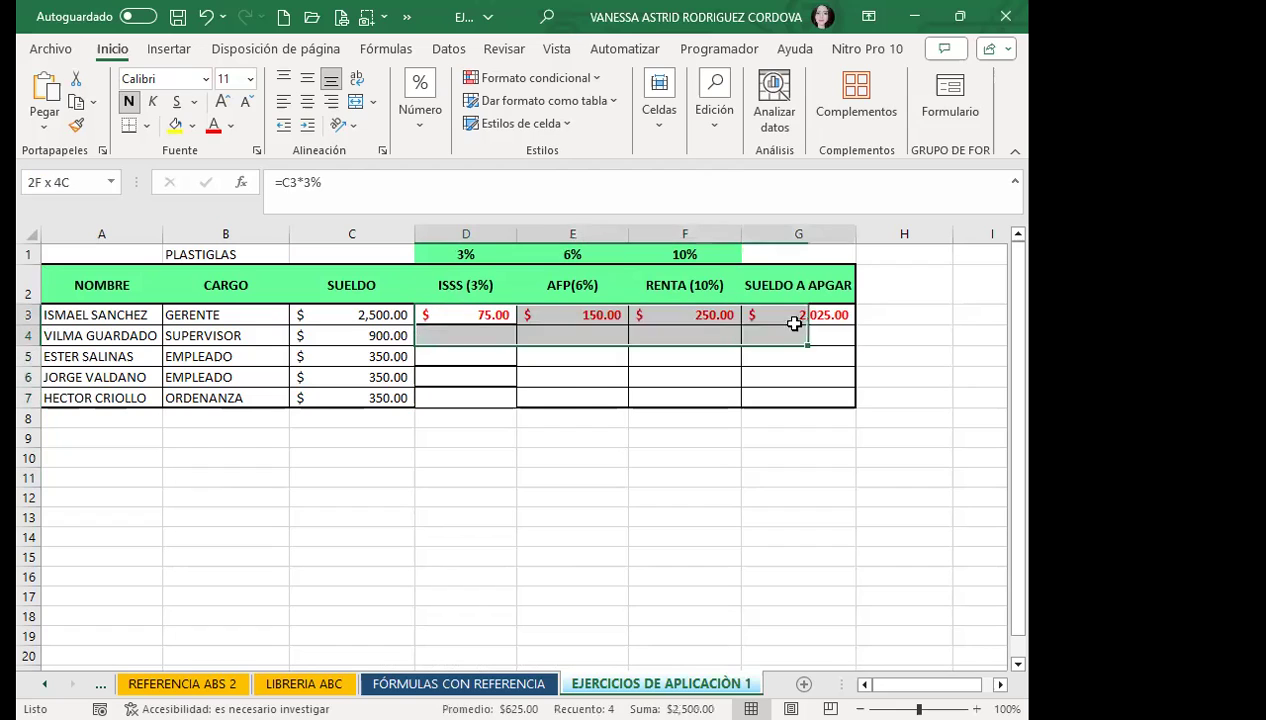
key(Delete)
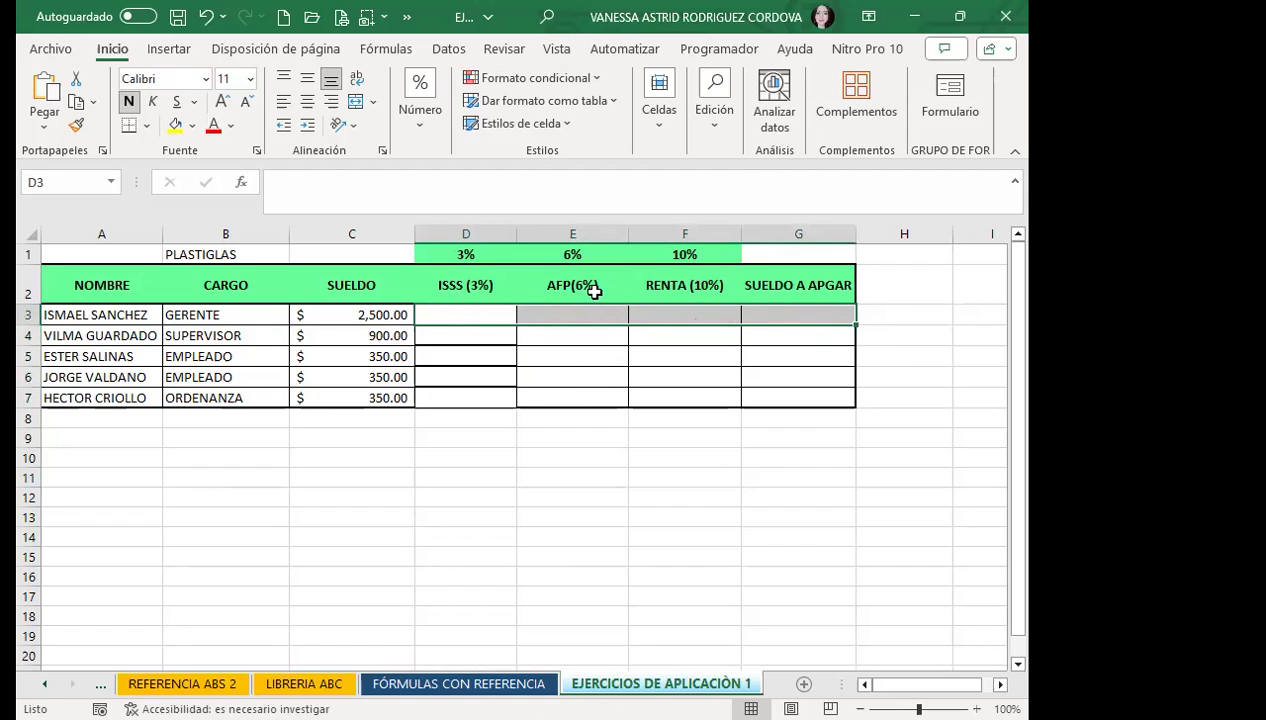
Review the 2,500 salary and the GERENTE, SUPERVISOR, EMPLEADO and ORDENANZA positions
click(316, 318)
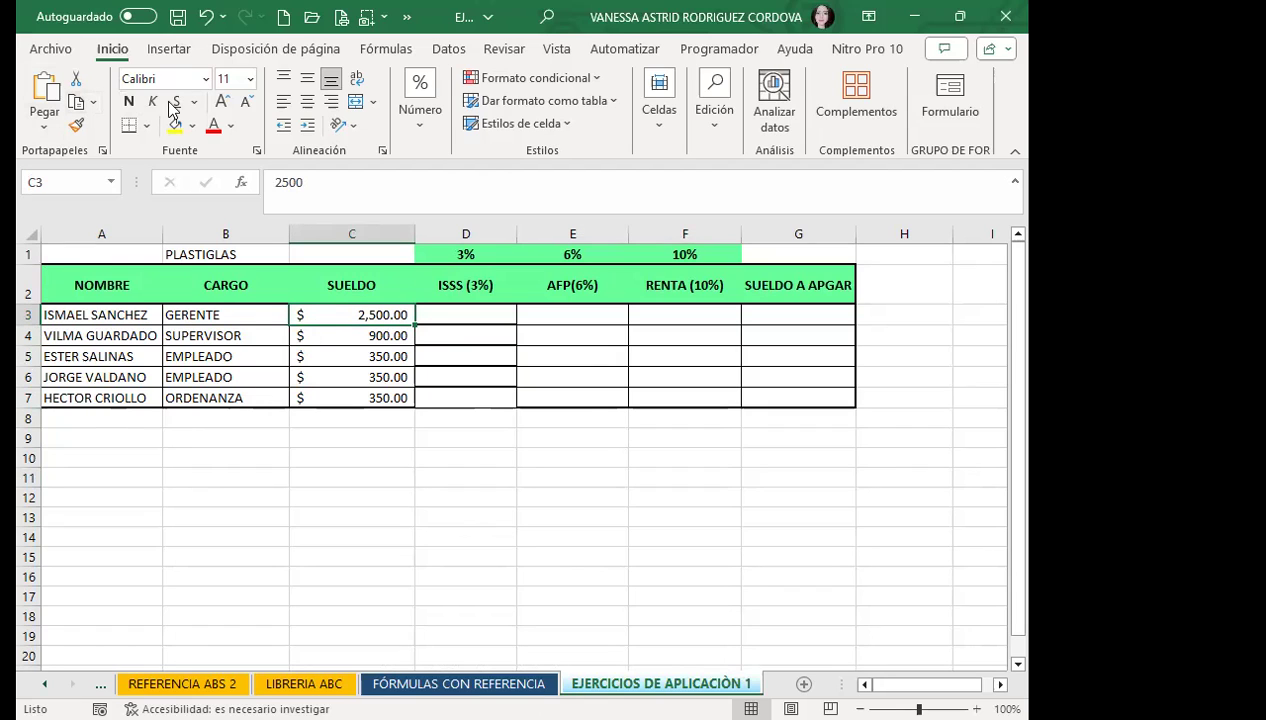
click(252, 319)
click(252, 342)
click(251, 360)
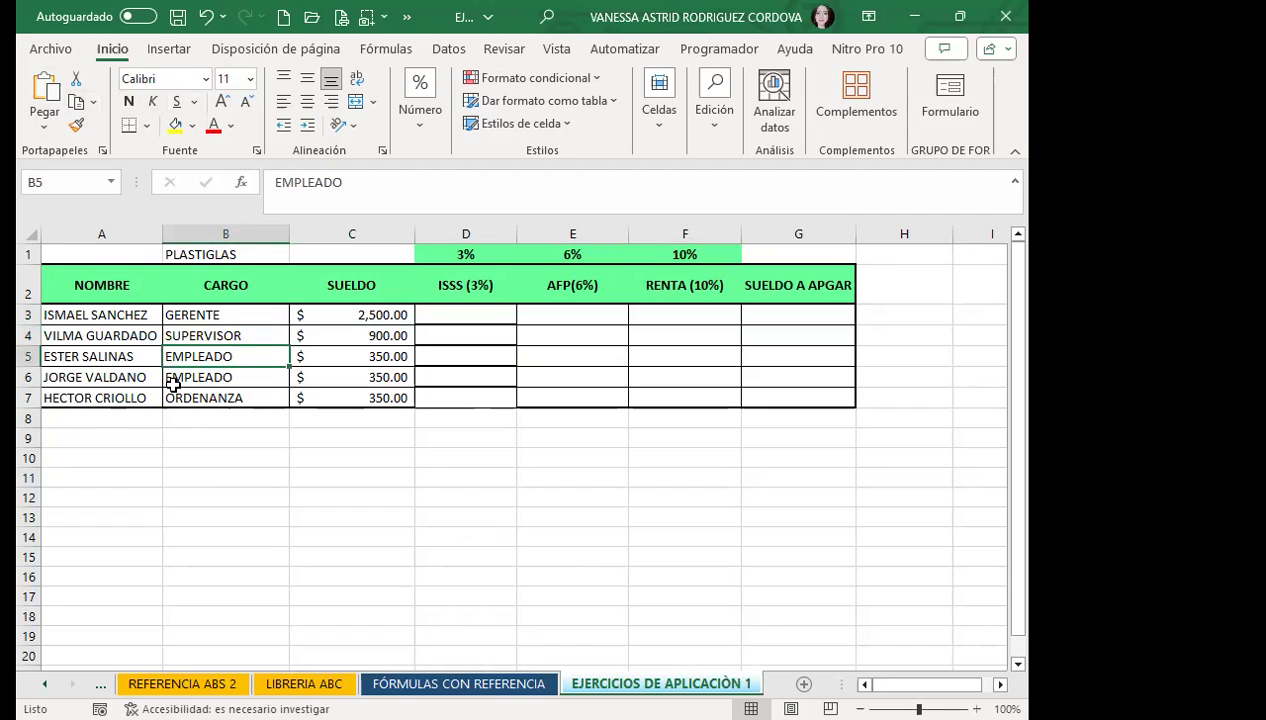
click(259, 401)
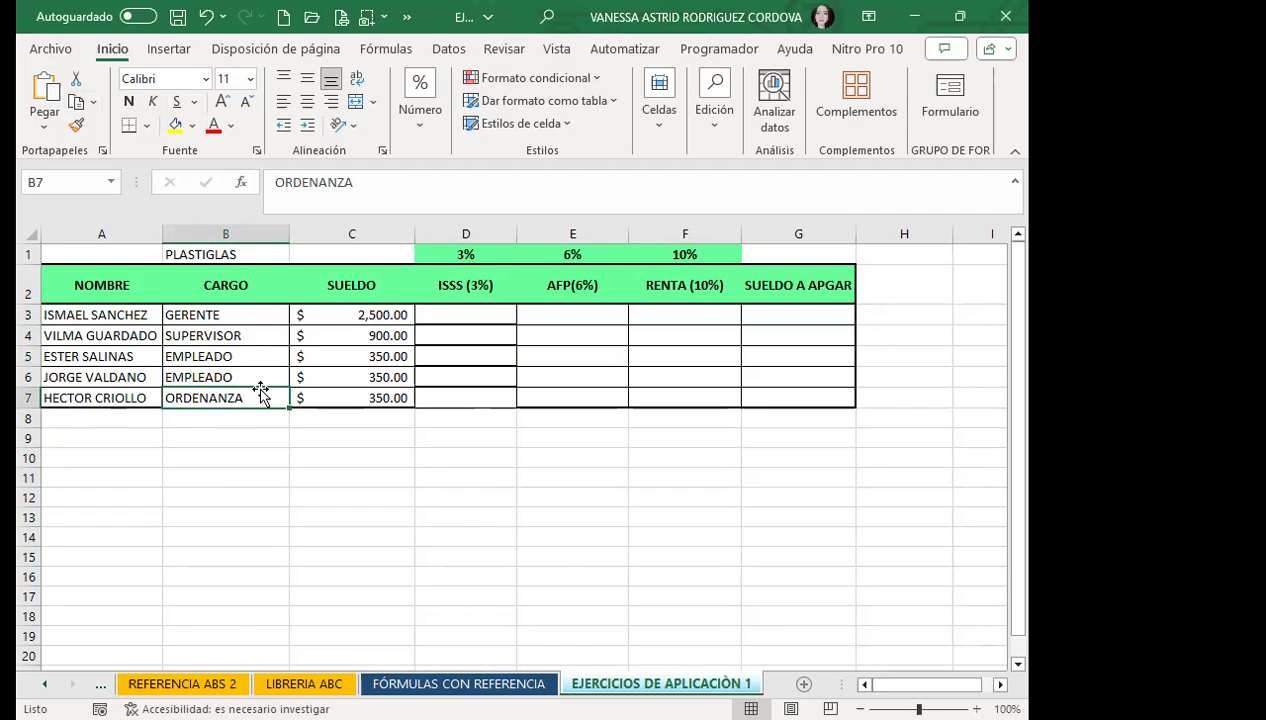
click(433, 316)
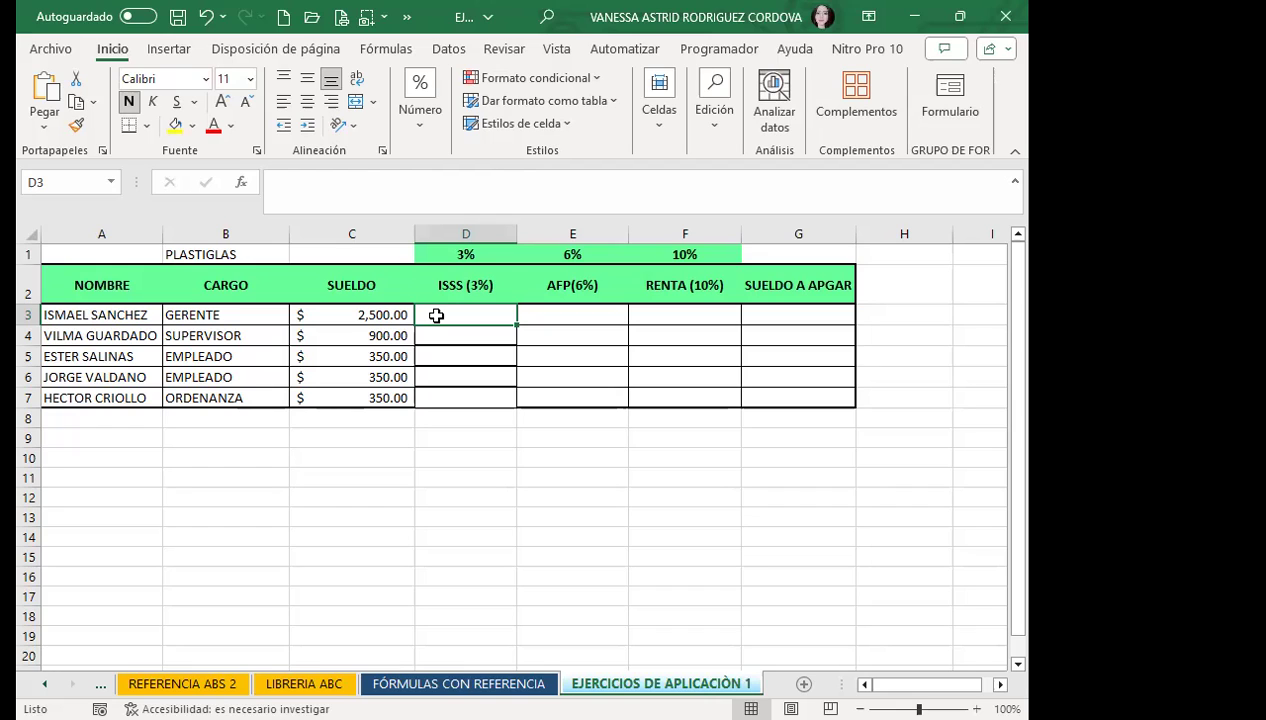
Enter =C3*$D$1 in D3 and fill it down through D7
text(=)
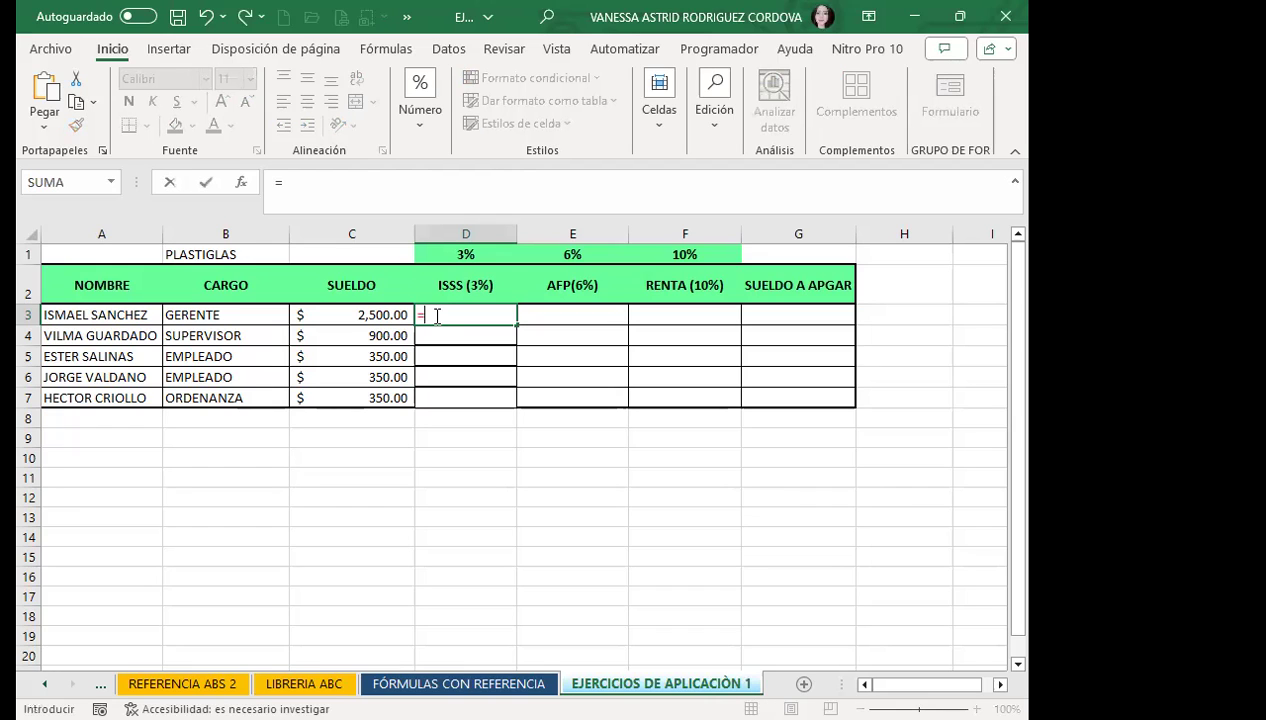
click(325, 313)
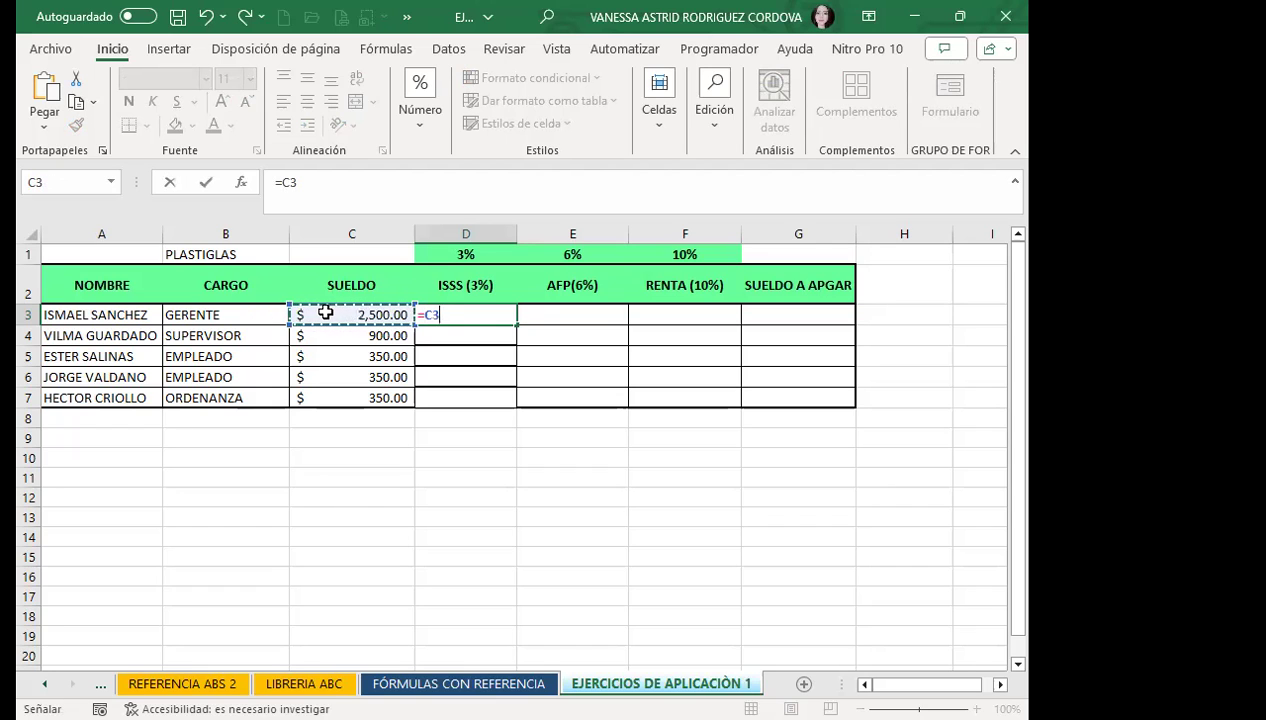
text(*)
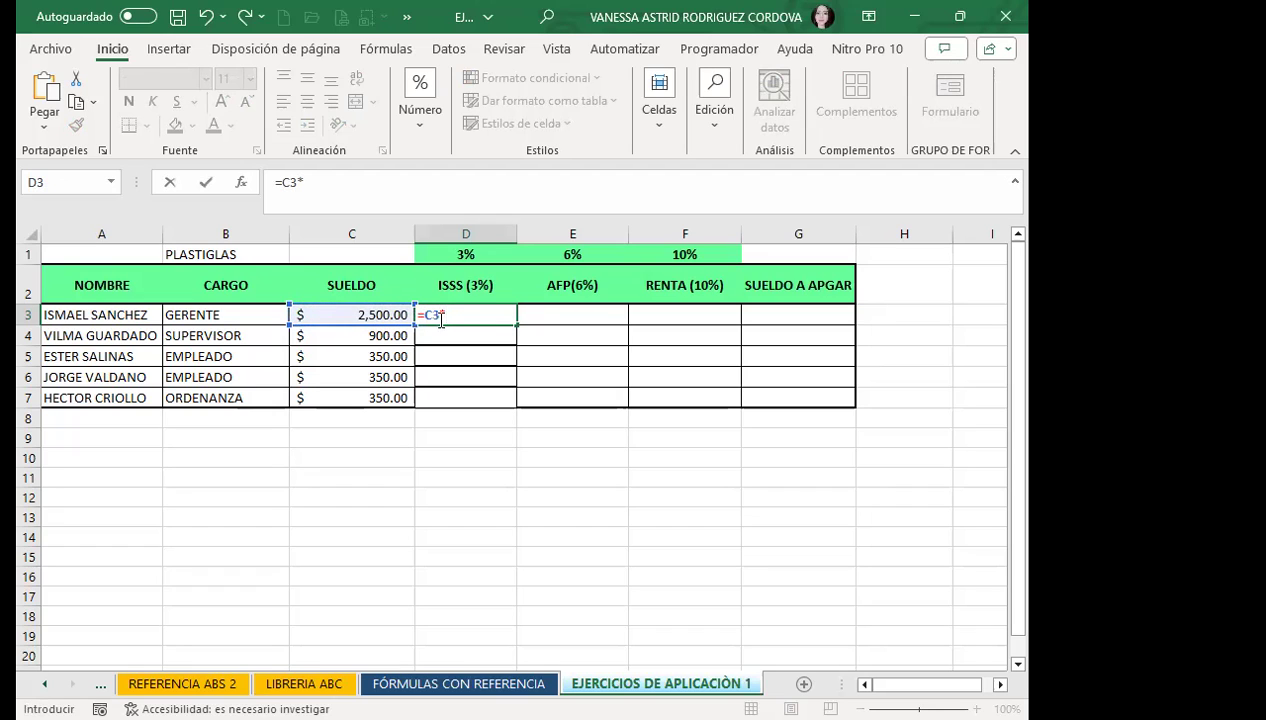
click(449, 253)
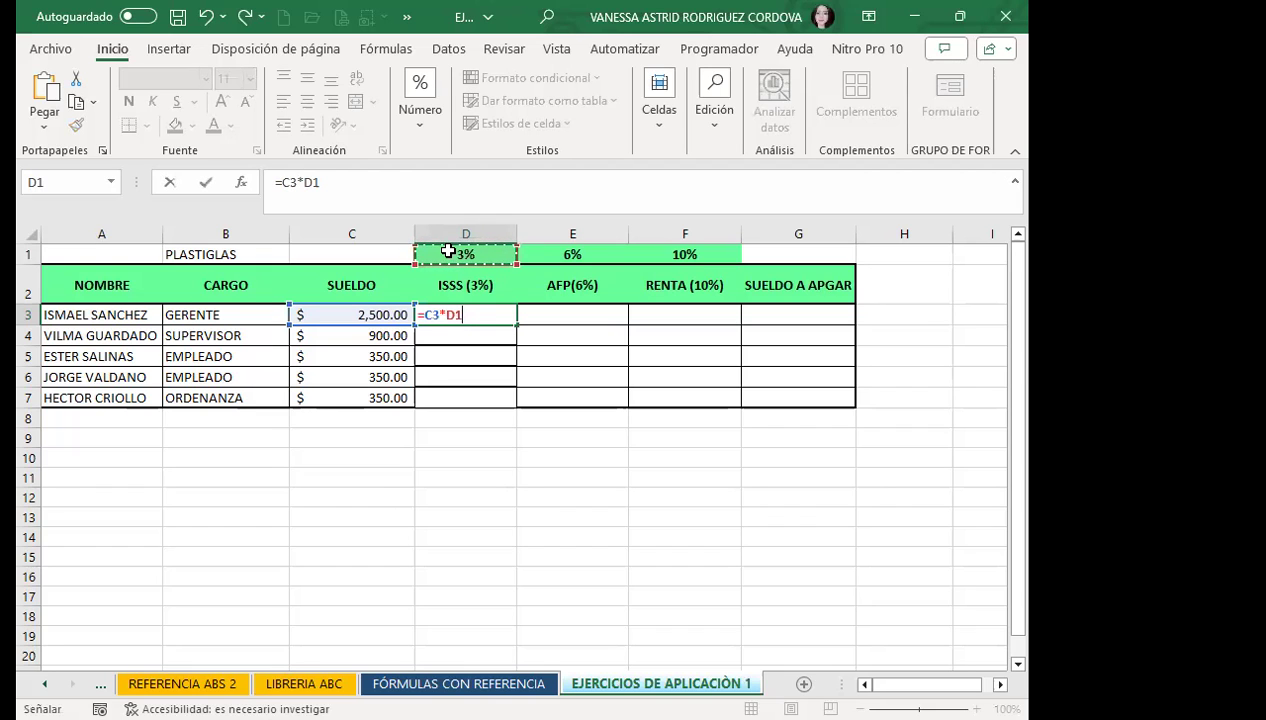
key(F4)
key(Return)
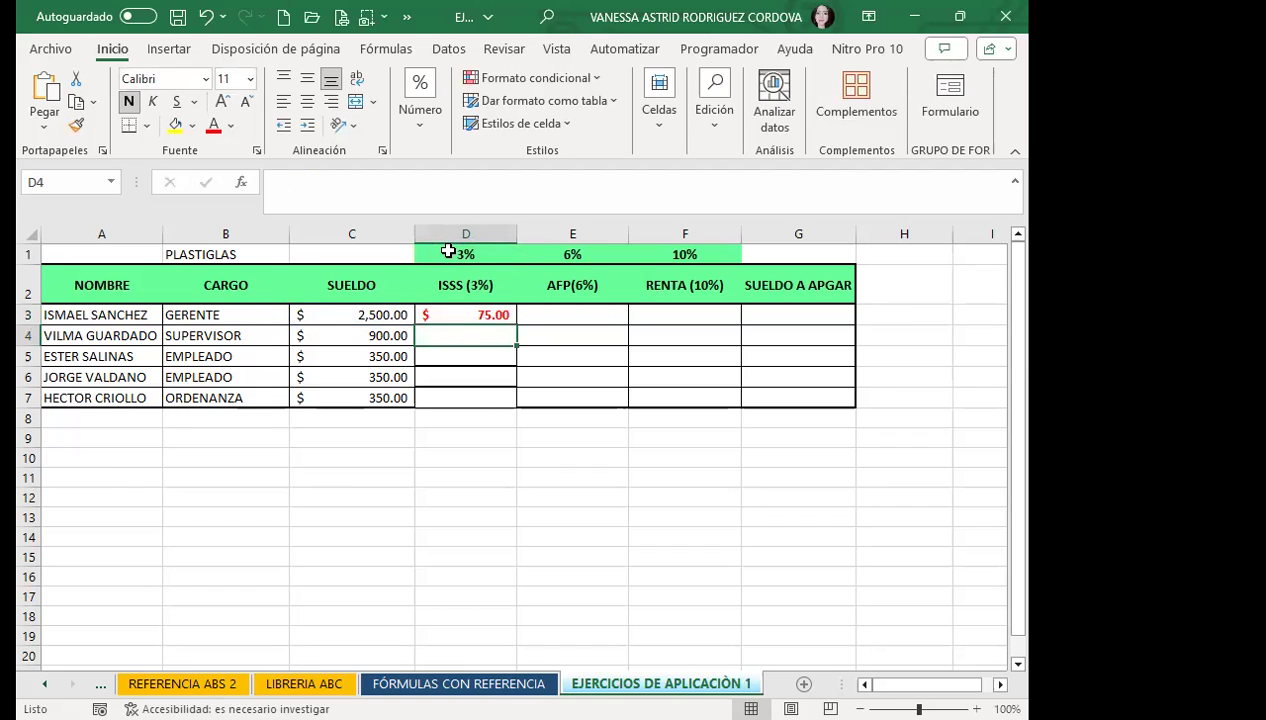
click(455, 316)
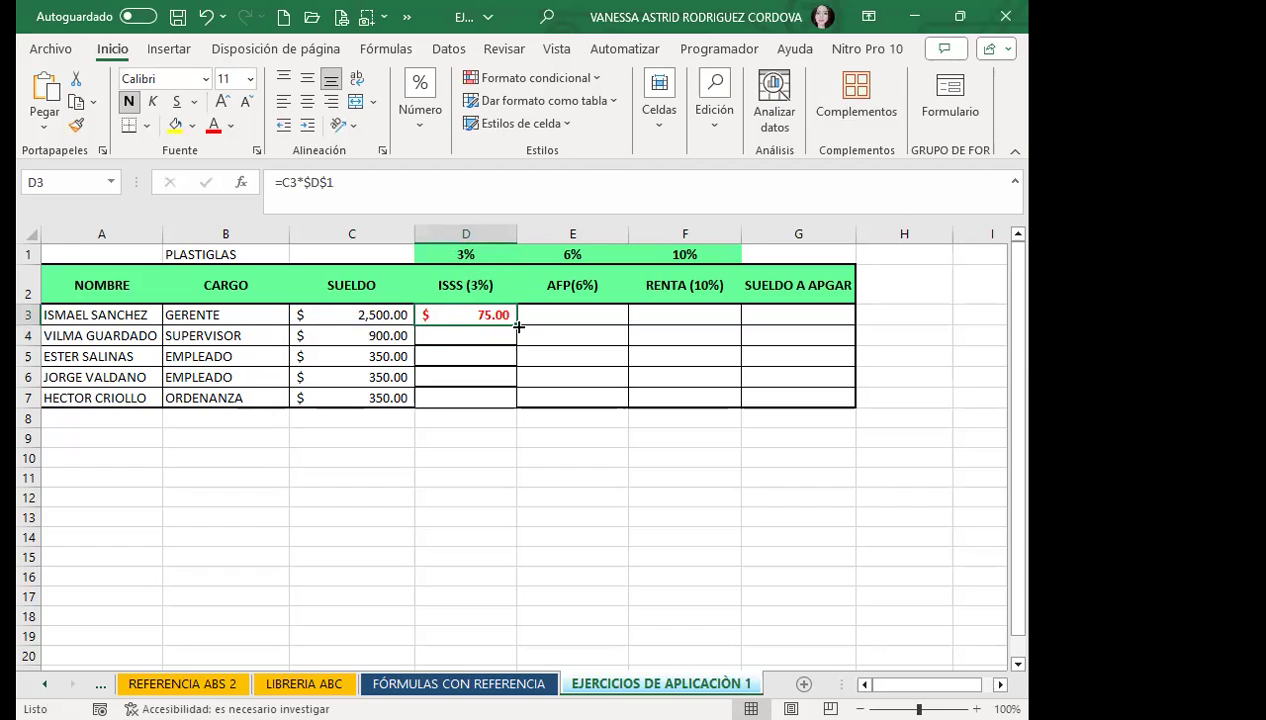
drag(518, 326, 519, 405)
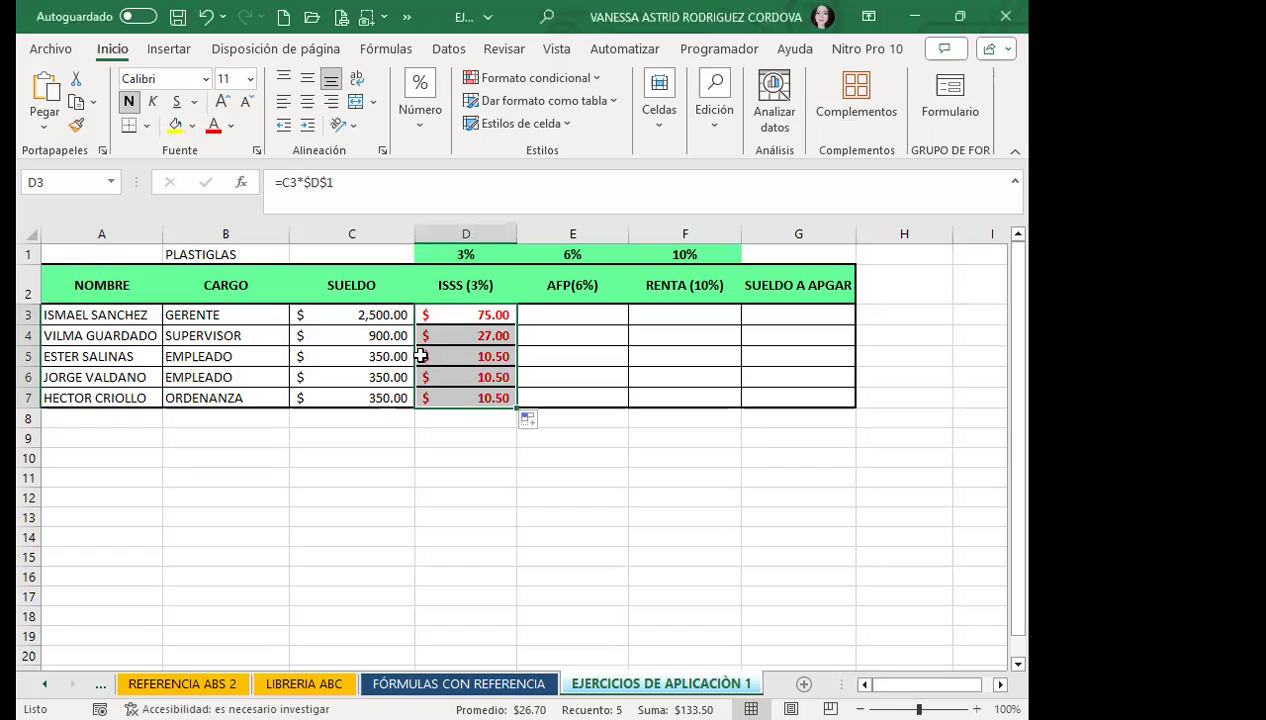
click(444, 315)
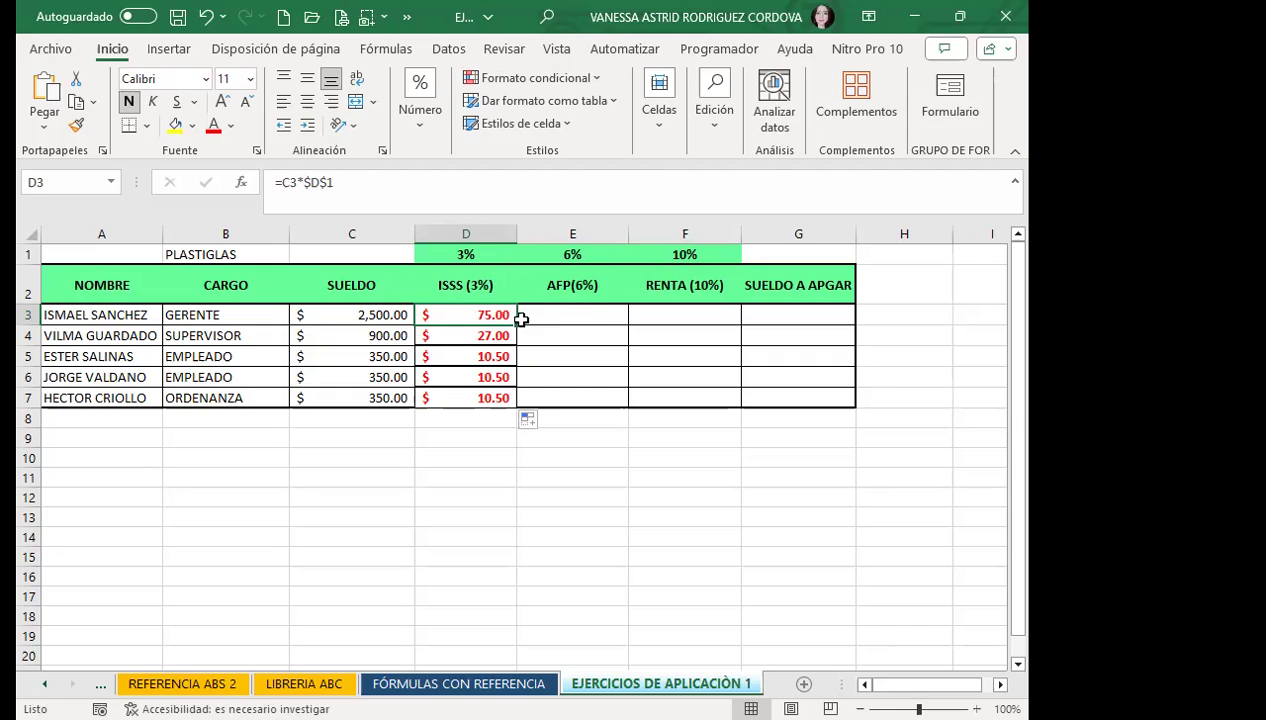
drag(517, 324, 572, 324)
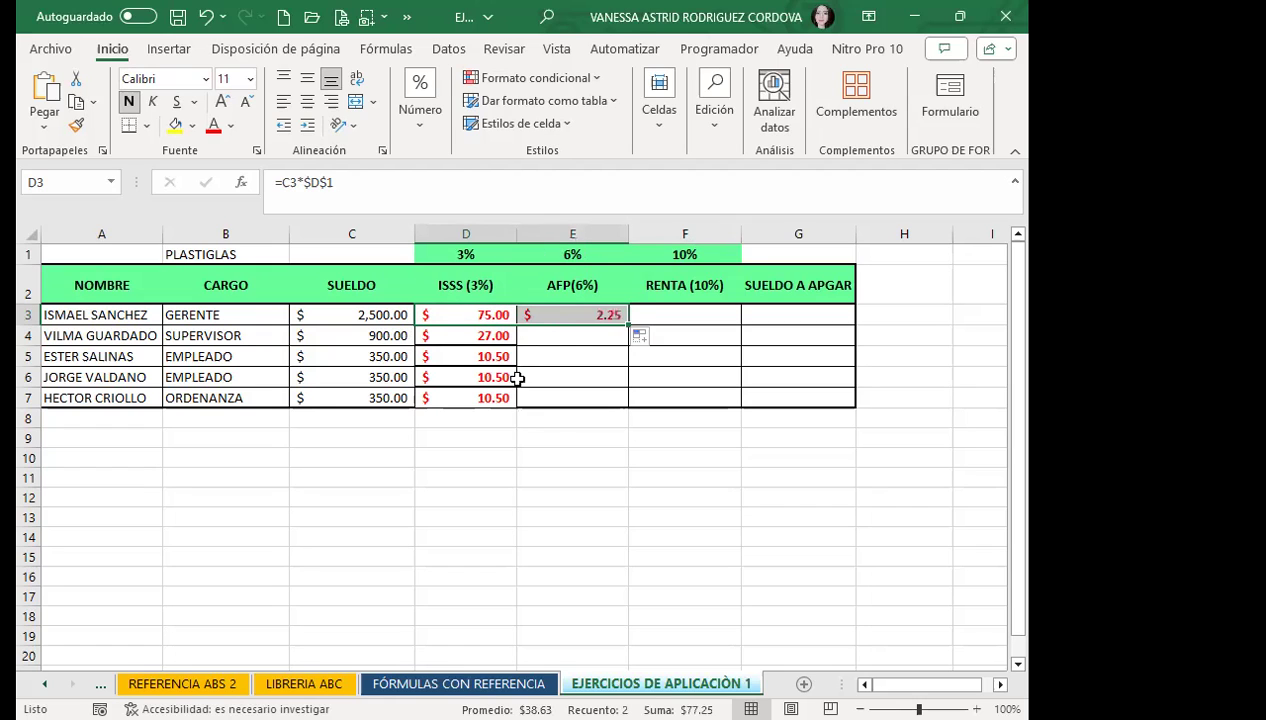
click(554, 314)
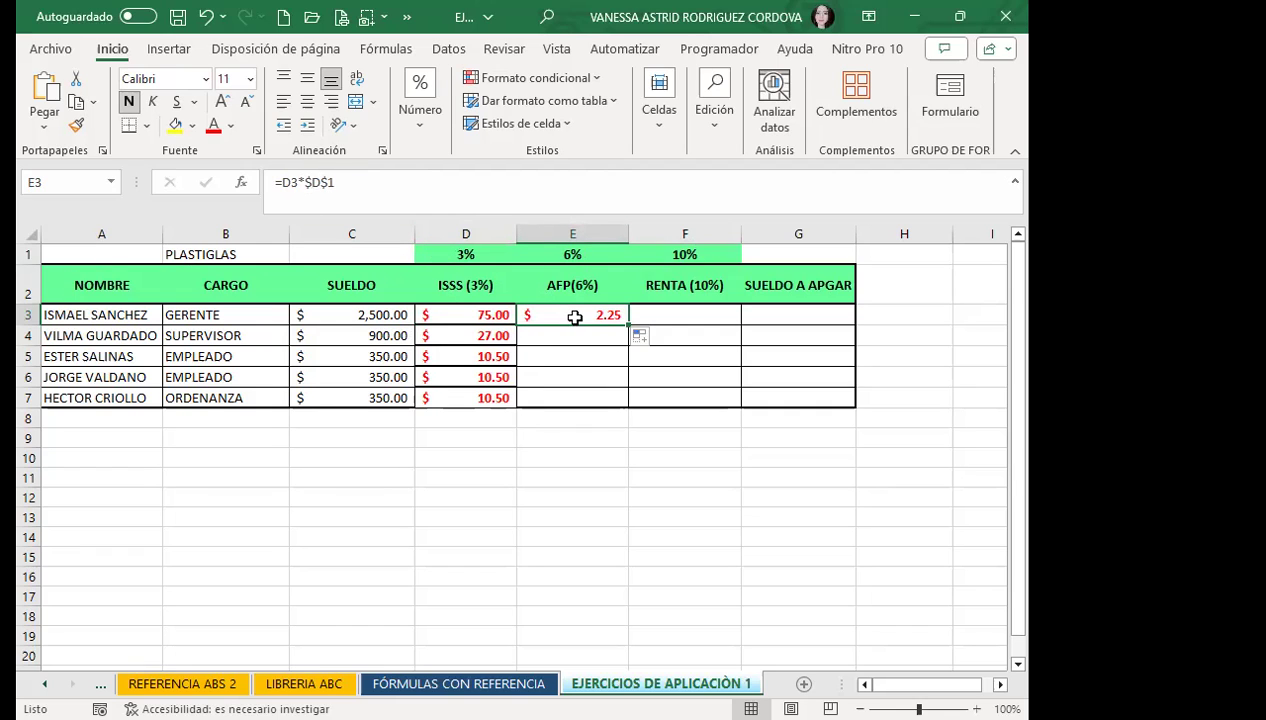
key(ctrl+z)
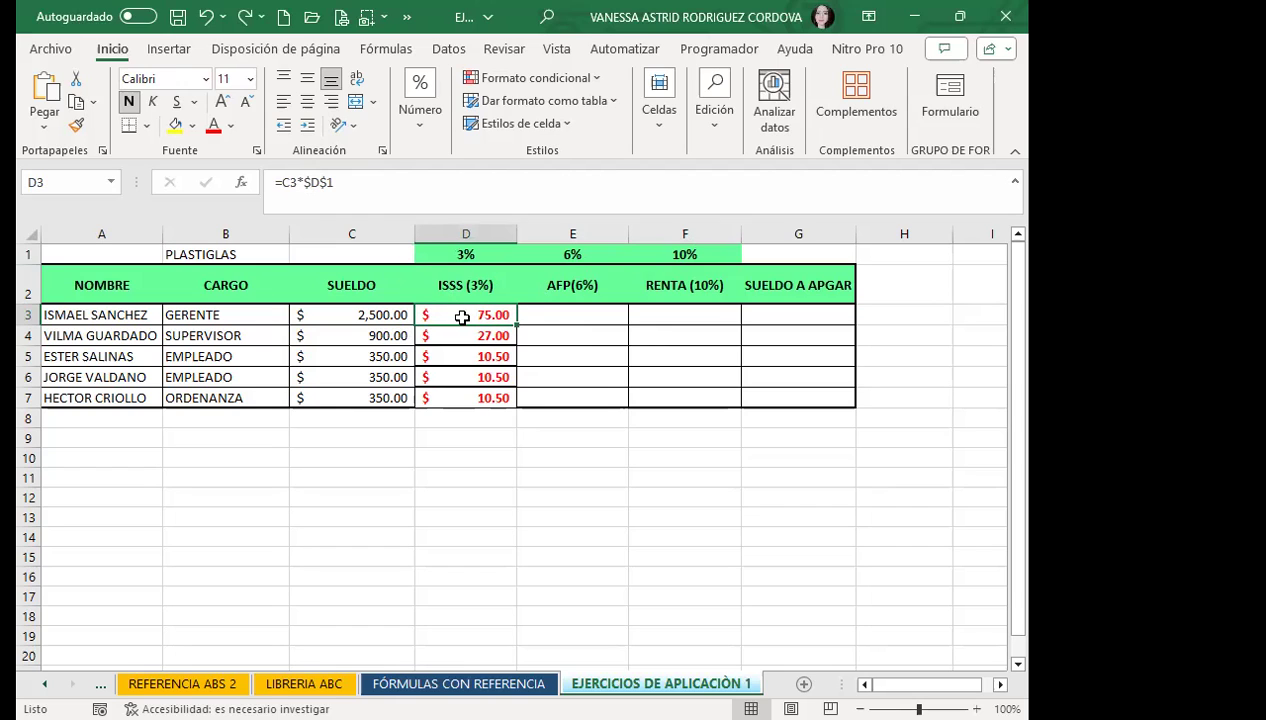
Edit D3 so the rate reference becomes D$1, giving =C3*D$1 (75.00)
double_click(462, 316)
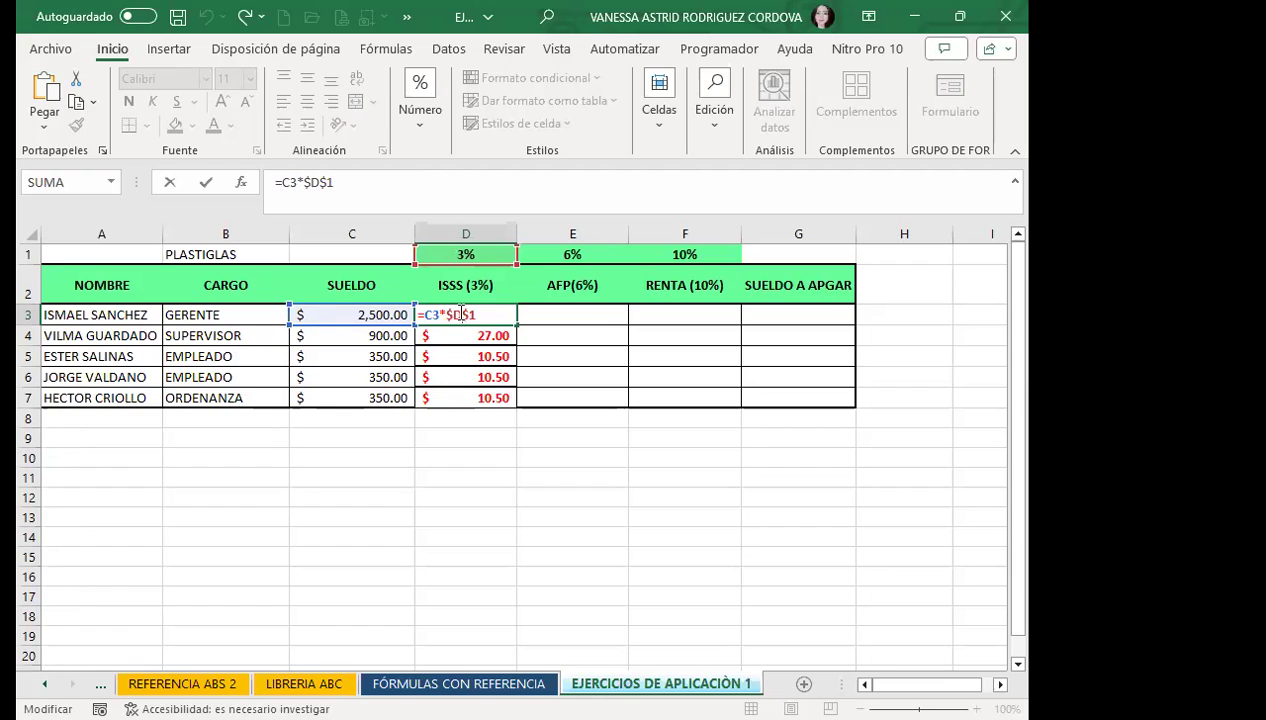
key(F4)
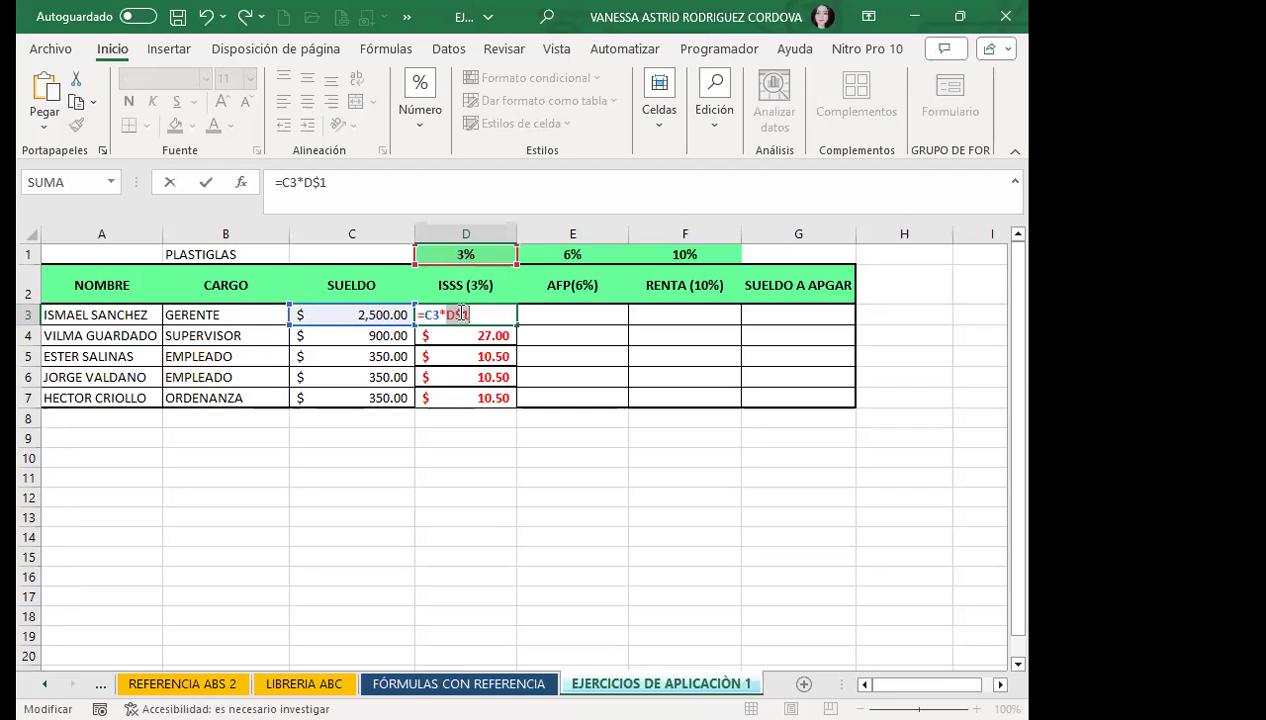
key(Return)
click(465, 314)
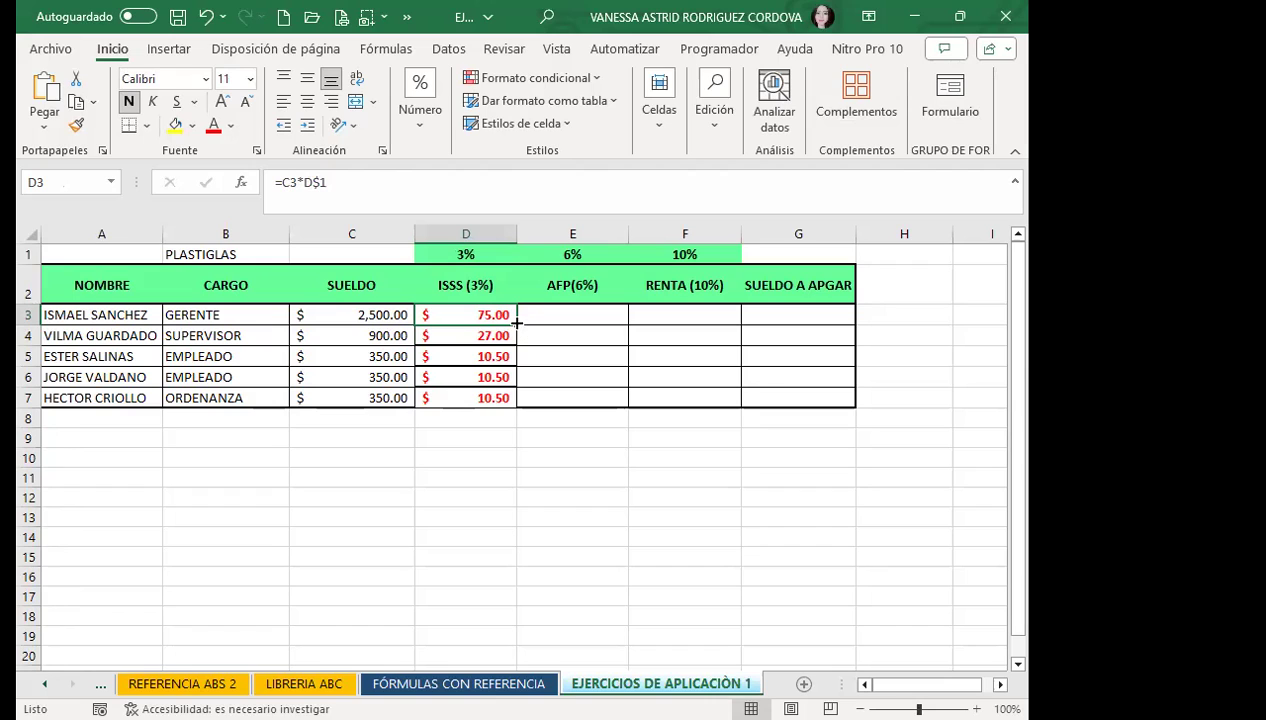
Copy D3's formula into E3, compare the two formulas, then delete the result in E3
drag(514, 316, 596, 324)
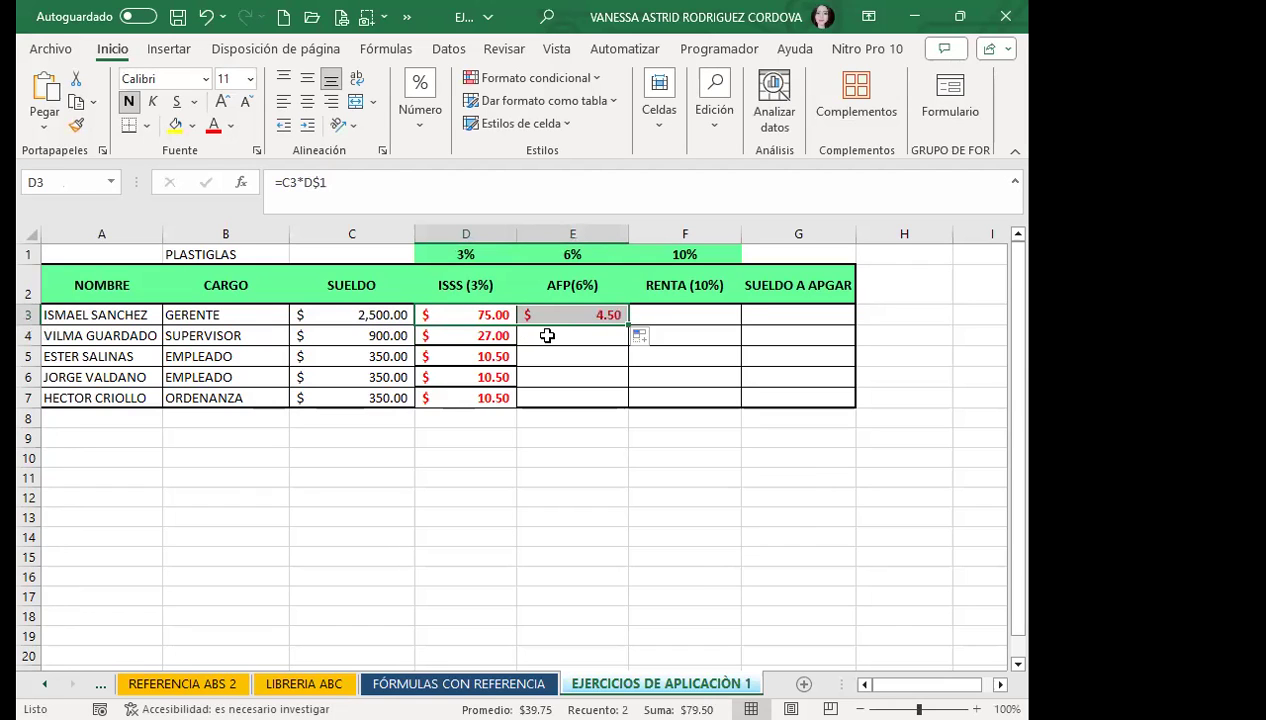
click(559, 315)
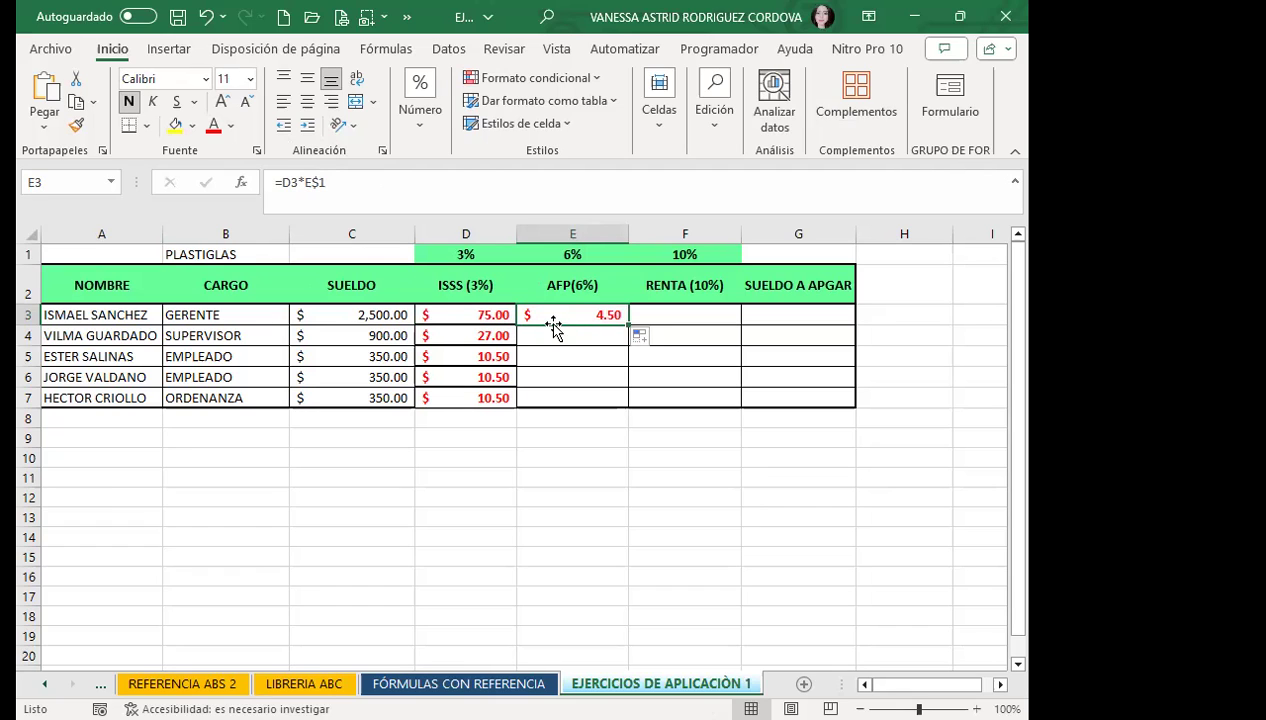
click(457, 311)
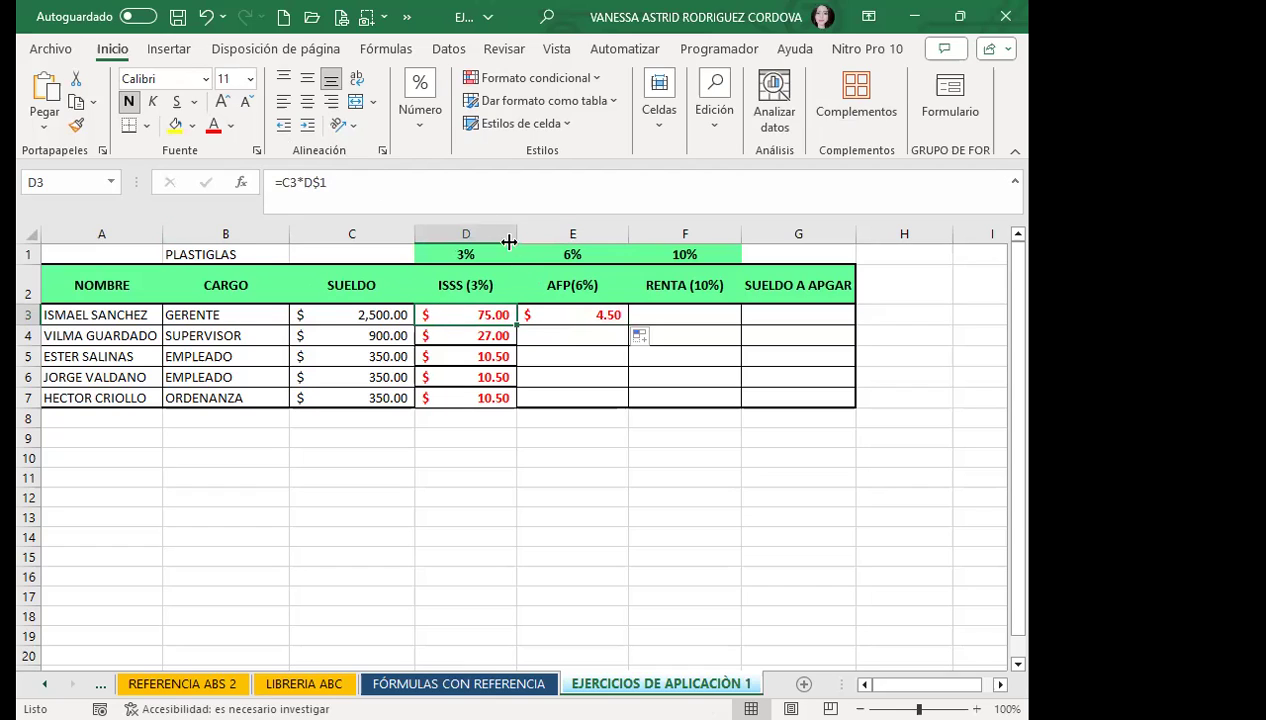
click(562, 316)
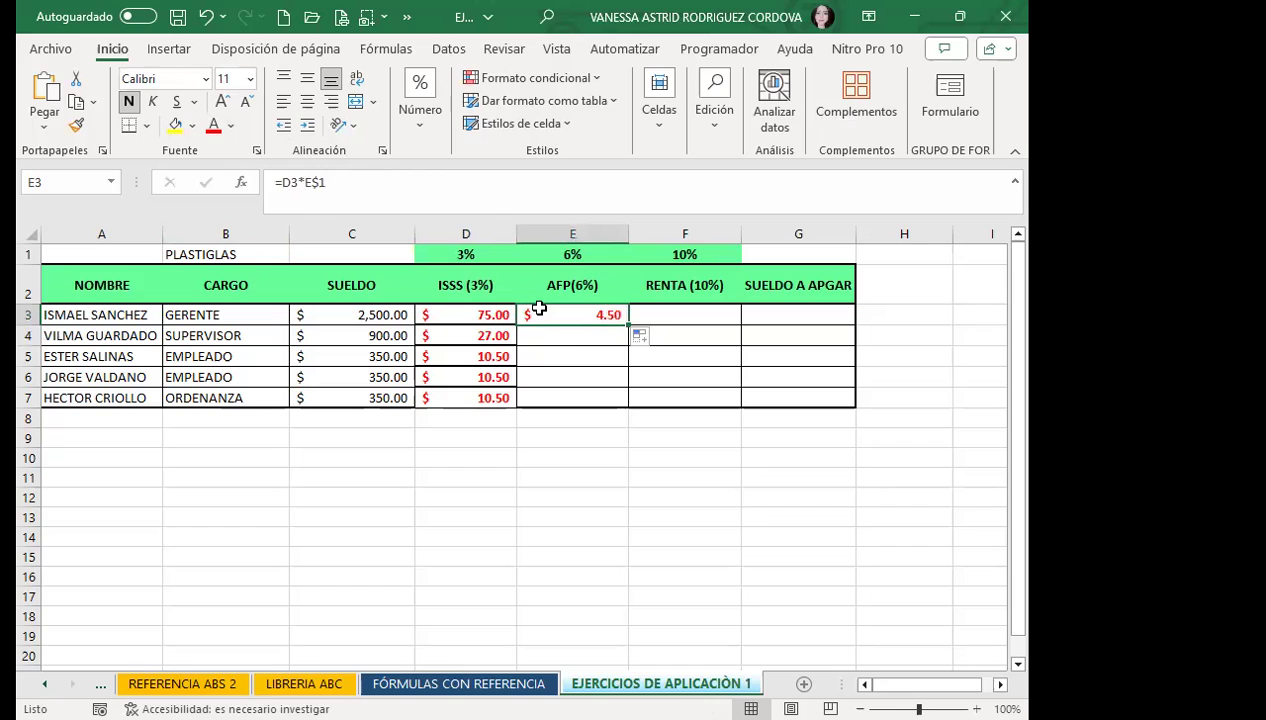
key(Delete)
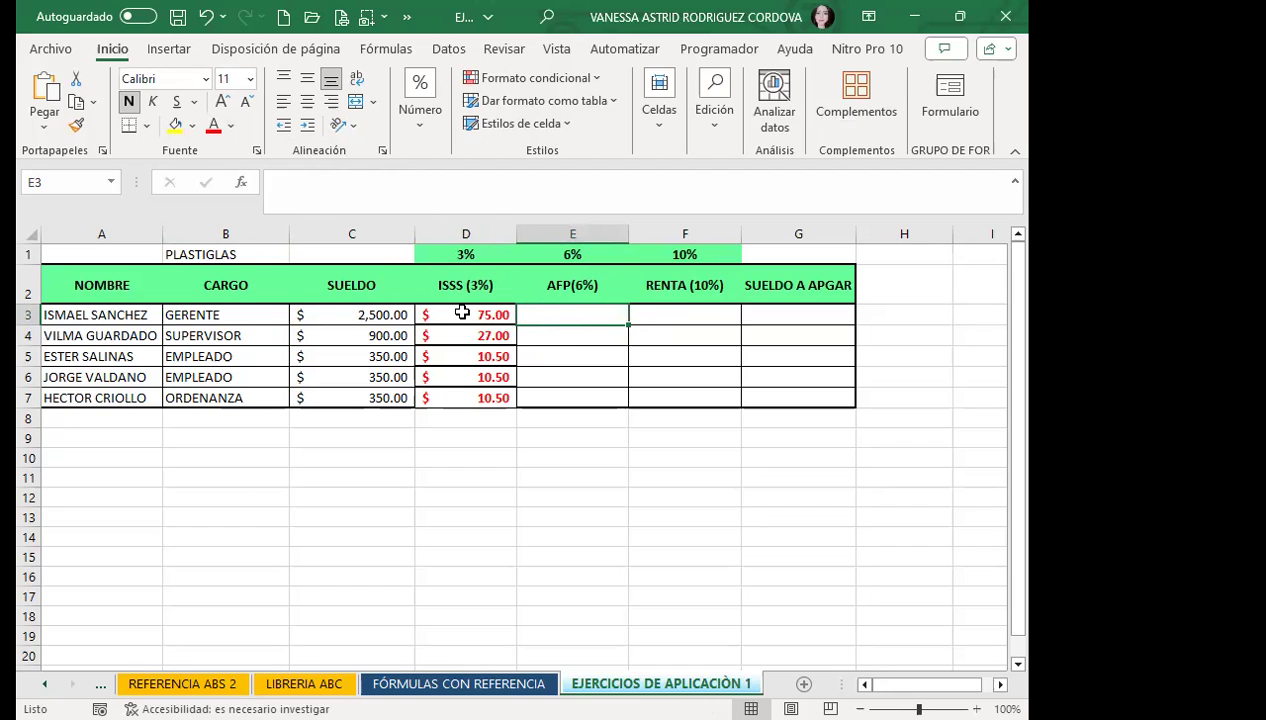
double_click(459, 315)
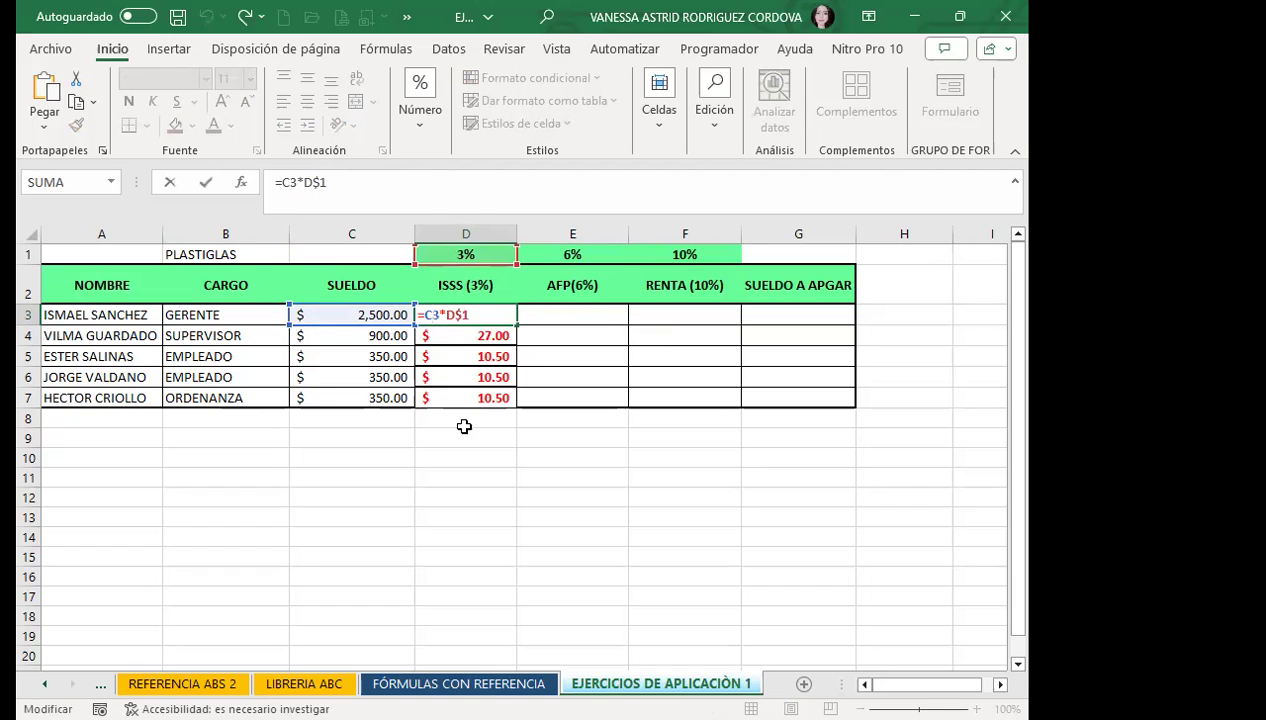
key(Return)
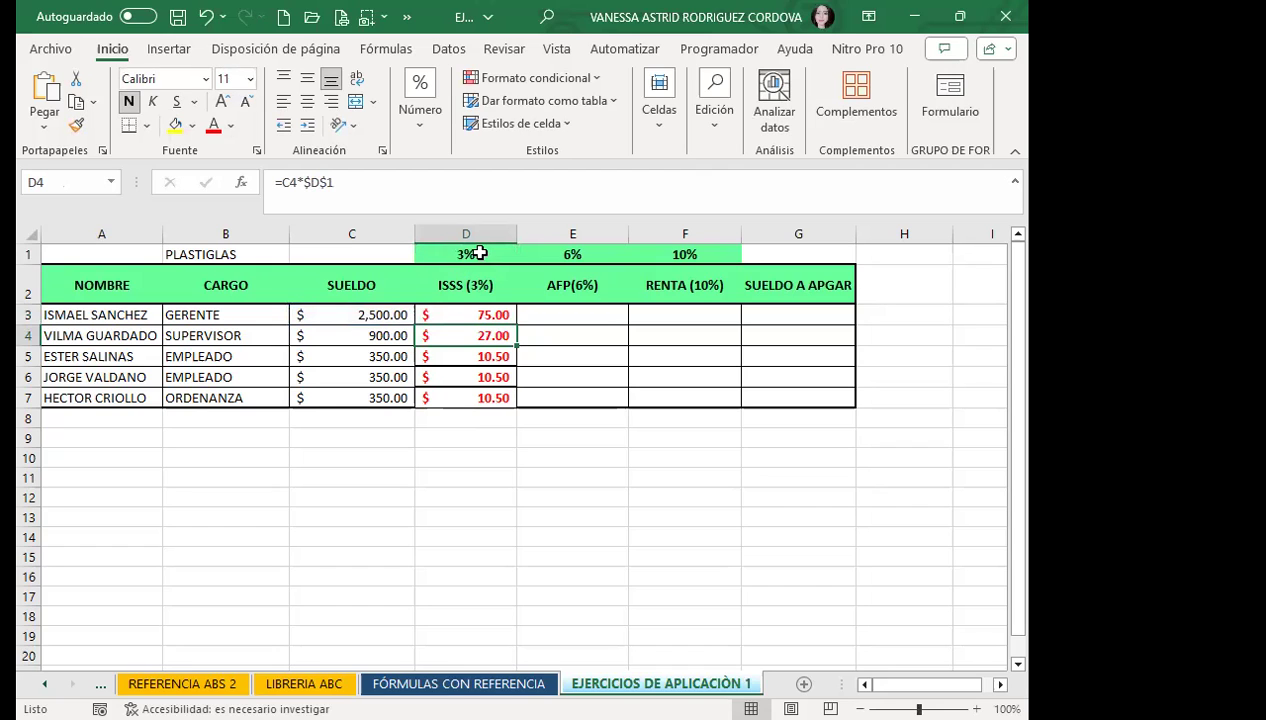
click(481, 252)
click(582, 252)
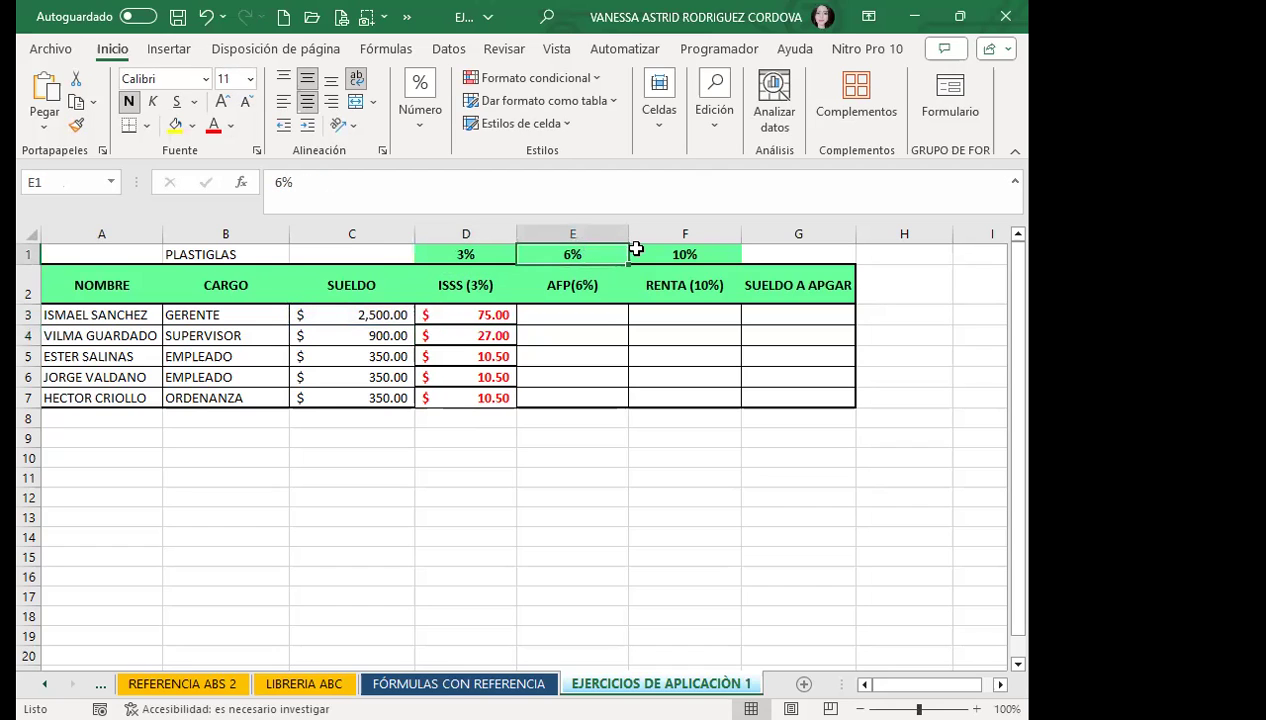
click(700, 252)
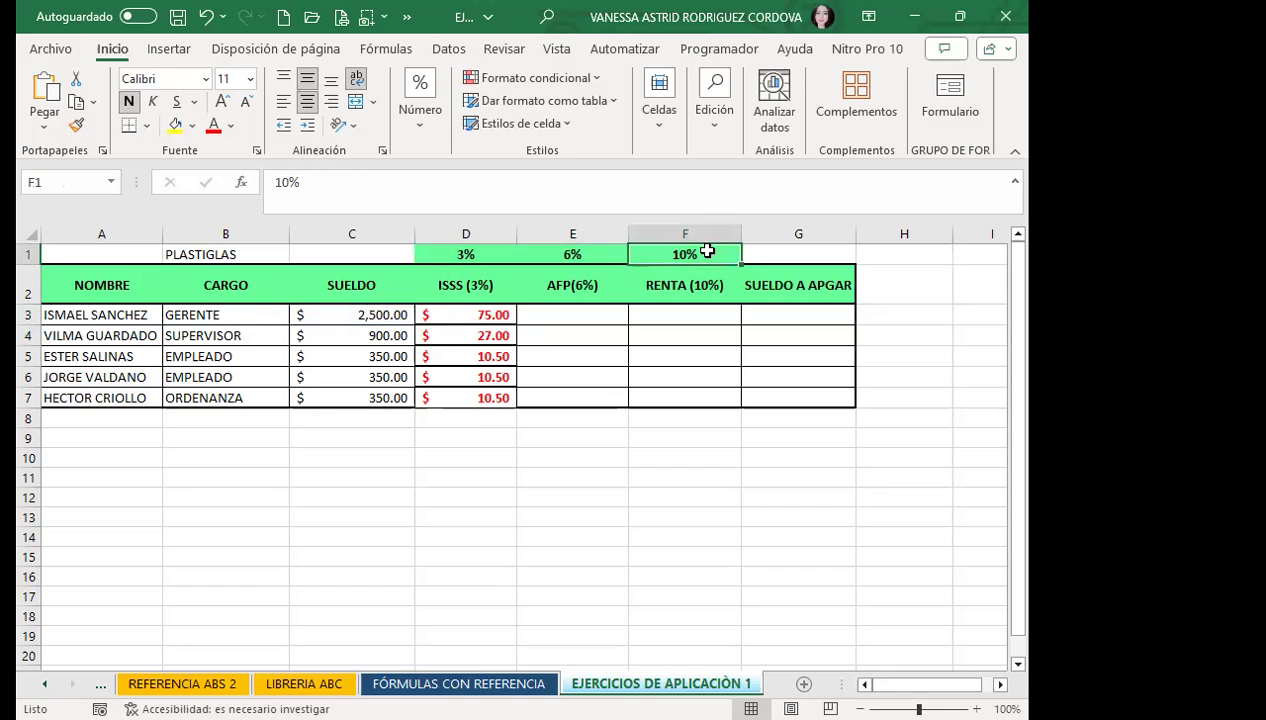
drag(350, 316, 343, 397)
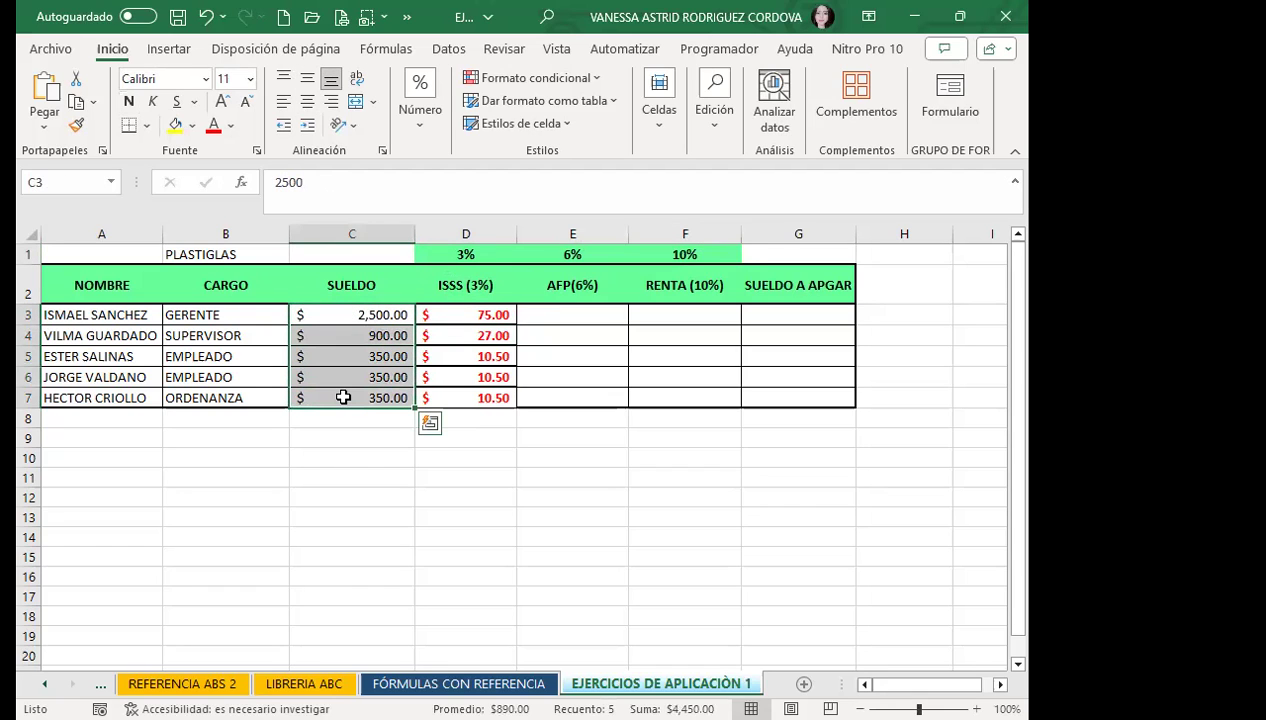
click(455, 314)
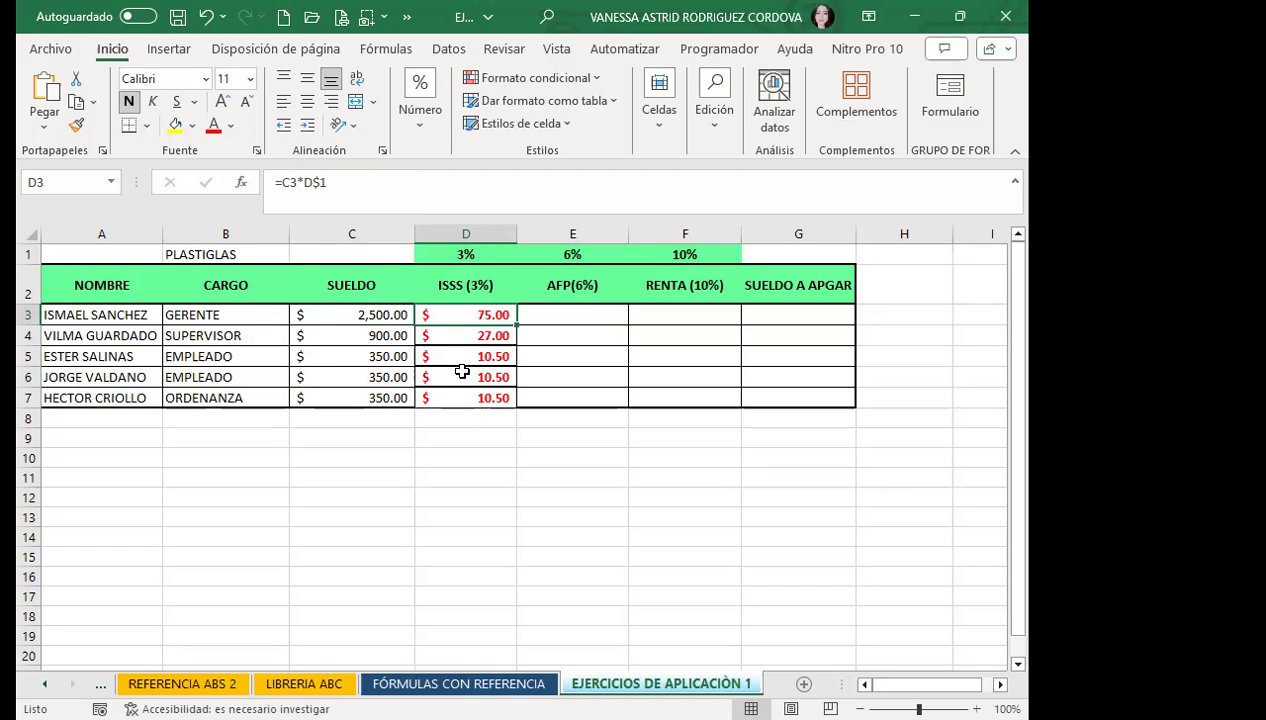
click(463, 339)
click(475, 313)
Change the D3 formula to =$C$3*$D1 using F4 on each reference
double_click(468, 314)
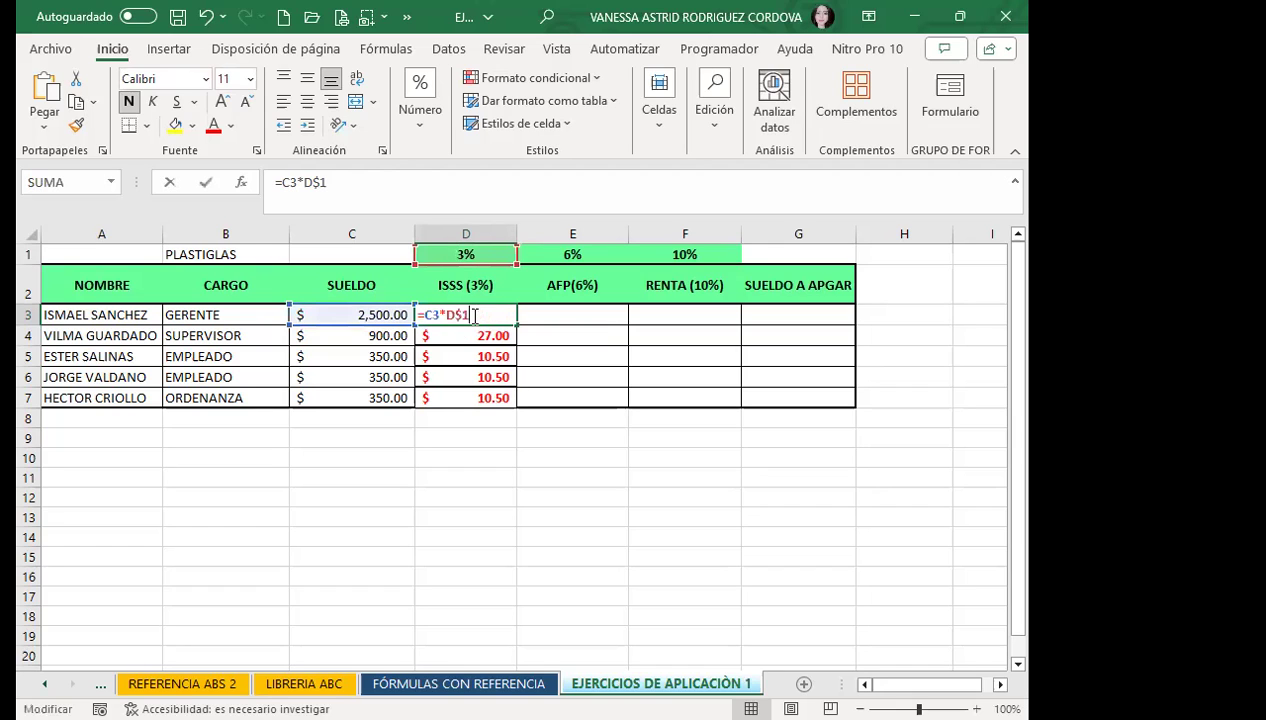
click(321, 182)
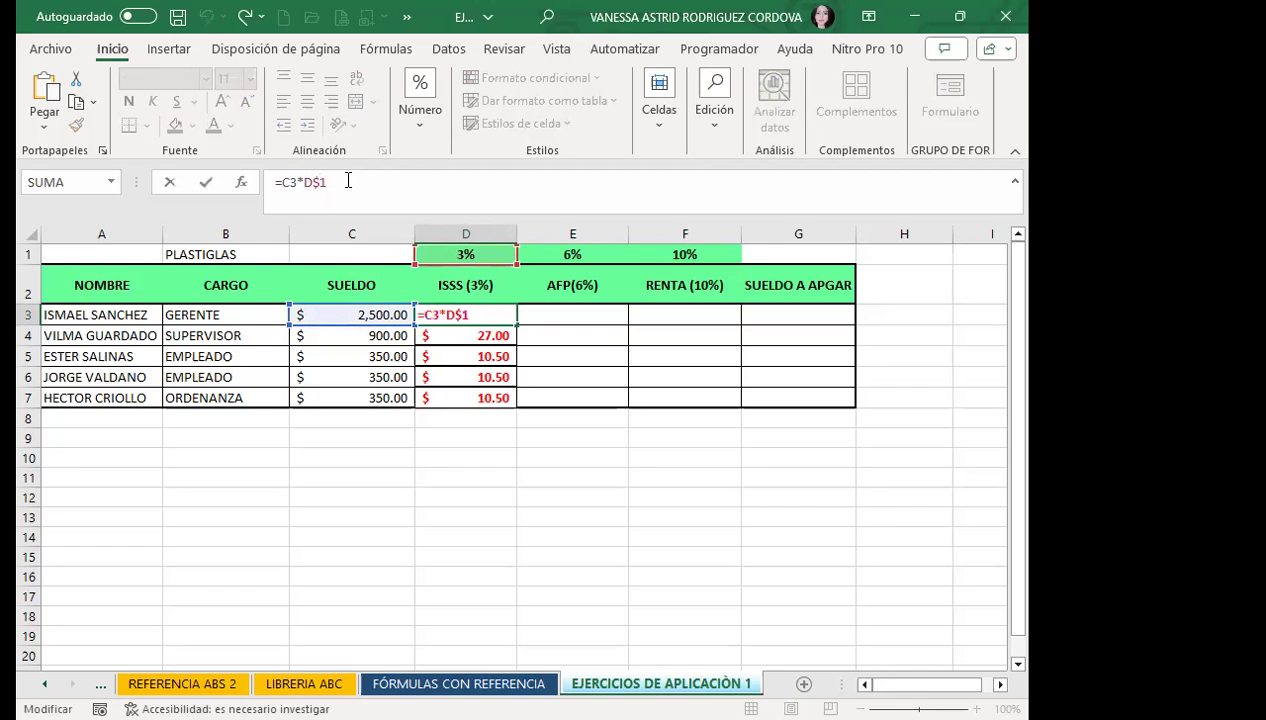
key(F4)
click(289, 182)
key(F4)
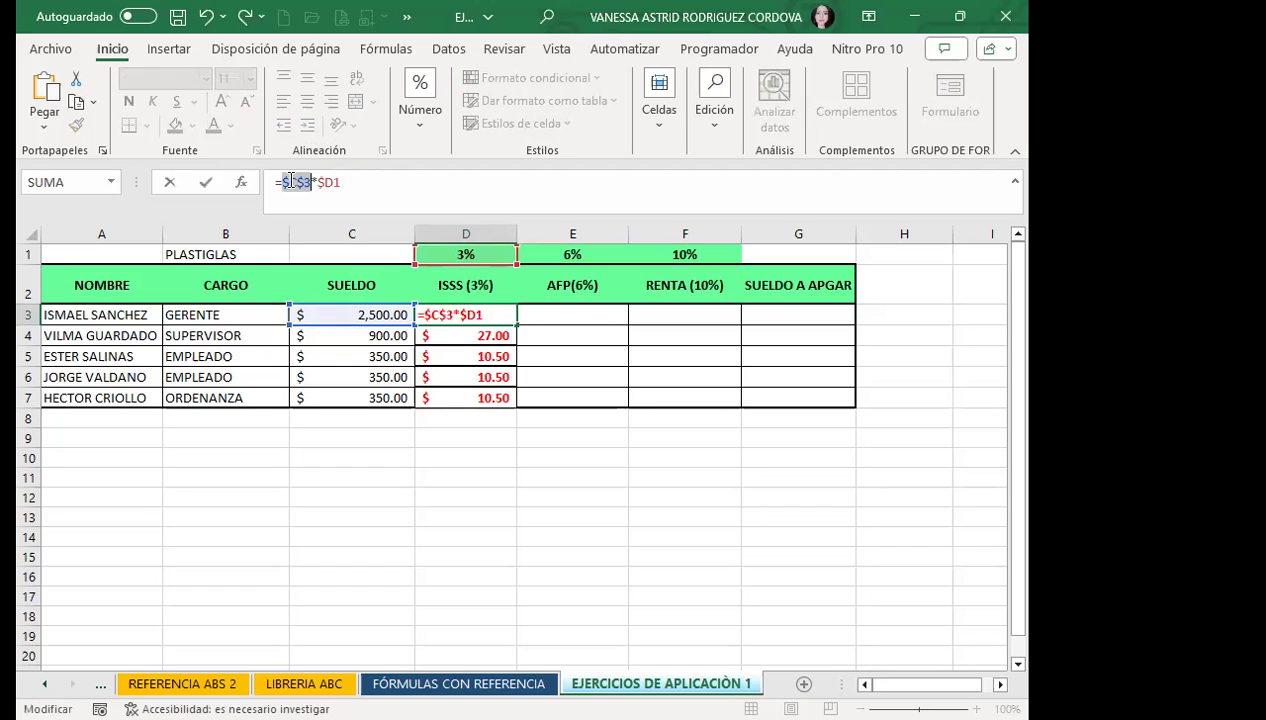
key(Return)
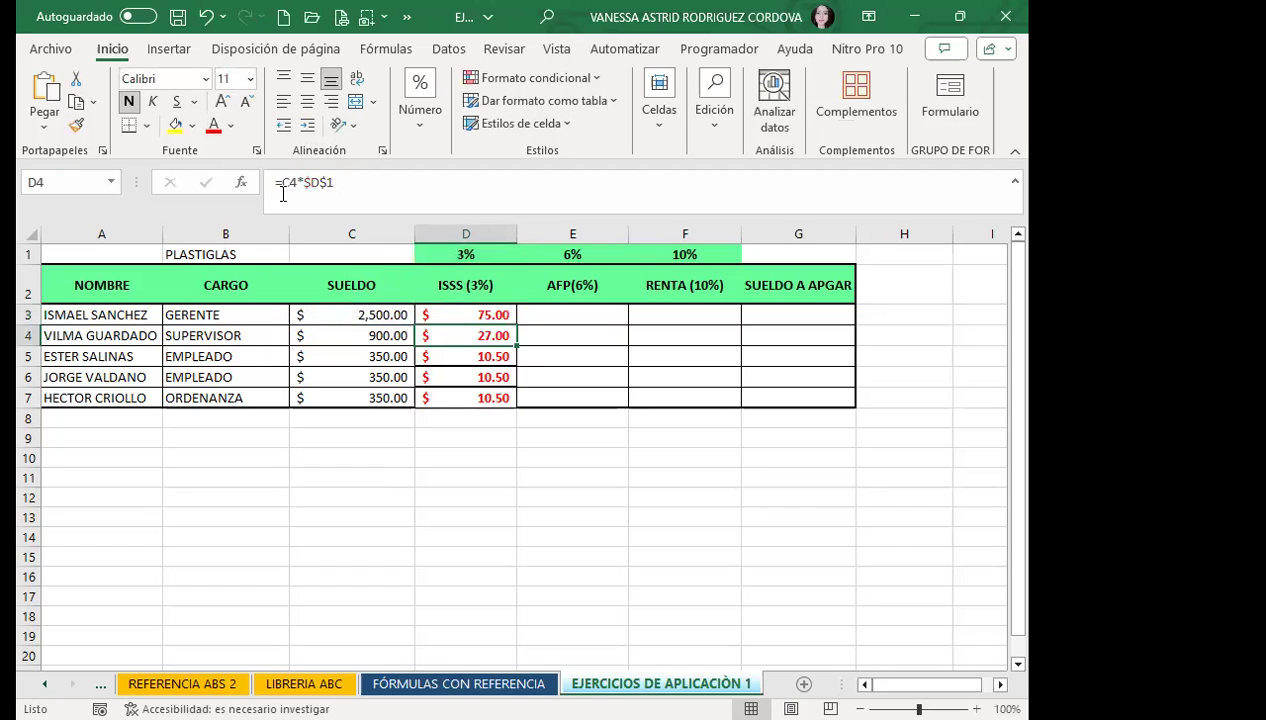
Fill the D3 formula across to E3 and F3 and check the copies, each showing 75.00
click(438, 314)
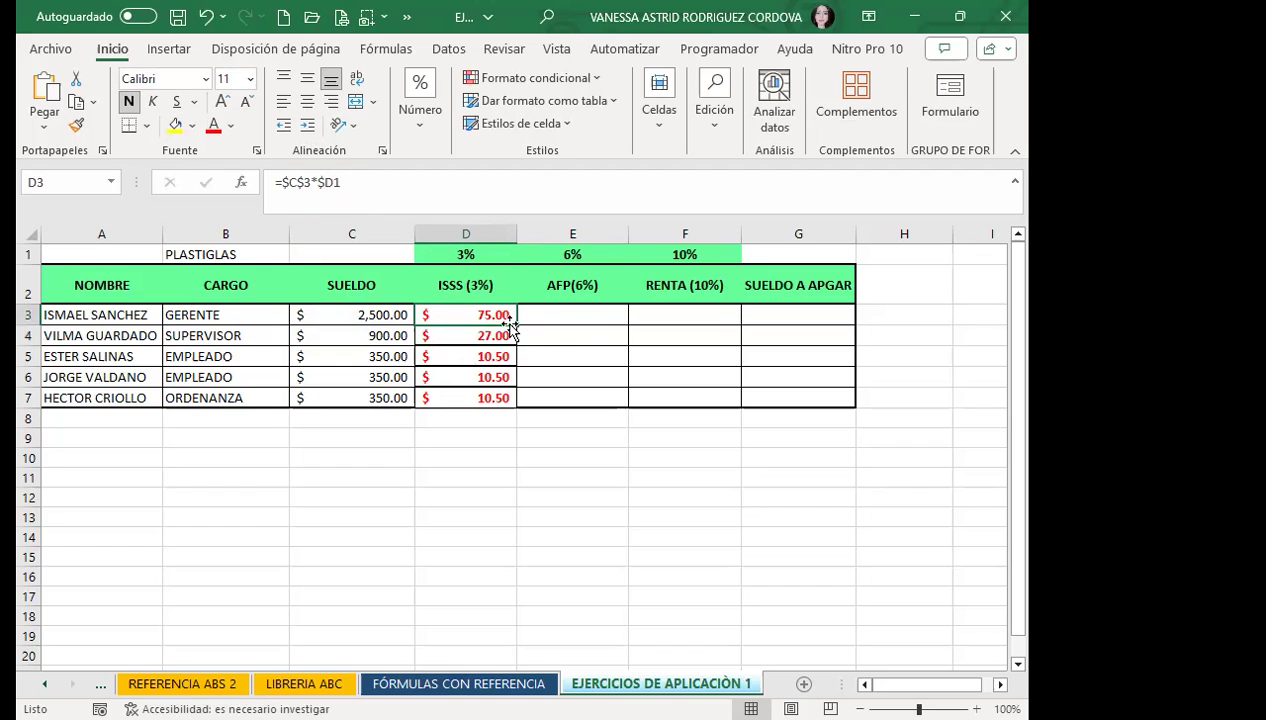
drag(512, 320, 725, 320)
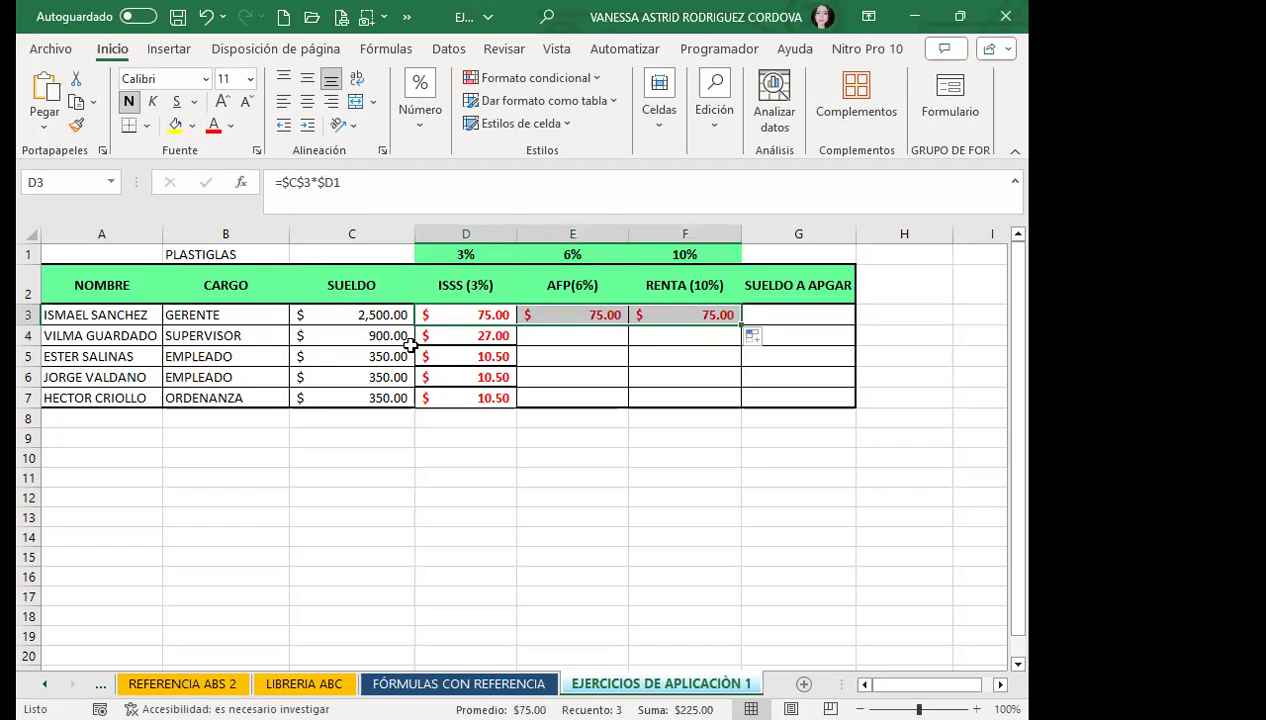
click(455, 314)
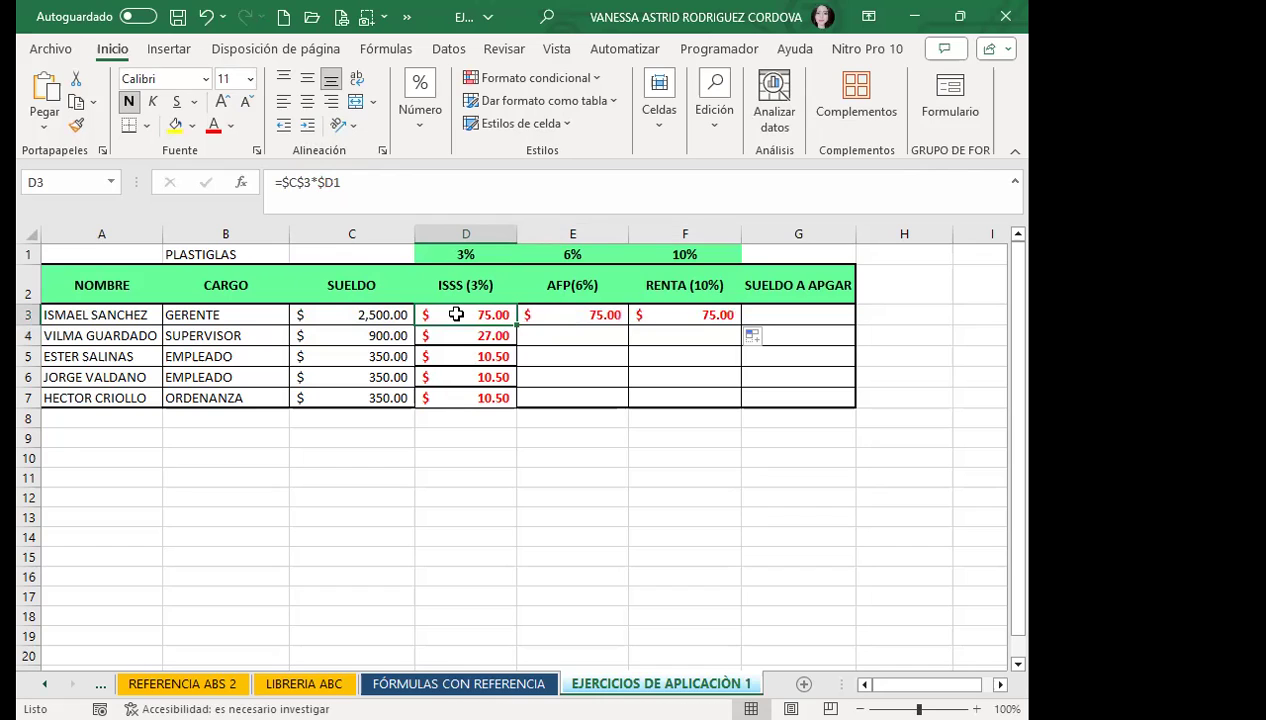
click(563, 309)
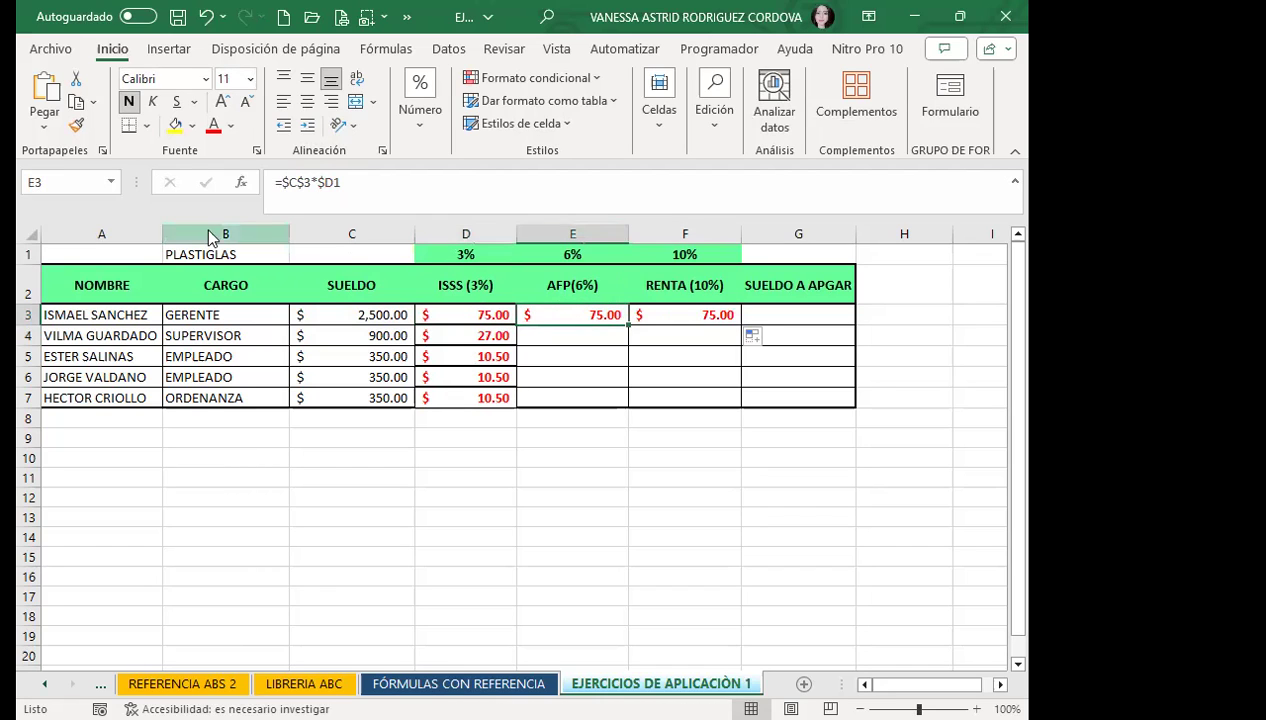
click(663, 310)
click(431, 315)
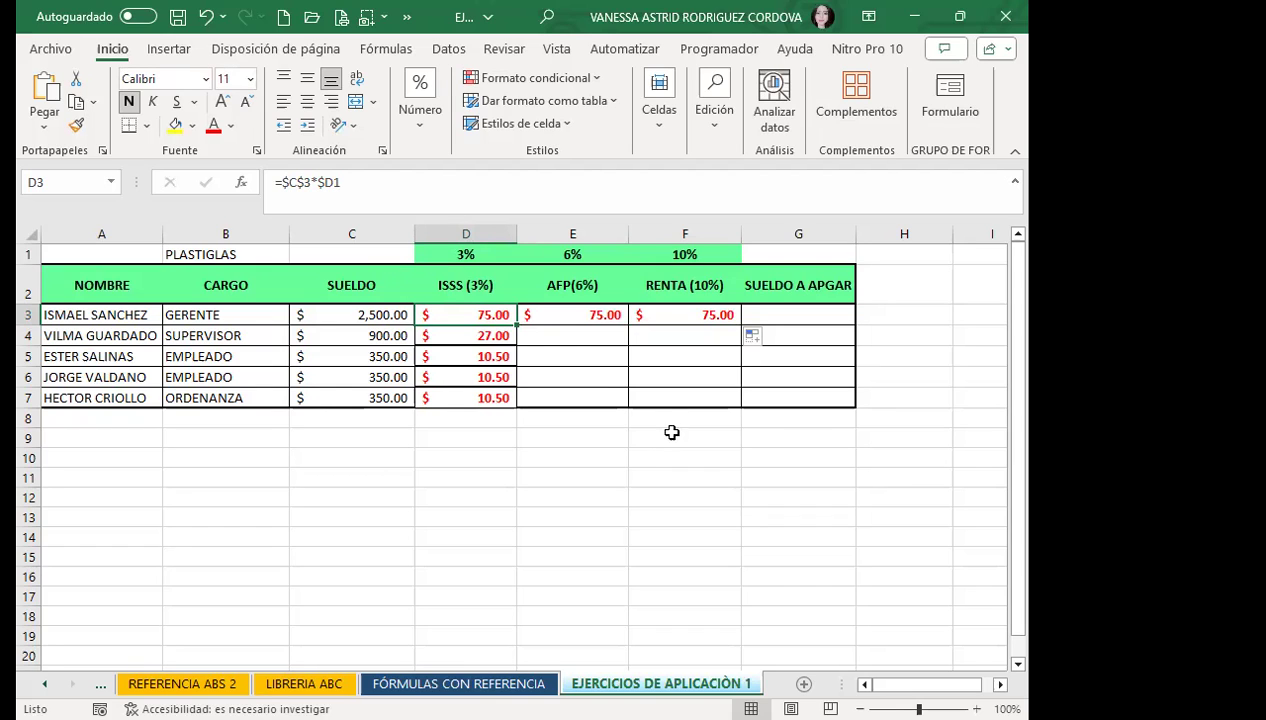
double_click(480, 320)
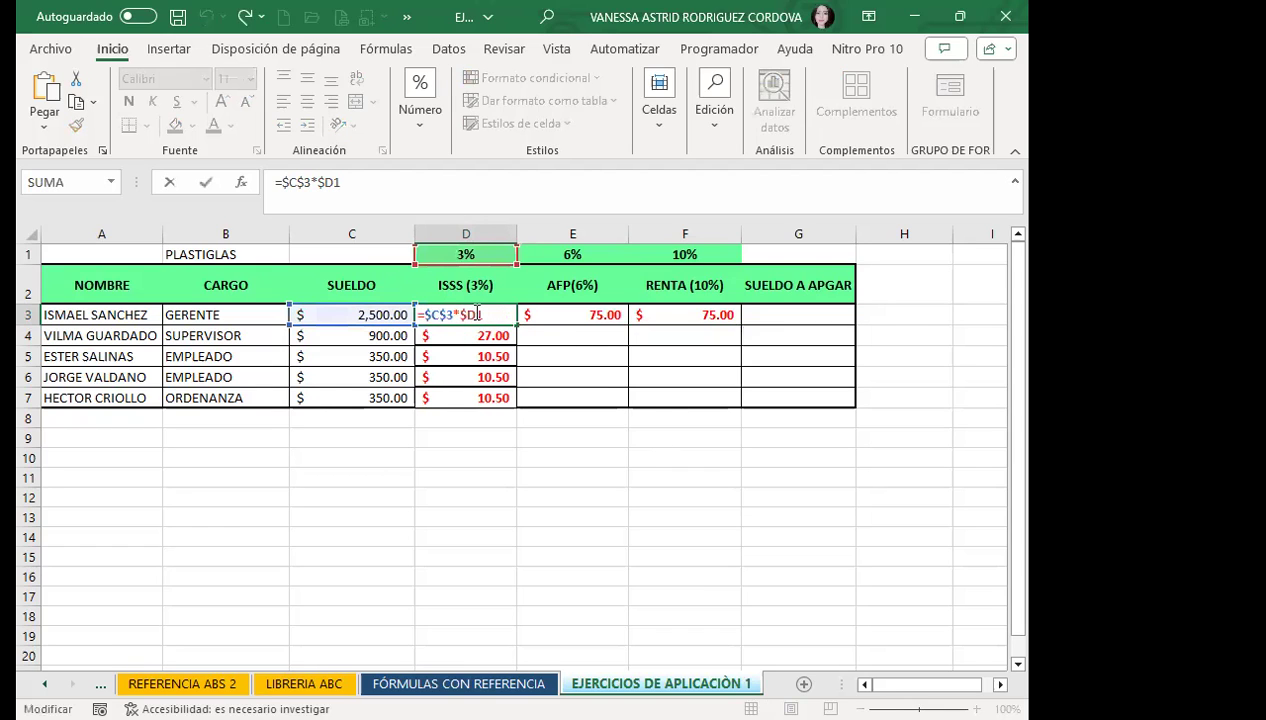
Make the rate reference relative (=$C$3*D1) and fill across, giving 150.00 in E3 and 250.00 in F3
key(F4)
key(Return)
click(476, 316)
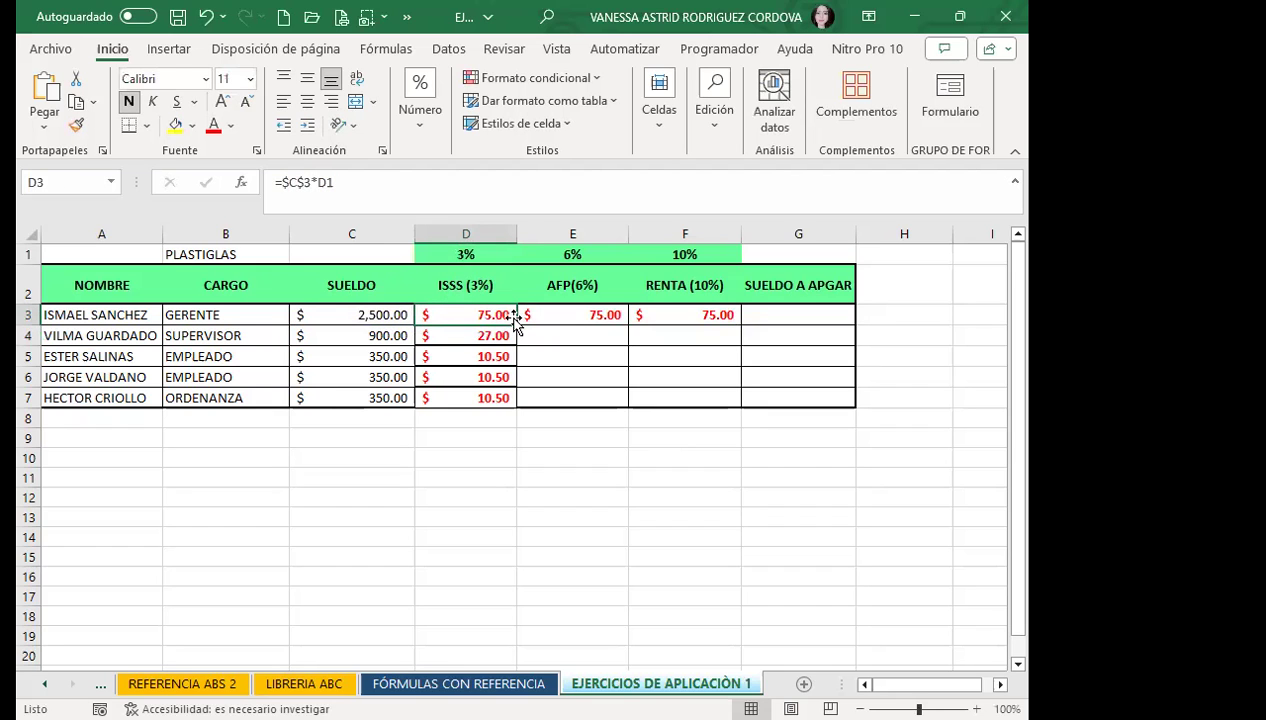
drag(514, 318, 547, 326)
drag(709, 318, 712, 318)
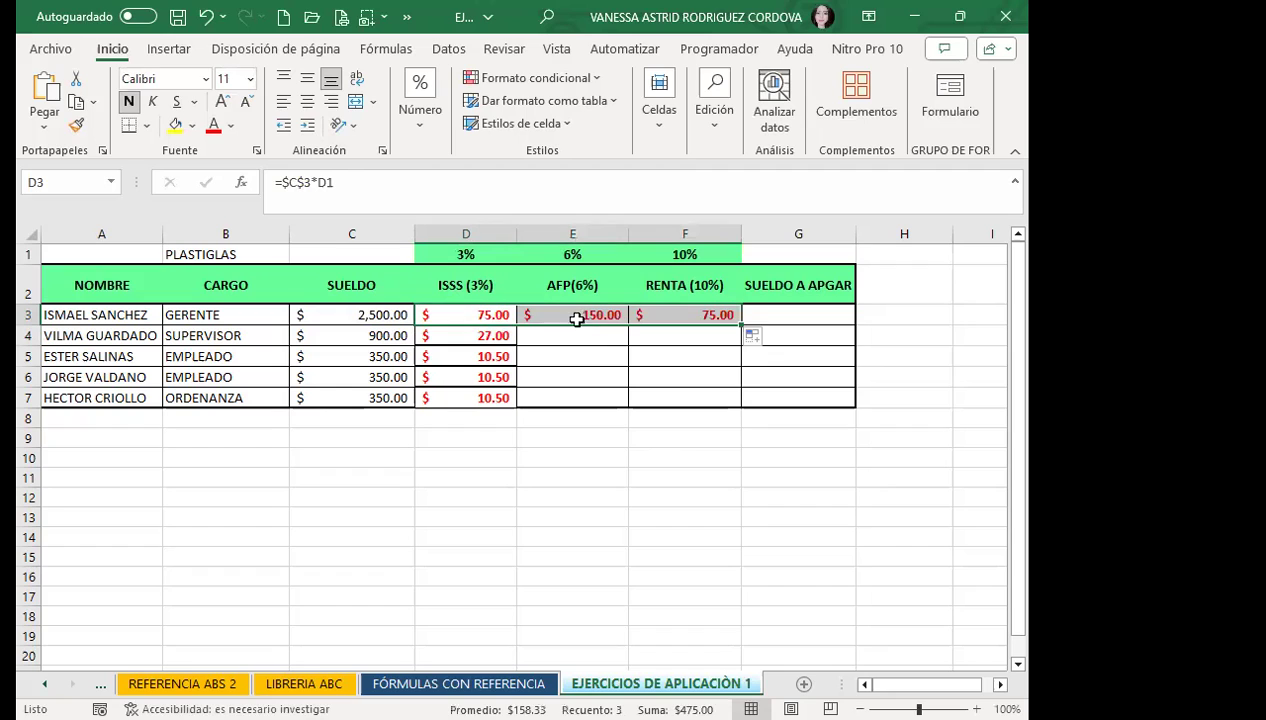
click(452, 313)
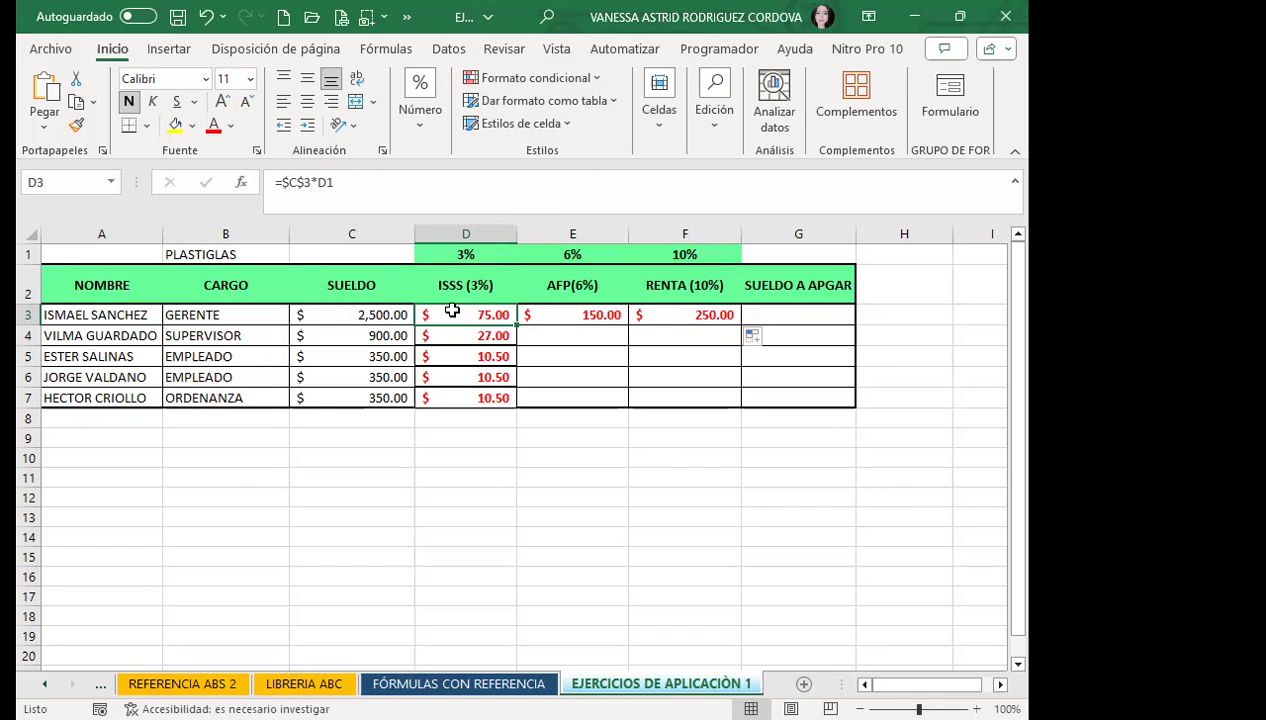
click(563, 316)
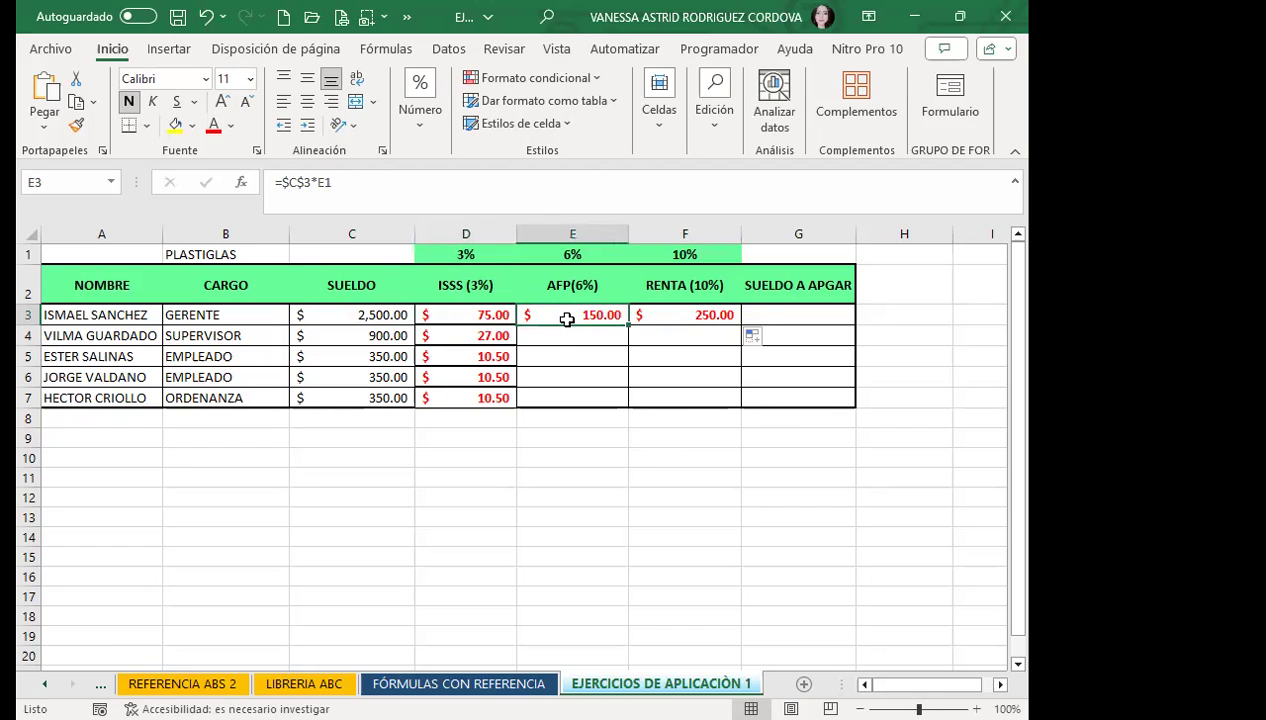
click(666, 317)
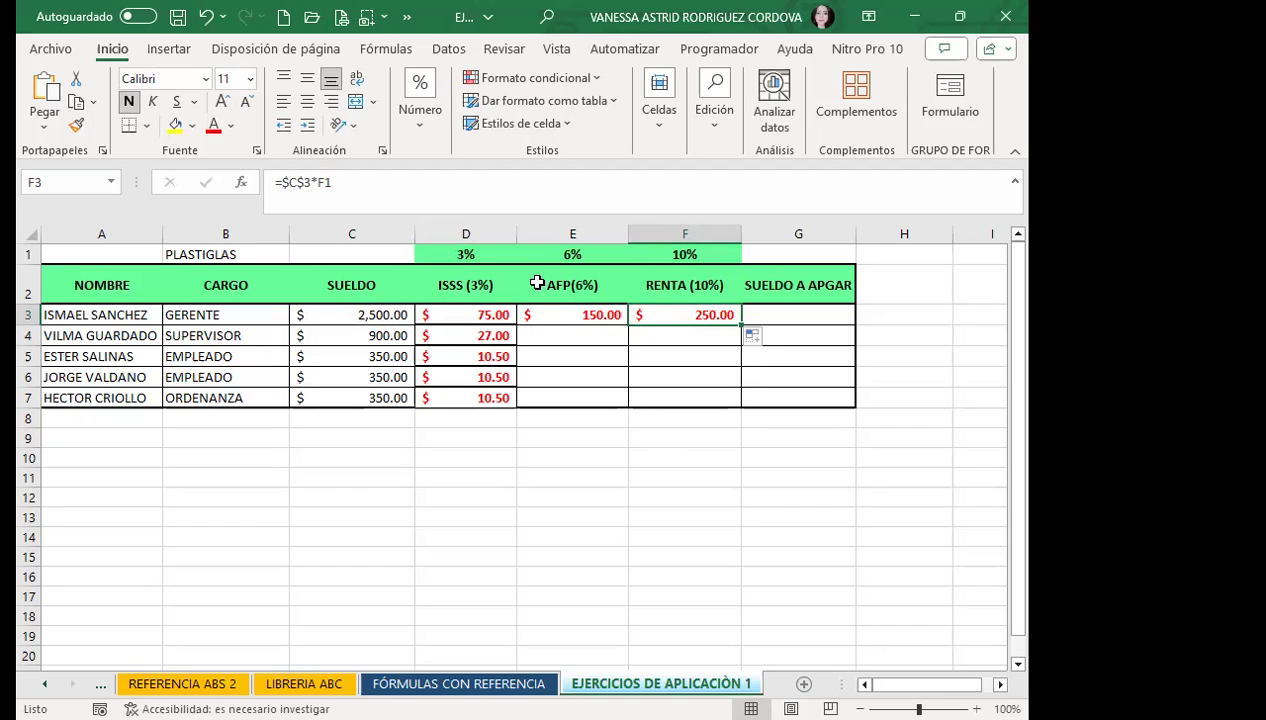
Delete the ISSS results in D4:D7, keeping row 3's deductions intact
click(466, 338)
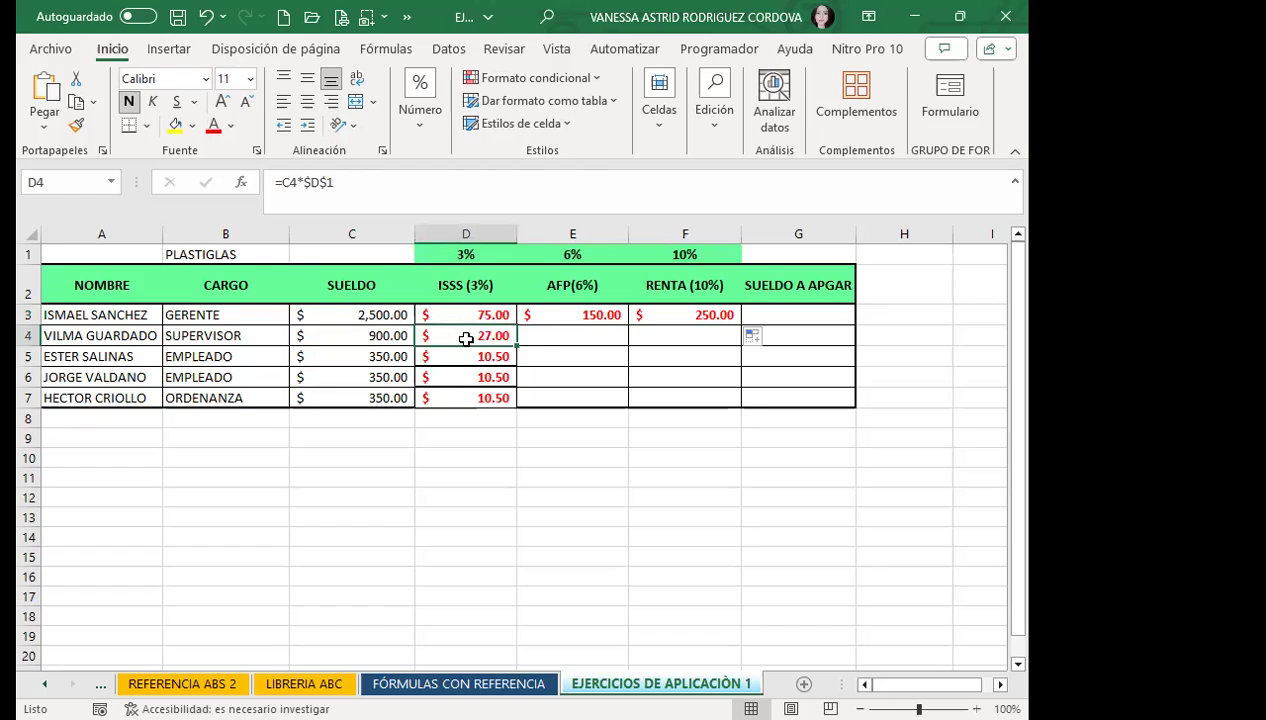
drag(466, 338, 455, 421)
key(Delete)
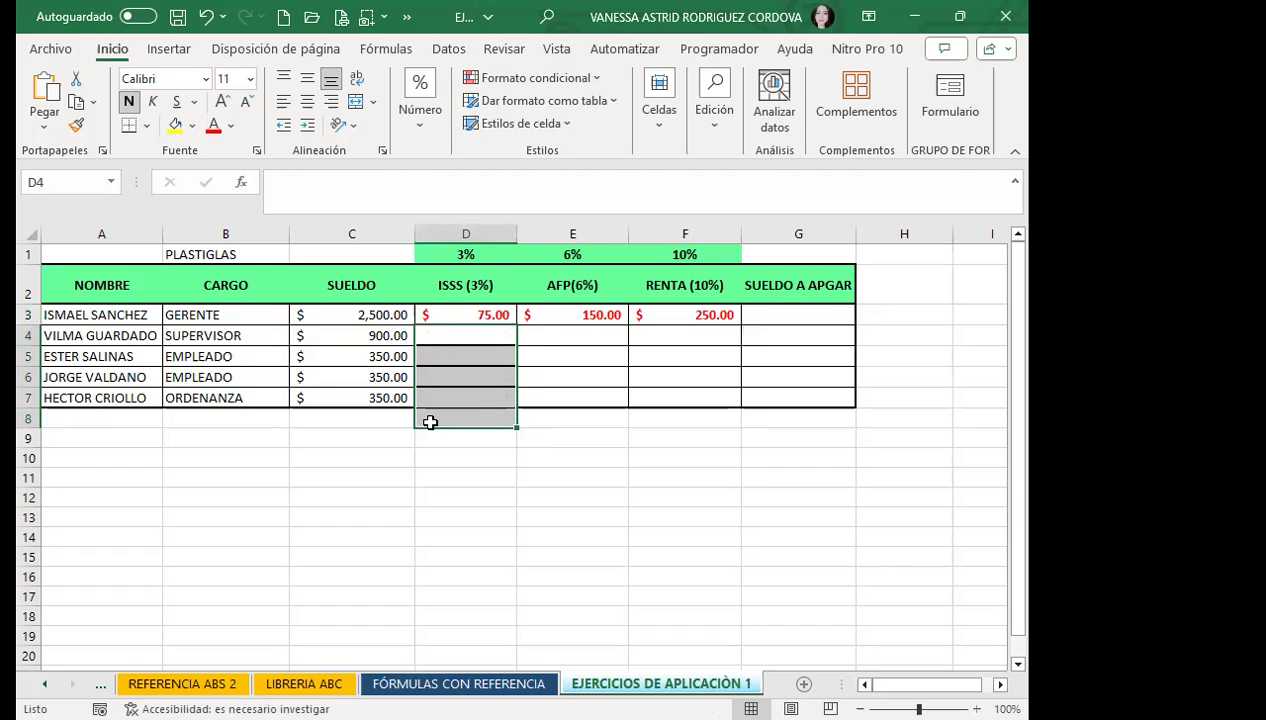
click(466, 338)
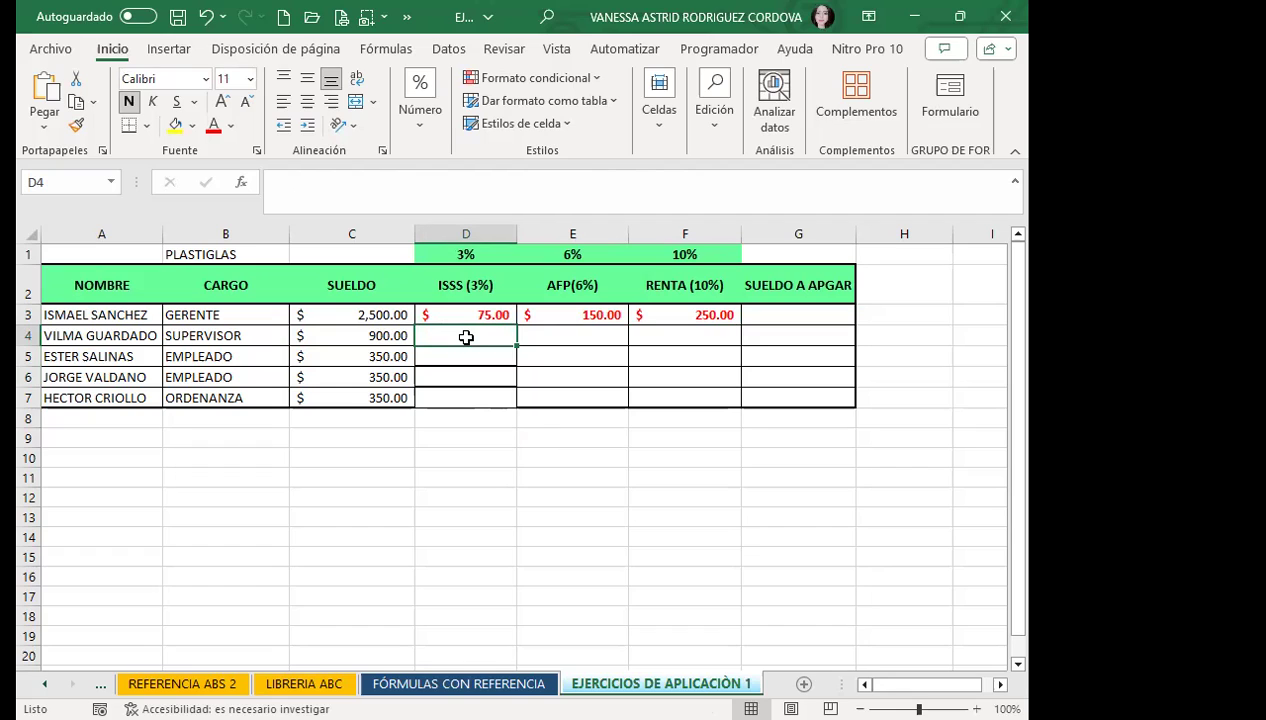
click(424, 315)
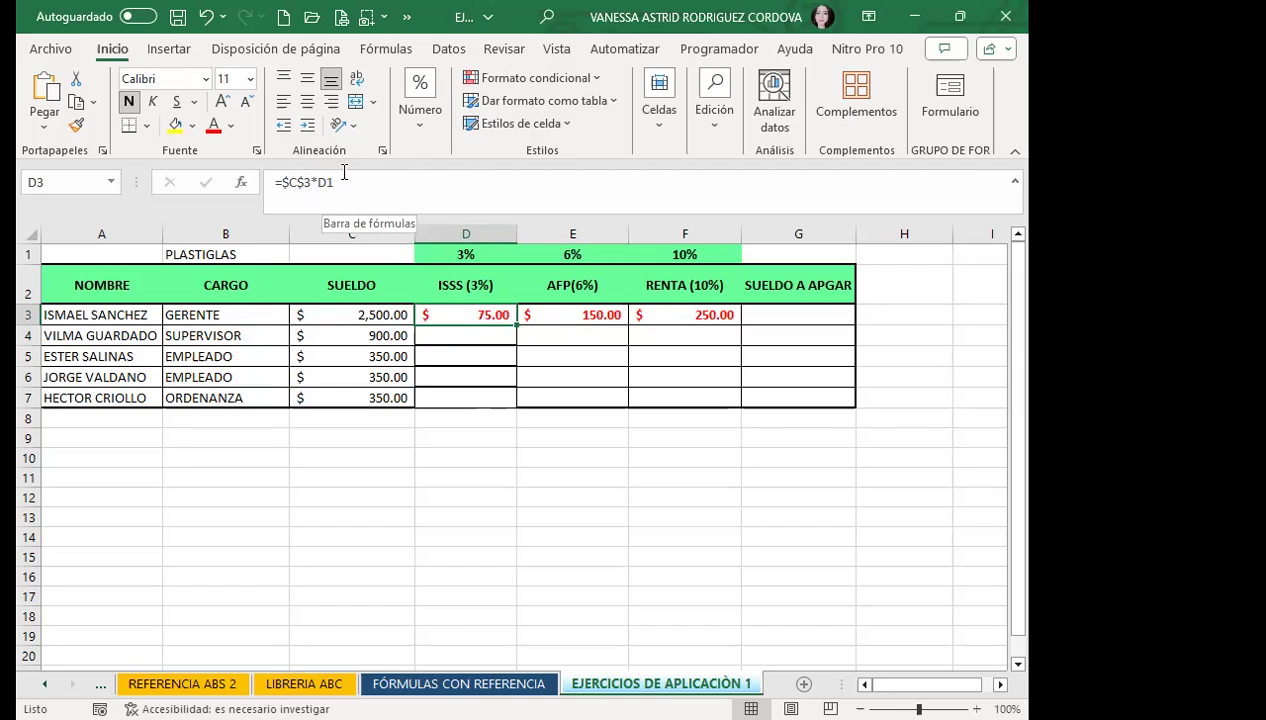
click(687, 313)
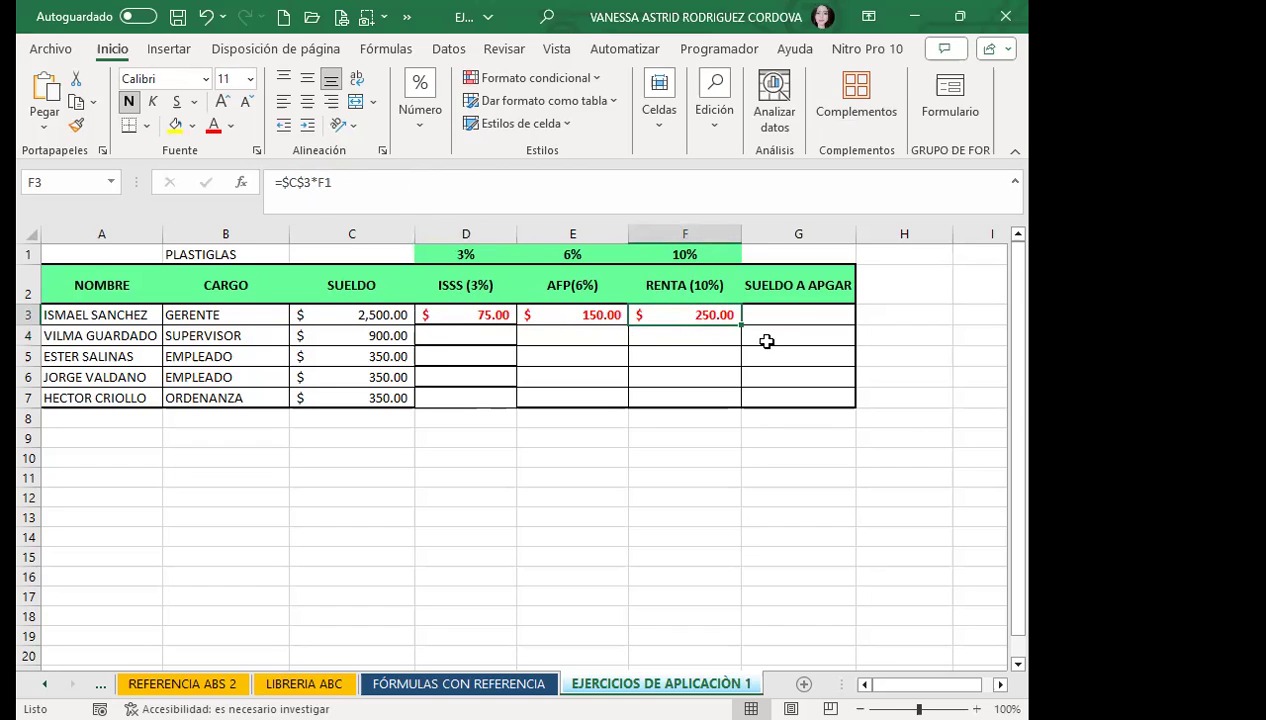
click(798, 317)
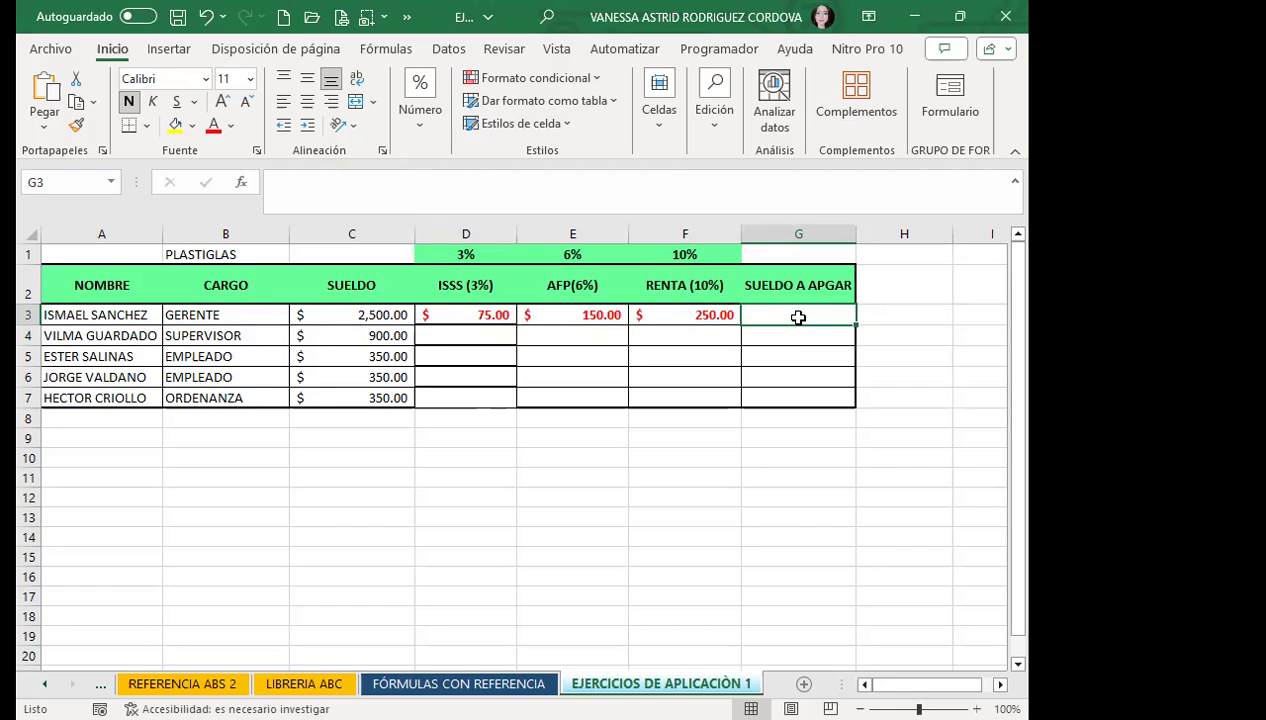
click(442, 377)
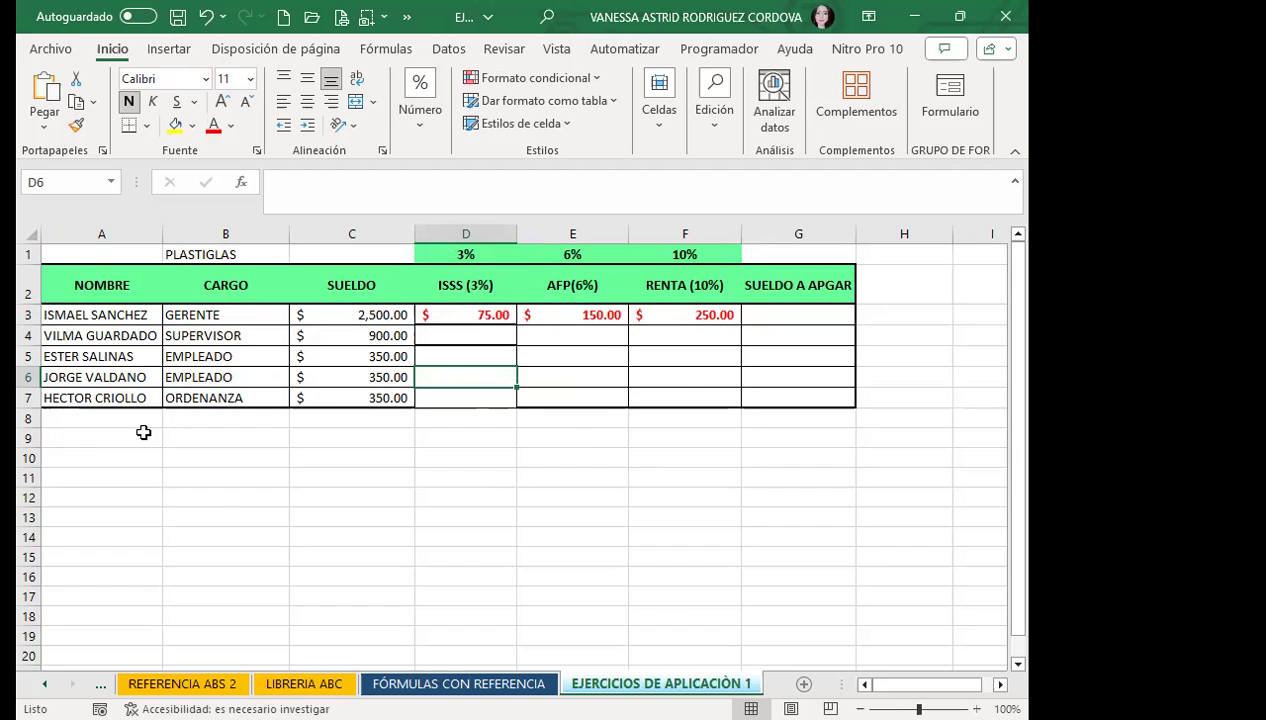
click(636, 432)
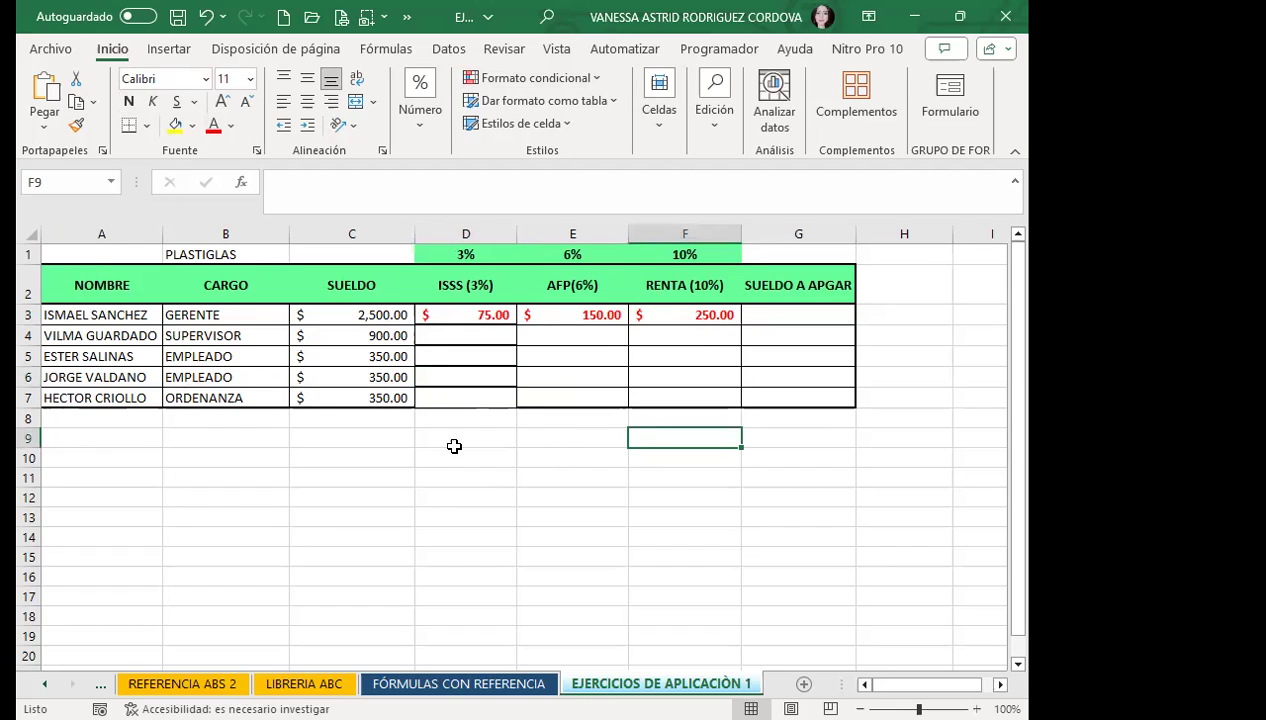
click(452, 315)
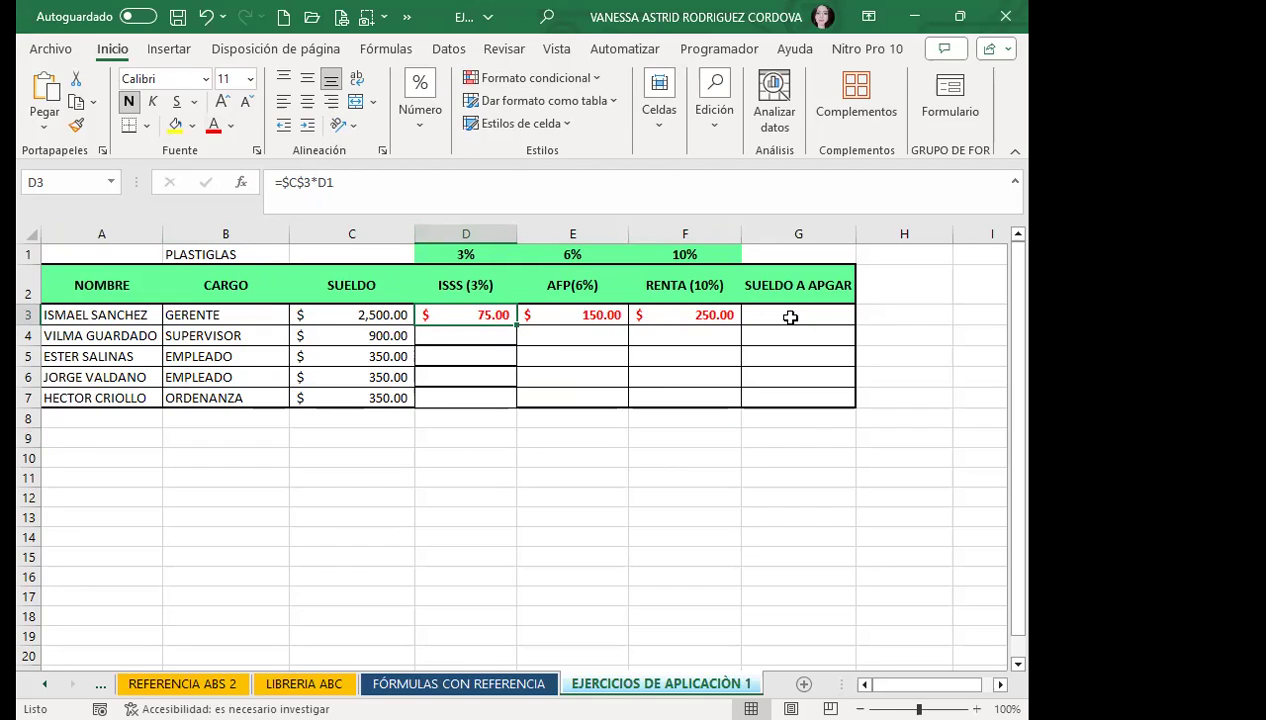
click(792, 316)
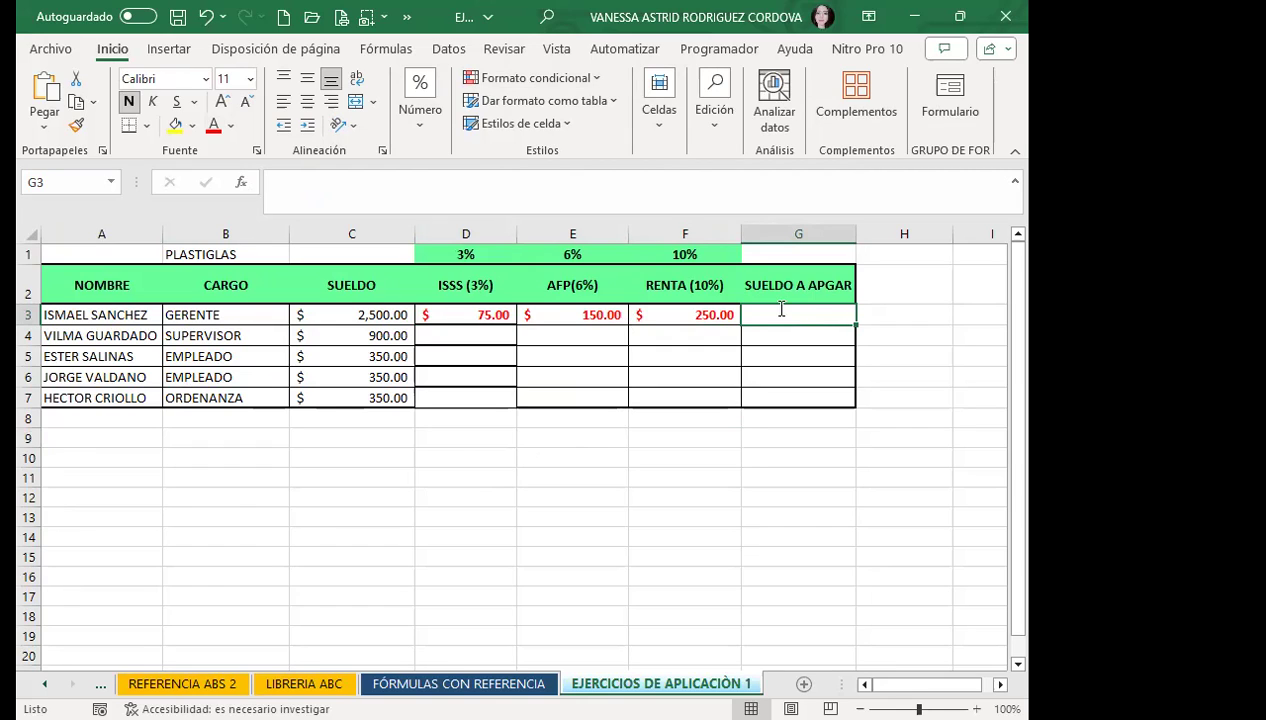
Enter =C3-D3-E3-F3 in G3 for a net salary of 2,025.00
text(=)
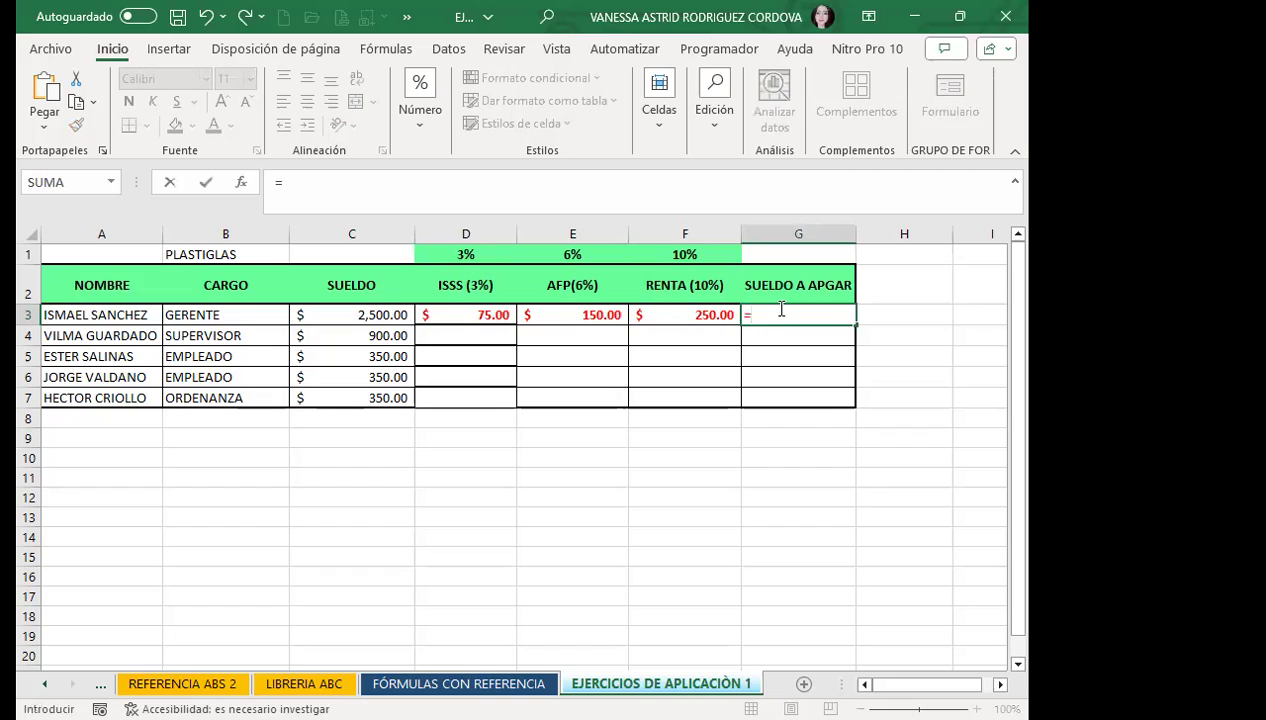
click(455, 314)
click(343, 318)
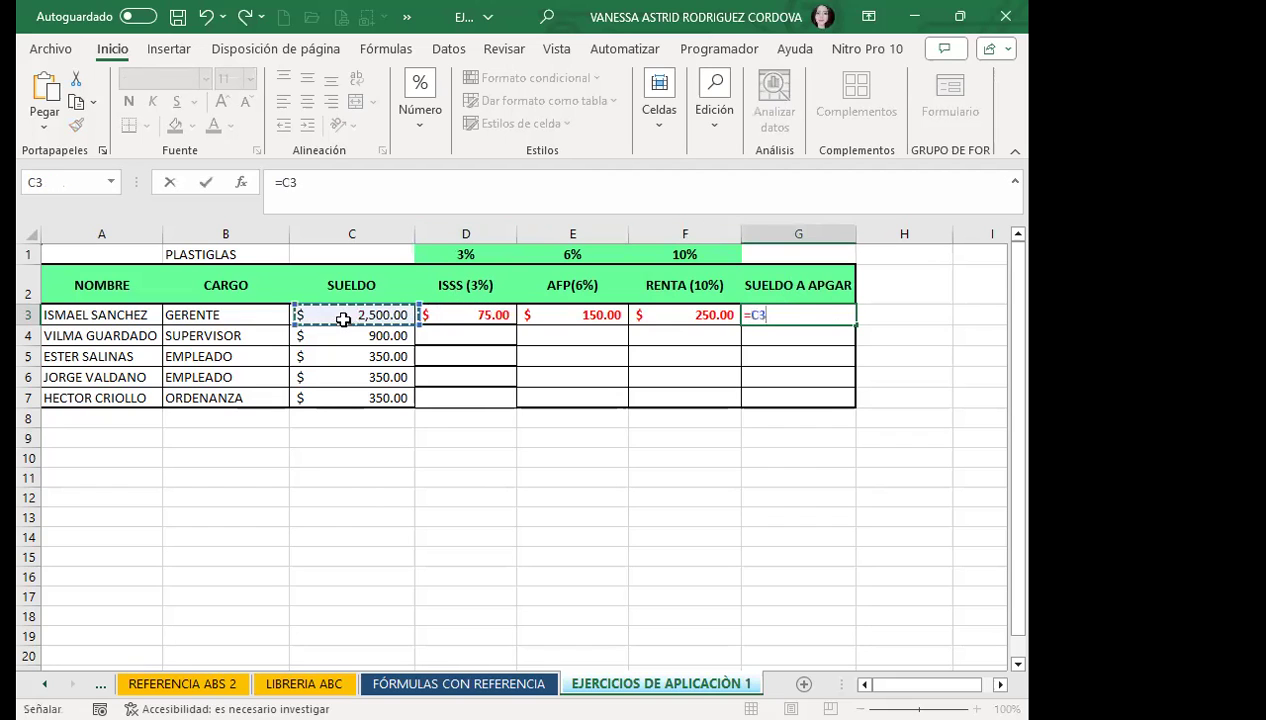
text(-)
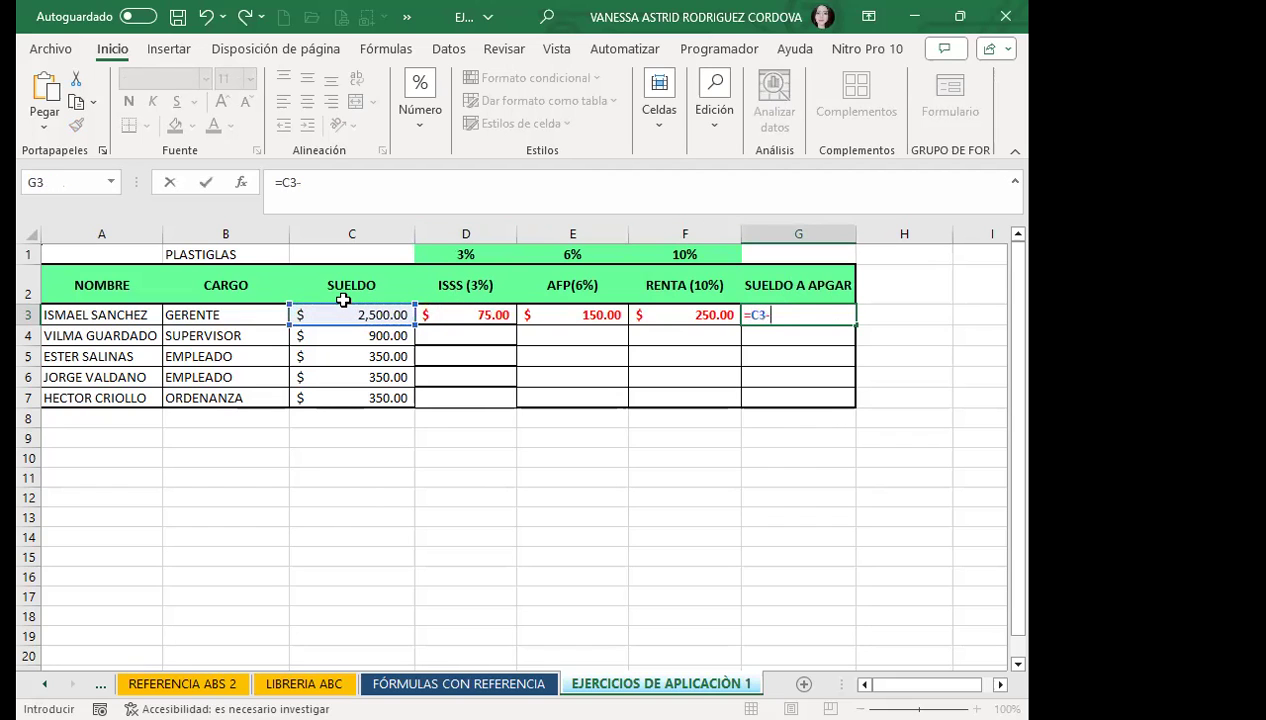
click(444, 317)
text(-)
click(553, 315)
text(-)
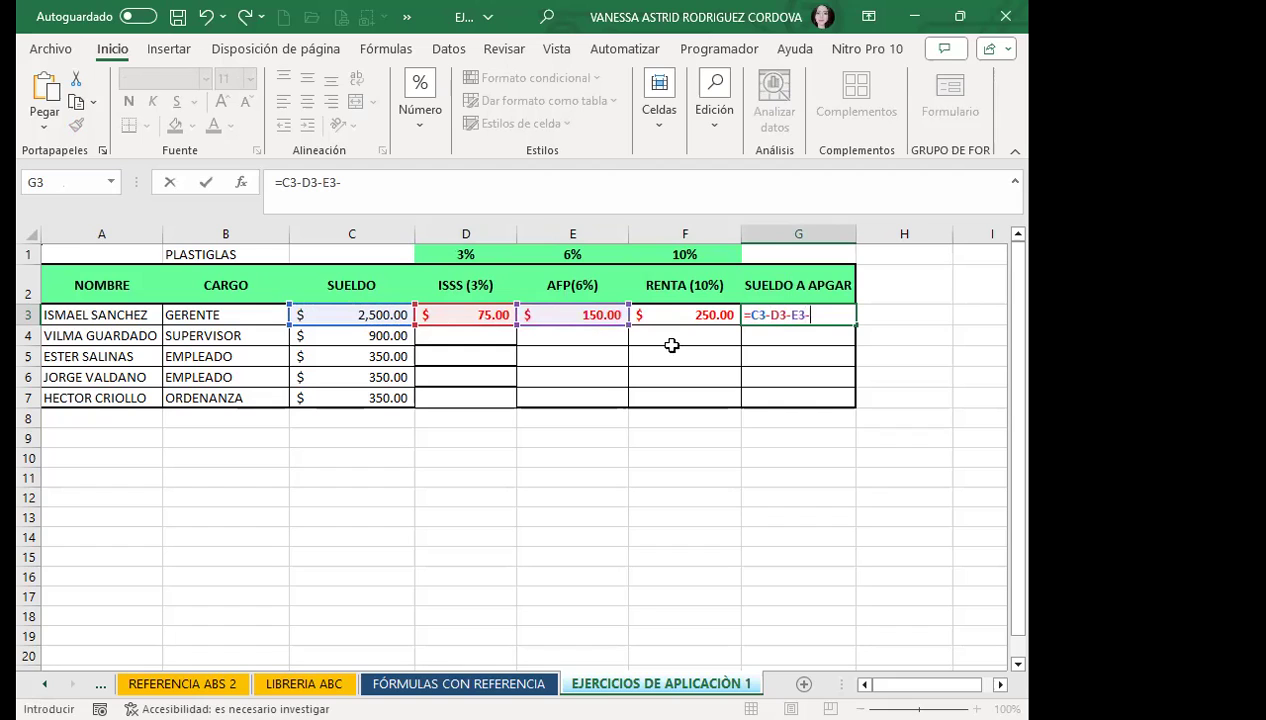
click(670, 313)
key(Return)
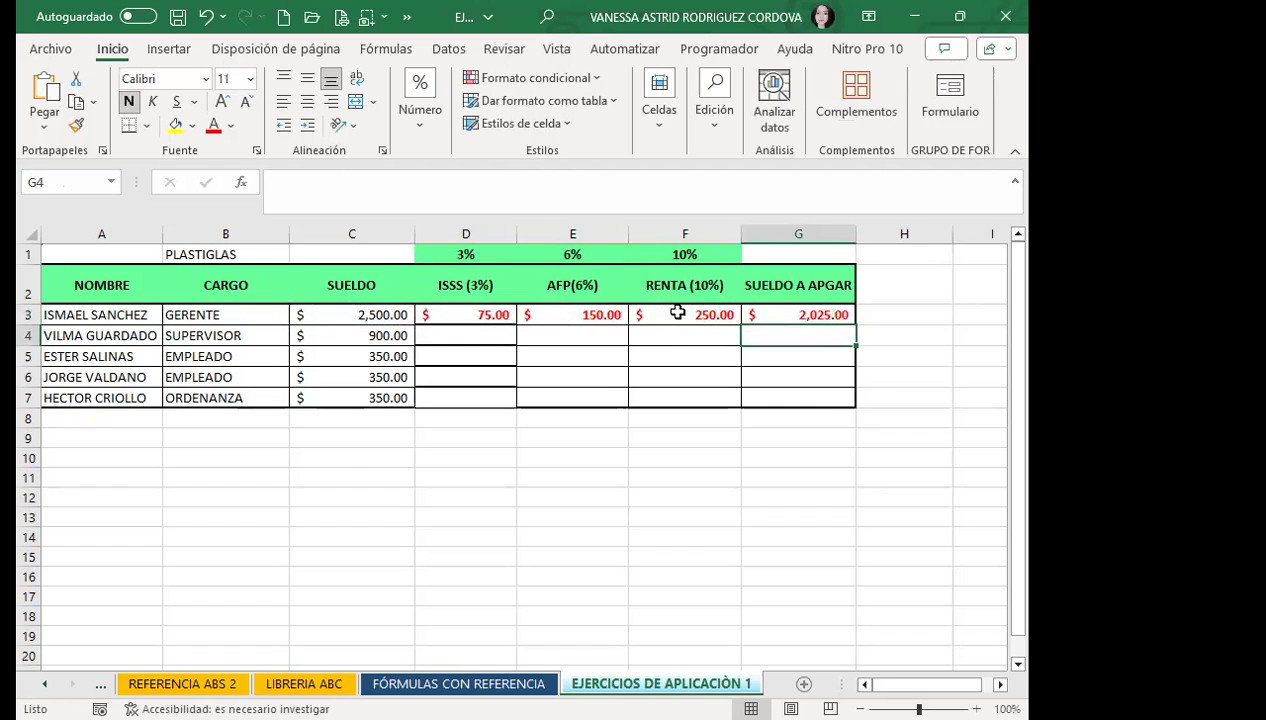
click(790, 314)
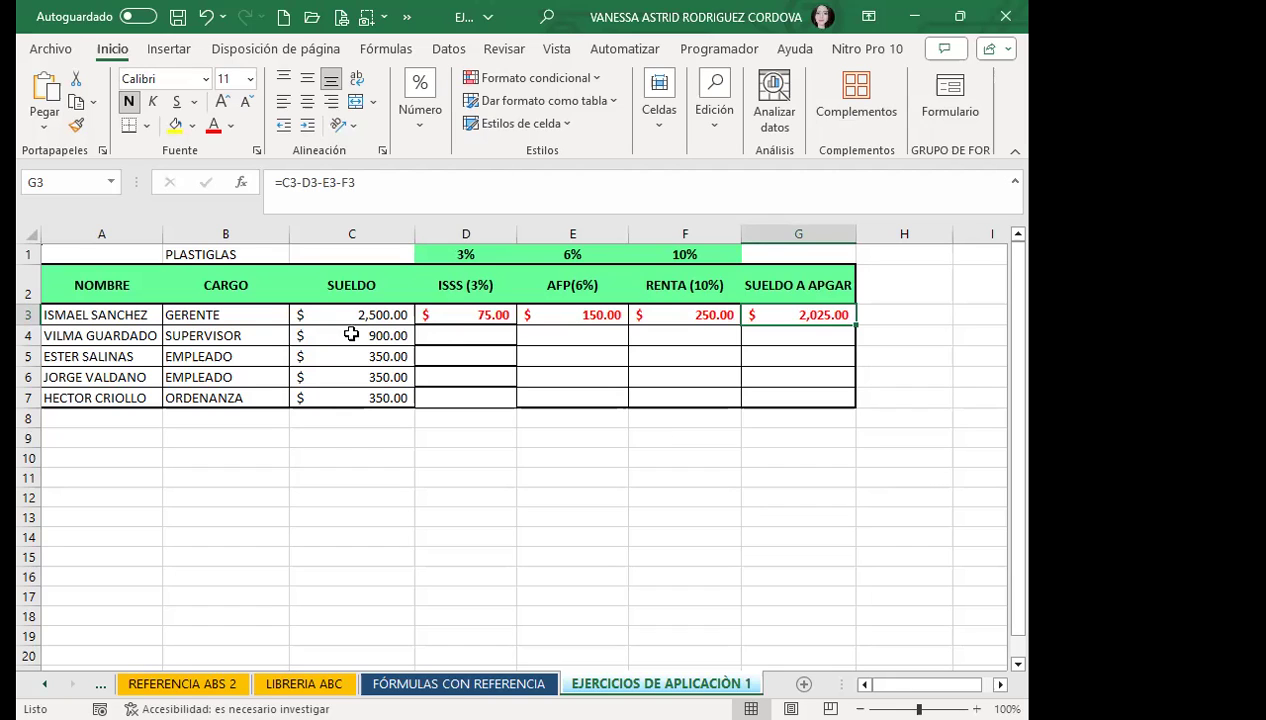
click(445, 332)
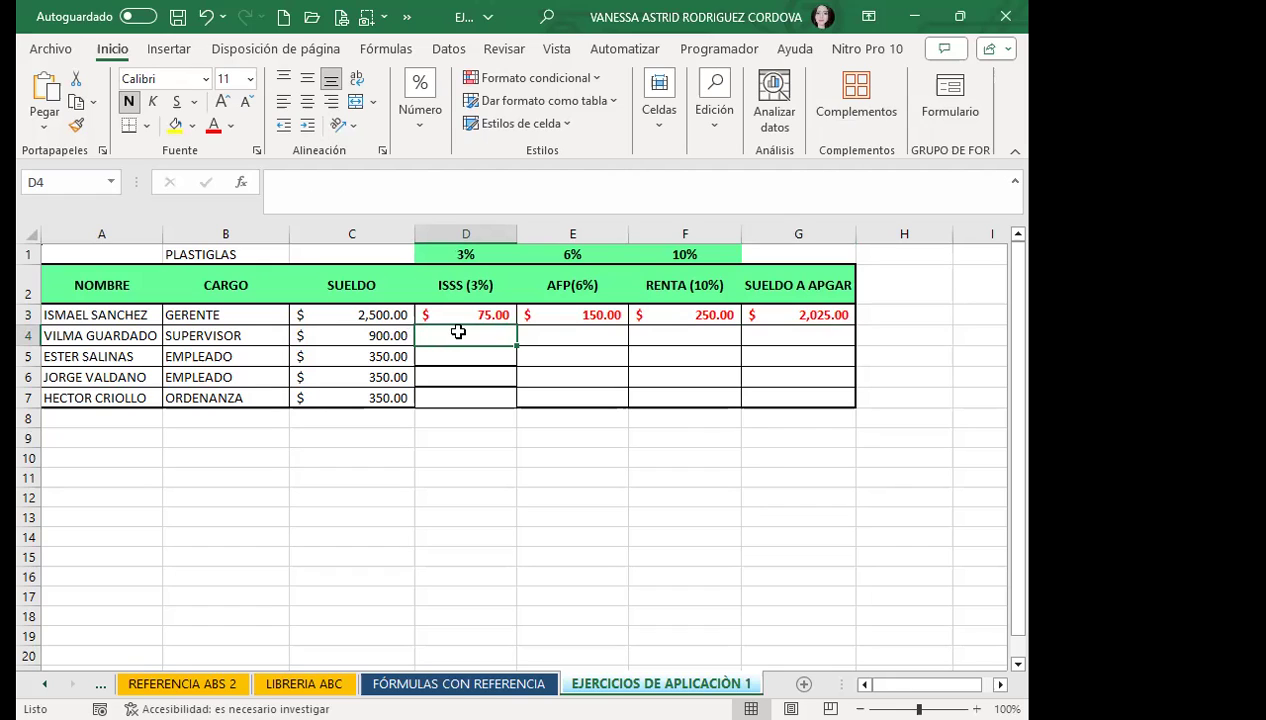
click(447, 312)
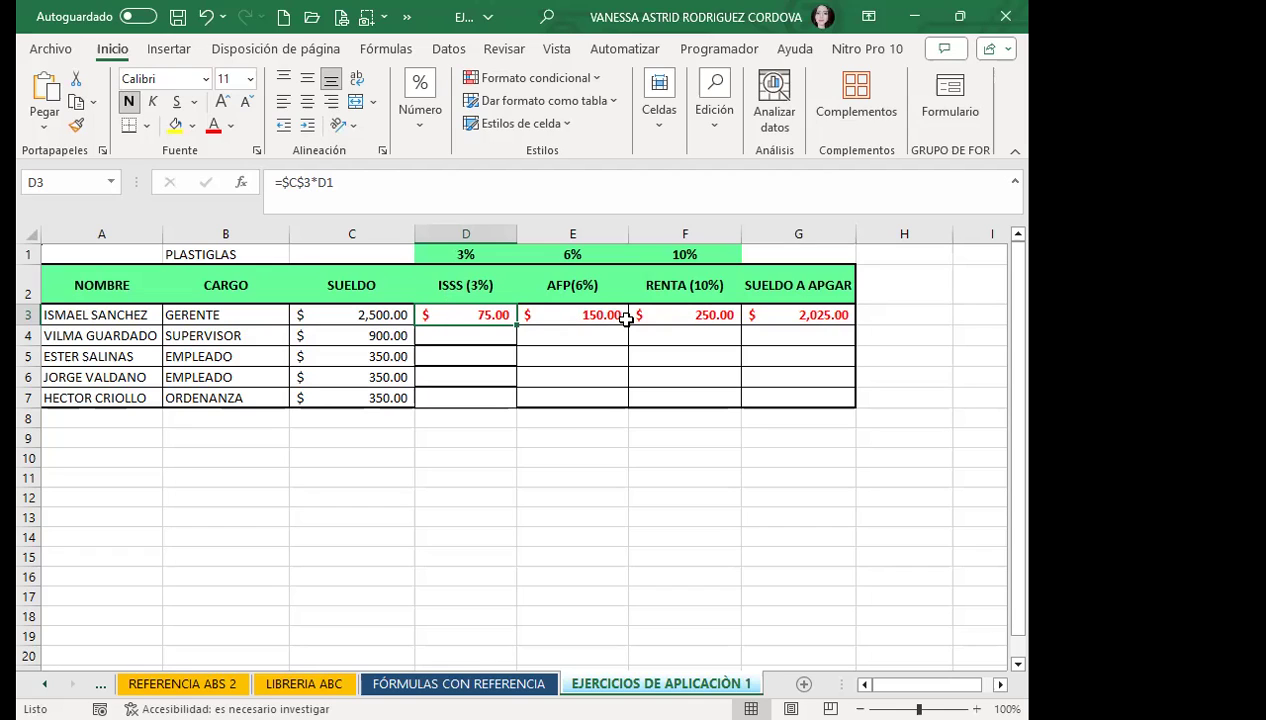
click(325, 320)
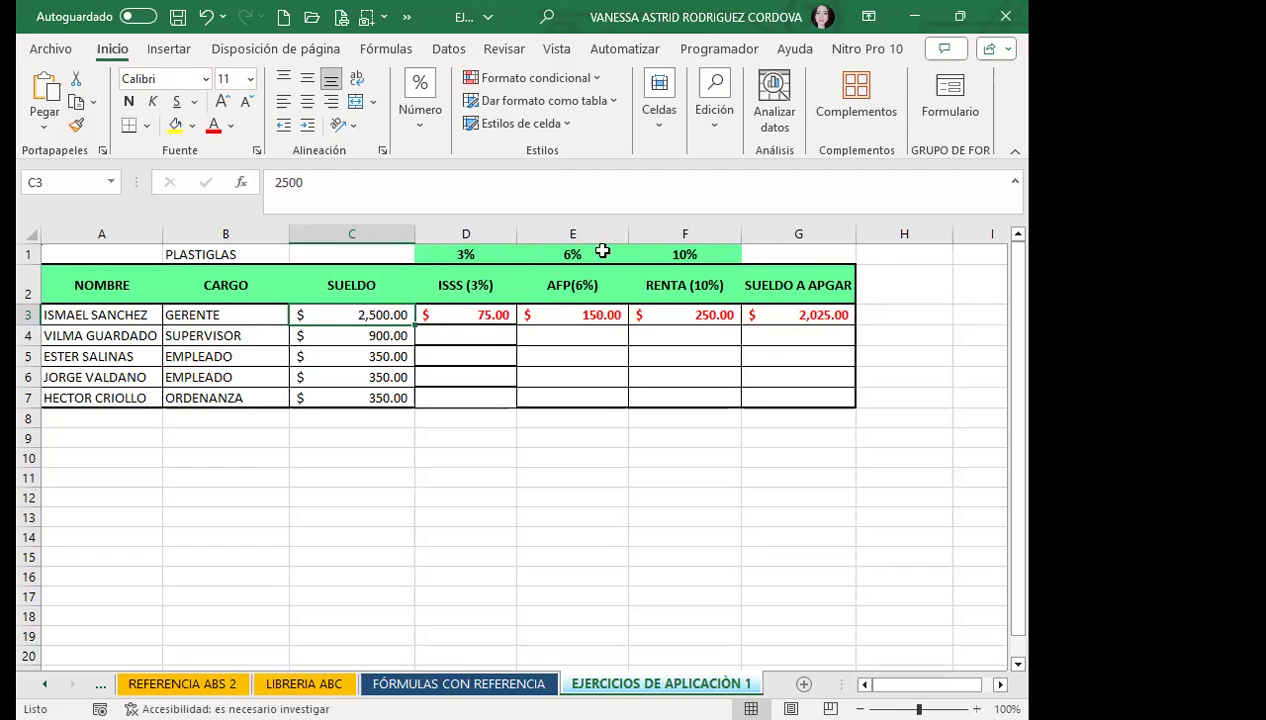
click(475, 317)
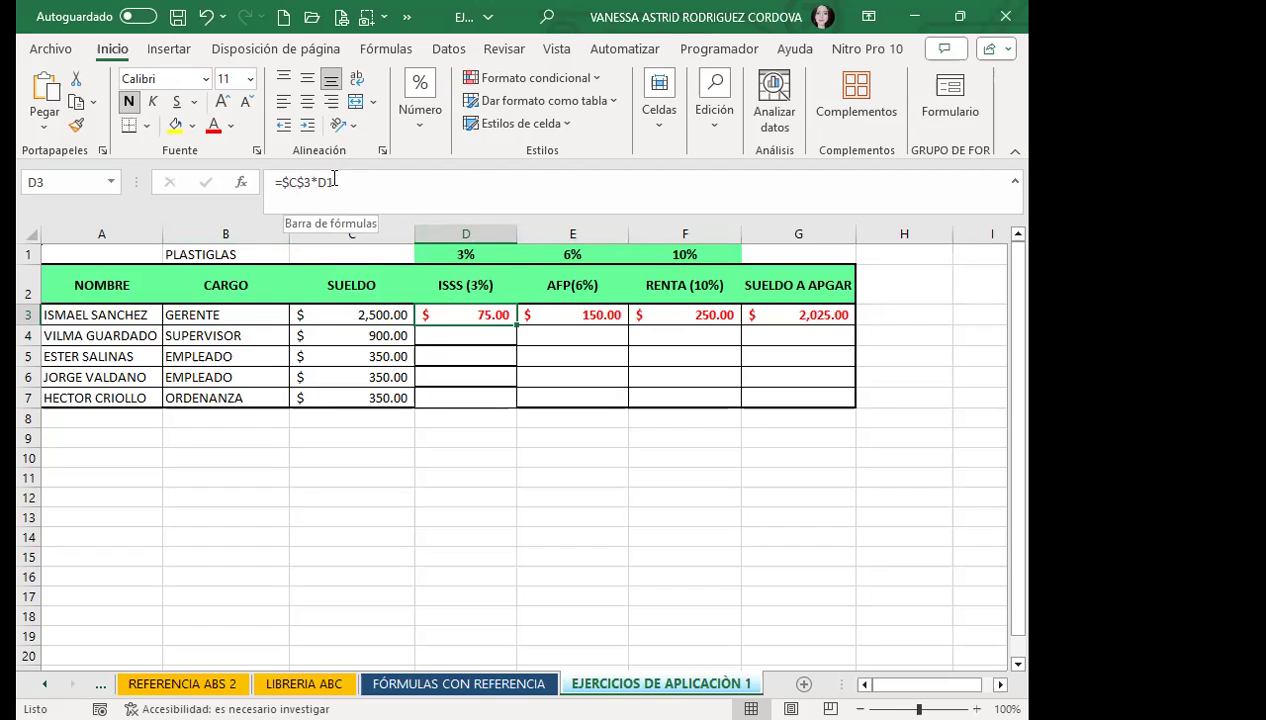
click(569, 313)
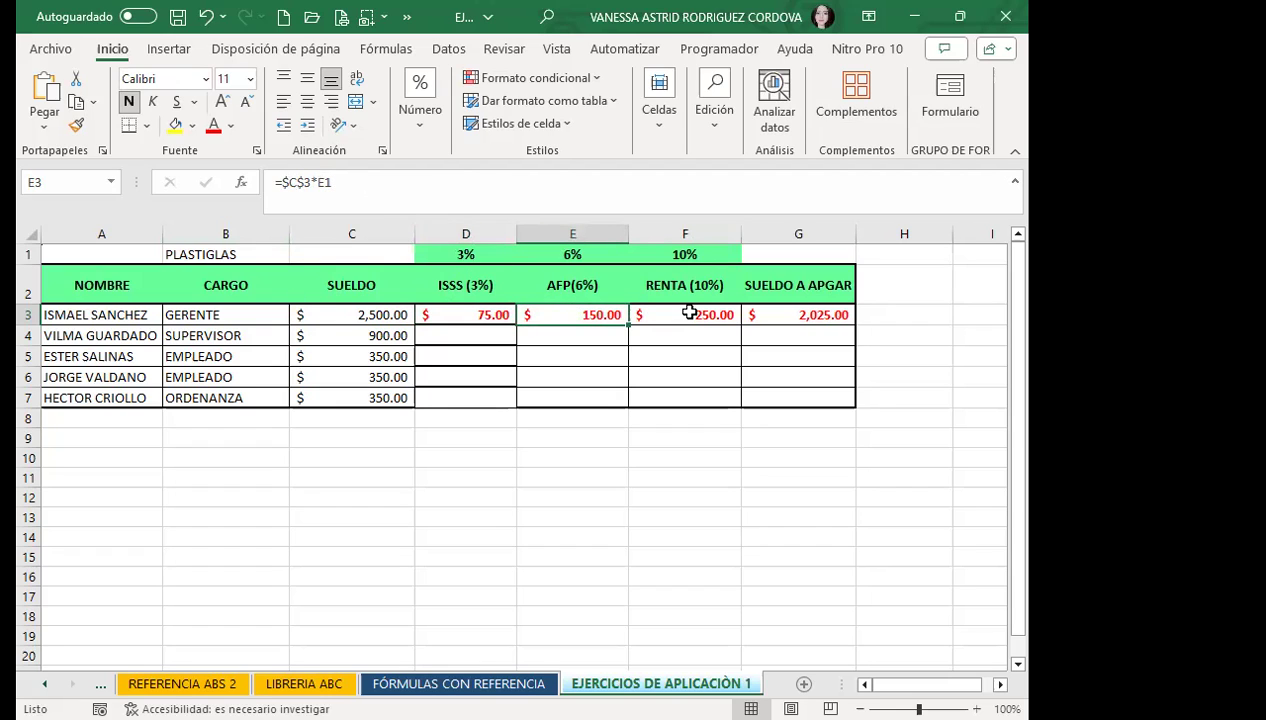
click(682, 313)
click(469, 314)
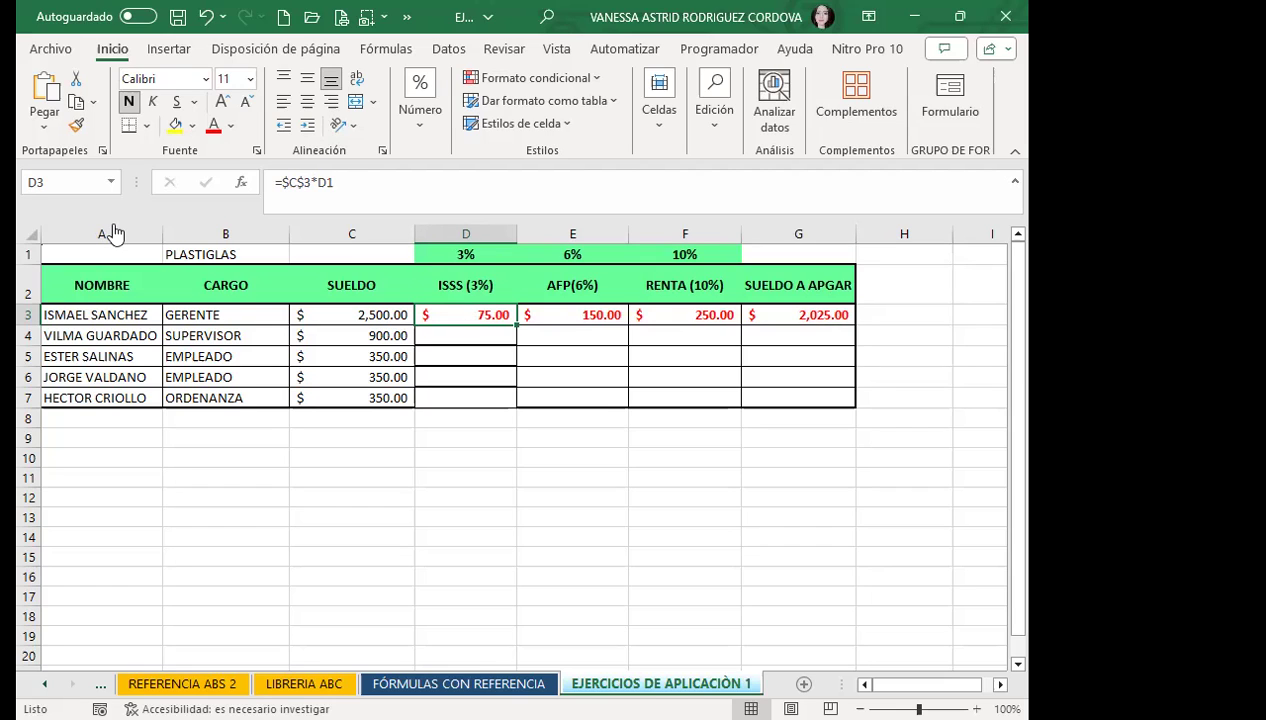
Copy the ISSS formula in D3, then cancel the pending copy
key(ctrl+c)
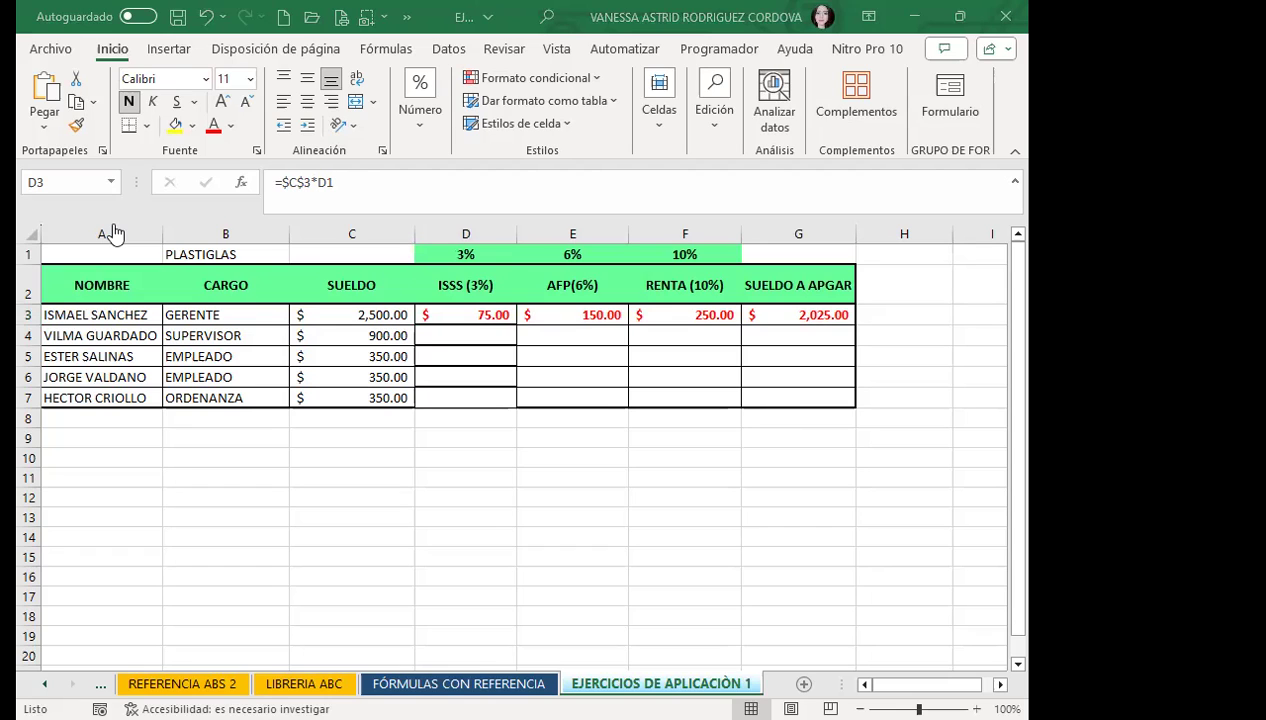
key(Return)
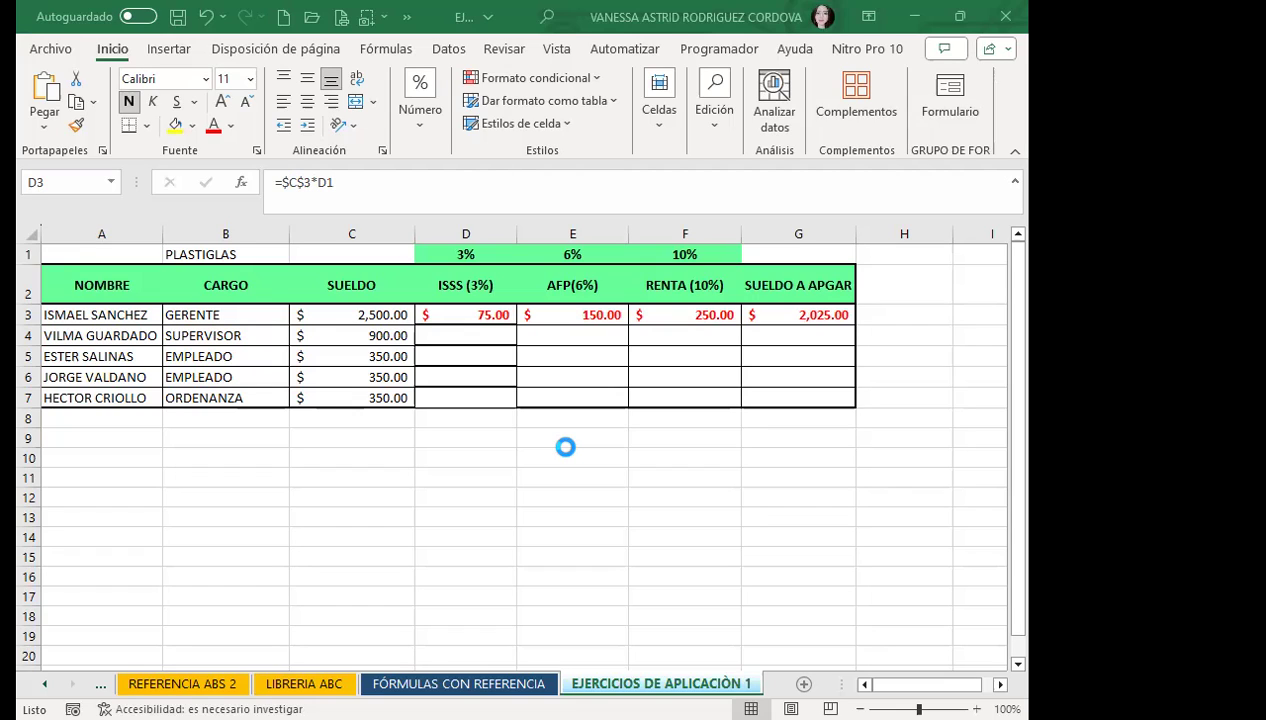
click(466, 512)
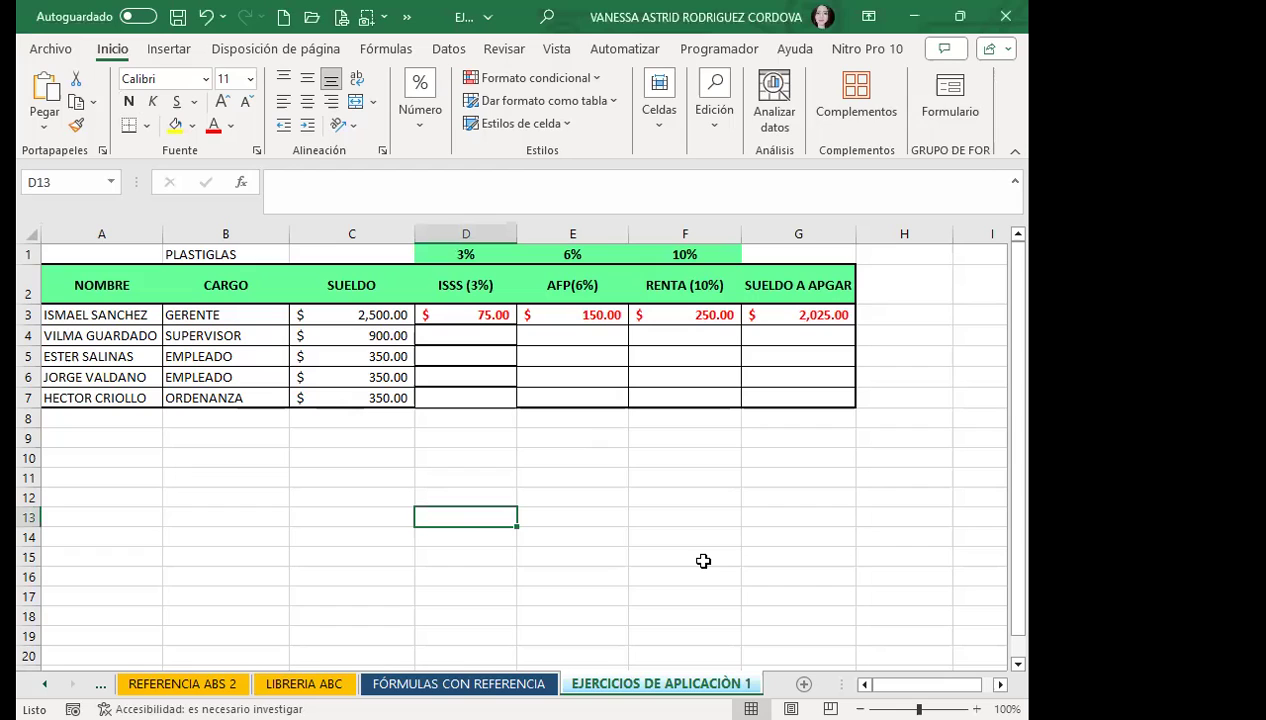
click(455, 313)
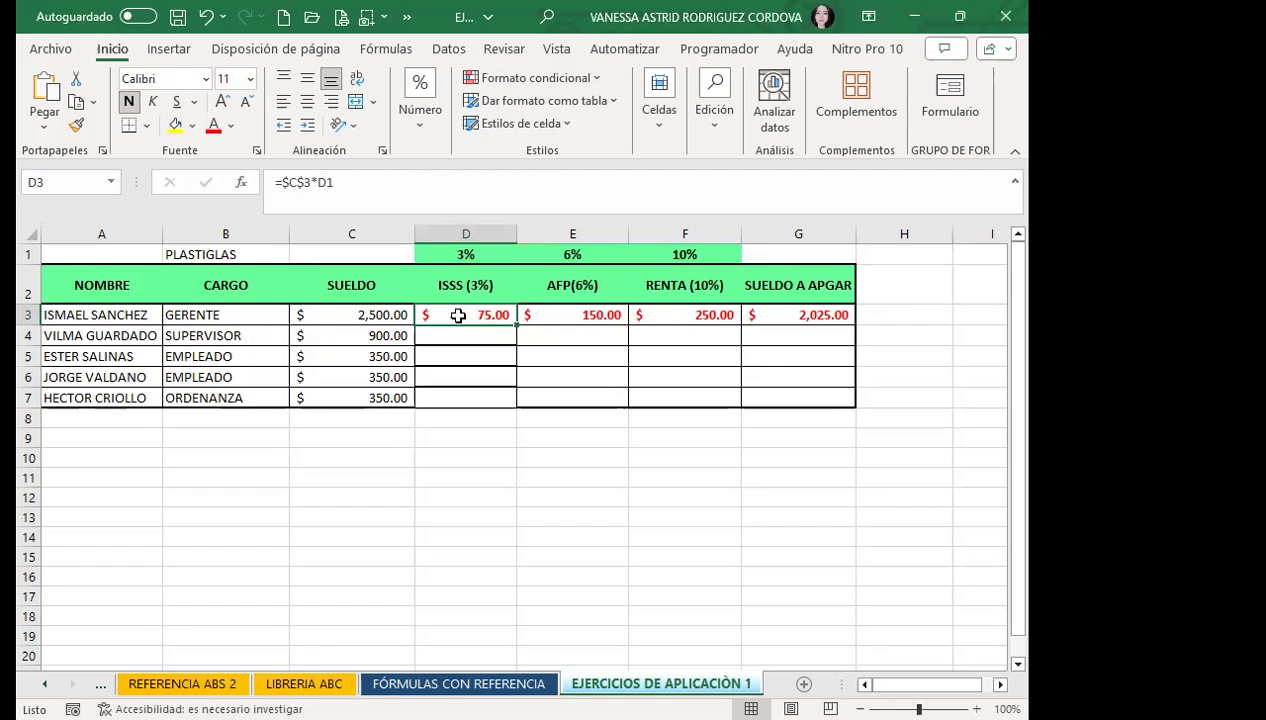
click(460, 397)
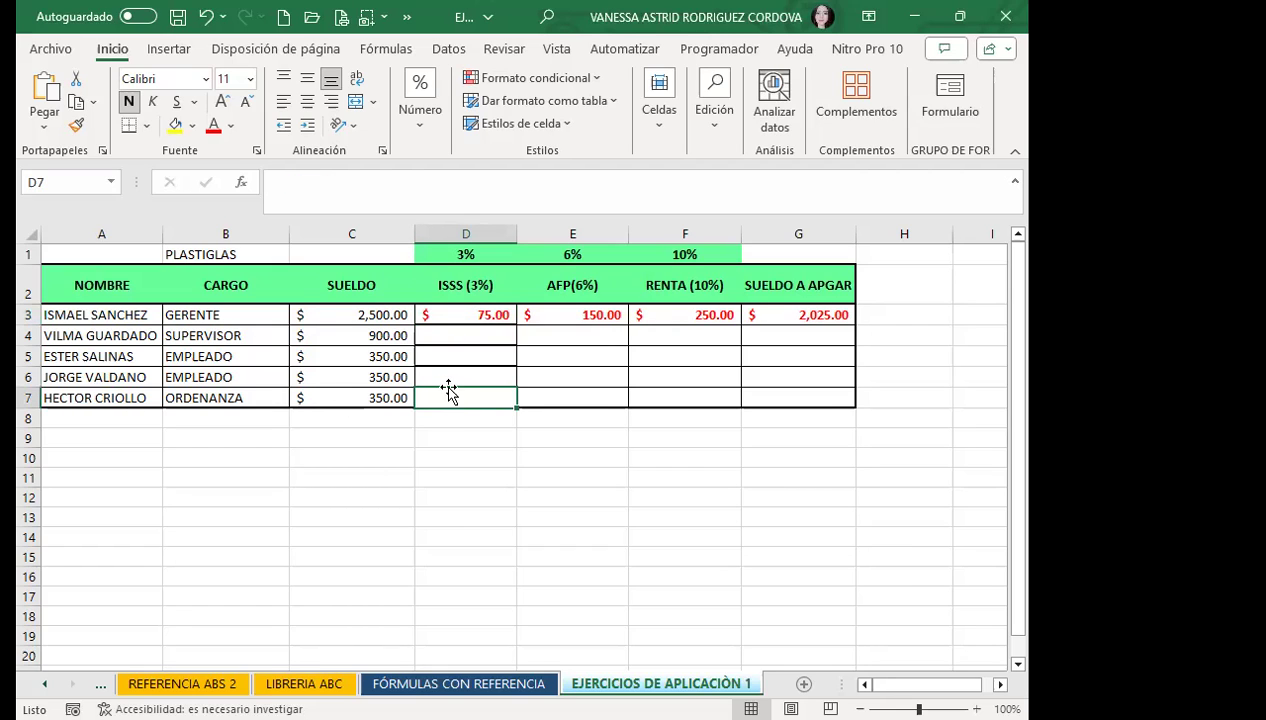
click(442, 357)
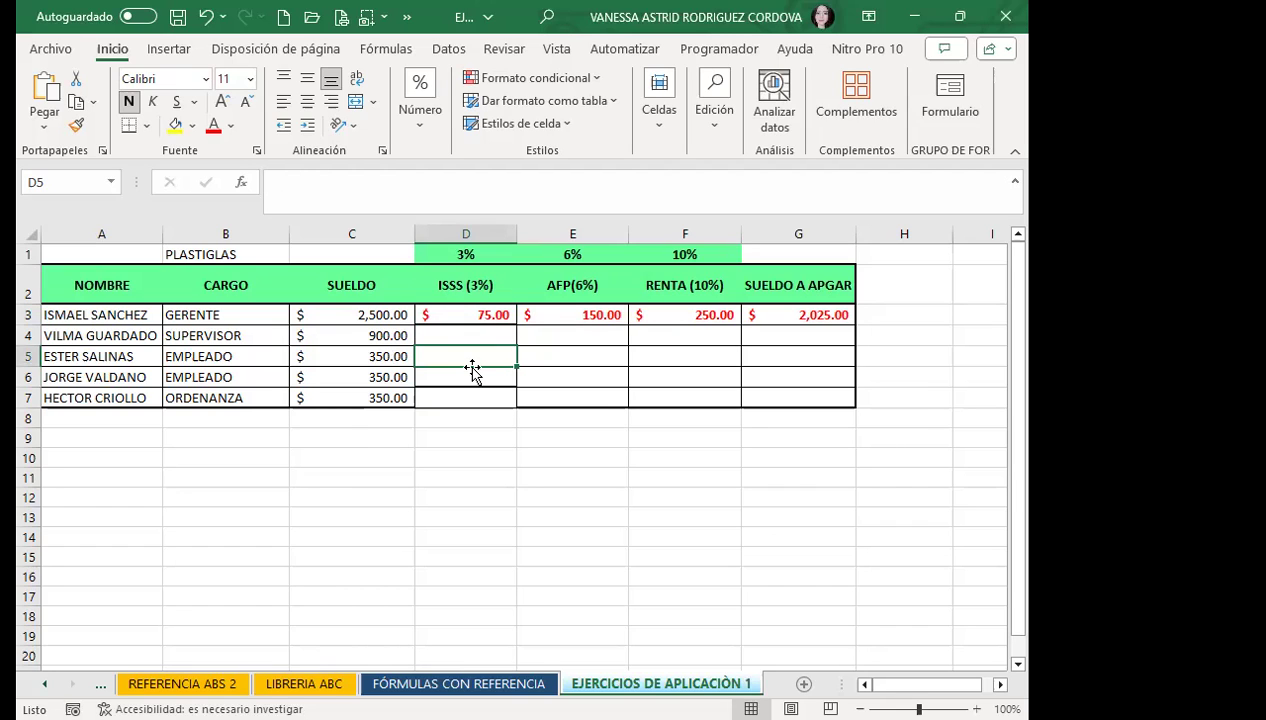
click(452, 317)
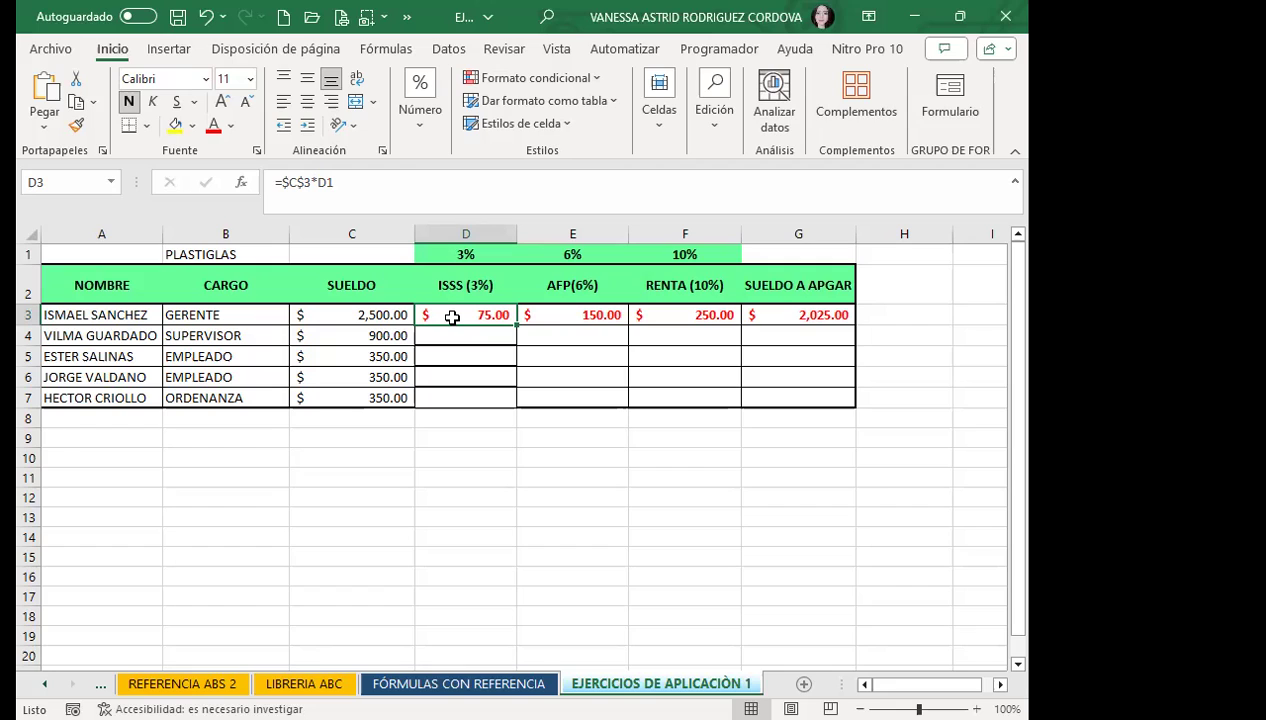
Enter =$C$6*D1 in D6 to get the 3% ISSS deduction of $10.50 on the 350.00 salary
click(452, 375)
text(=)
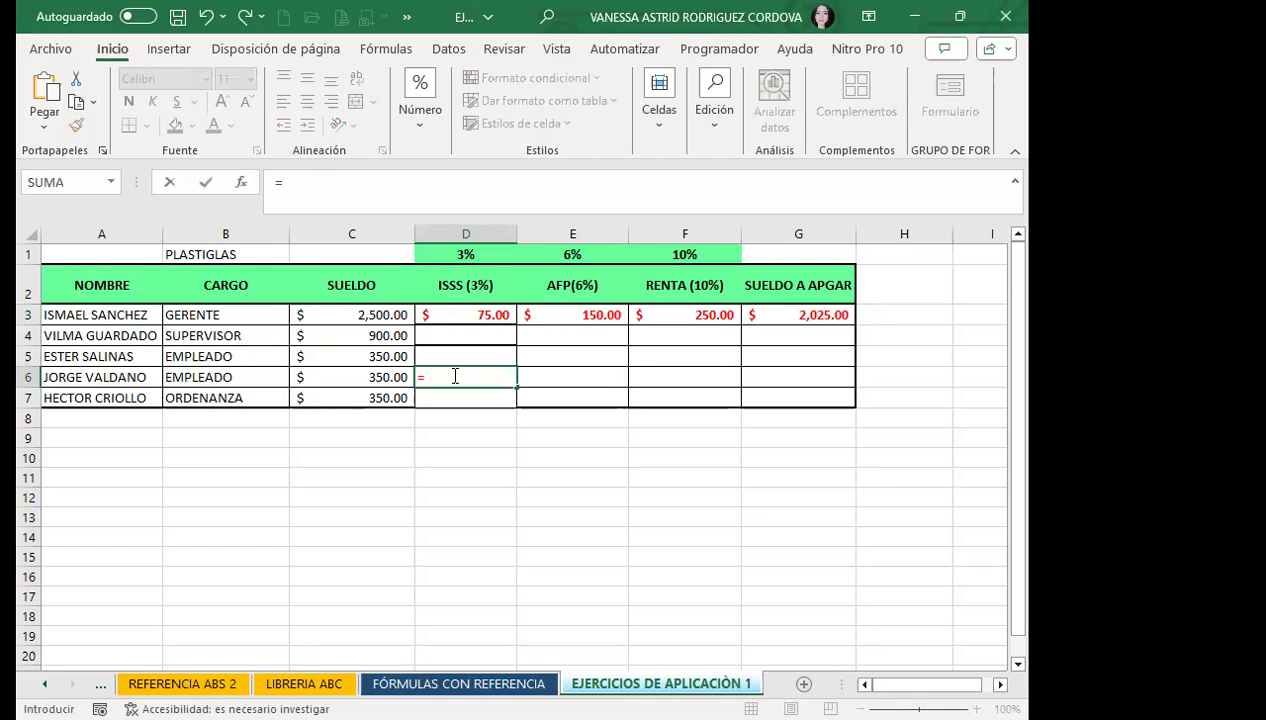
click(349, 375)
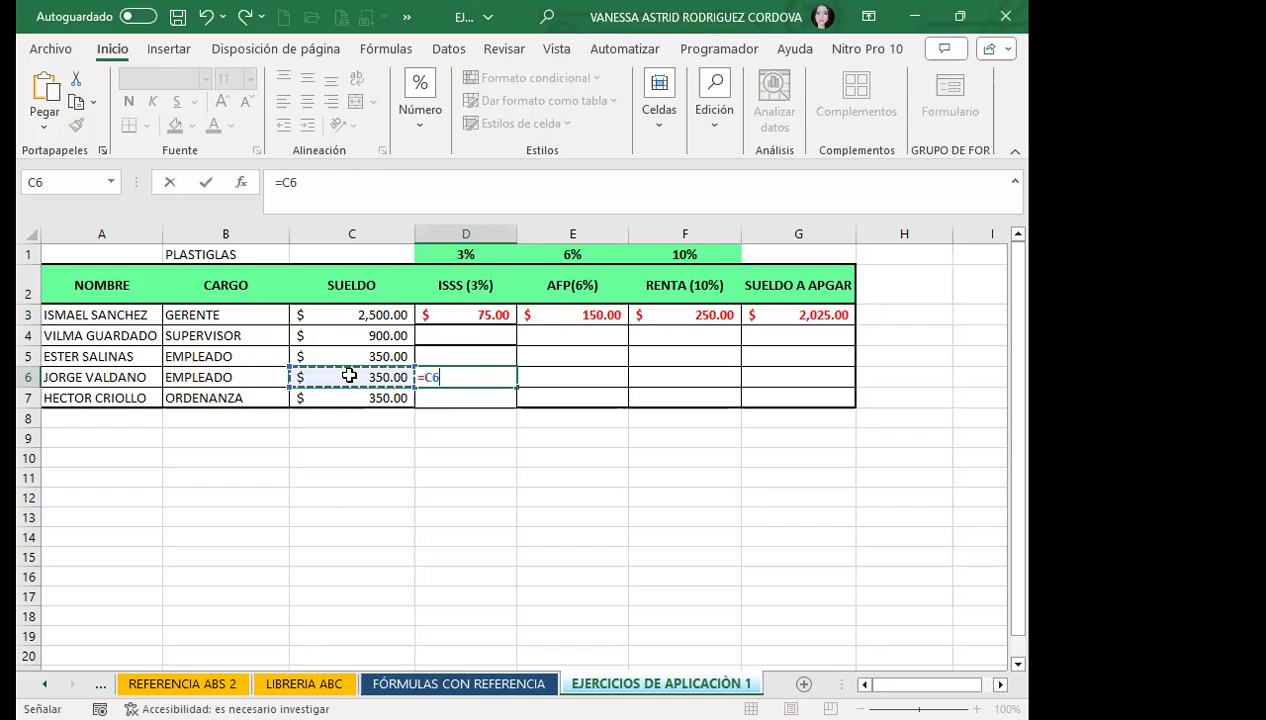
key(F4)
text(*)
click(506, 255)
key(Return)
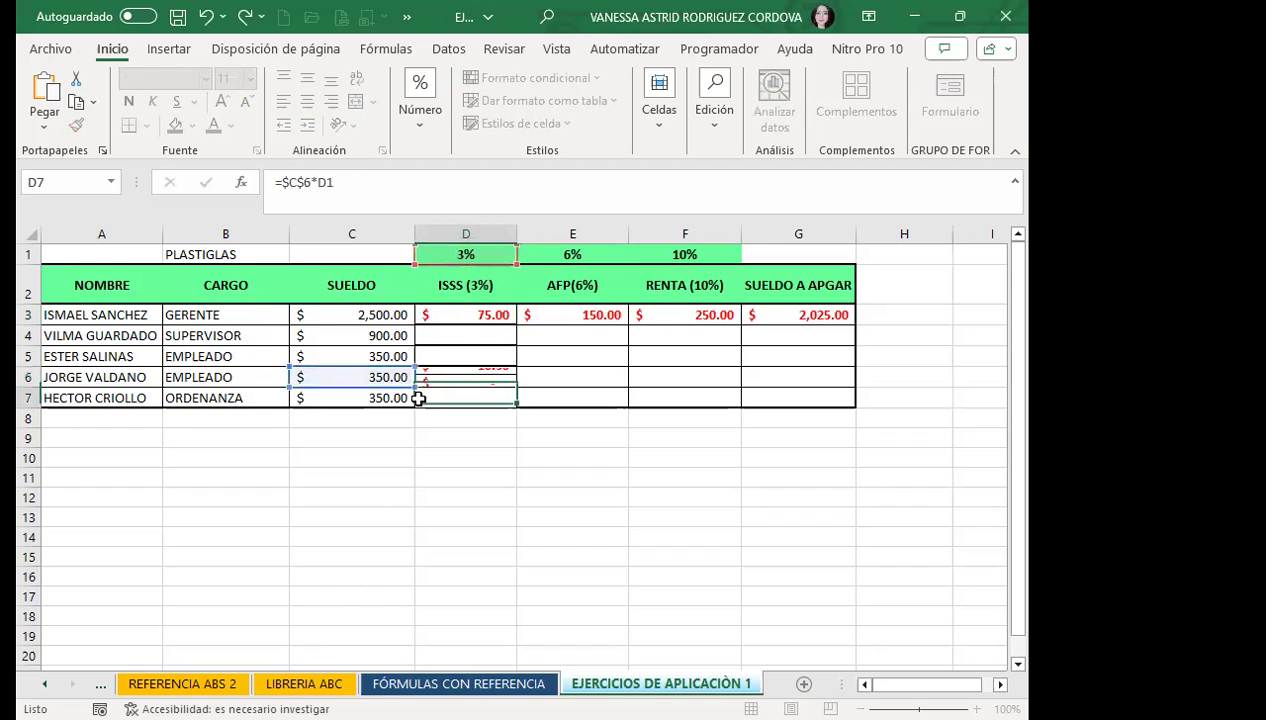
click(475, 375)
Fill D6 across to F6 (AFP 21.00, RENTA 35.00) and copy G3's net pay formula down to G7
drag(515, 388, 735, 378)
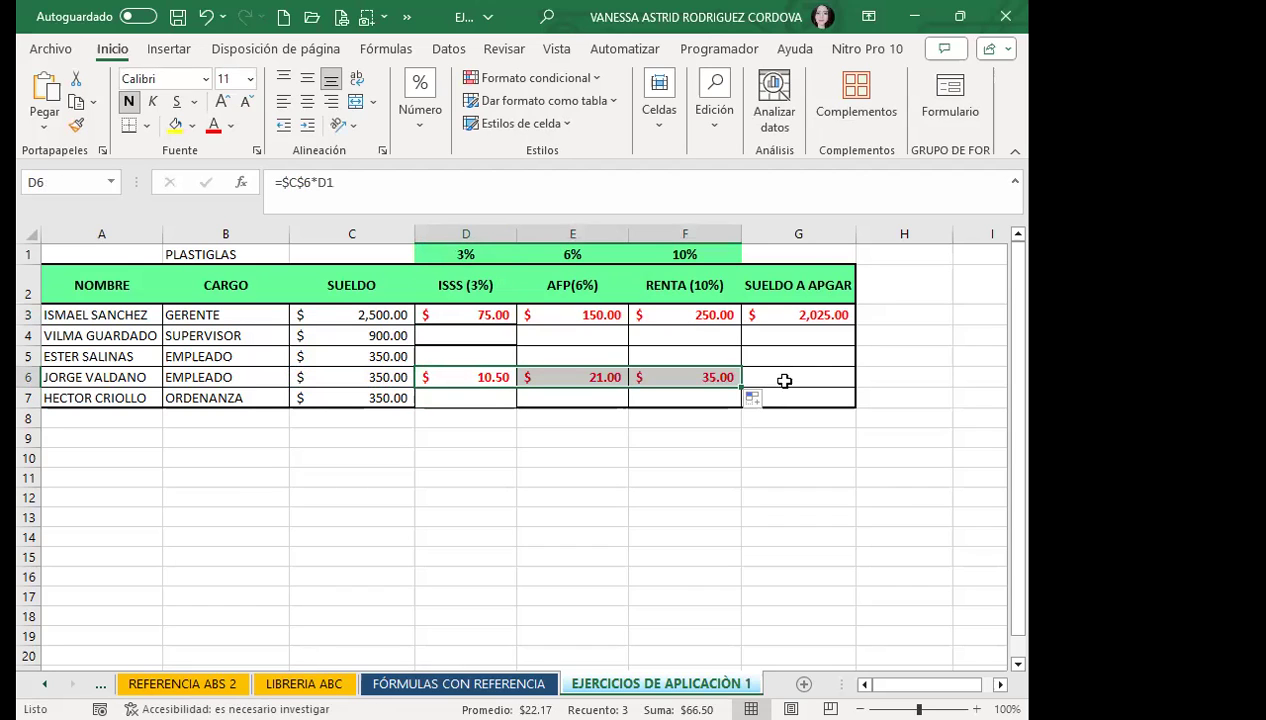
click(842, 315)
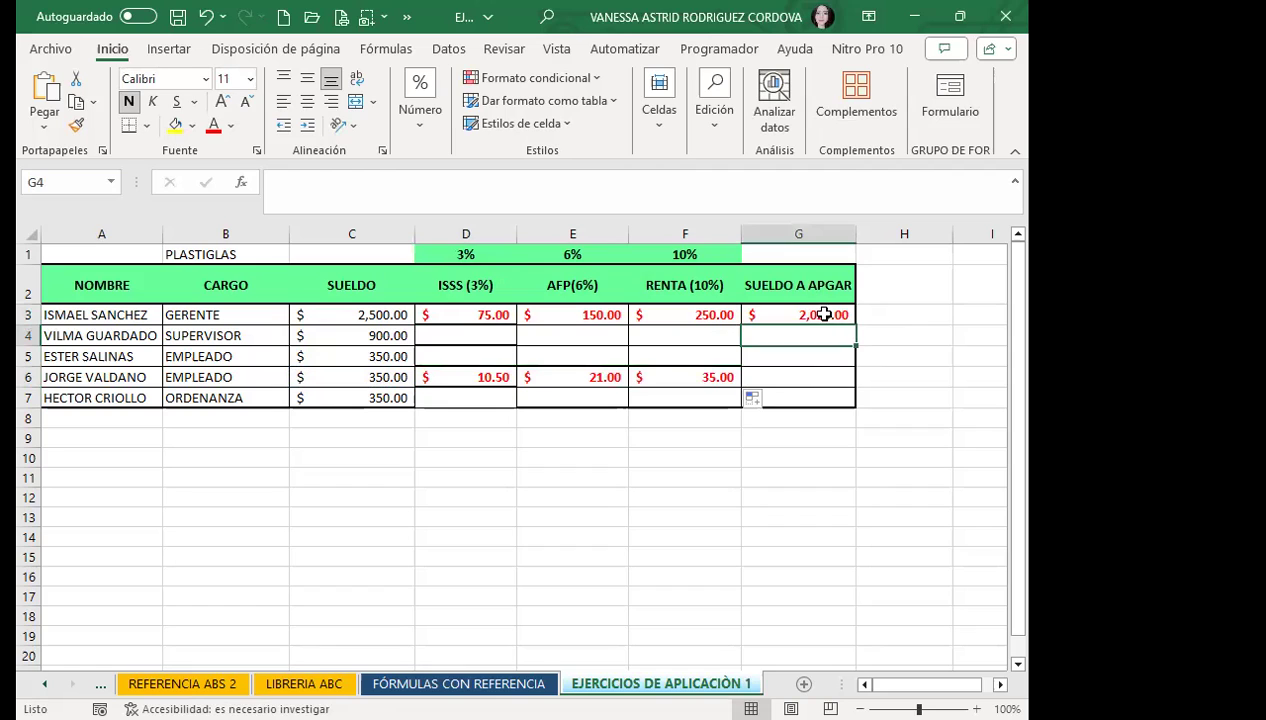
drag(855, 322, 831, 400)
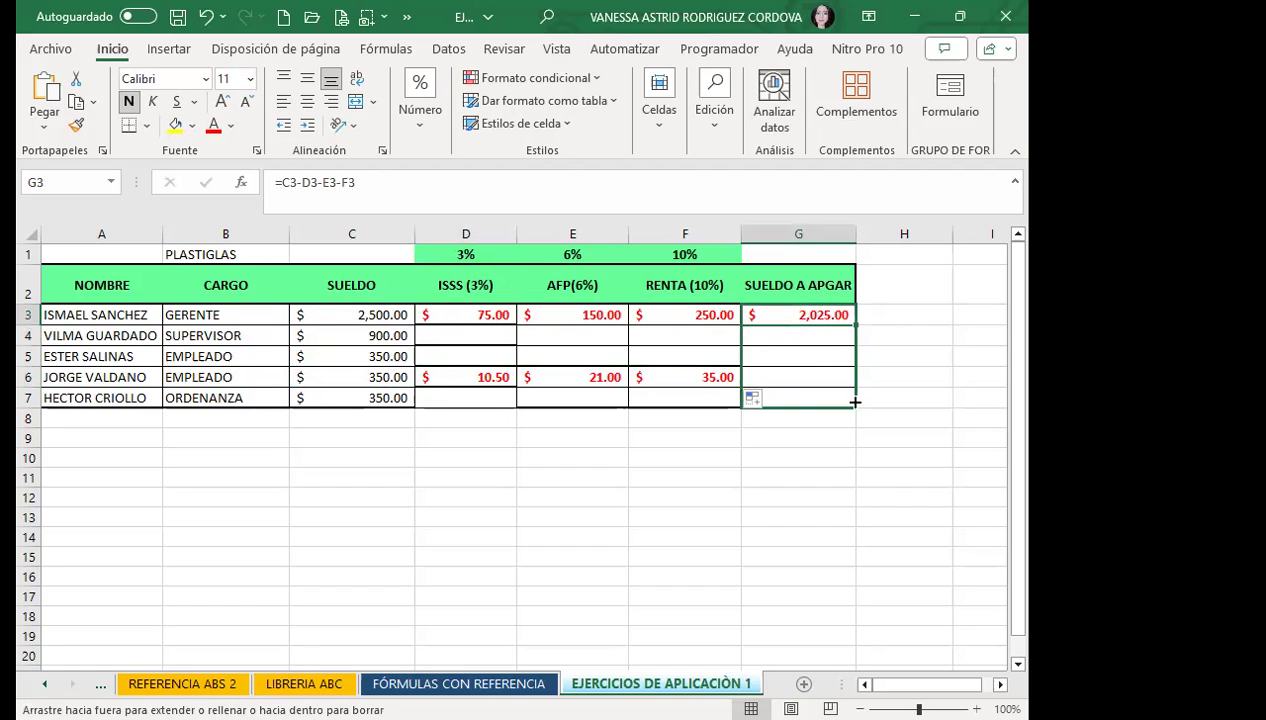
click(770, 372)
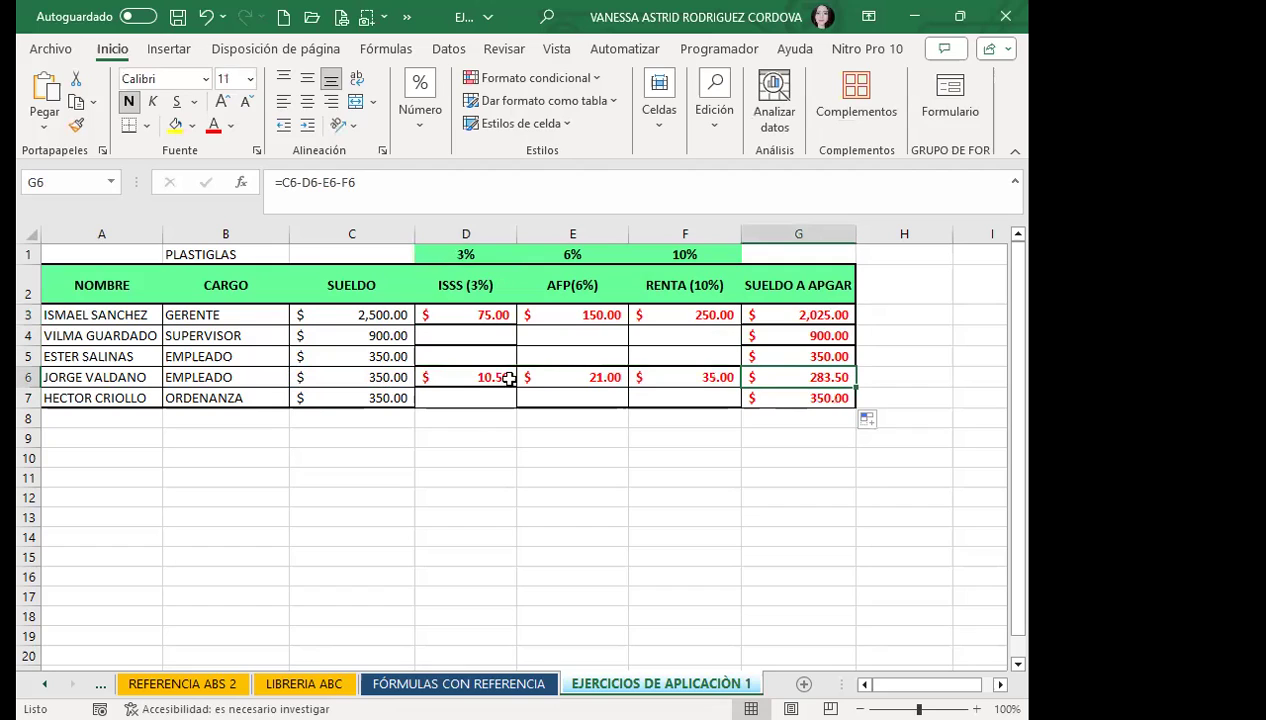
click(457, 316)
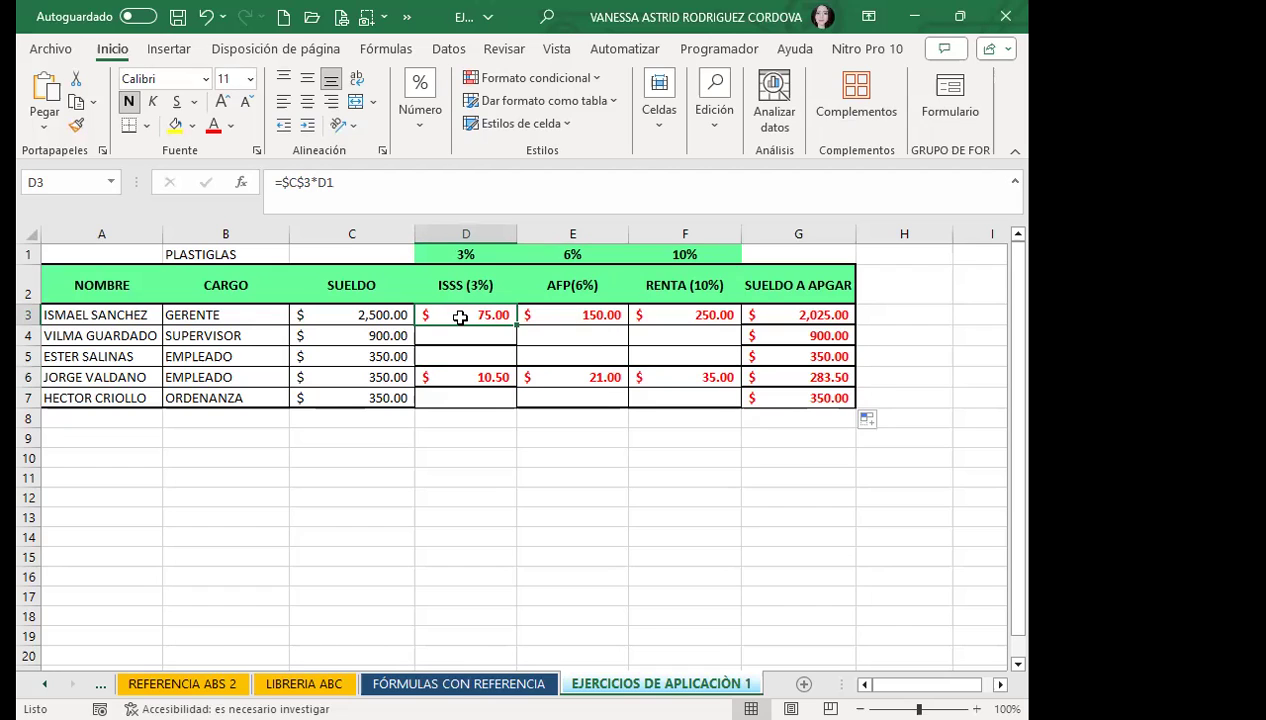
Lock only the salary column in D3, so the formula reads =$C3*D1
click(287, 182)
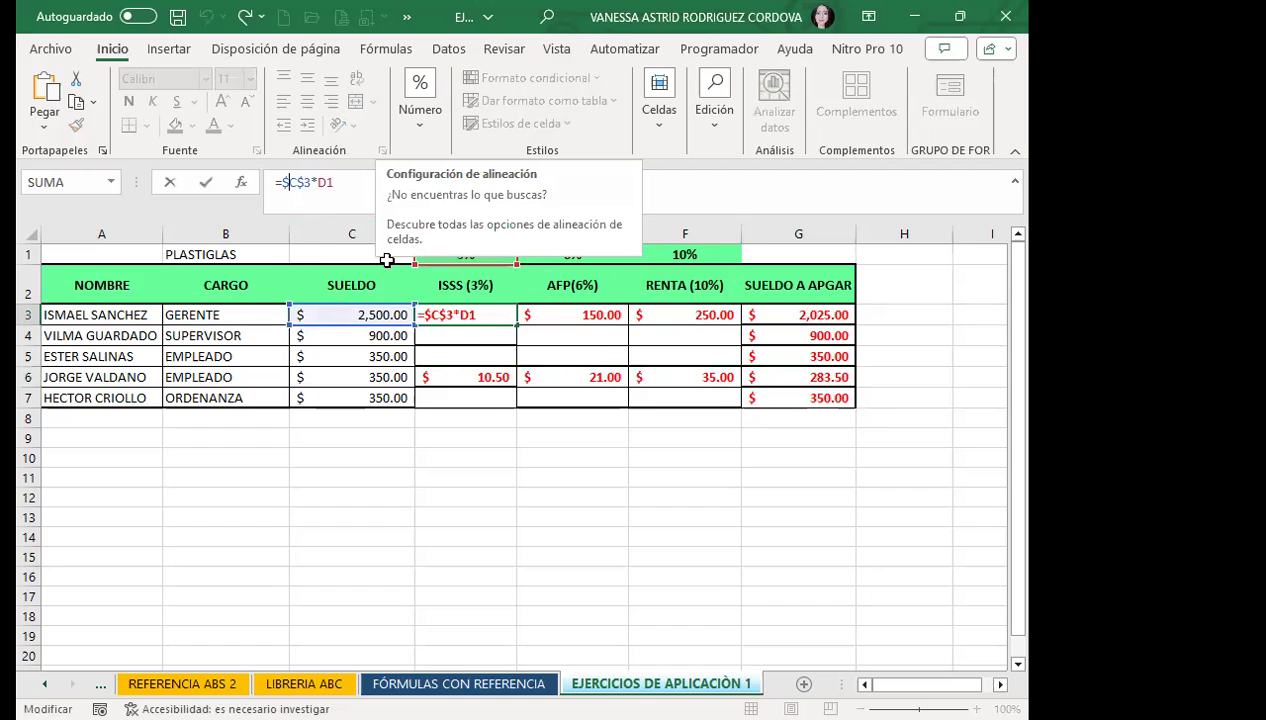
key(F4)
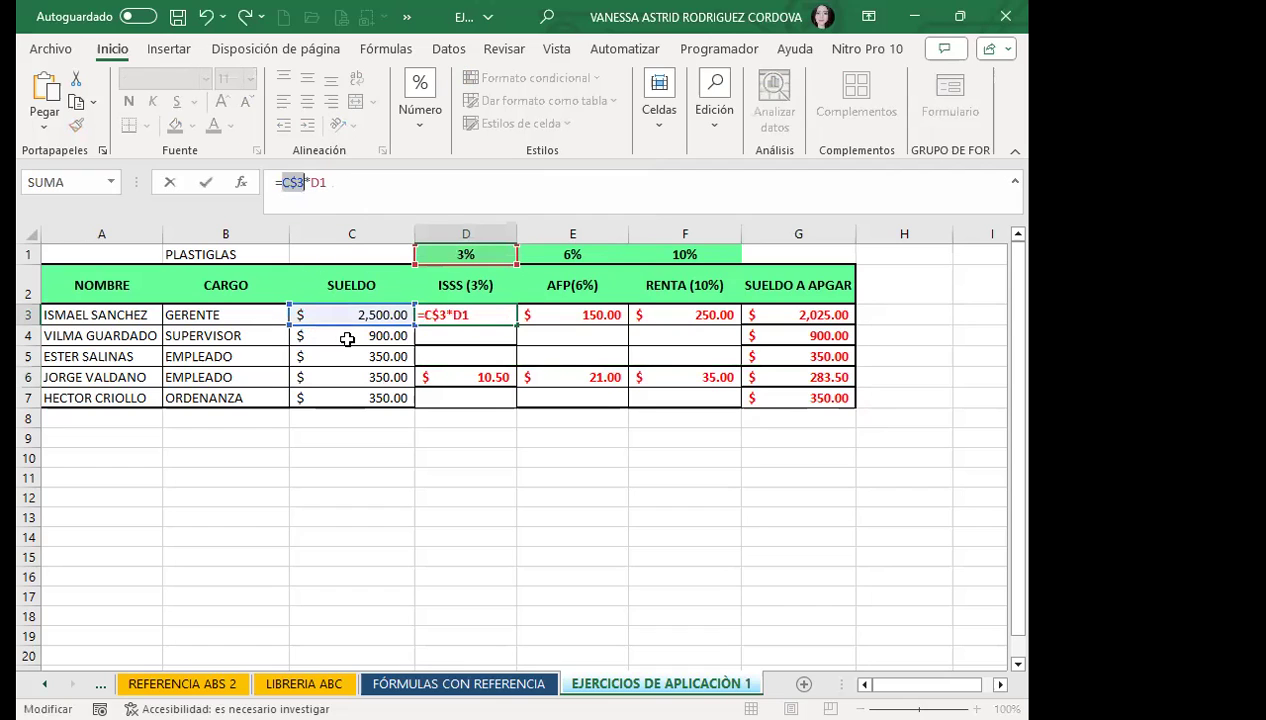
key(F4)
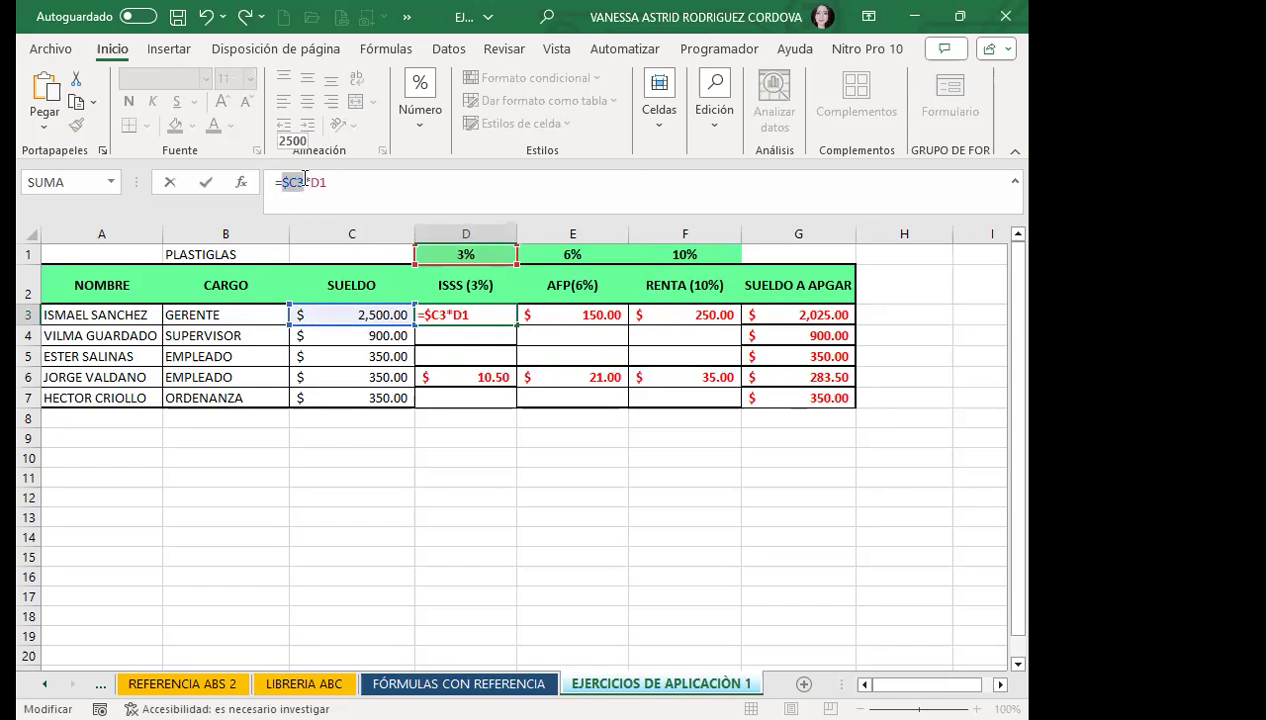
key(Return)
click(457, 312)
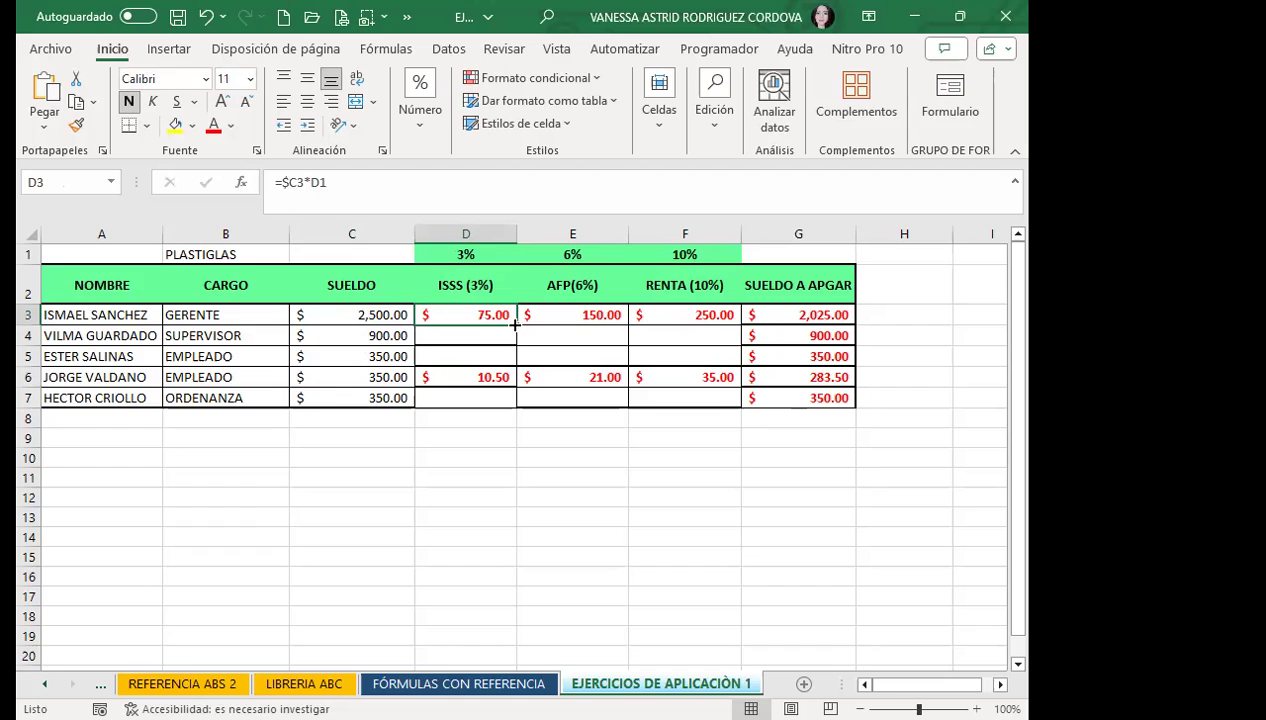
Make the D1 rate reference absolute so D3 reads =$C3*$D$1
click(326, 182)
key(F4)
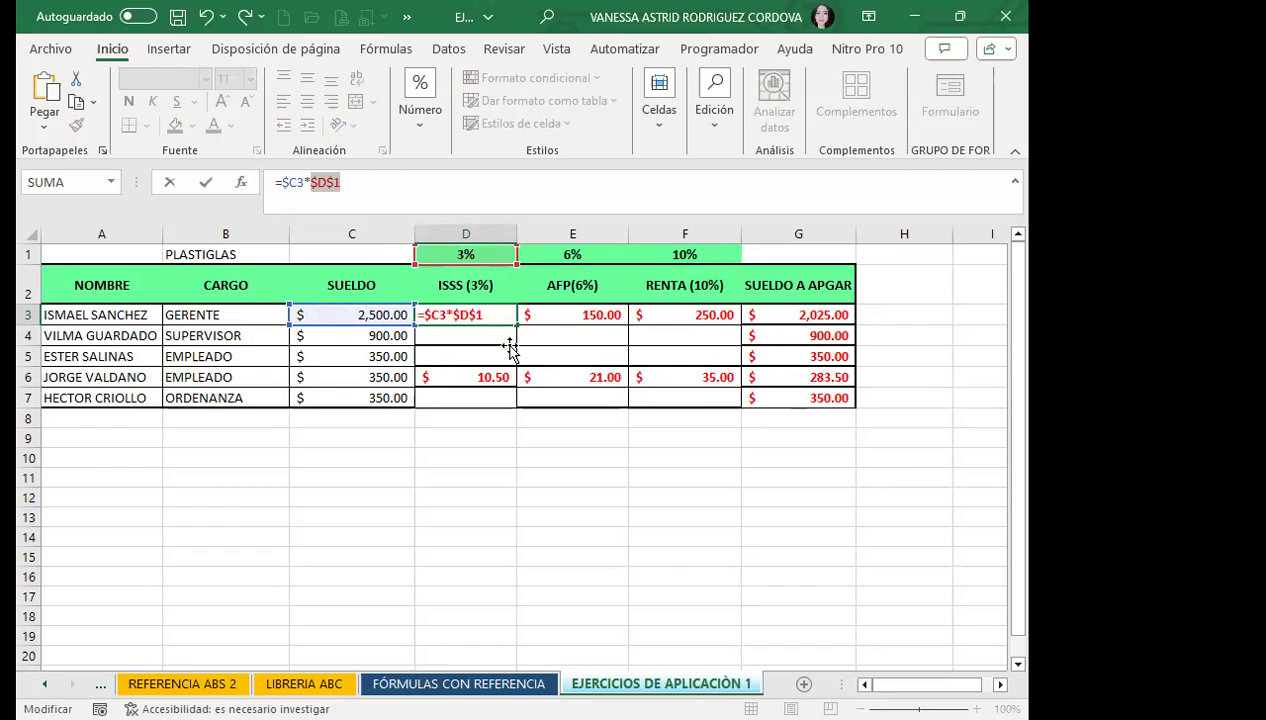
key(Return)
click(498, 318)
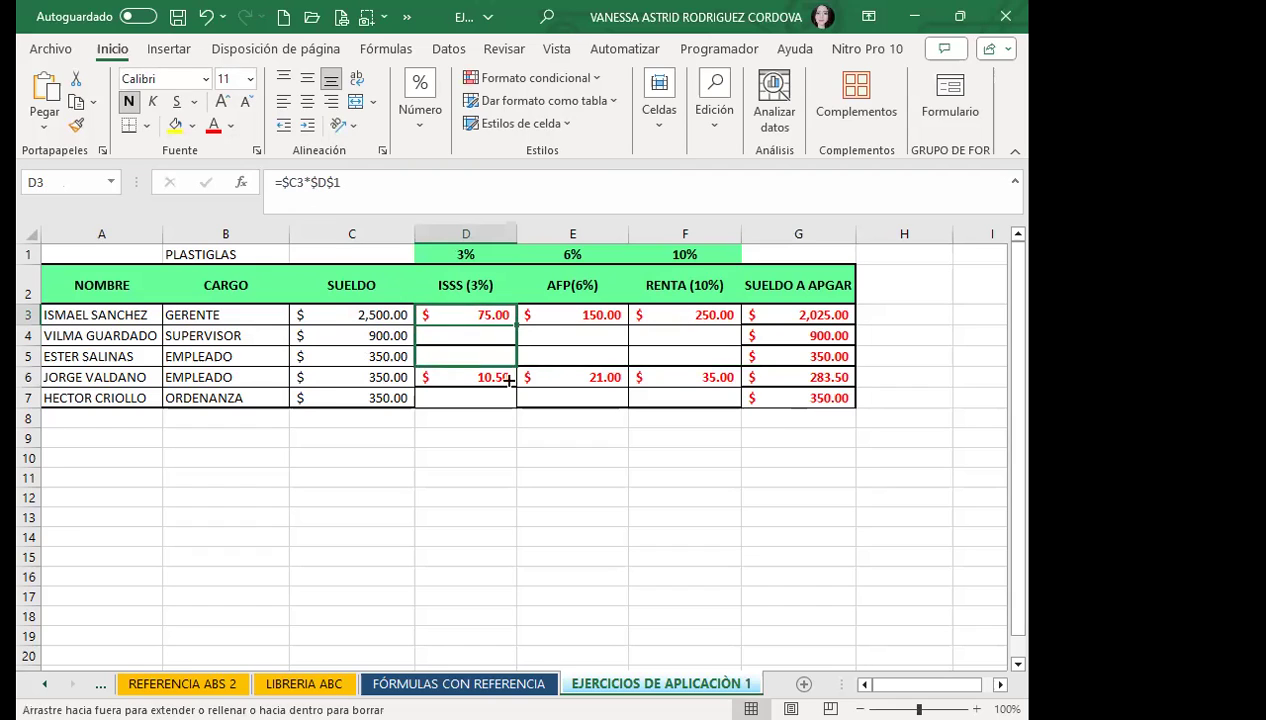
Fill the D3 ISSS formula down to D7 and inspect the copied results
drag(516, 322, 498, 404)
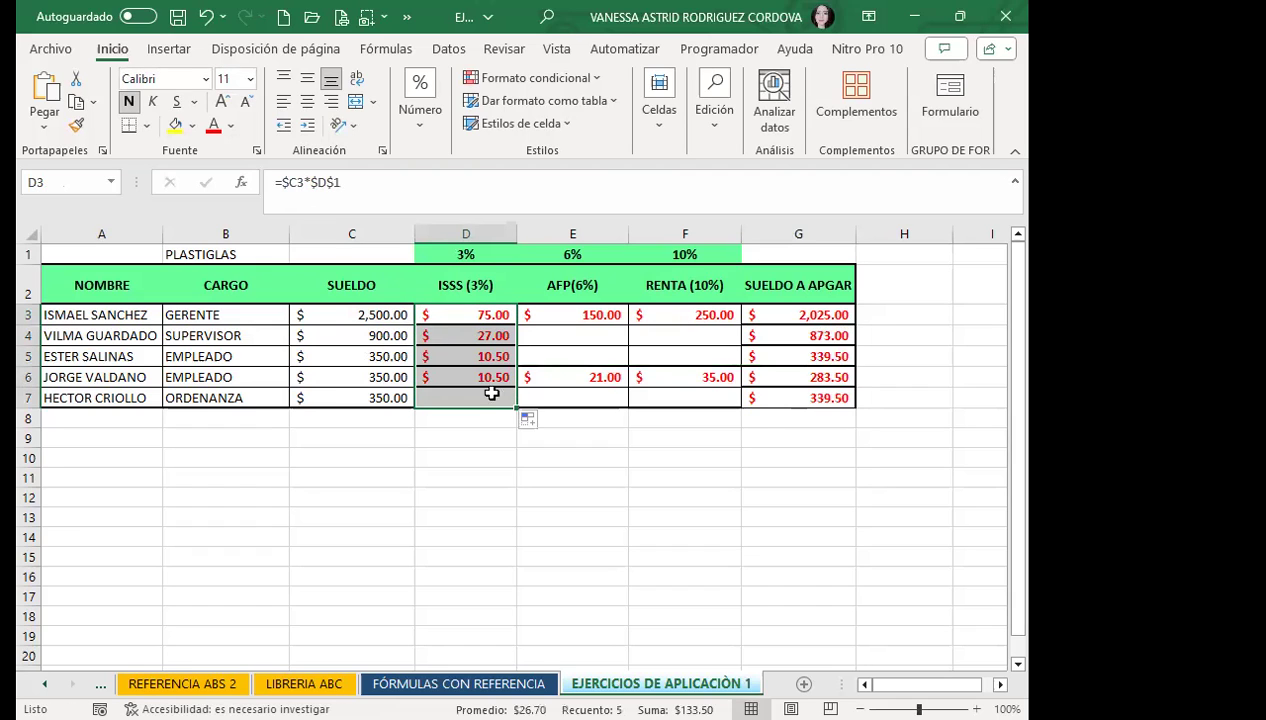
click(442, 332)
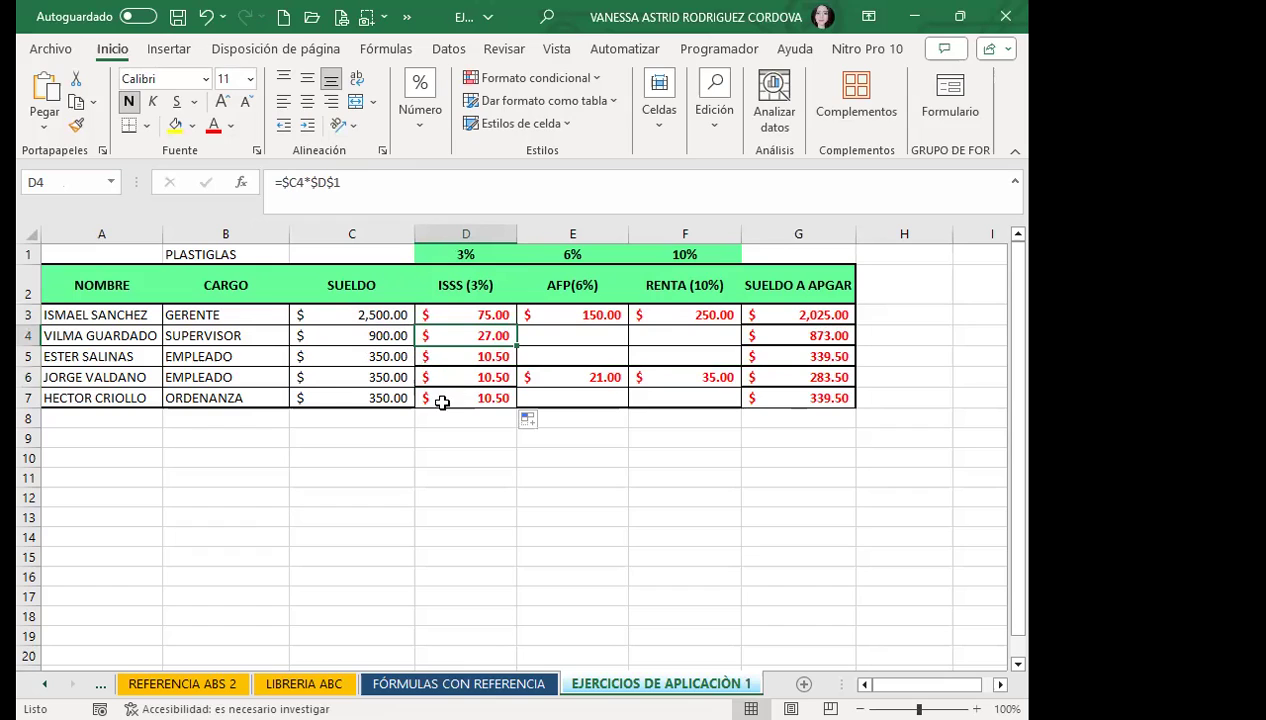
drag(461, 359, 467, 391)
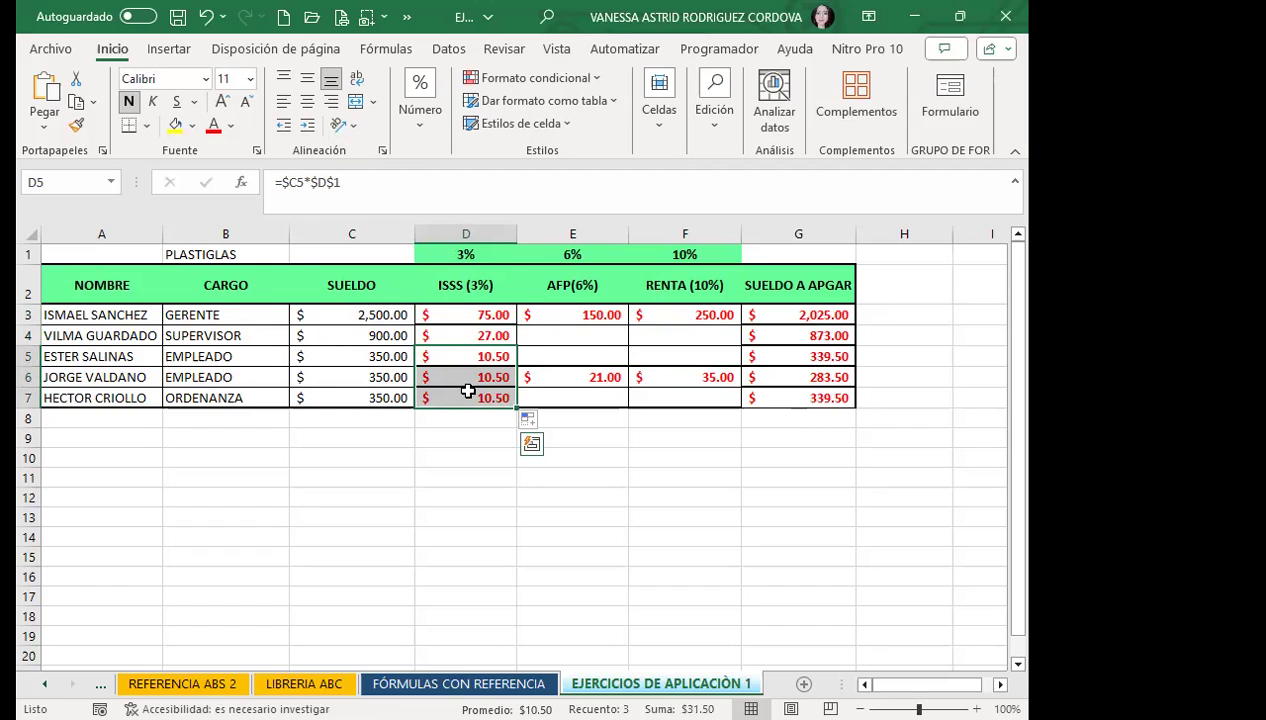
click(466, 361)
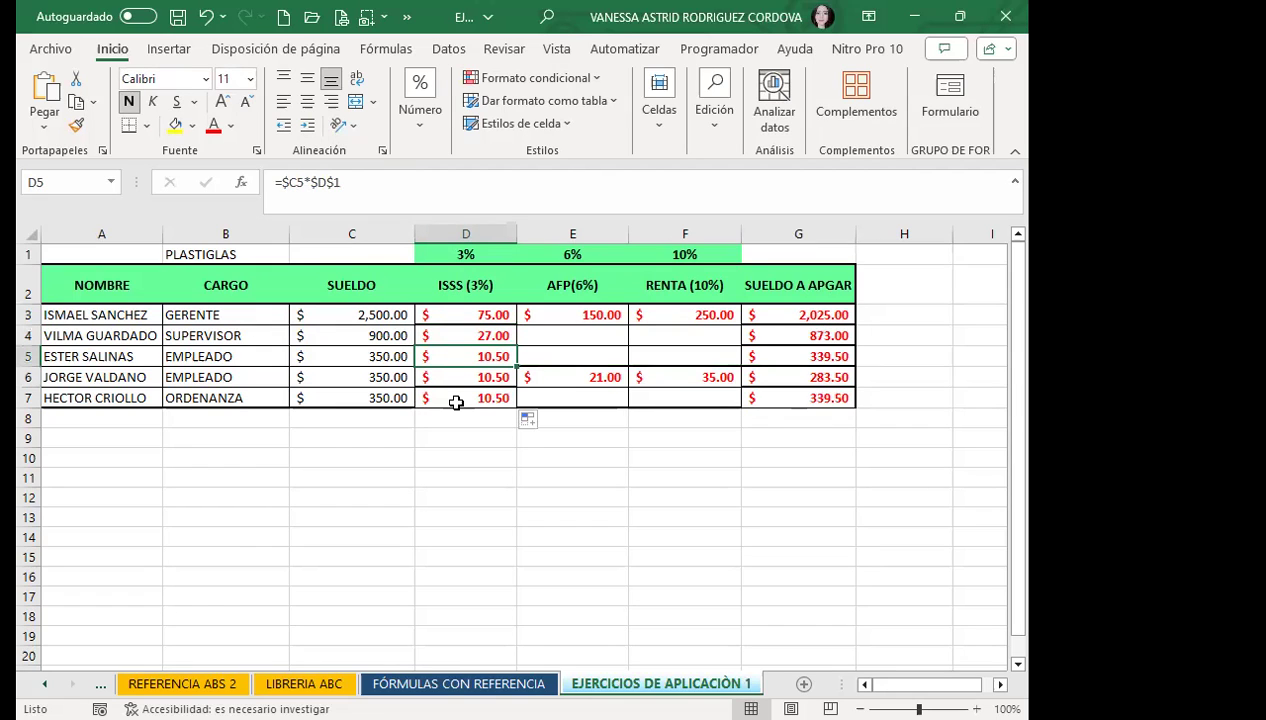
click(464, 339)
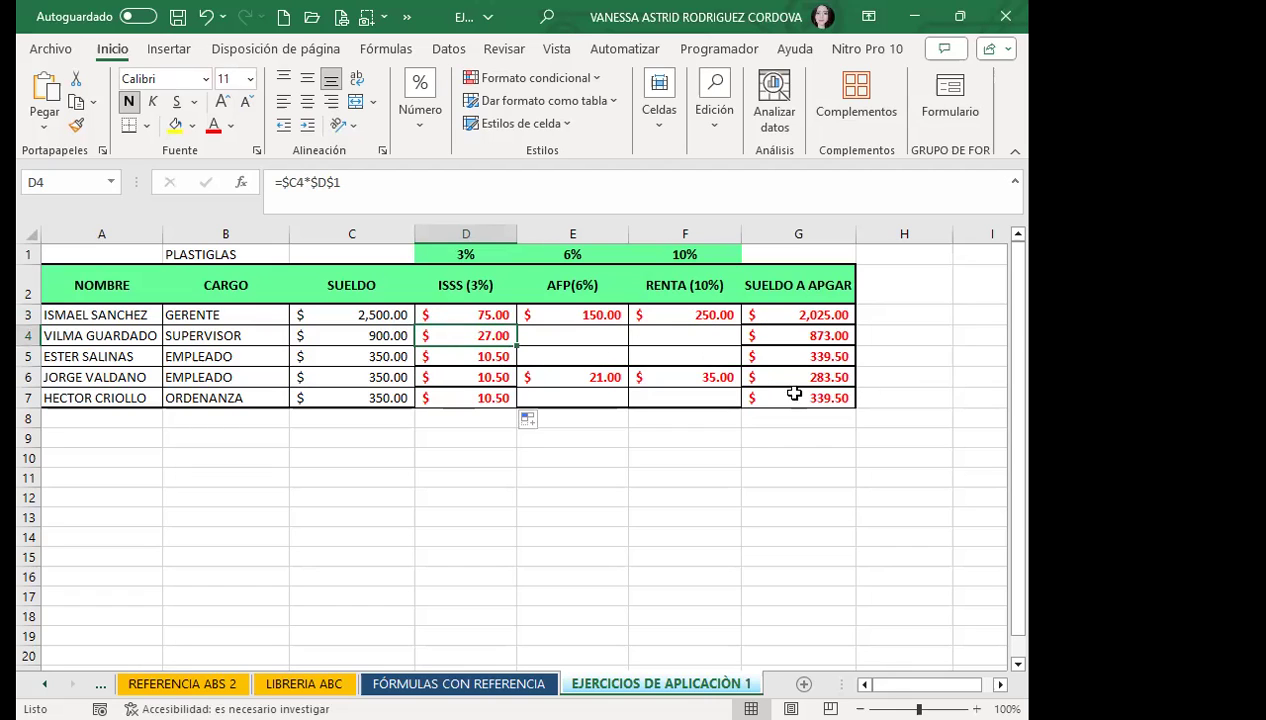
Undo the accidental extra fill into D8, keeping the formula in D4:D7 only
drag(458, 336, 458, 398)
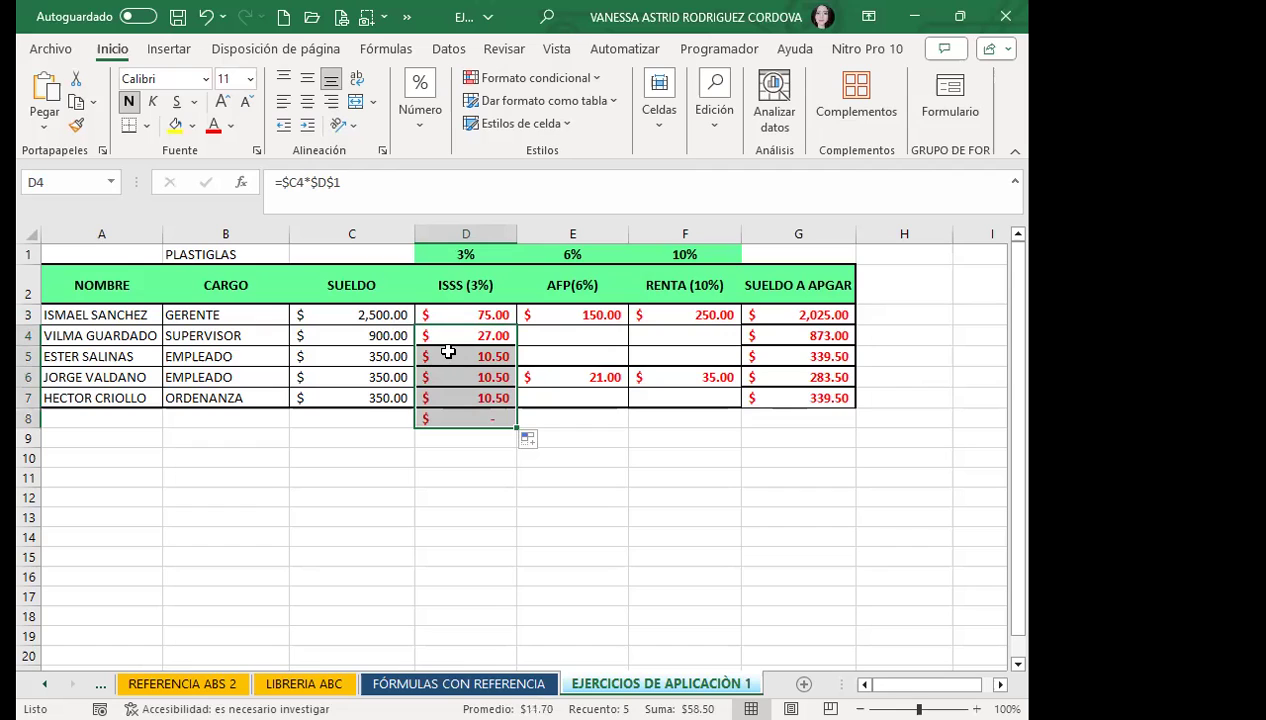
key(ctrl+z)
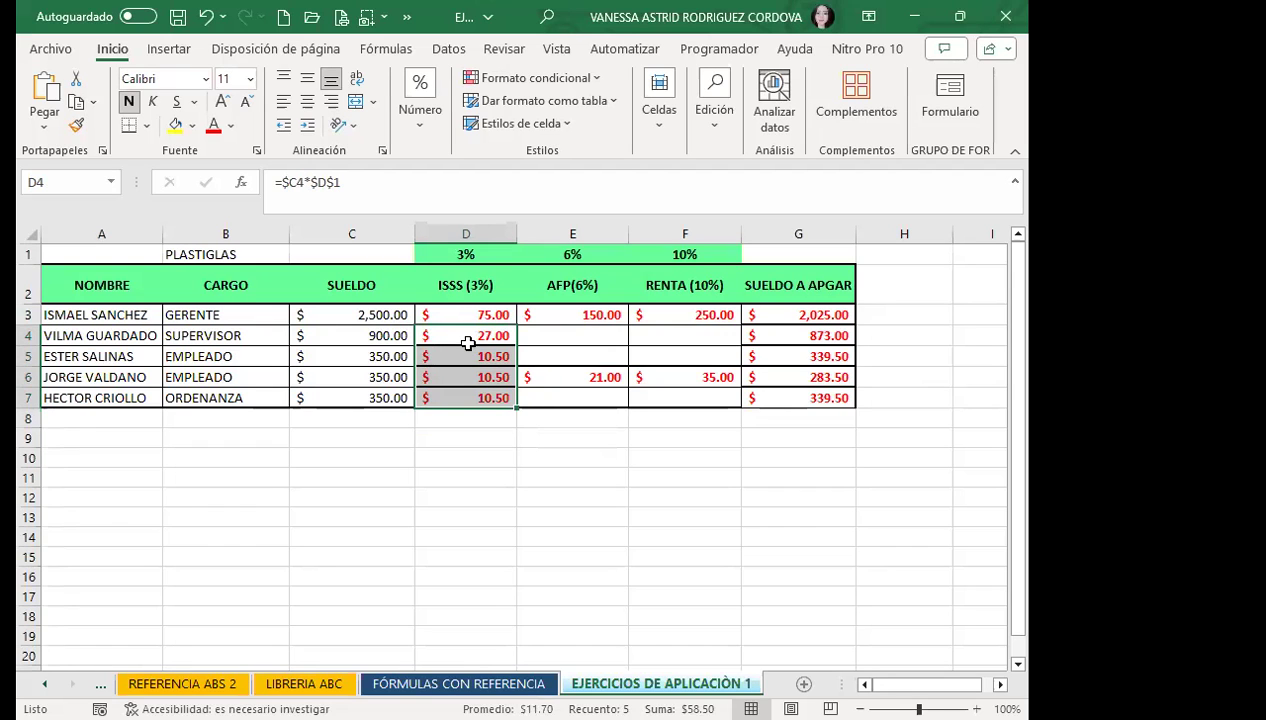
drag(458, 334, 440, 396)
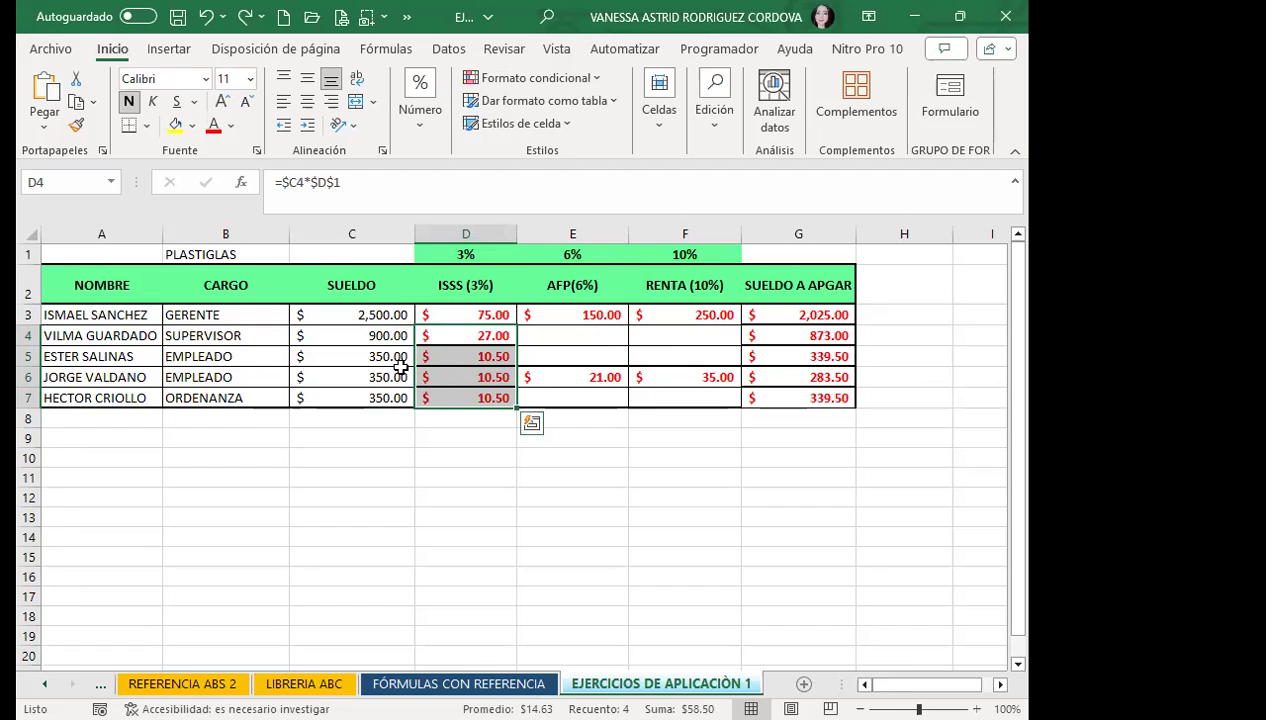
key(shift+Down)
key(ctrl+d)
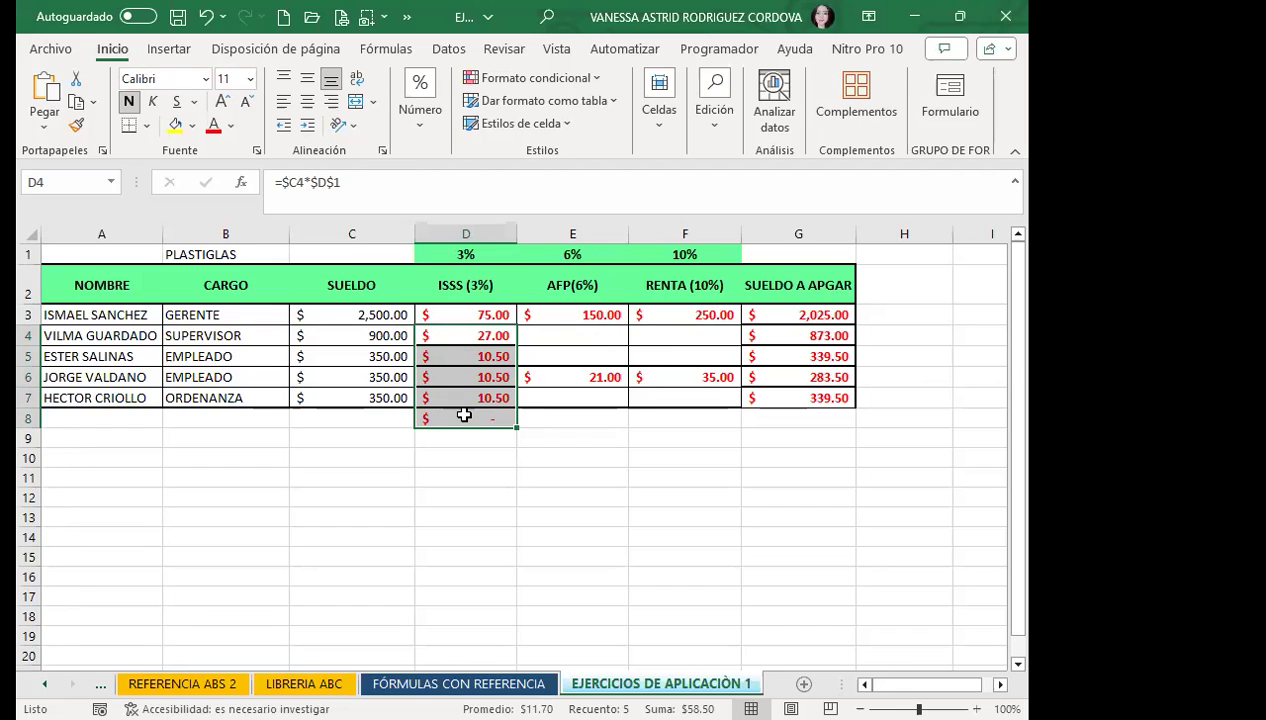
key(ctrl+z)
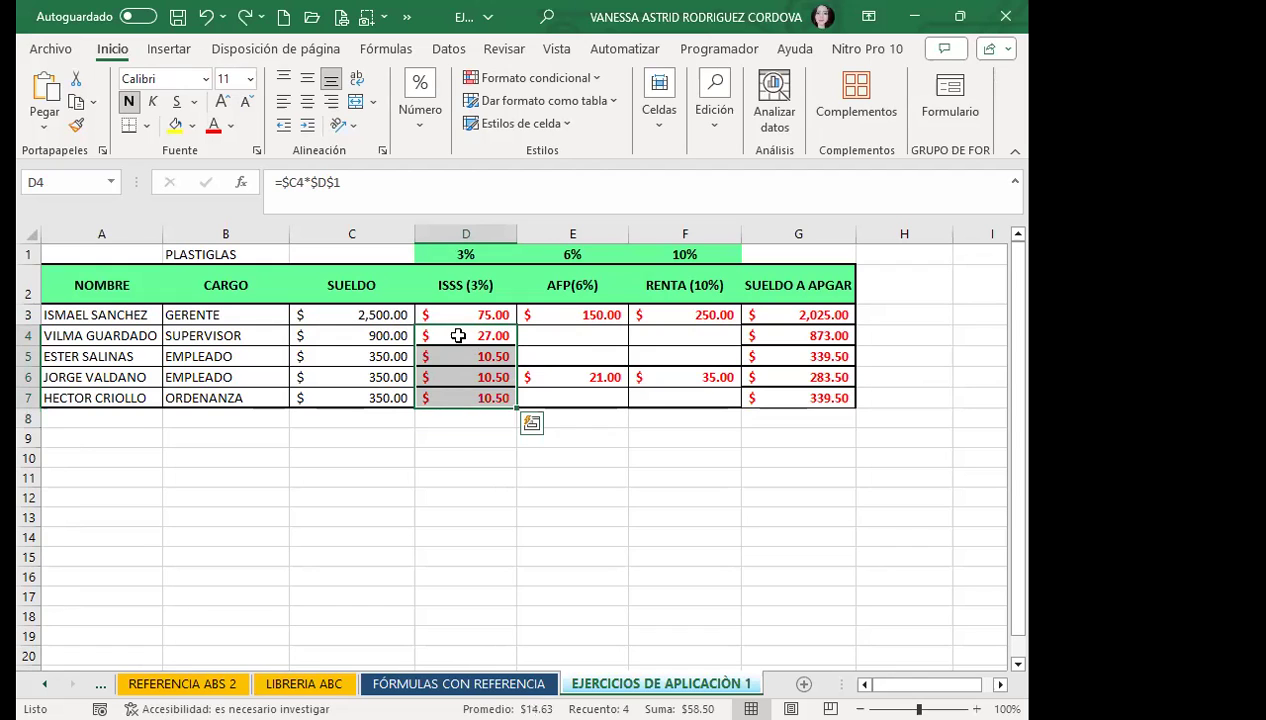
click(458, 333)
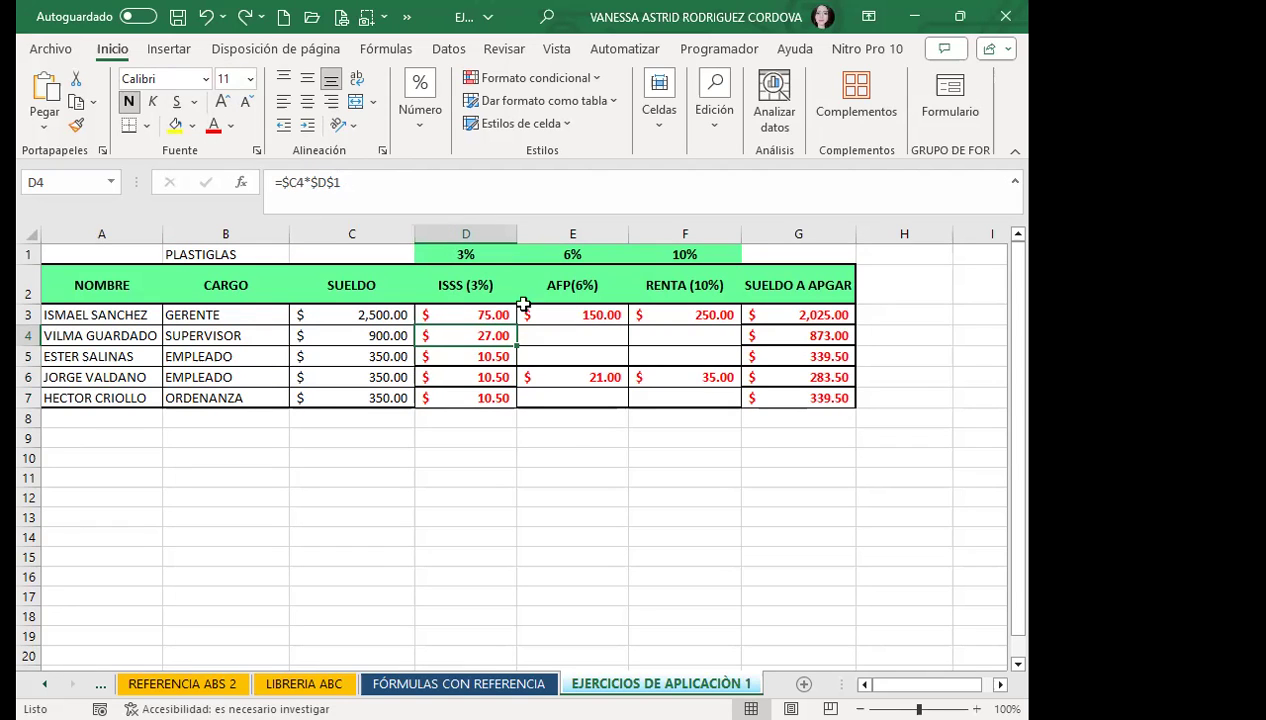
Make the rate reference in D4 relative and copy the formula across to E4:F4
click(327, 182)
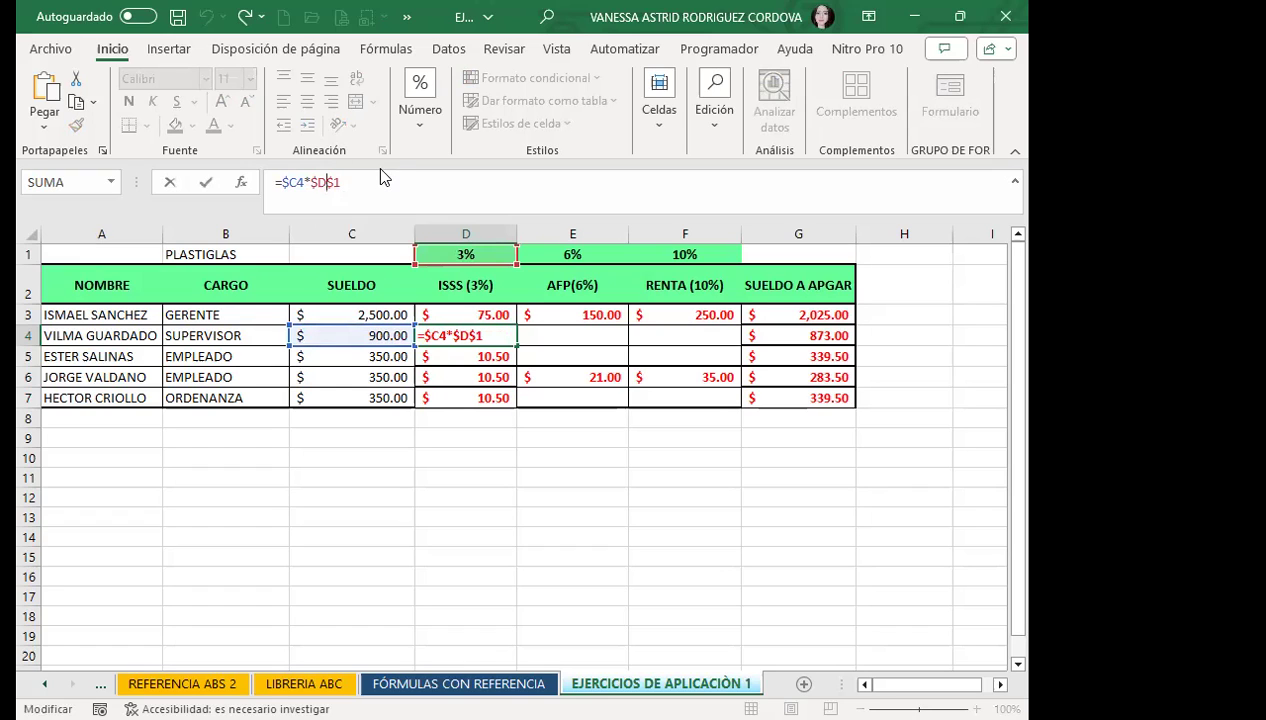
key(F4)
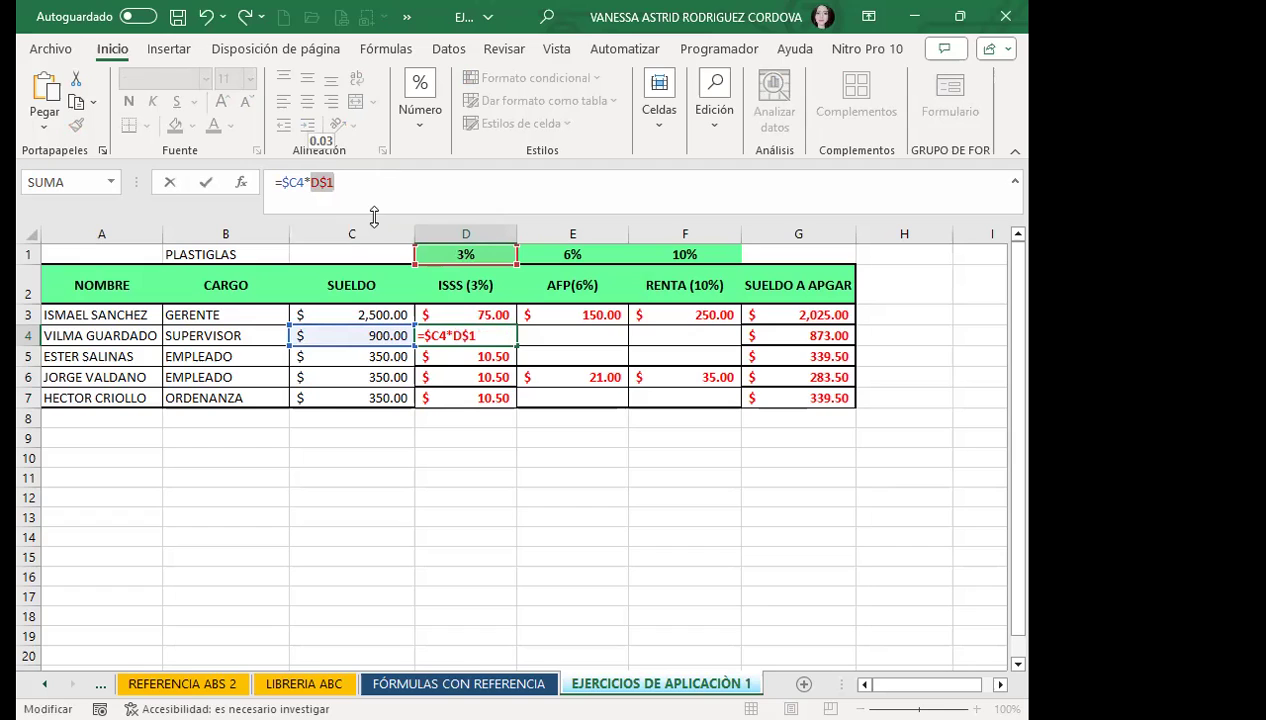
key(F4)
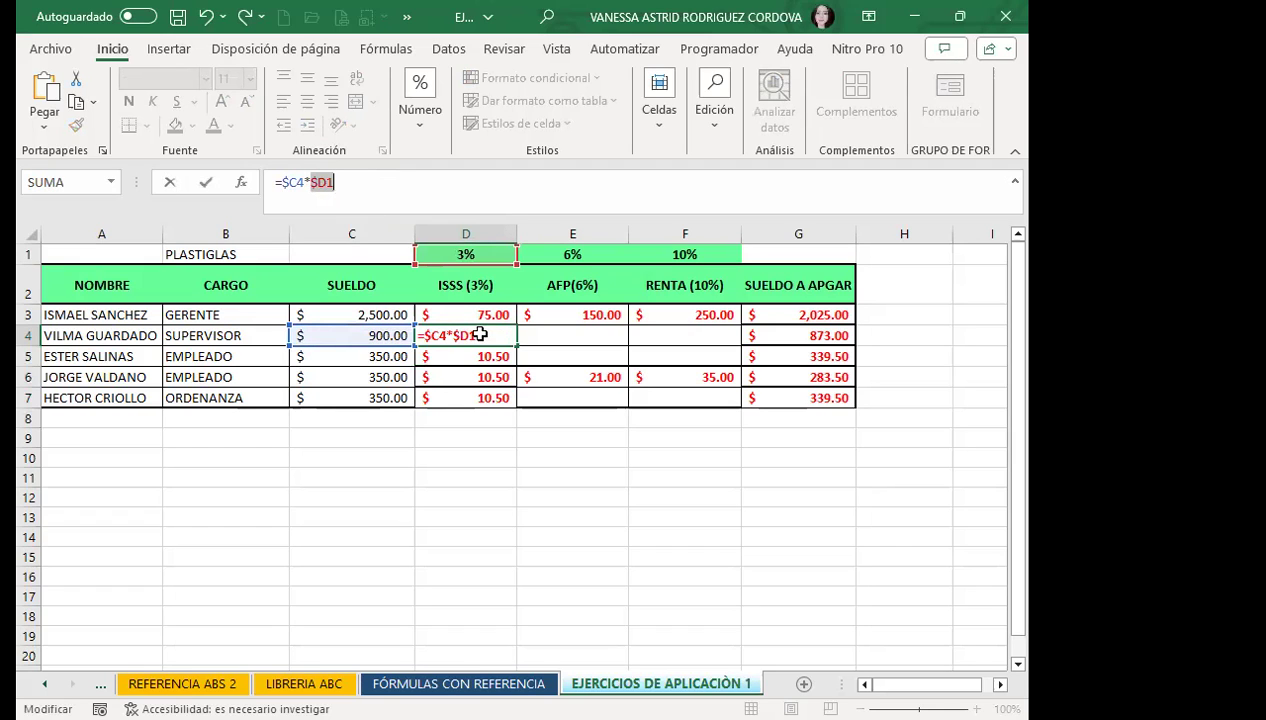
key(F4)
key(ctrl+Return)
drag(517, 343, 730, 340)
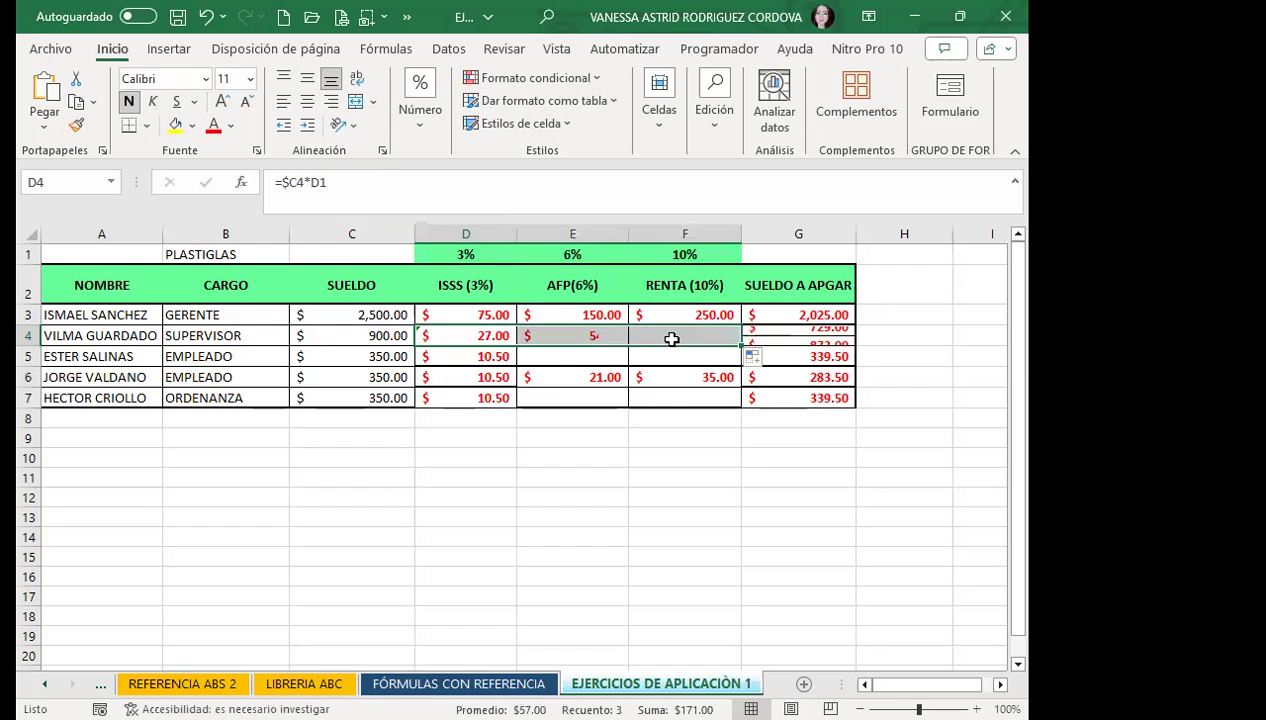
Make the D5 rate reference relative and copy the formula across to E5:F5
click(466, 360)
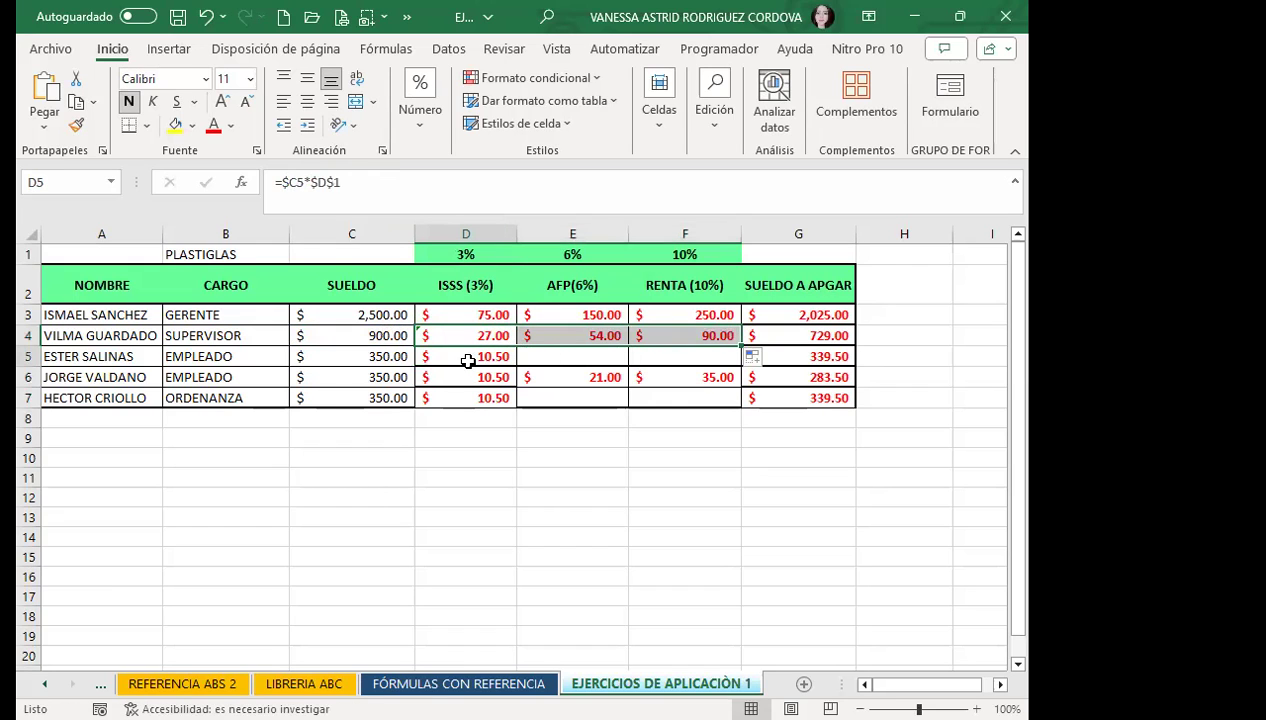
click(326, 185)
key(F4)
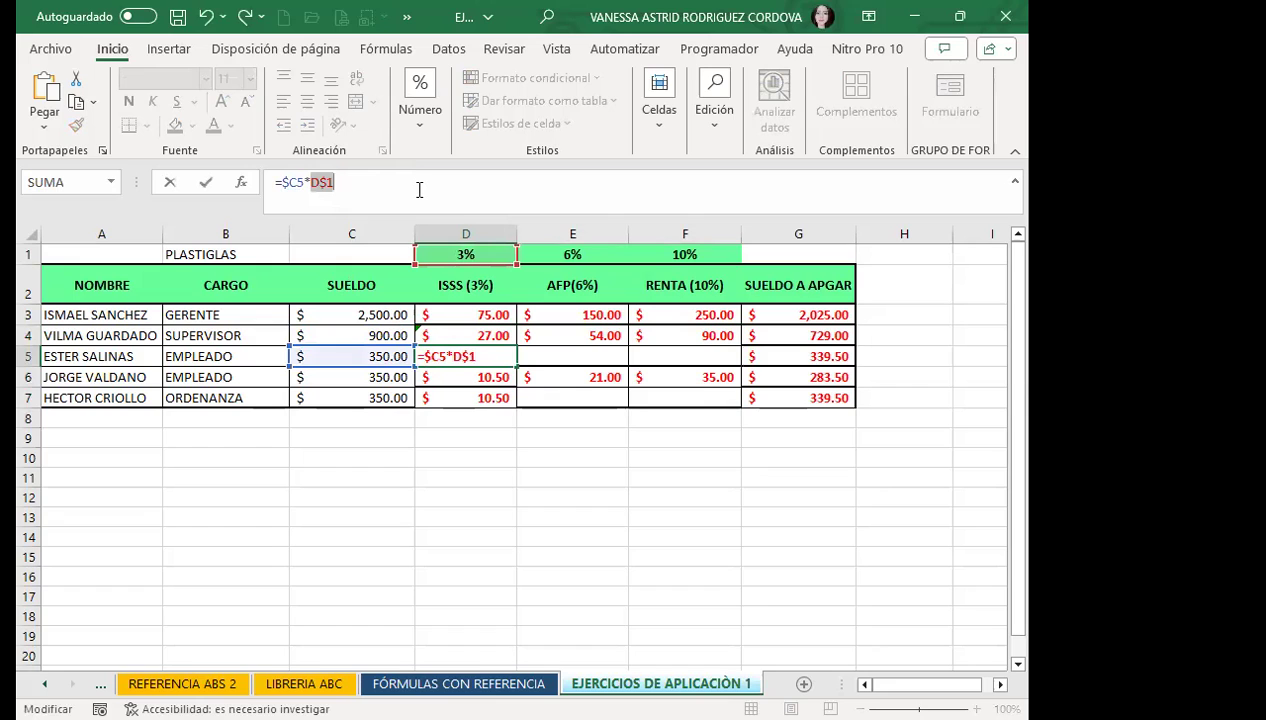
key(F4)
key(ctrl+Return)
click(324, 193)
key(F4)
key(ctrl+Return)
drag(517, 367, 720, 364)
Make the D7 rate reference relative and copy the formula across to E7:F7
click(492, 397)
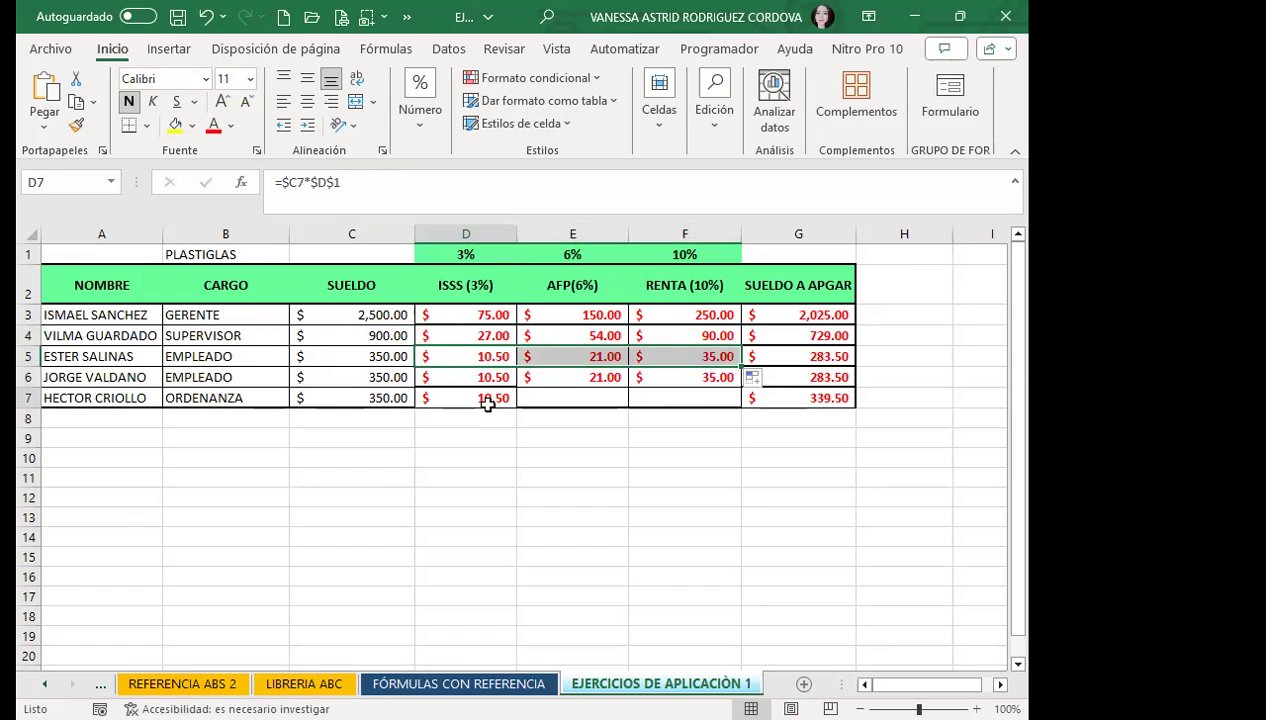
click(316, 181)
key(F4)
key(F4)
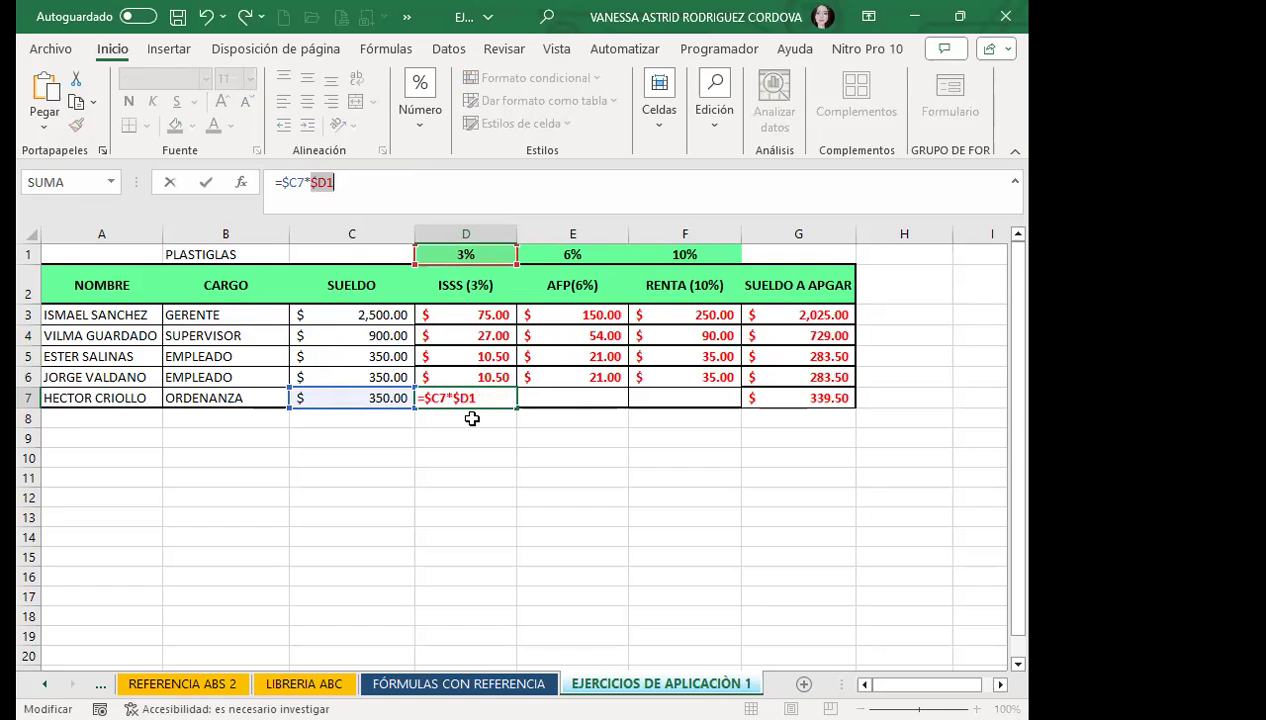
key(F4)
key(ctrl+Return)
drag(517, 404, 718, 404)
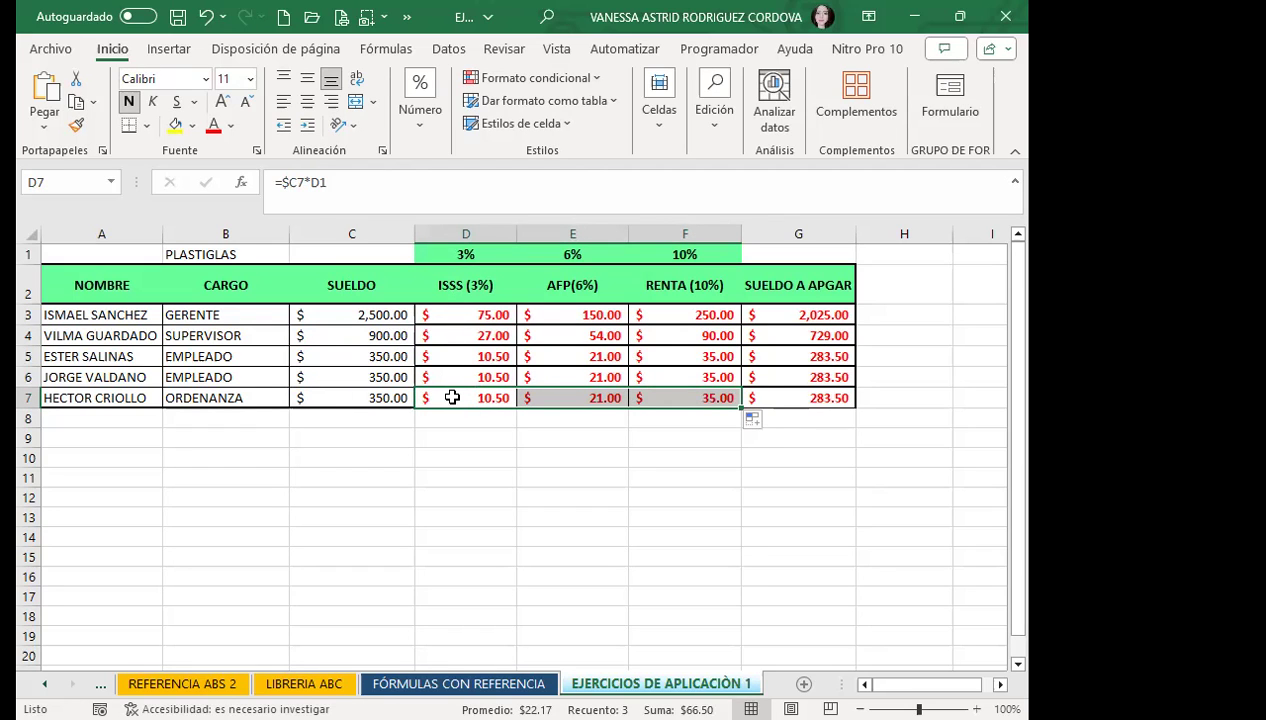
click(468, 376)
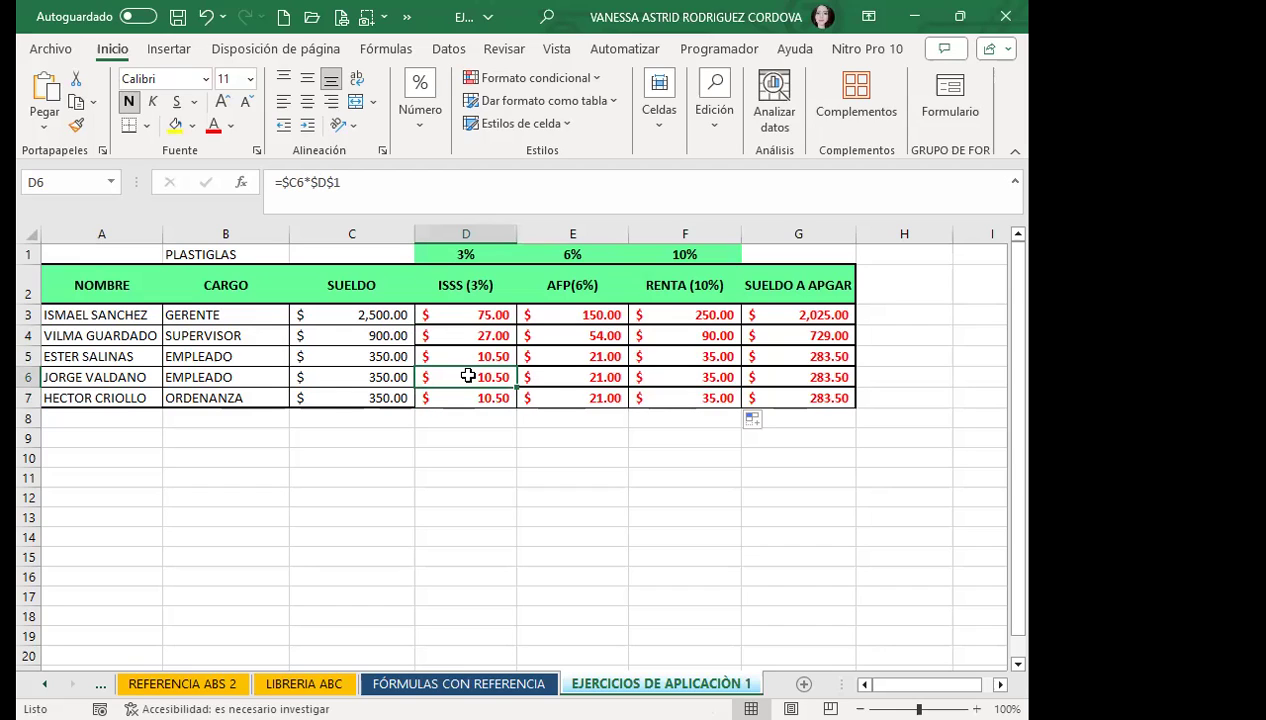
click(442, 332)
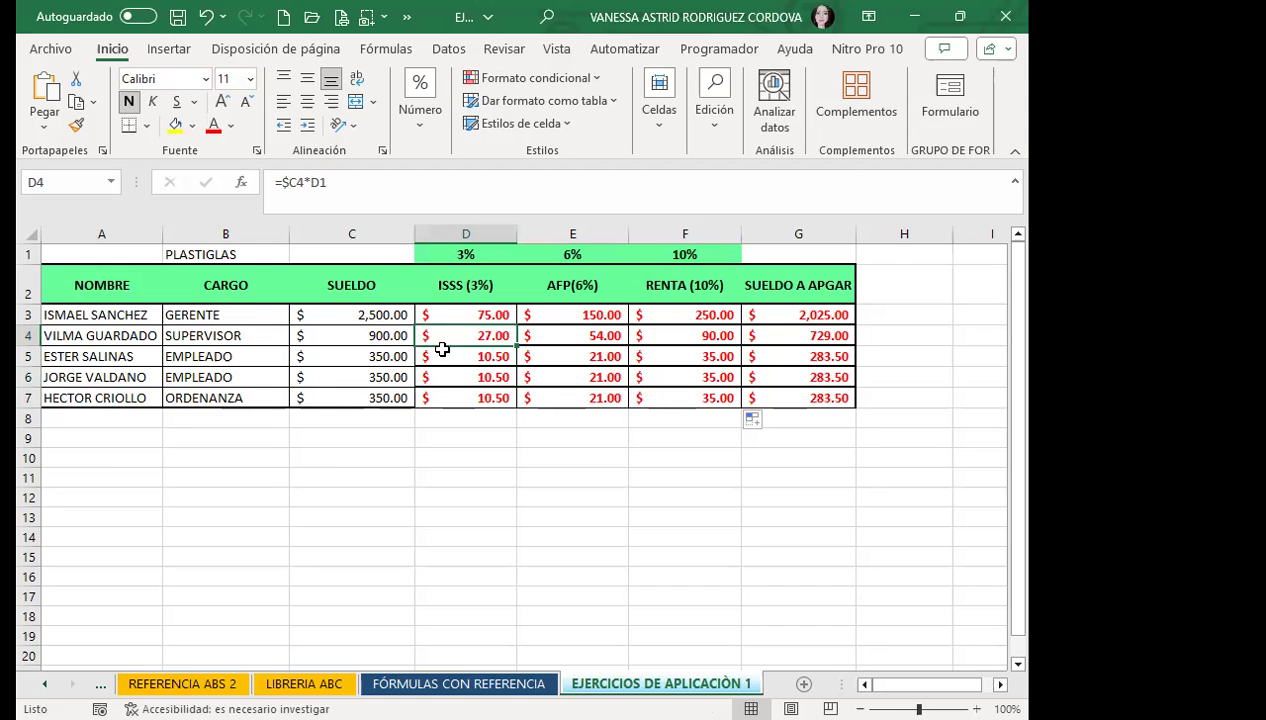
click(440, 350)
click(450, 375)
click(465, 396)
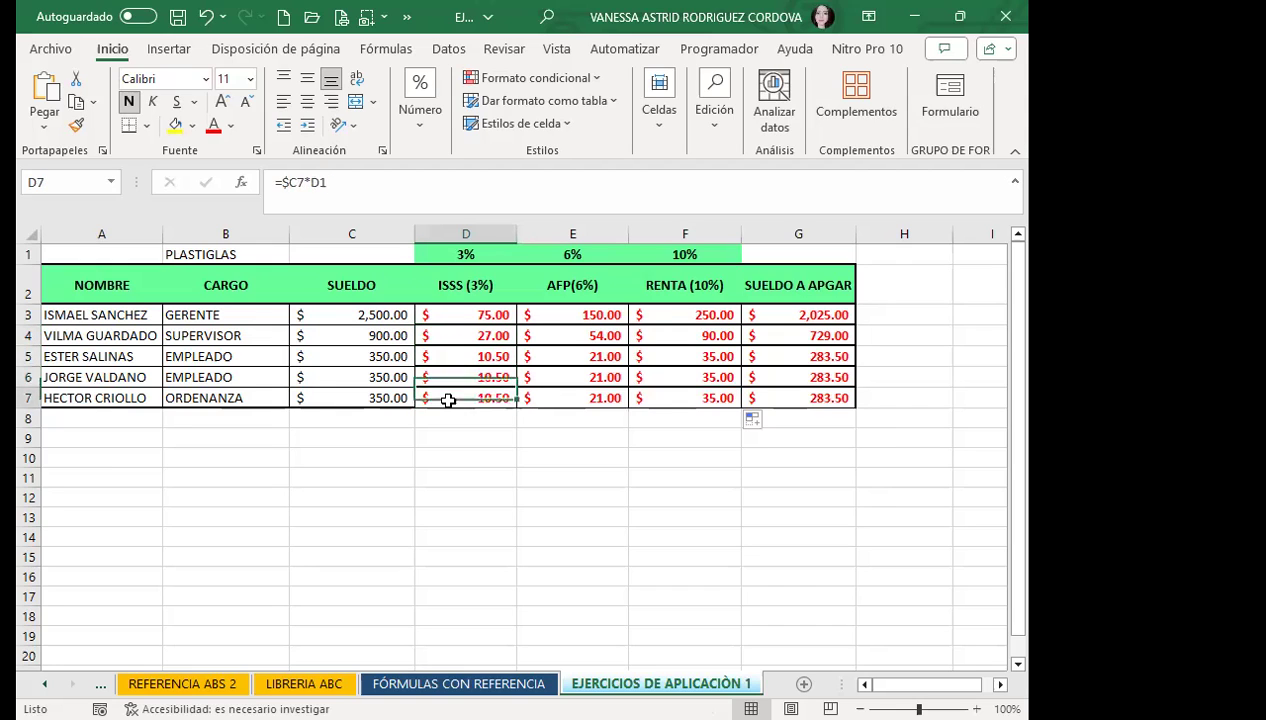
click(550, 336)
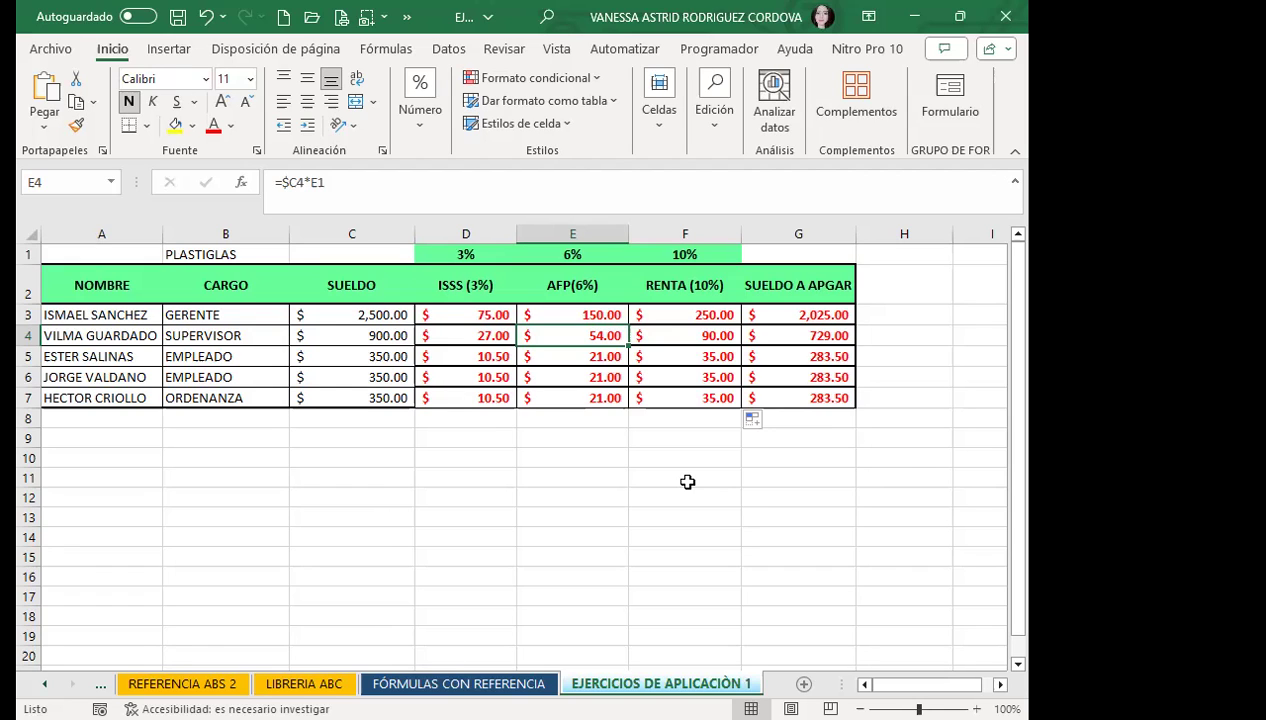
Review the ISSS, AFP and RENTA formulas in D3:F7
click(460, 330)
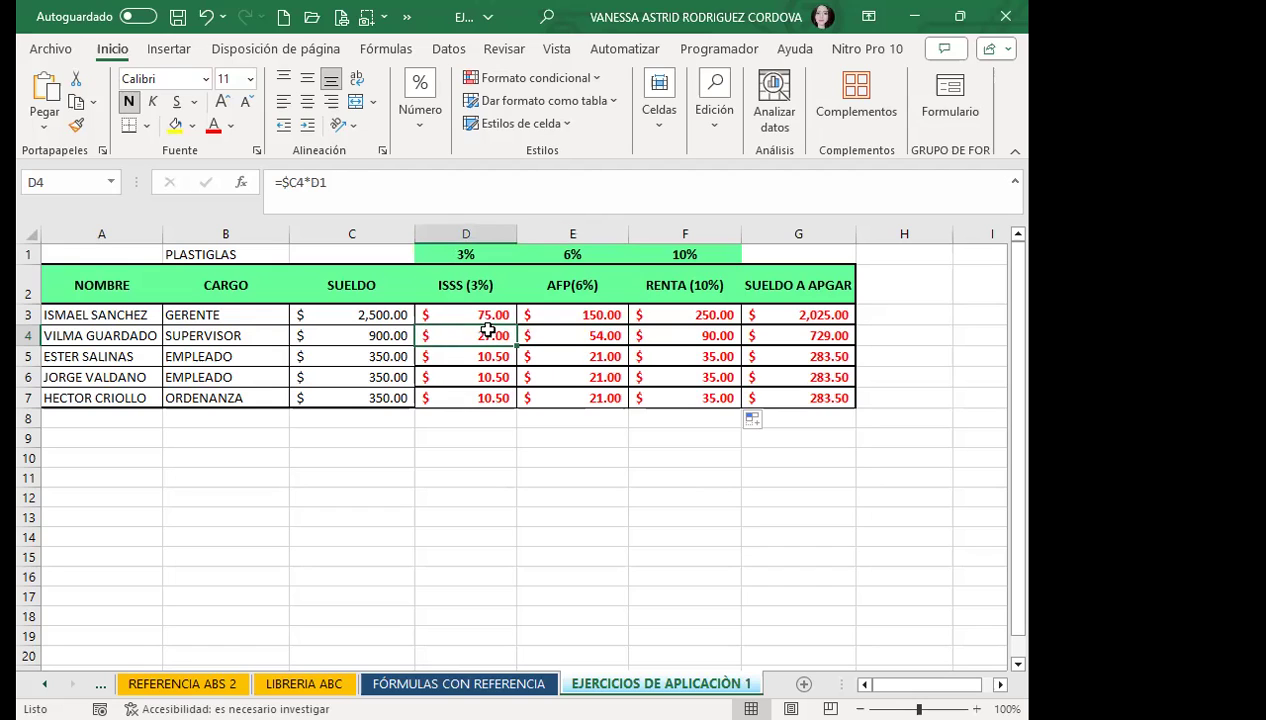
click(543, 335)
click(655, 335)
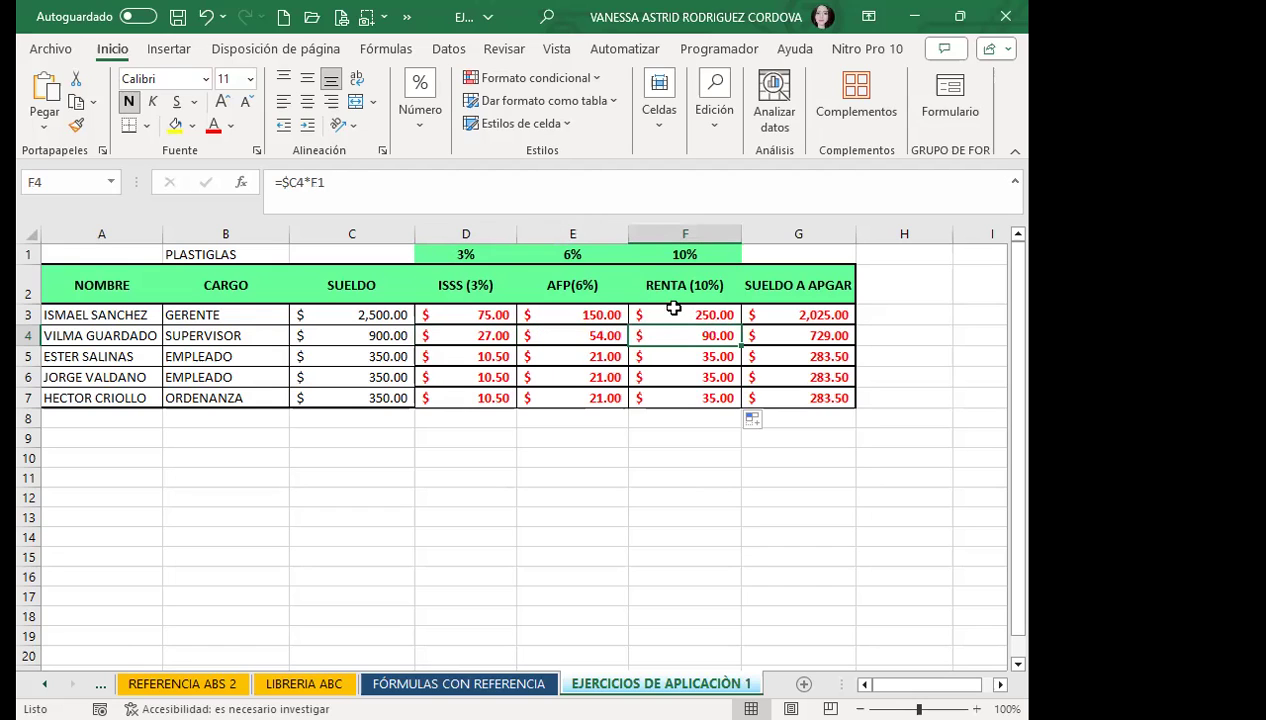
click(668, 314)
click(560, 314)
click(484, 314)
click(465, 358)
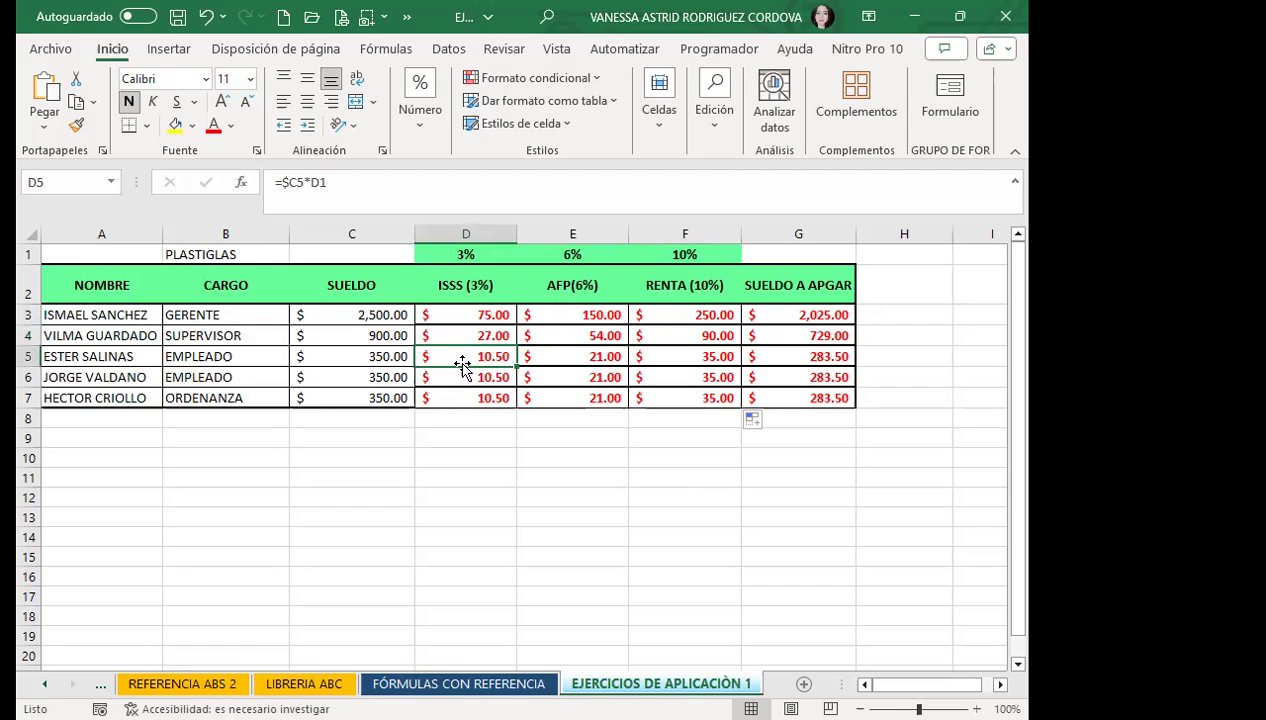
click(455, 377)
click(456, 398)
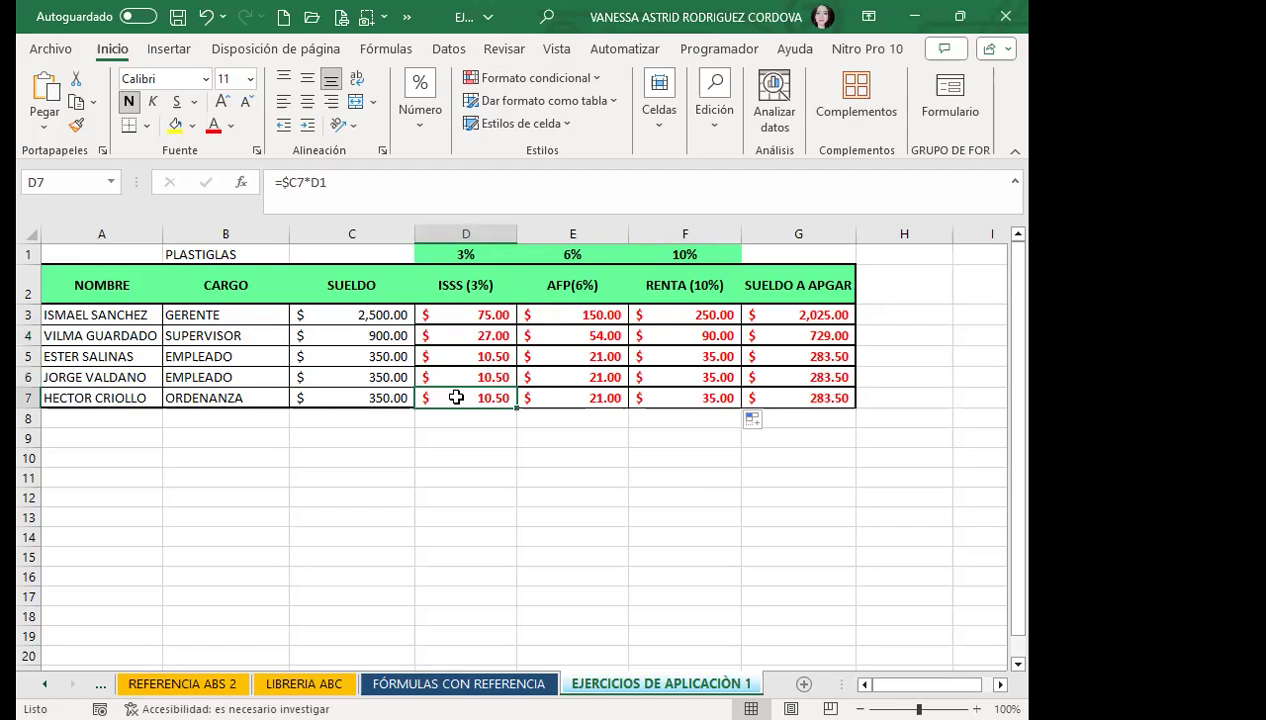
click(560, 398)
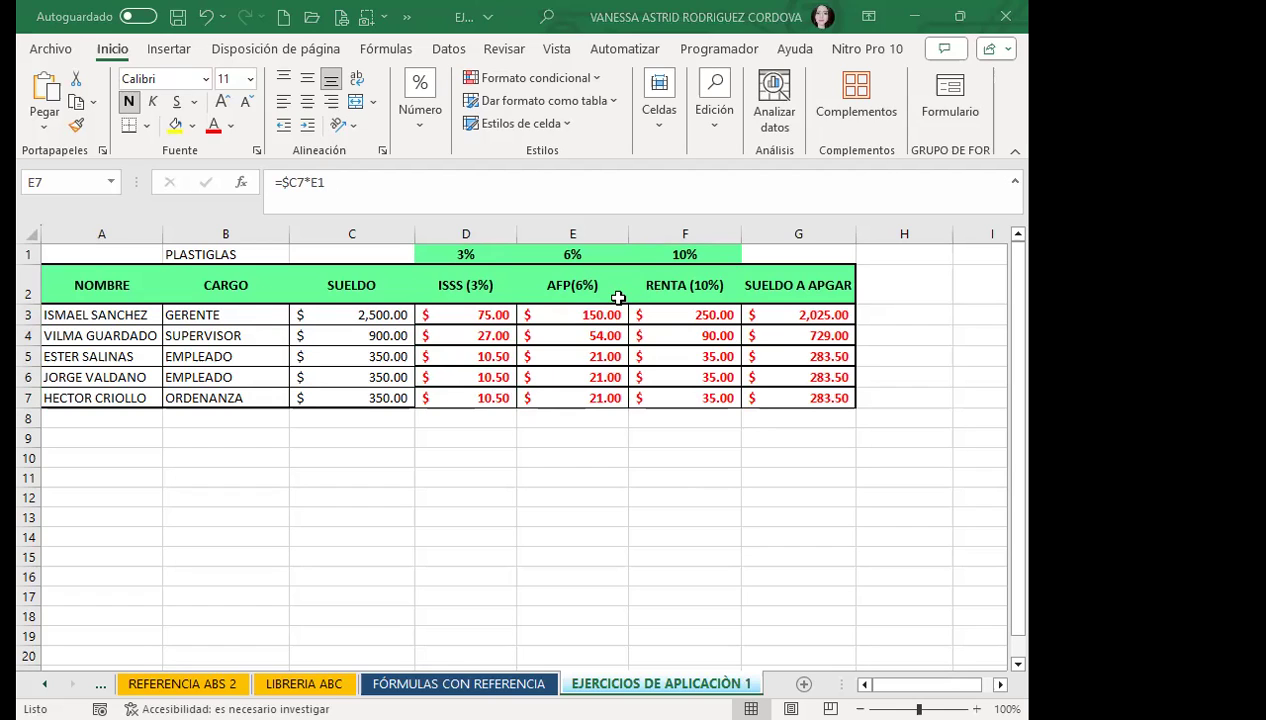
Cancel the unfinished =CONTAR.SI( entry and go to cell F14 in the medication workbook
text(=CONTAR.SI()
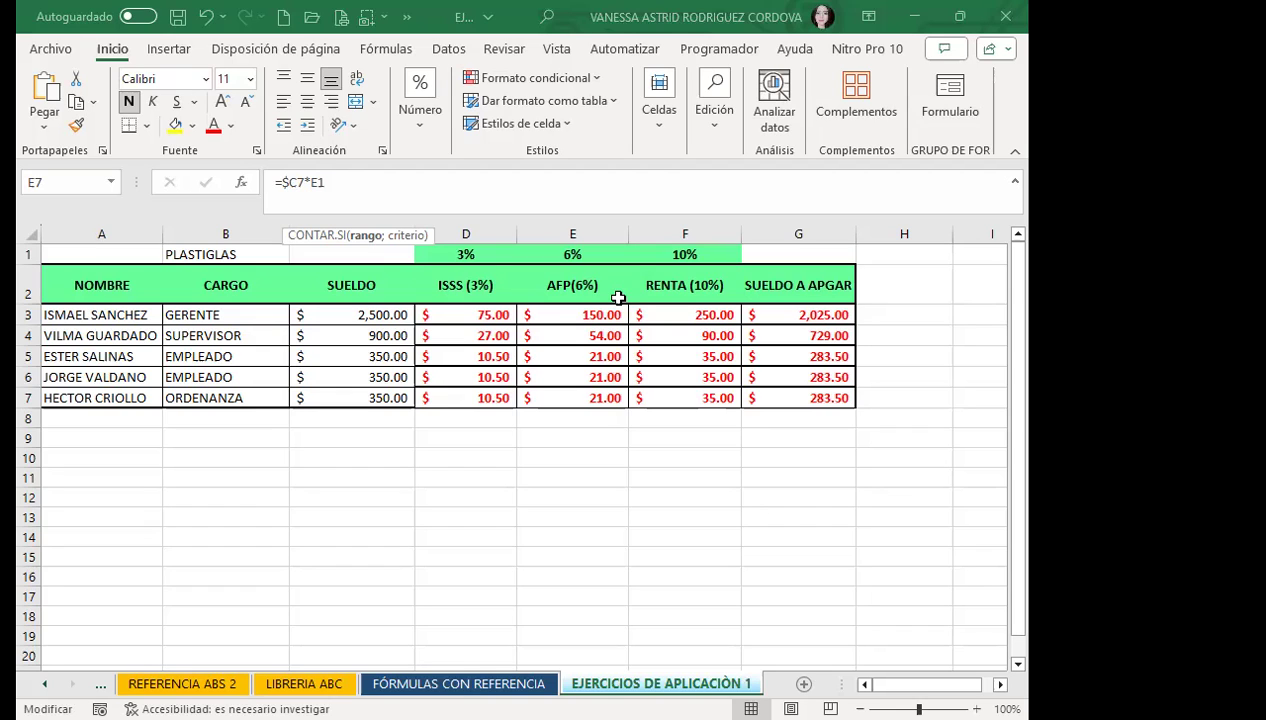
key(Escape)
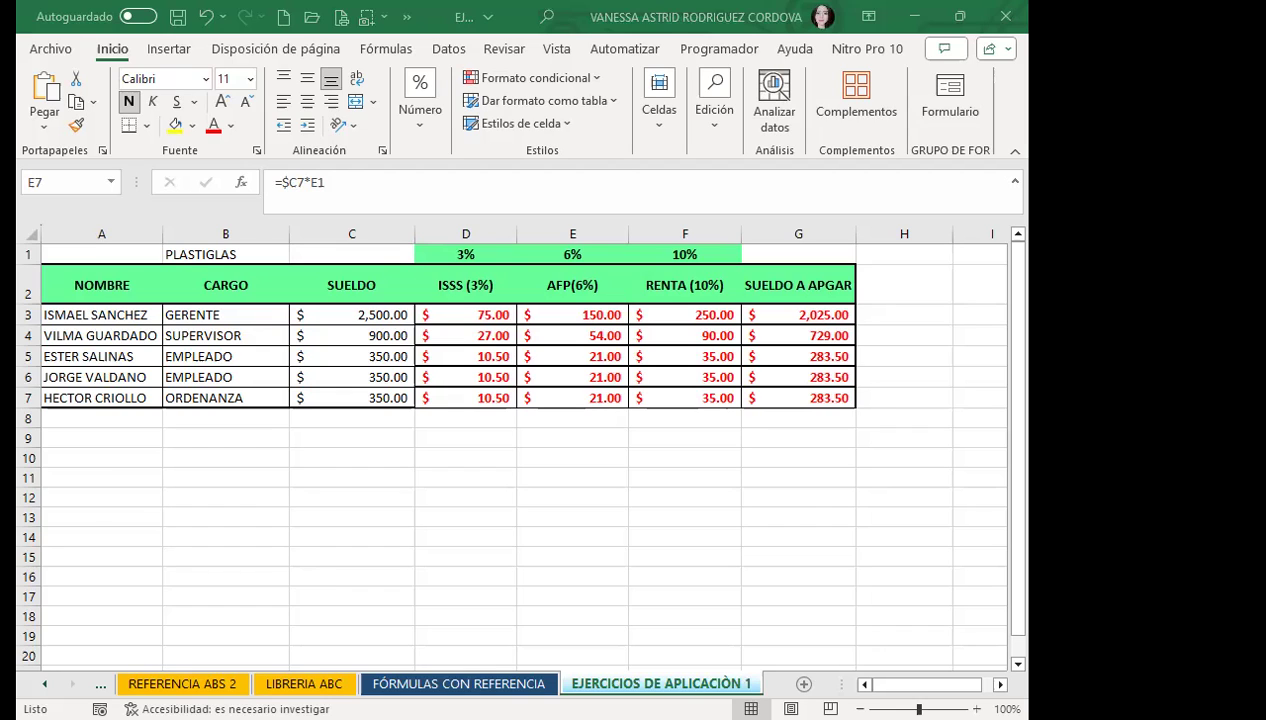
click(679, 493)
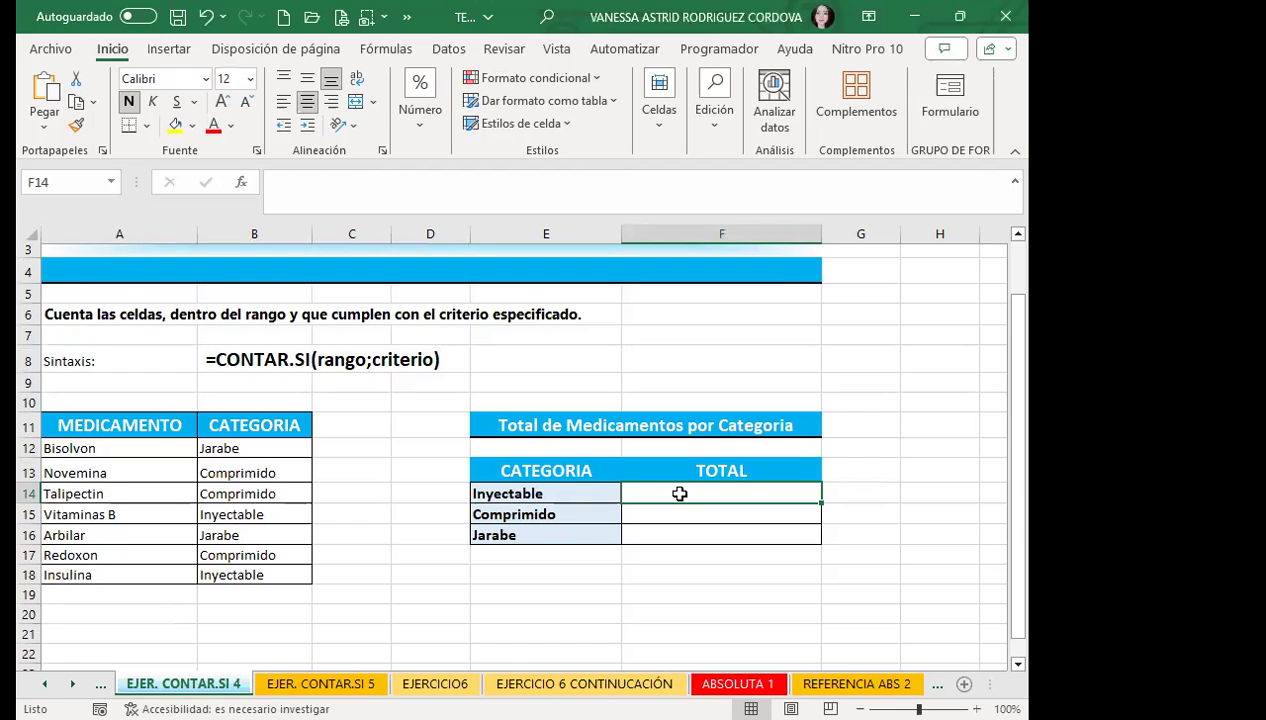
Start a CONTAR.SI formula in F14 using the category range B12:B18
text(=)
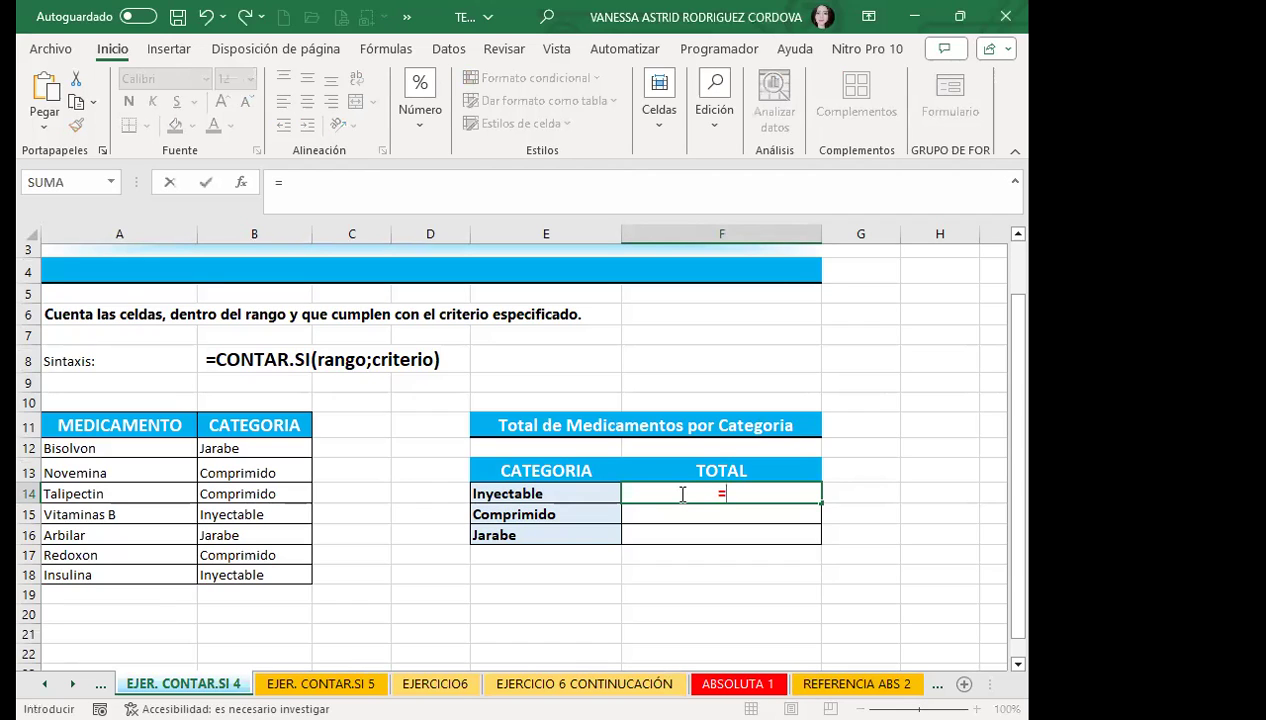
text(c)
text(onta)
click(797, 556)
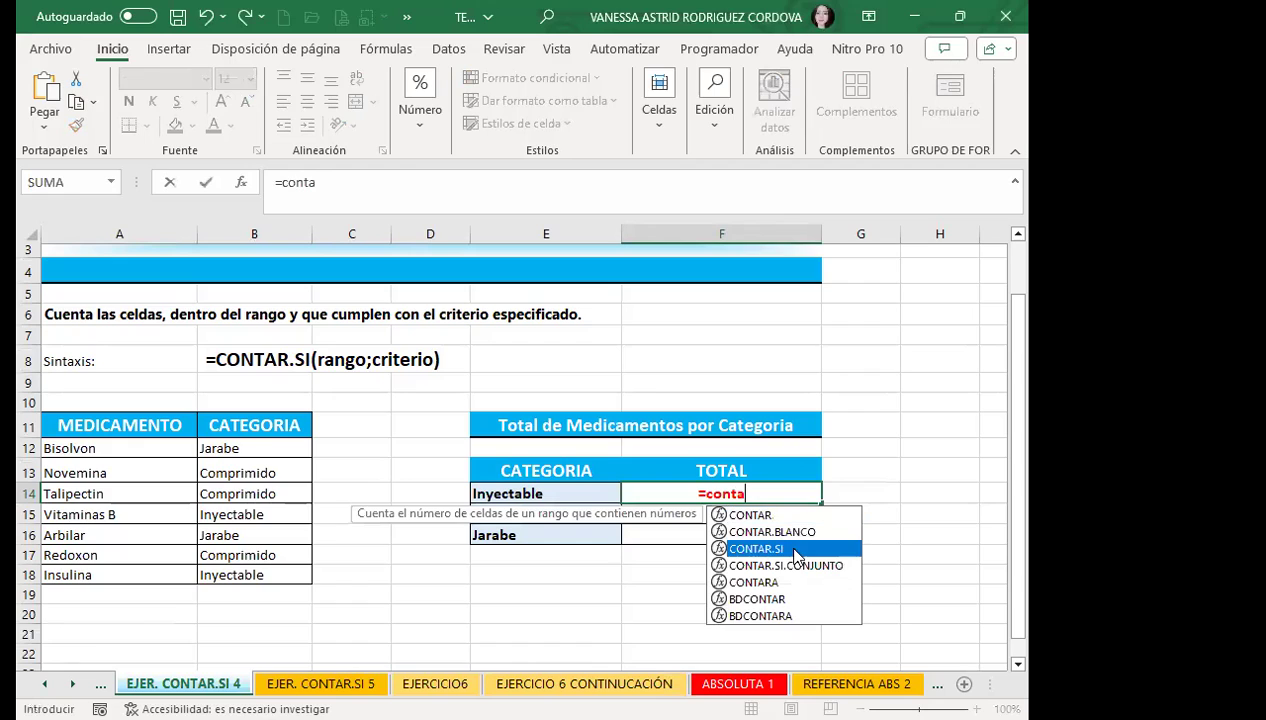
key(Tab)
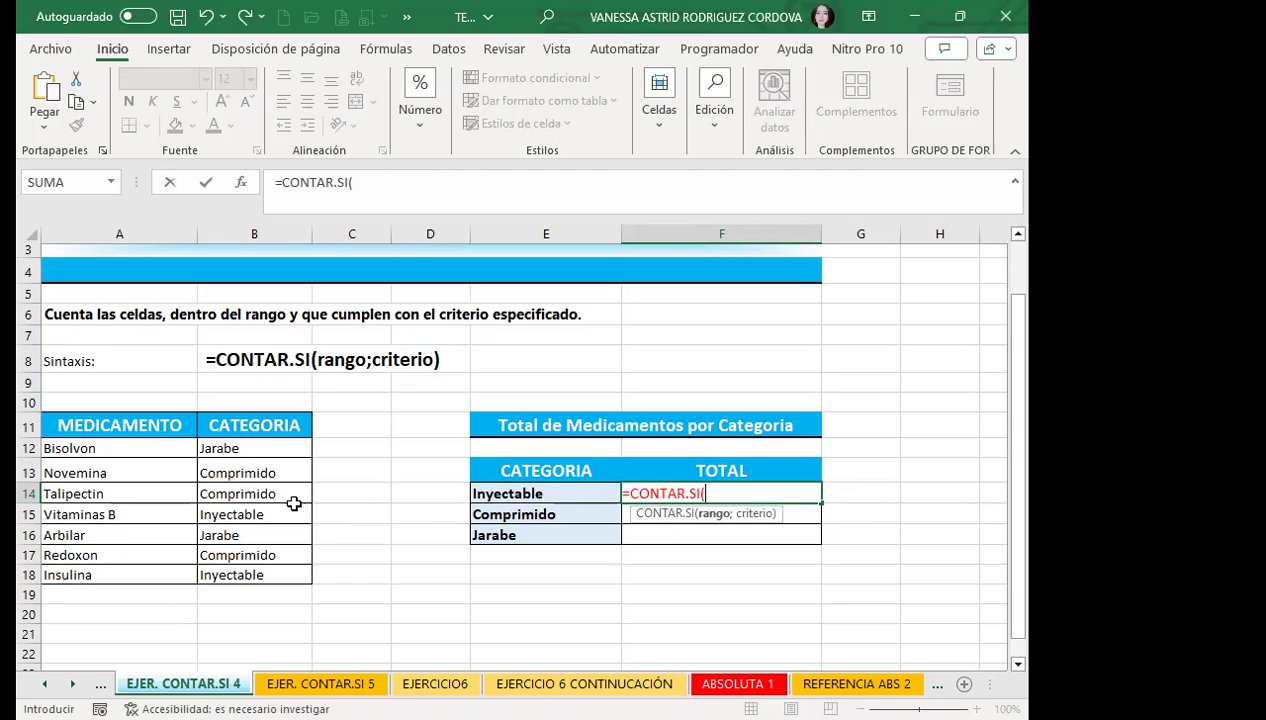
click(258, 448)
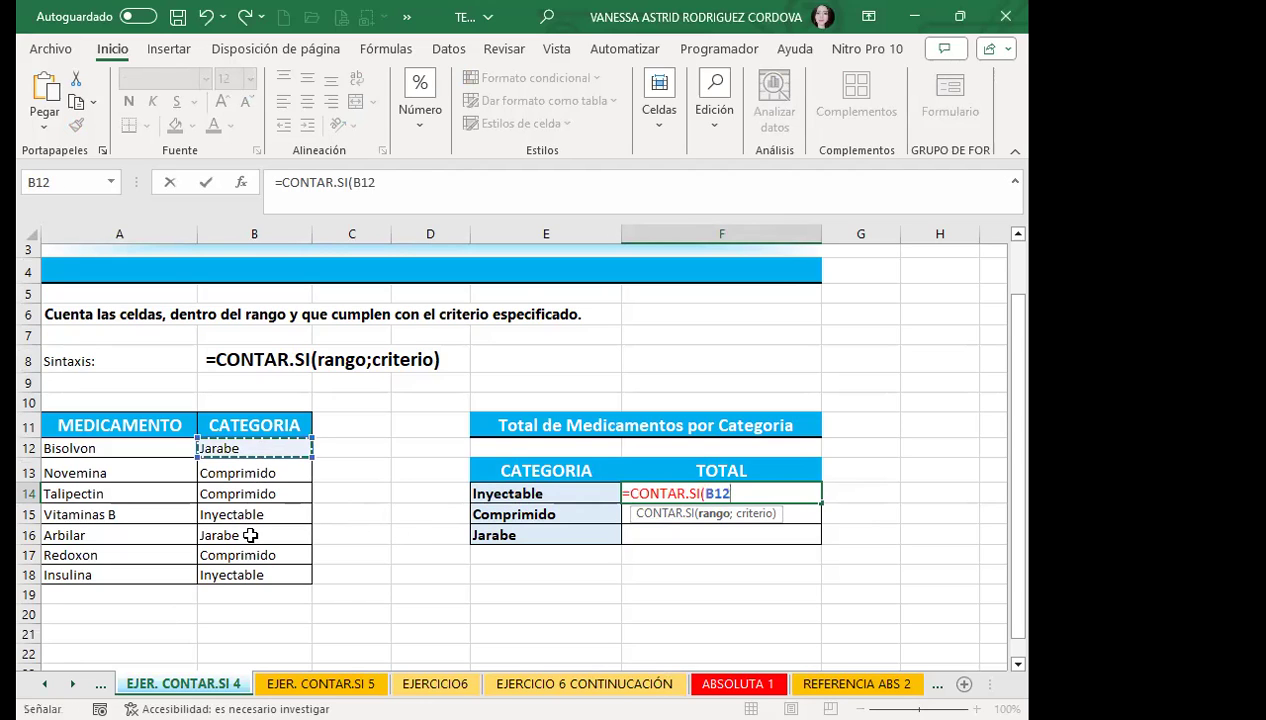
key(ctrl+shift+Down)
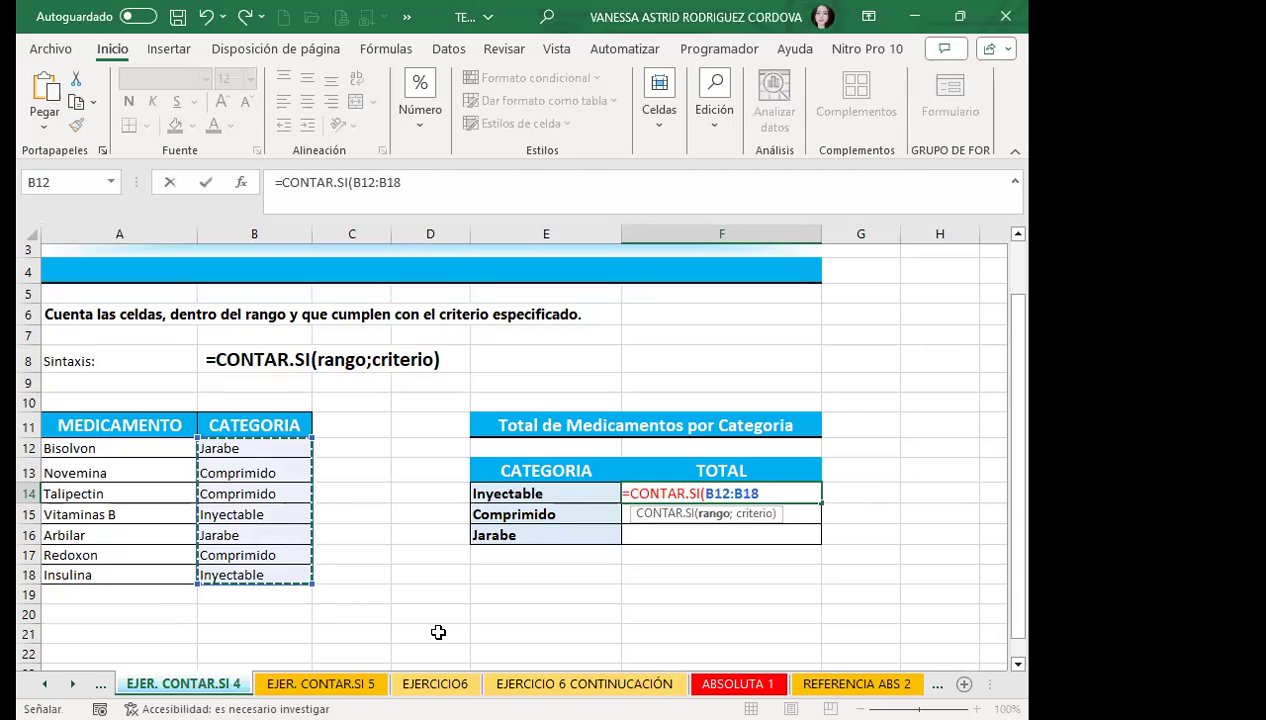
click(762, 497)
text(;)
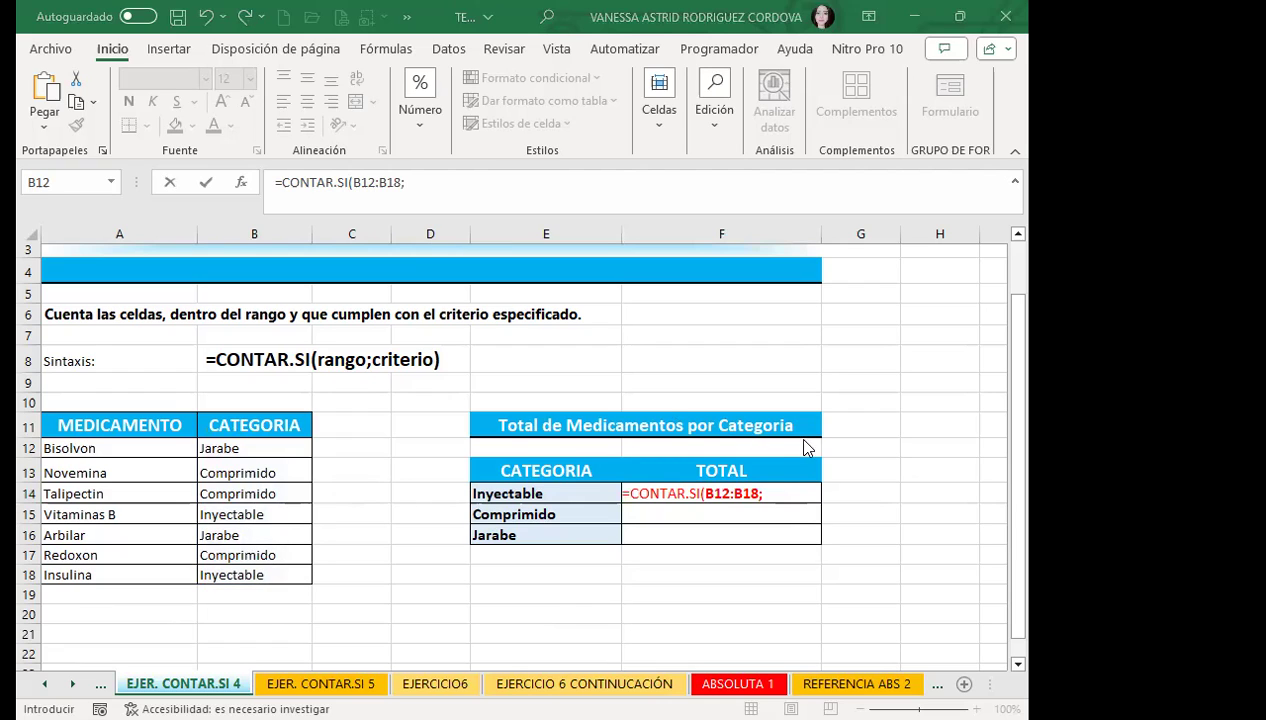
Lock the range's column as $B12:$B18 and use E14 as criterion, counting 2 Inyectable
click(722, 488)
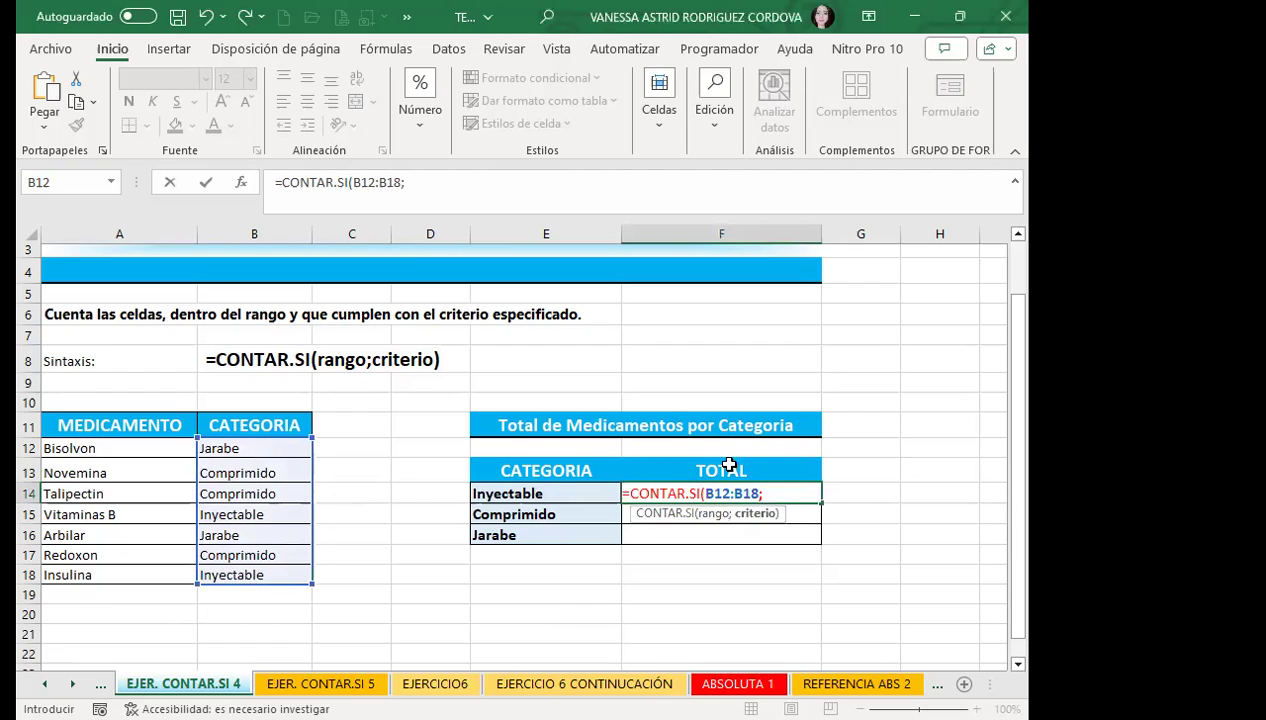
drag(704, 493, 761, 480)
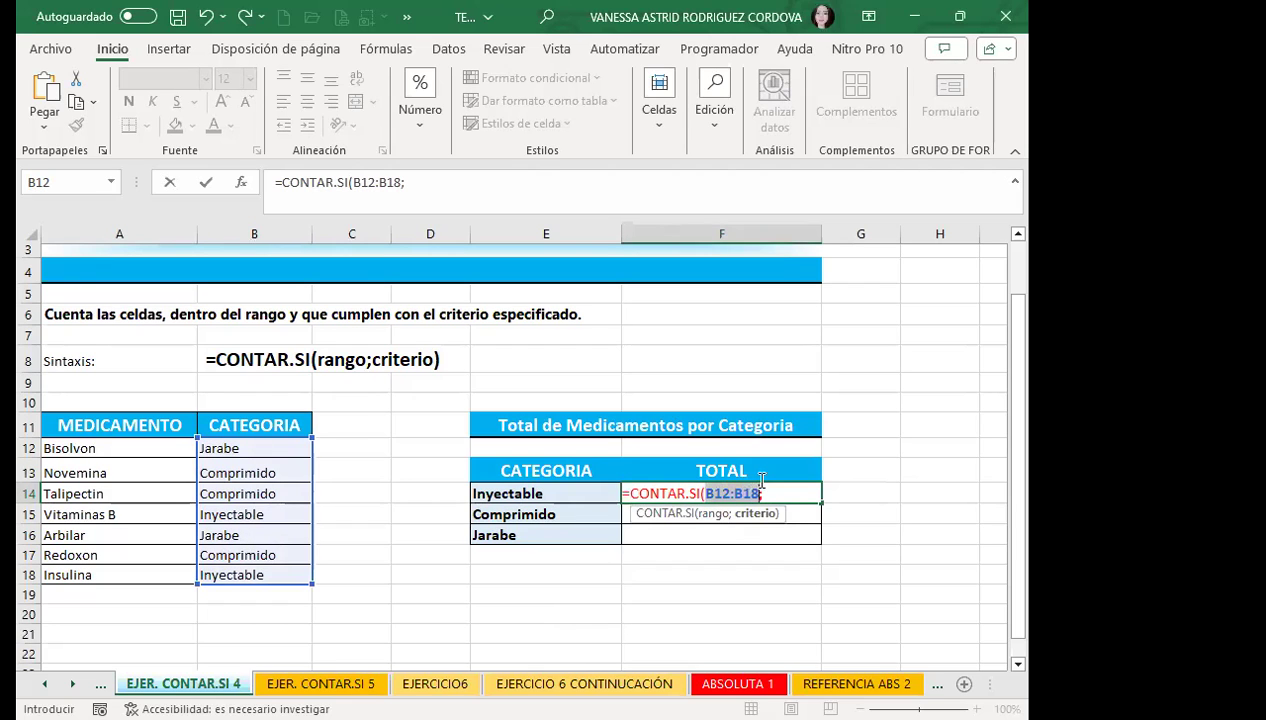
key(F4)
key(F4)
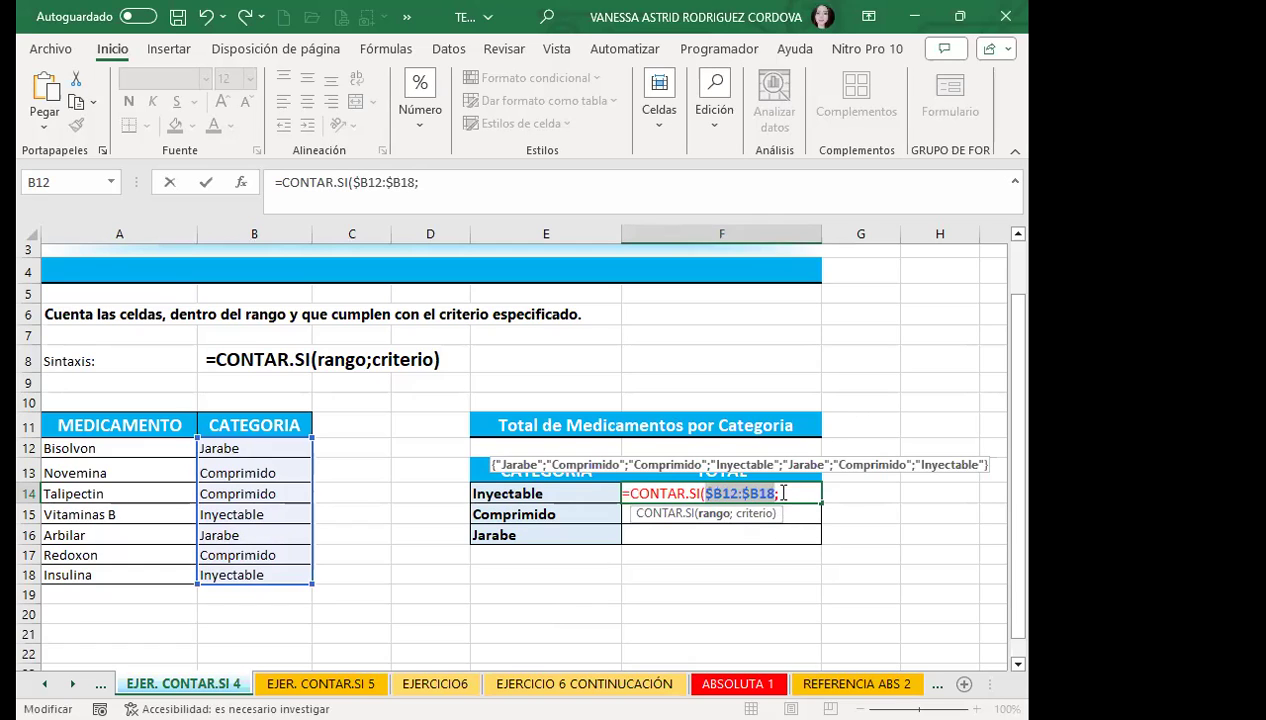
key(F4)
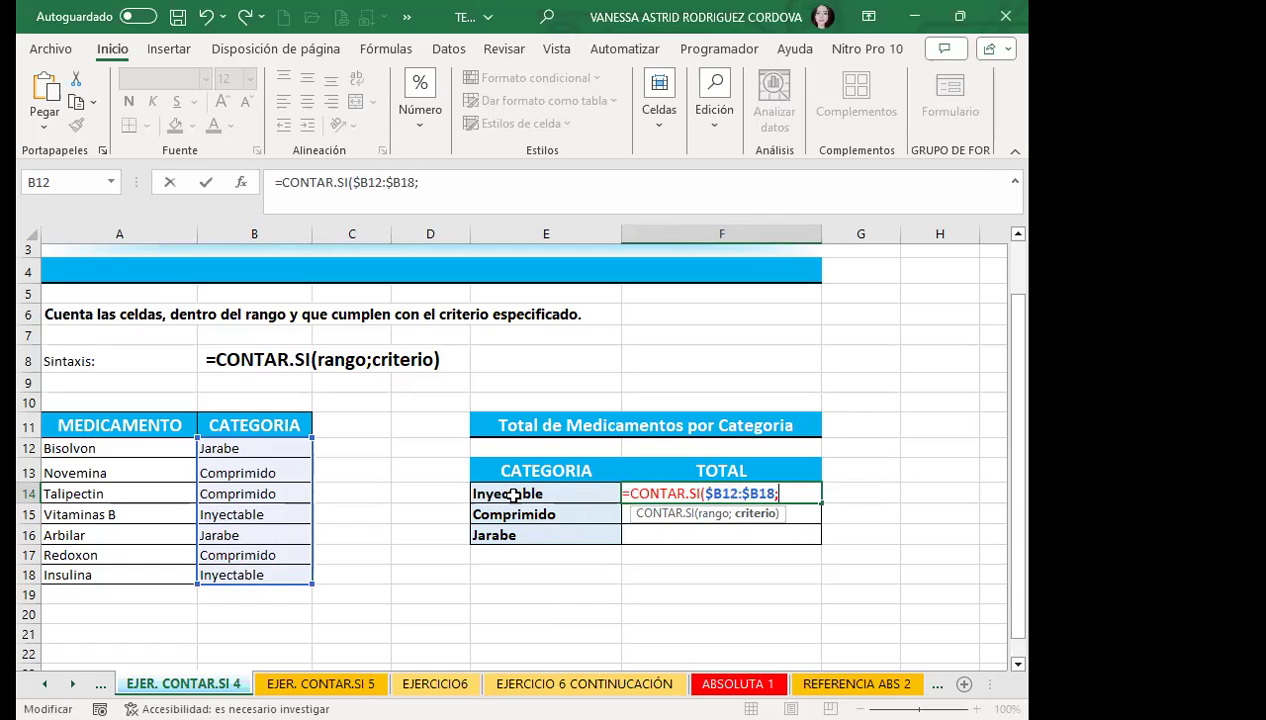
click(510, 494)
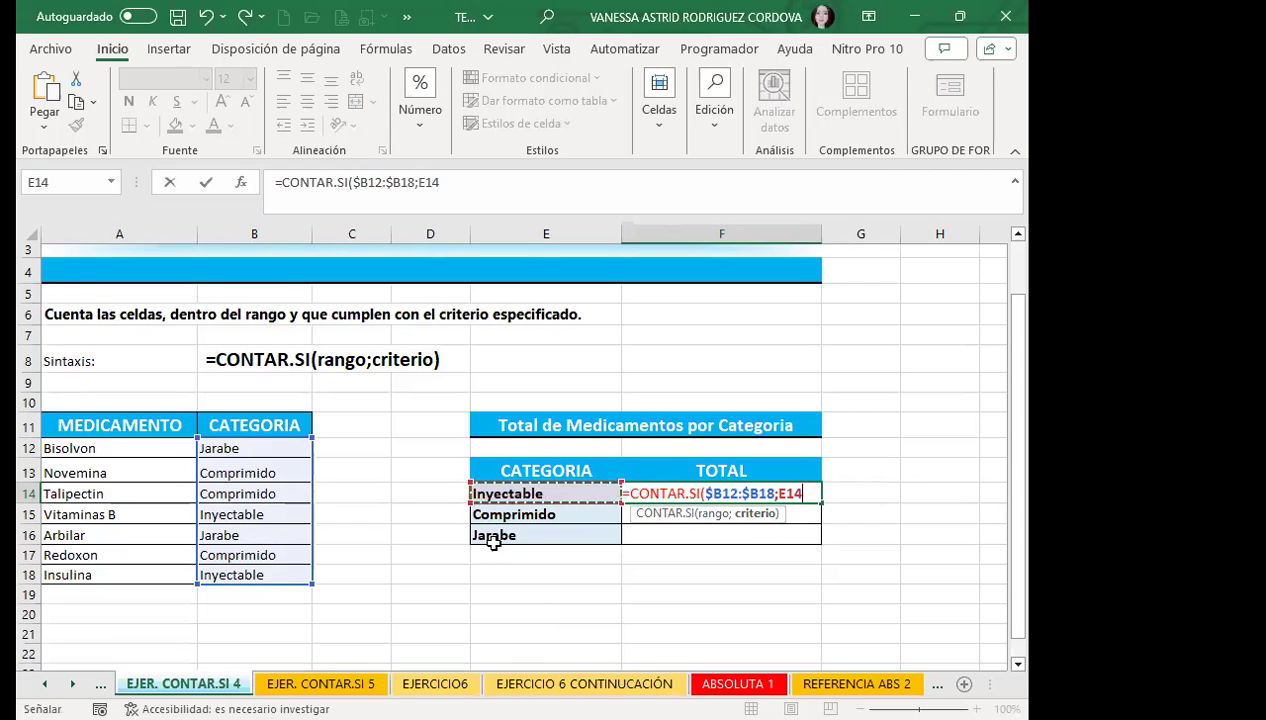
key(Return)
click(658, 497)
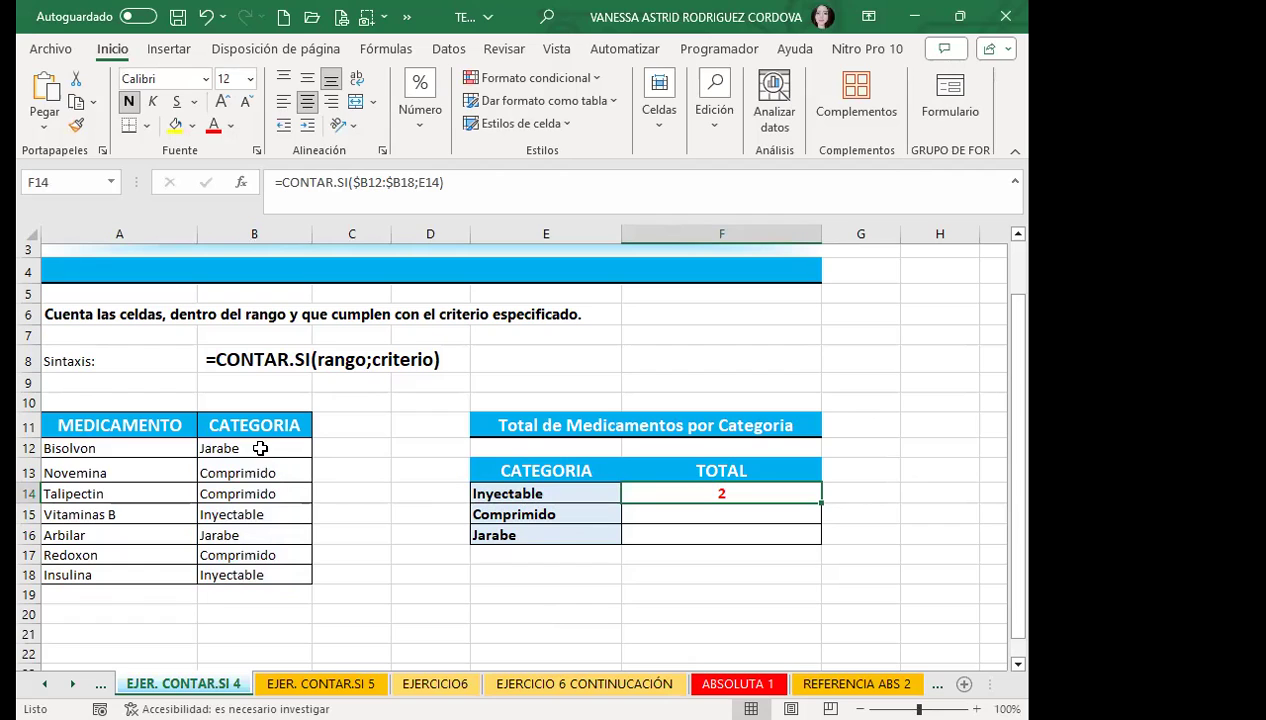
Fill the F14 count down to F16 and inspect the shifted ranges giving Comprimido 3, Jarabe 1
click(270, 515)
click(262, 575)
click(697, 489)
drag(821, 500, 821, 537)
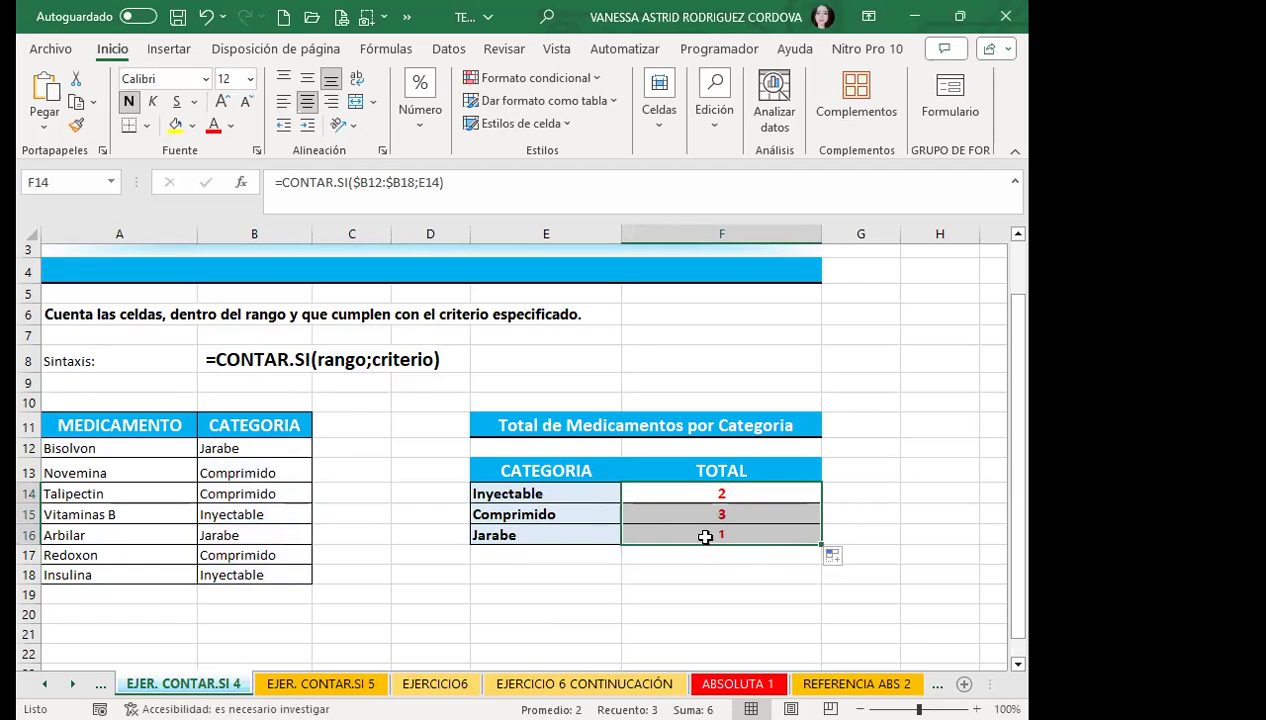
click(560, 514)
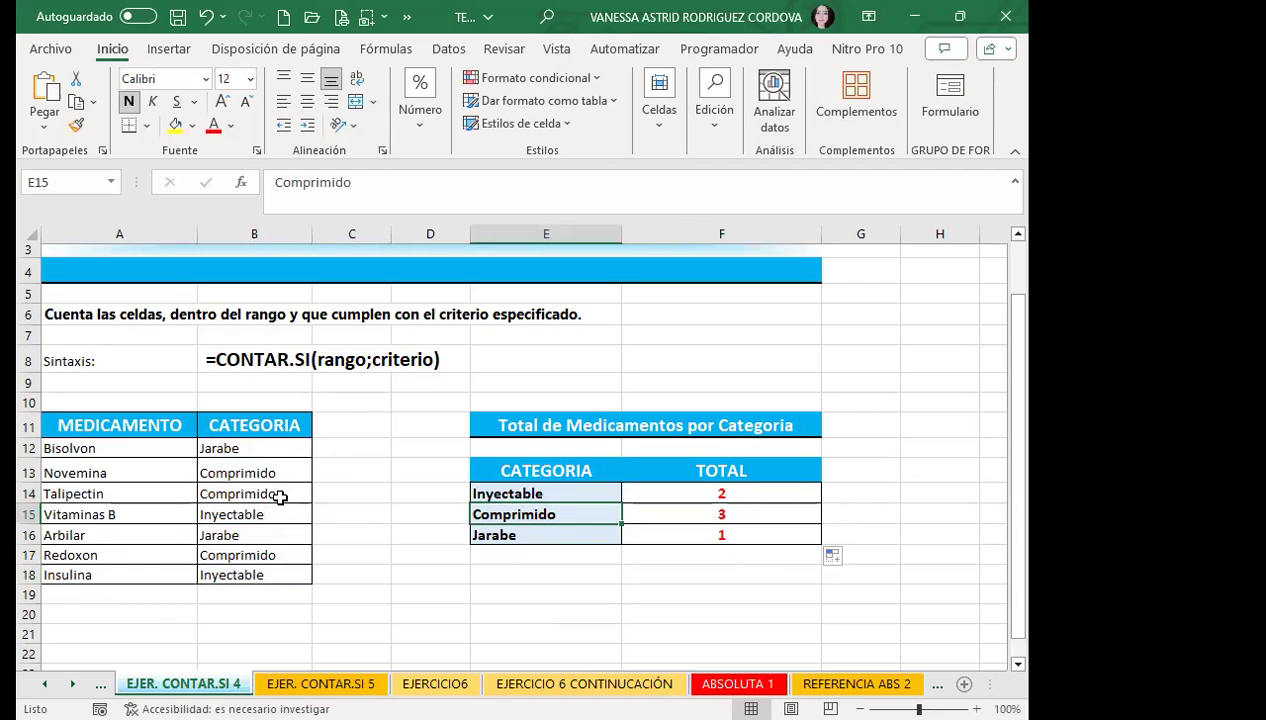
click(273, 556)
click(659, 511)
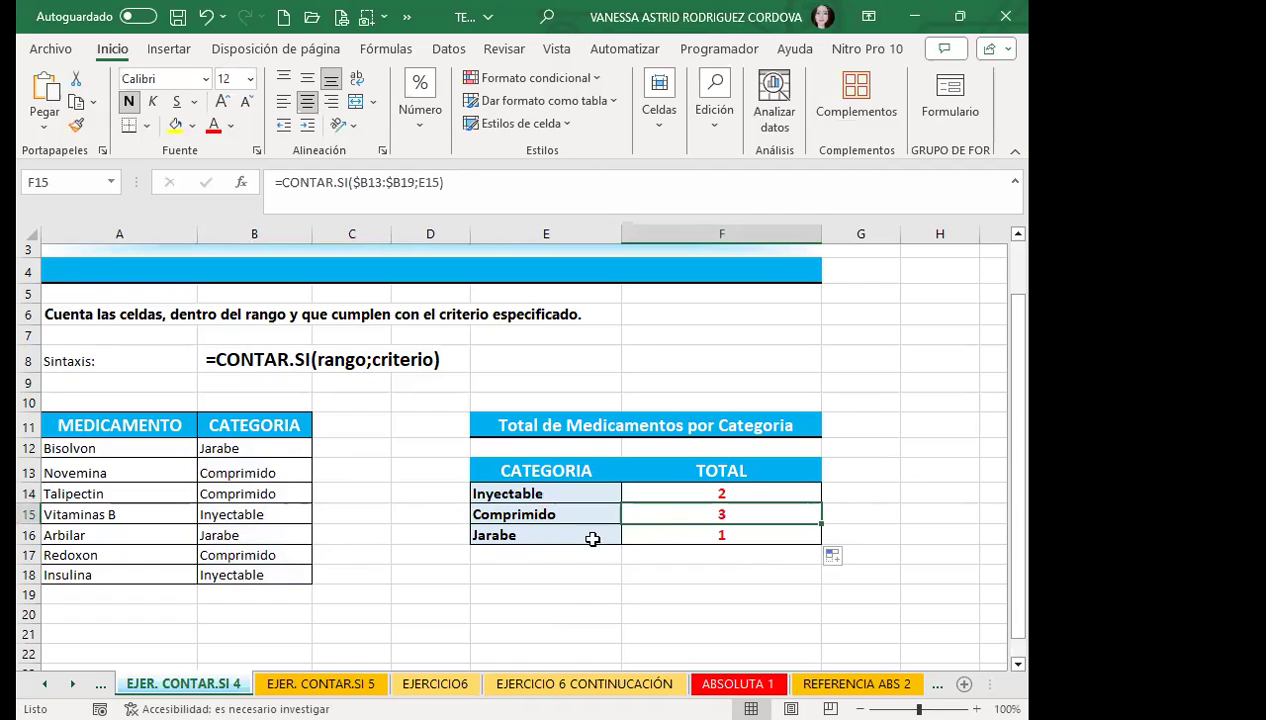
click(265, 452)
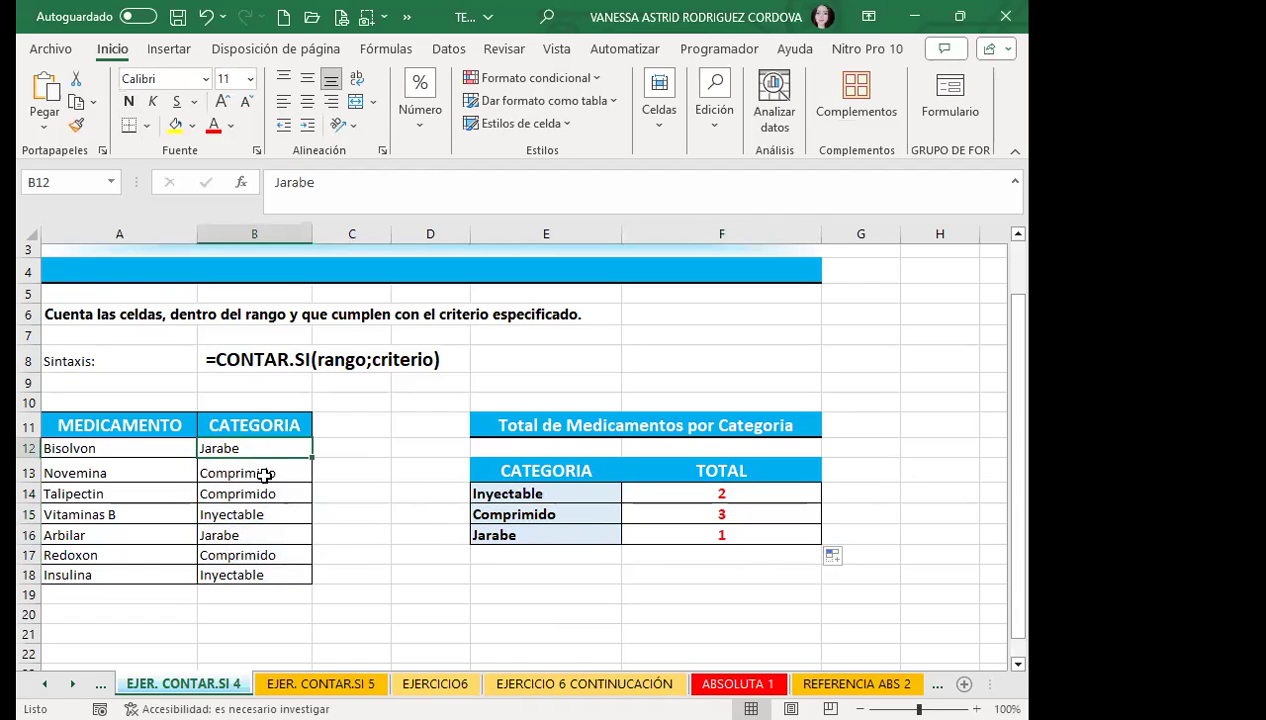
click(659, 532)
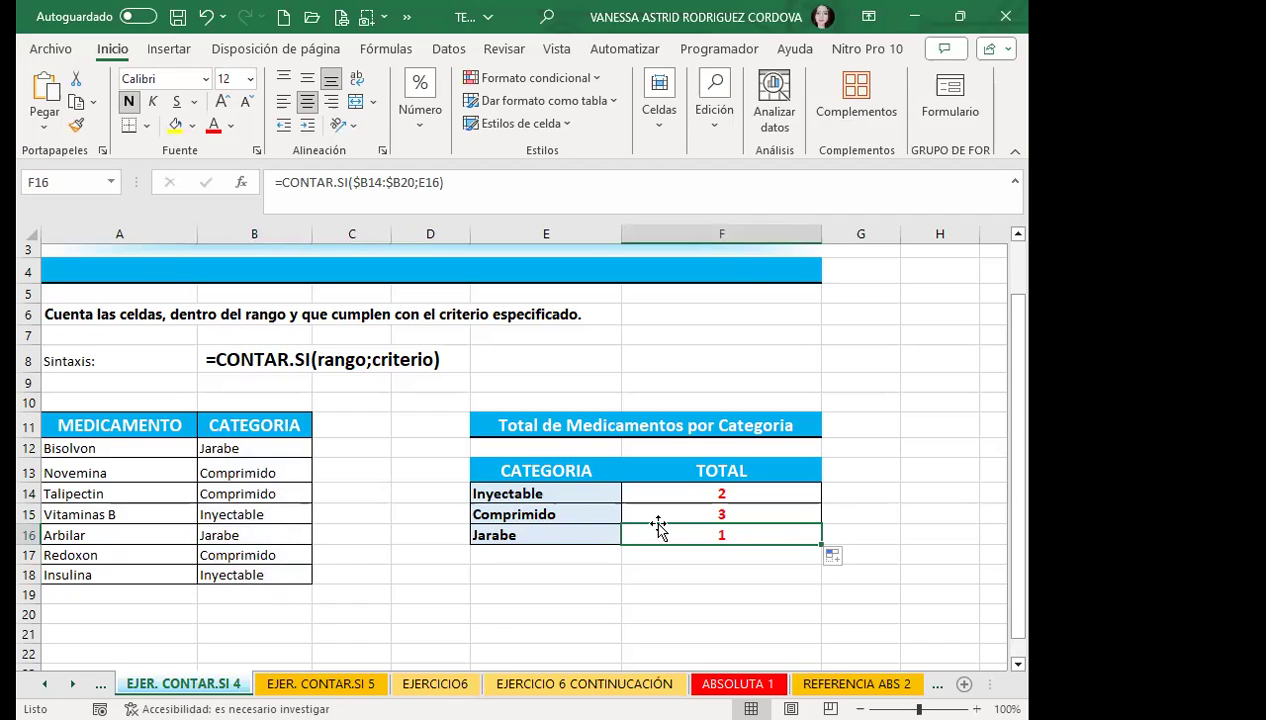
Change F14's range to B$12:B$18 and refill down to F16 for totals 2, 3 and 2
double_click(680, 490)
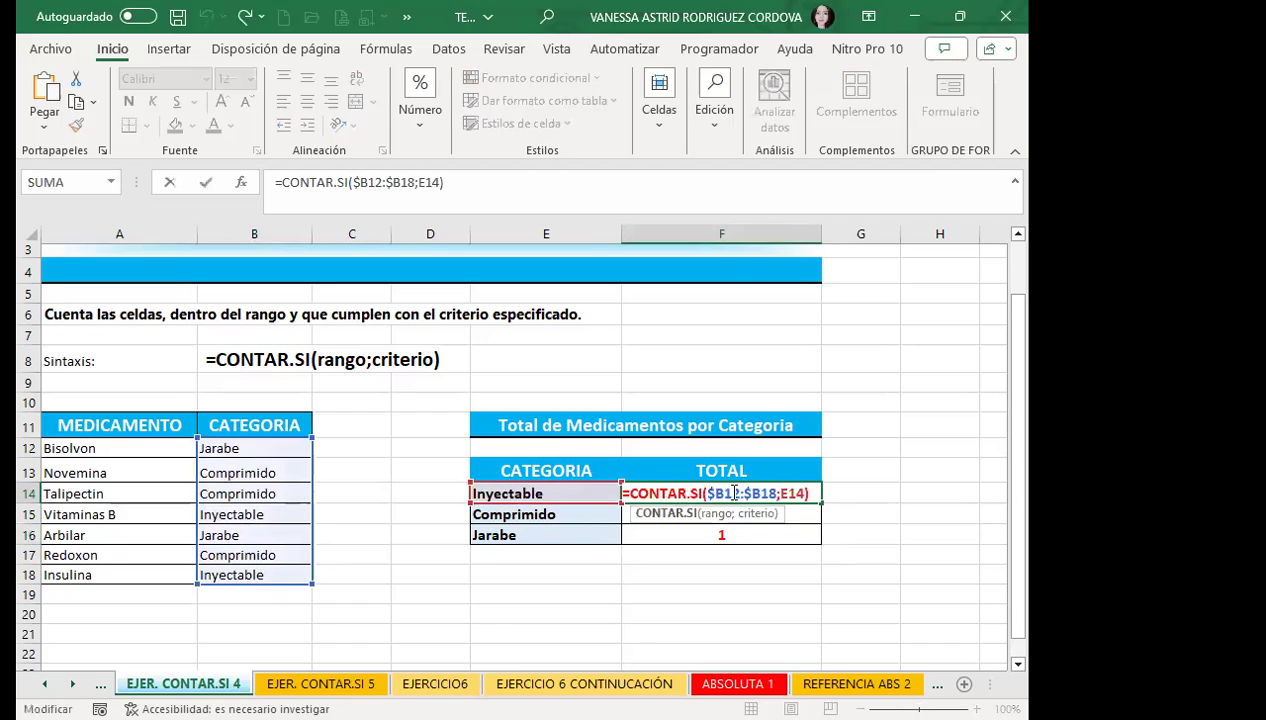
drag(708, 494, 777, 487)
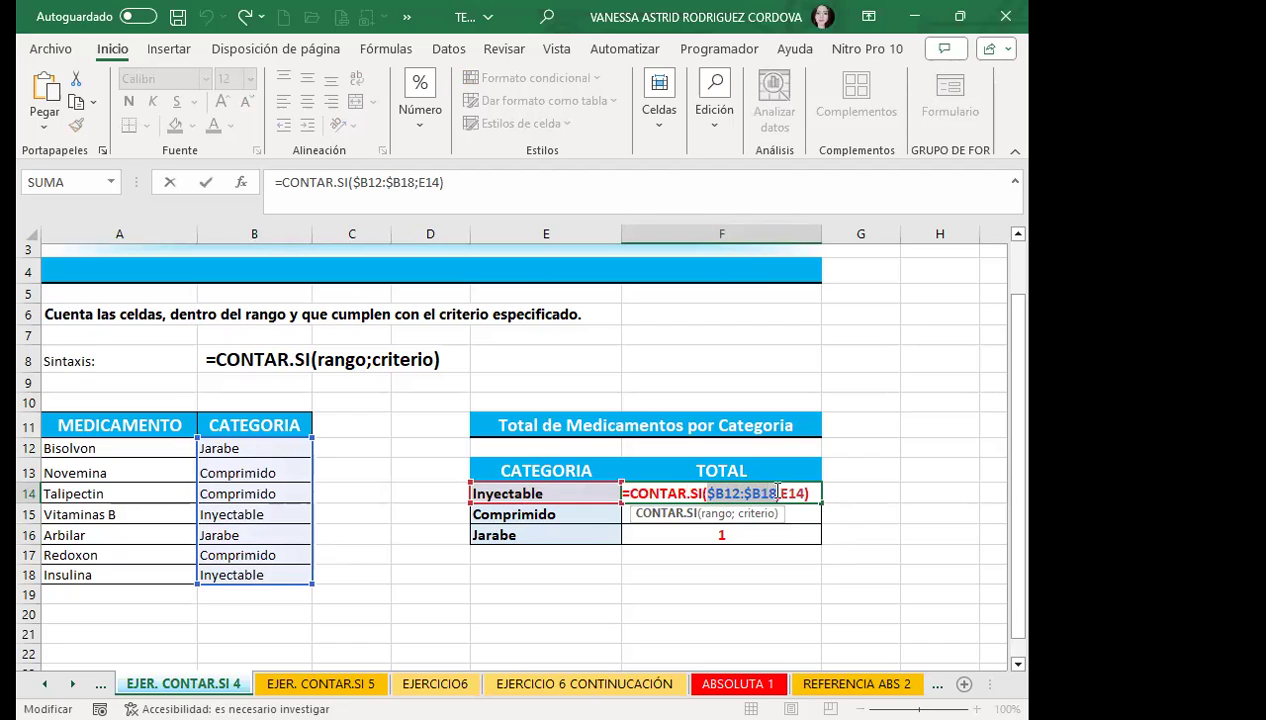
key(F4)
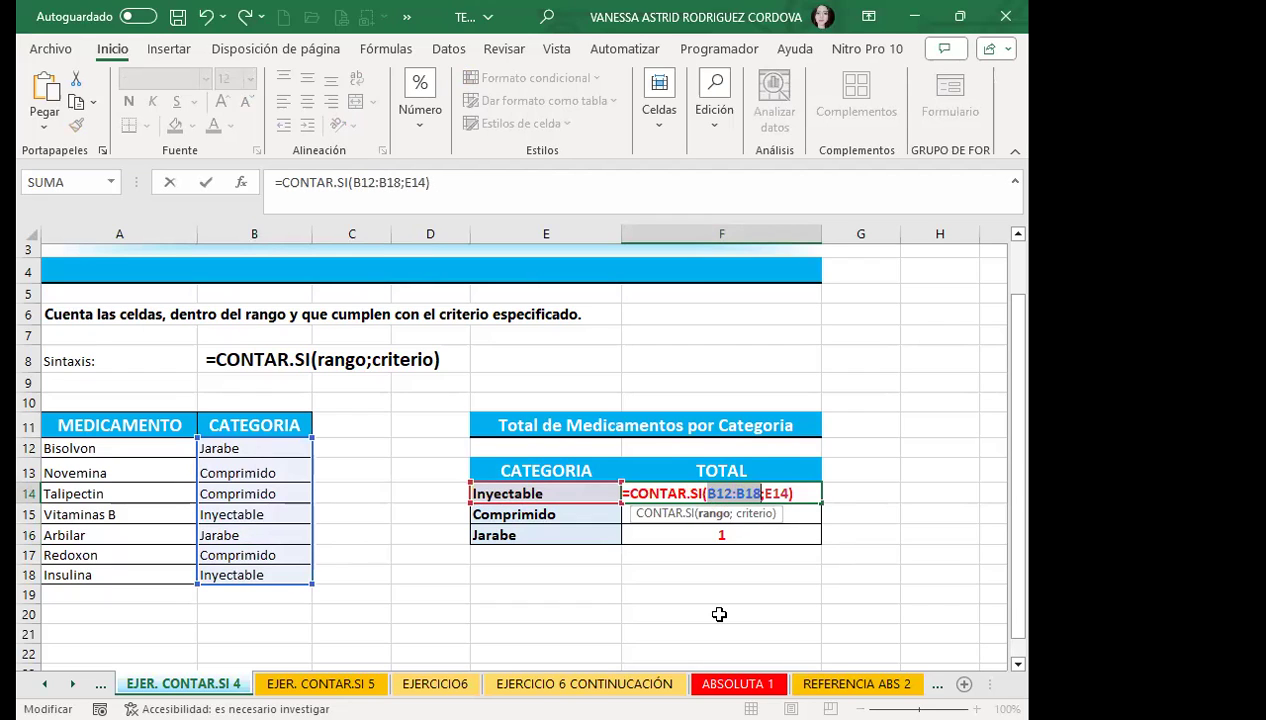
key(F4)
key(F4)
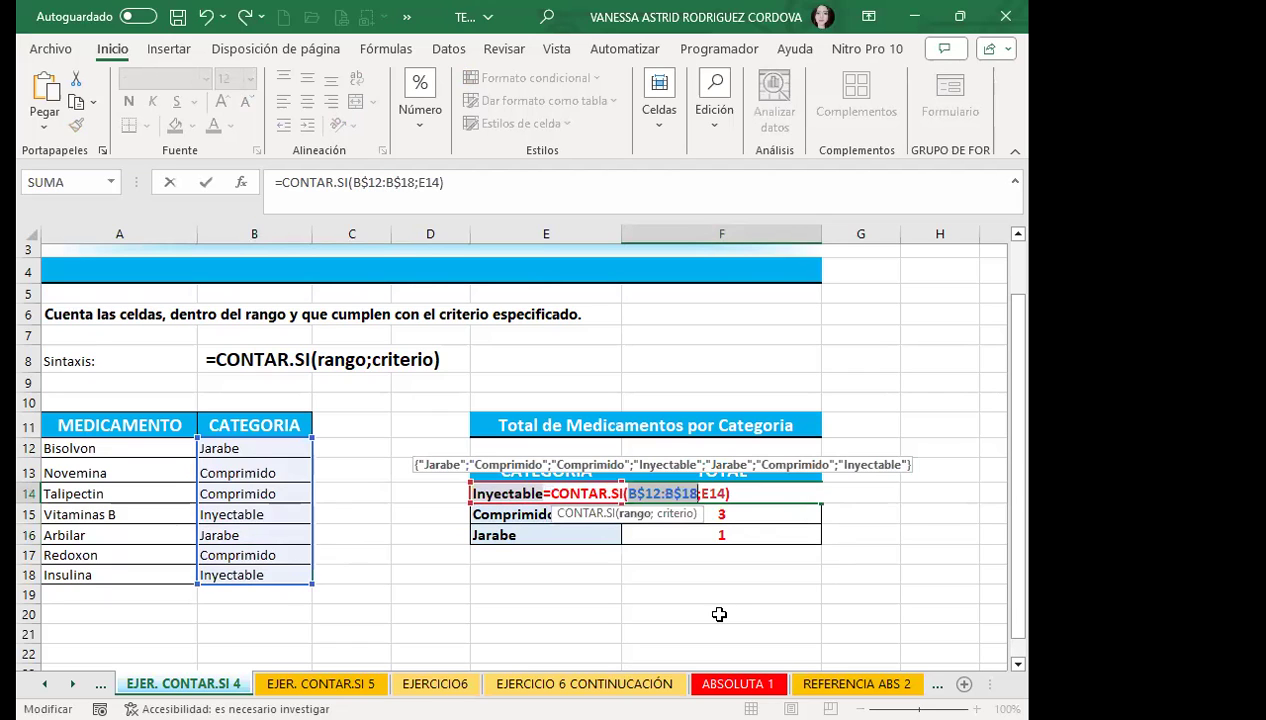
key(Return)
click(772, 488)
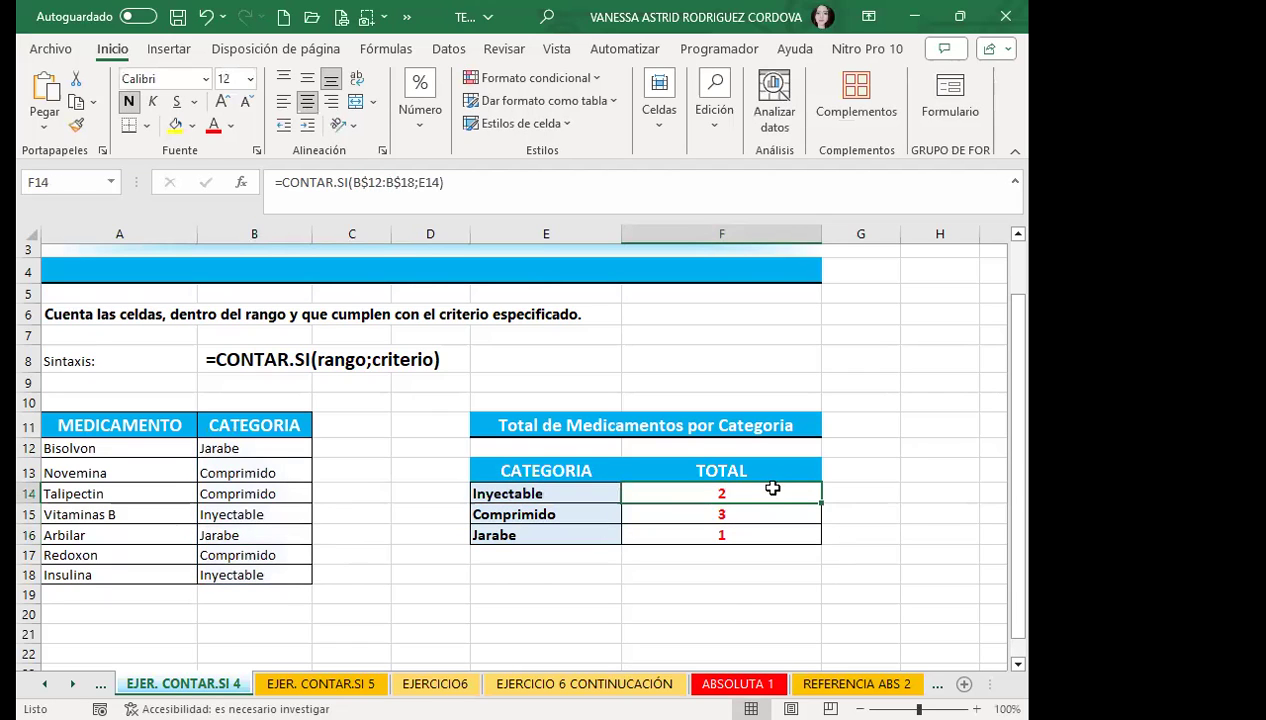
drag(821, 503, 820, 549)
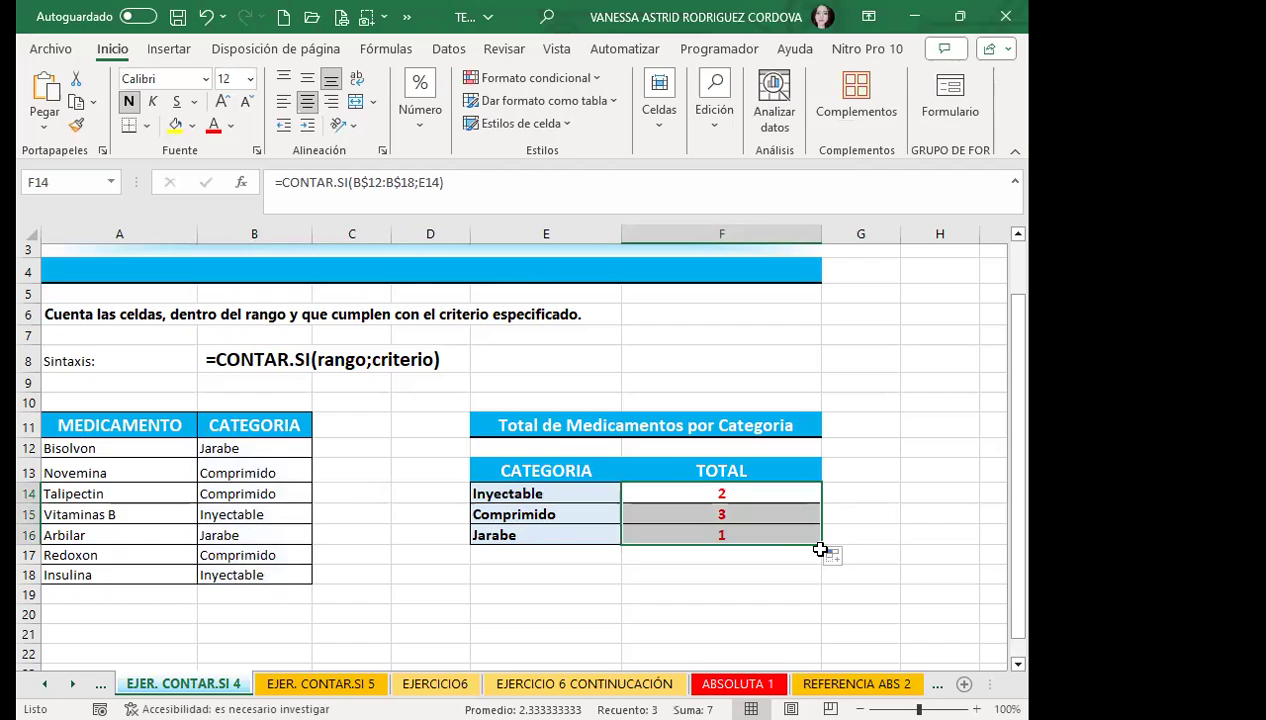
click(772, 532)
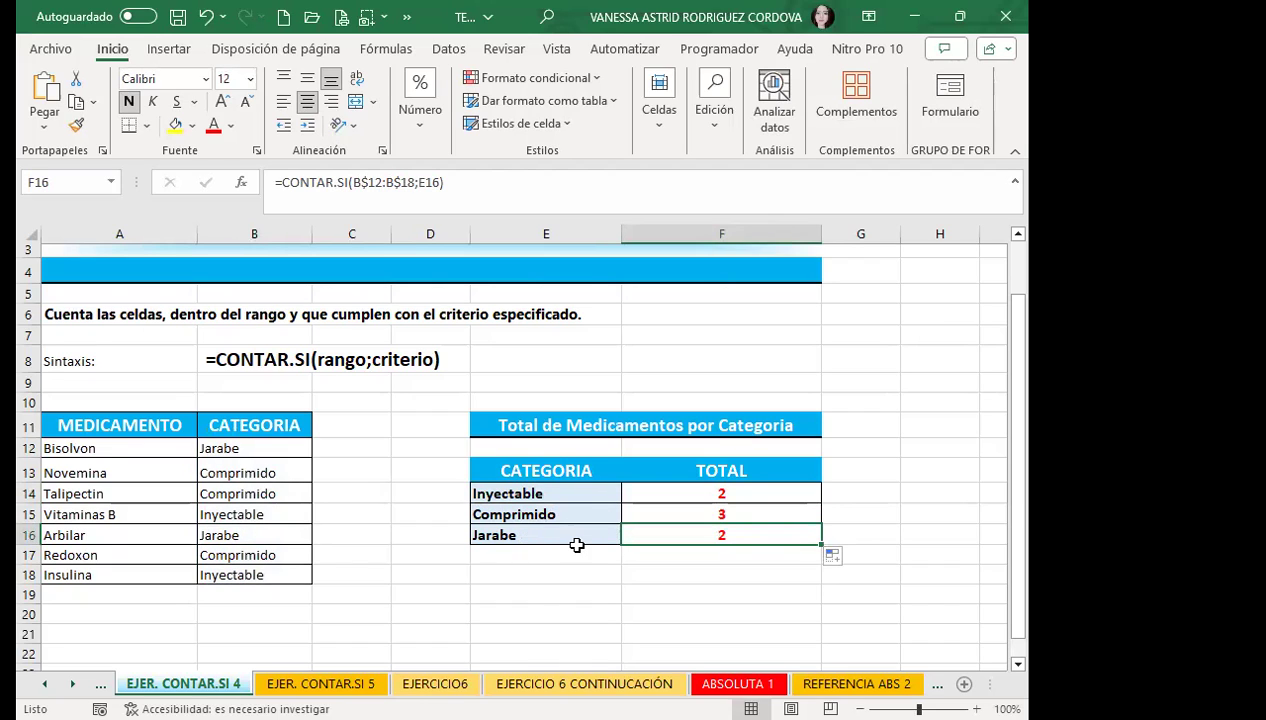
click(578, 539)
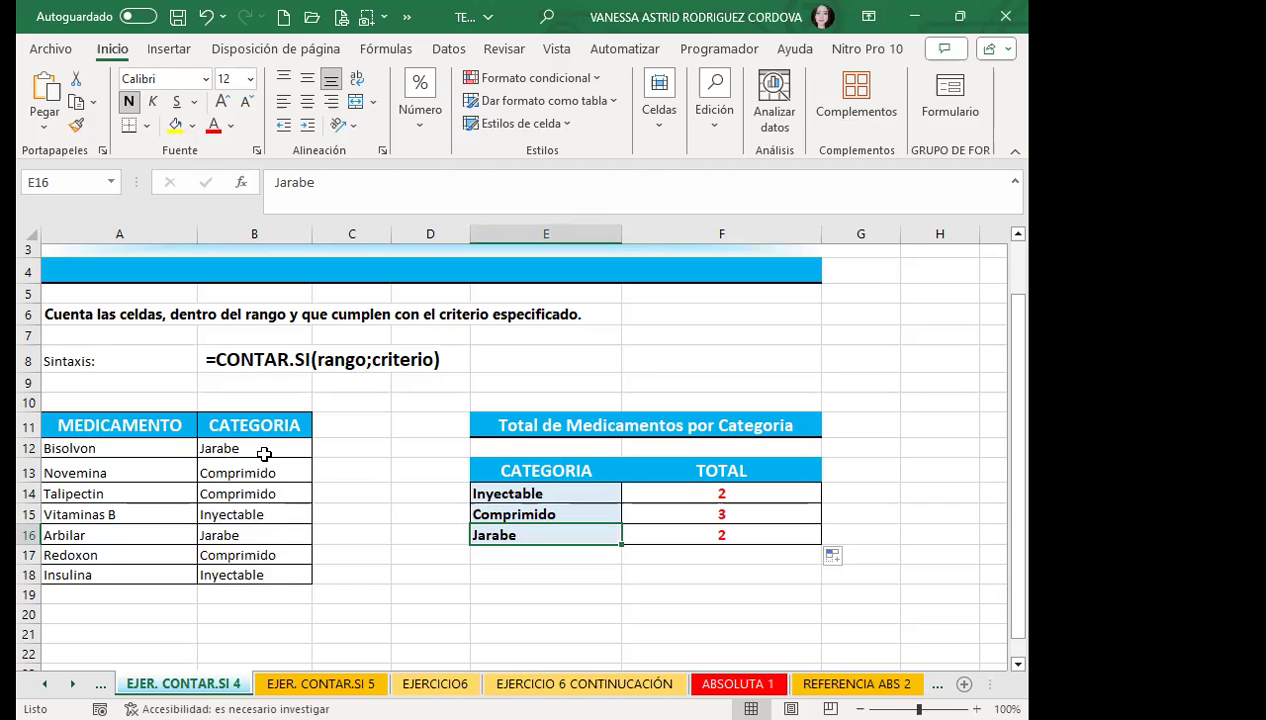
click(265, 451)
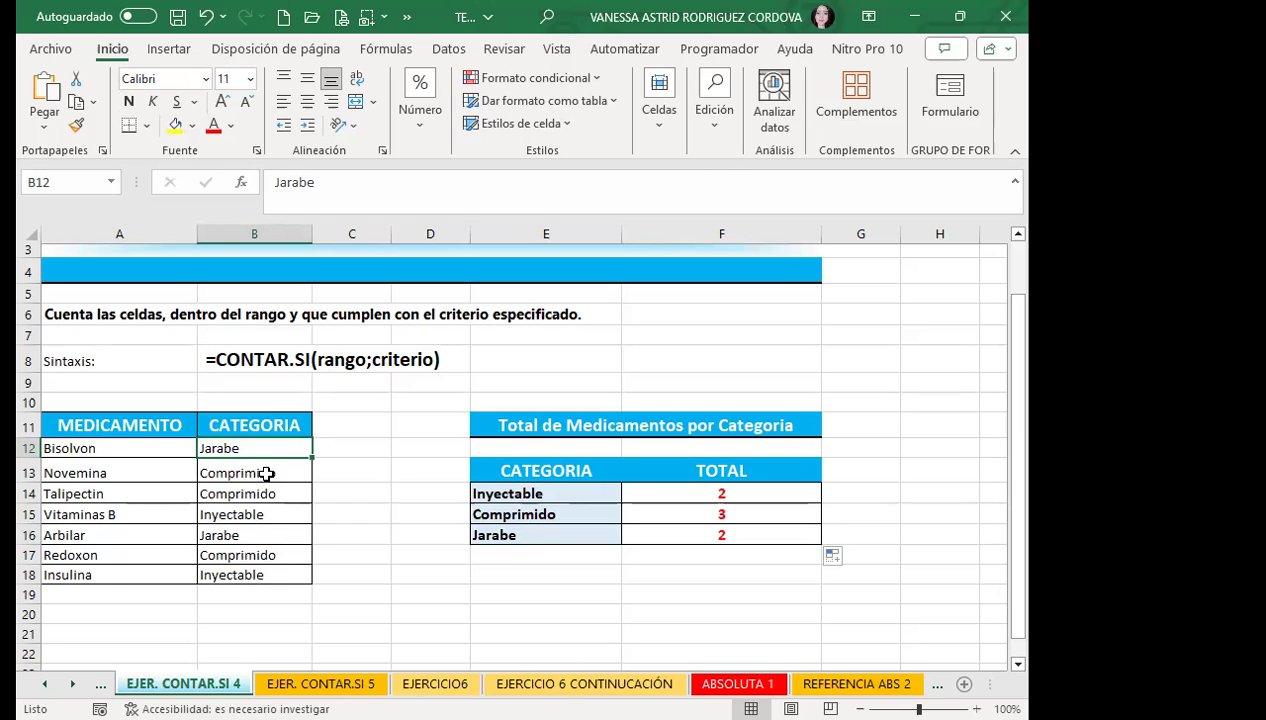
click(262, 474)
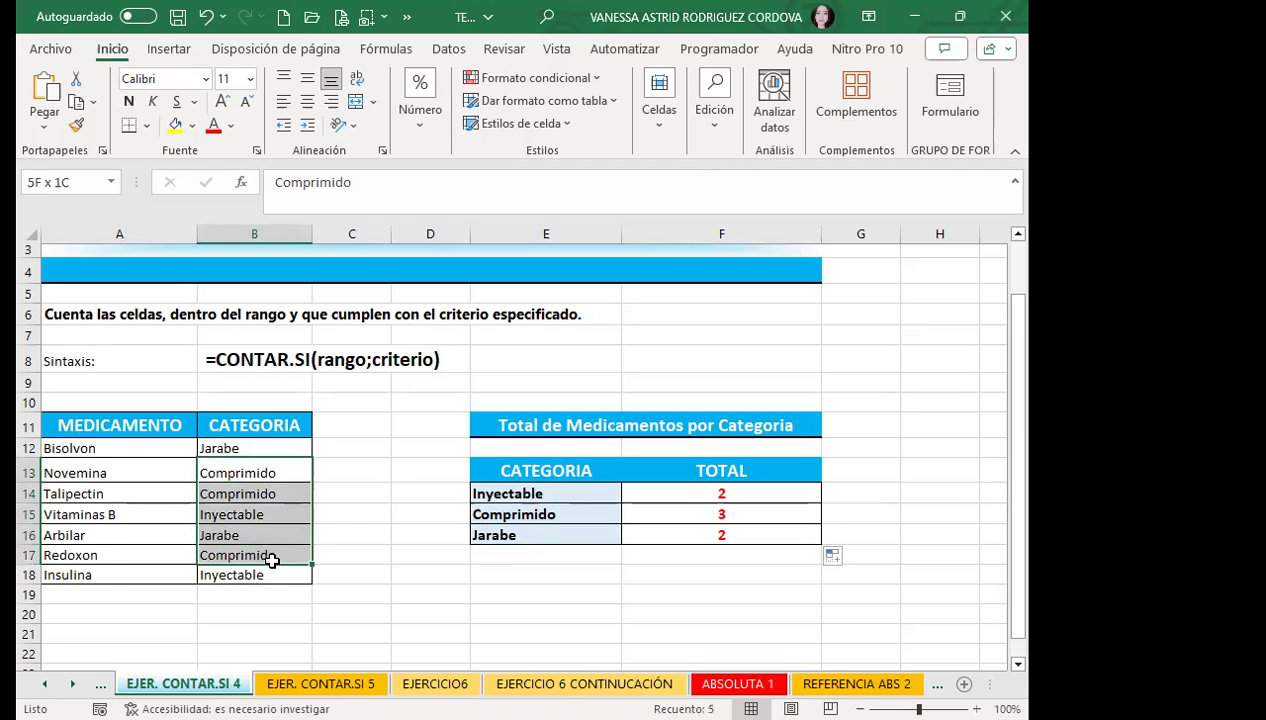
drag(276, 481, 268, 574)
drag(274, 486, 276, 574)
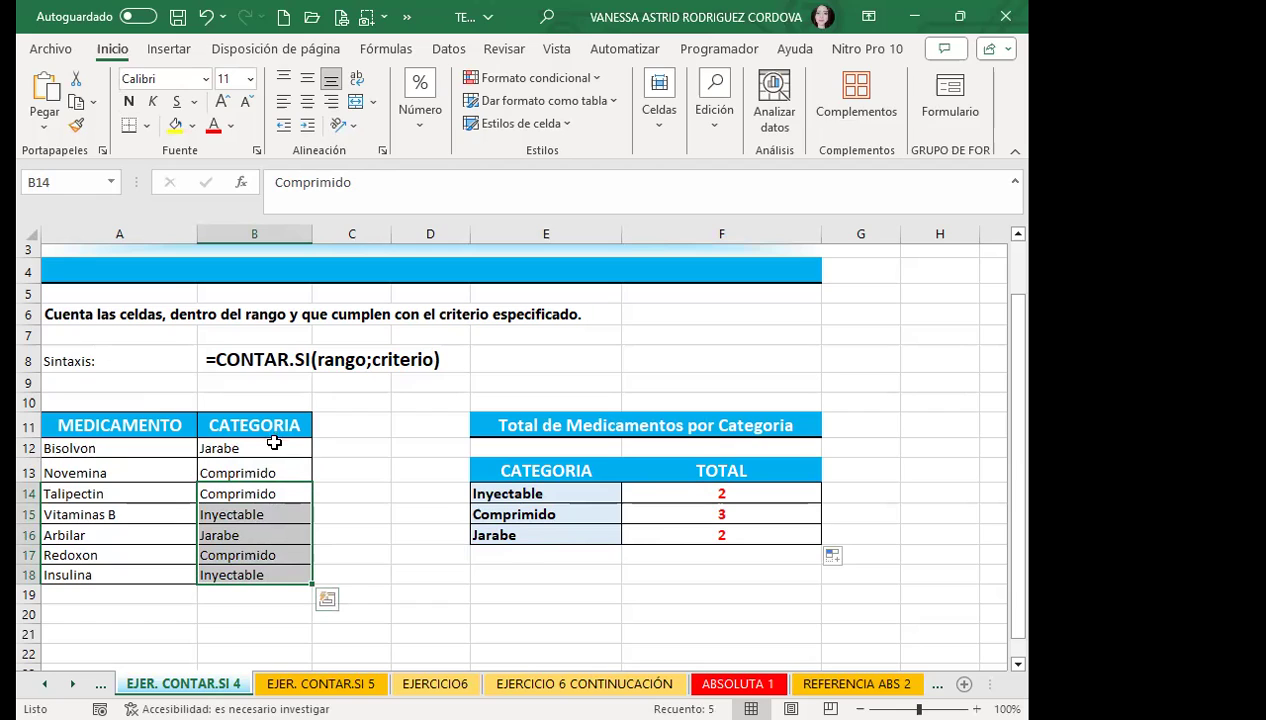
click(670, 492)
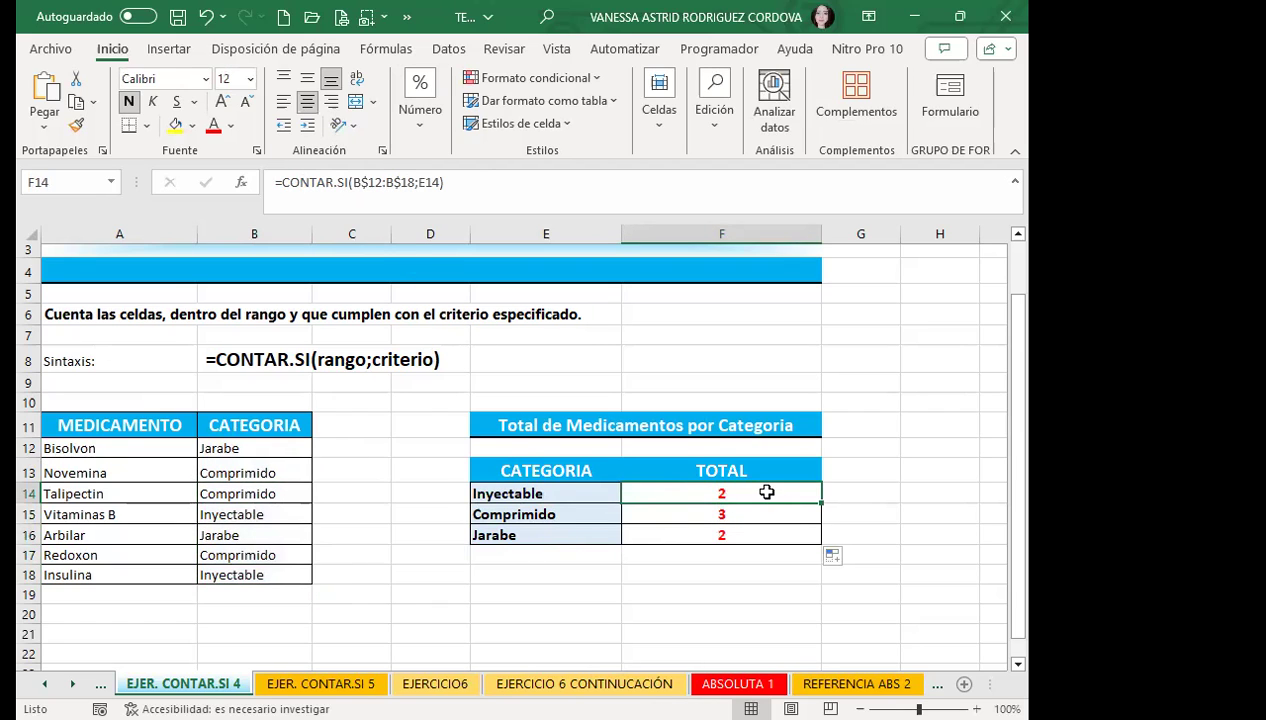
drag(765, 497, 764, 532)
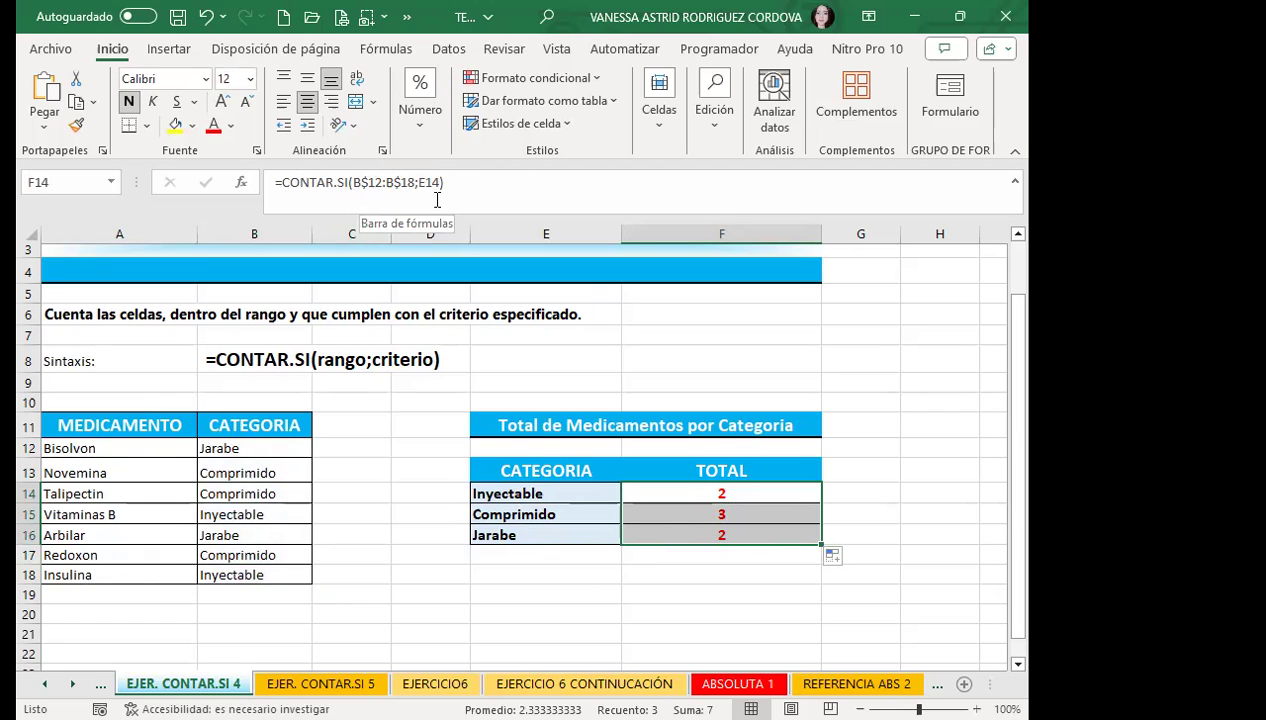
click(680, 532)
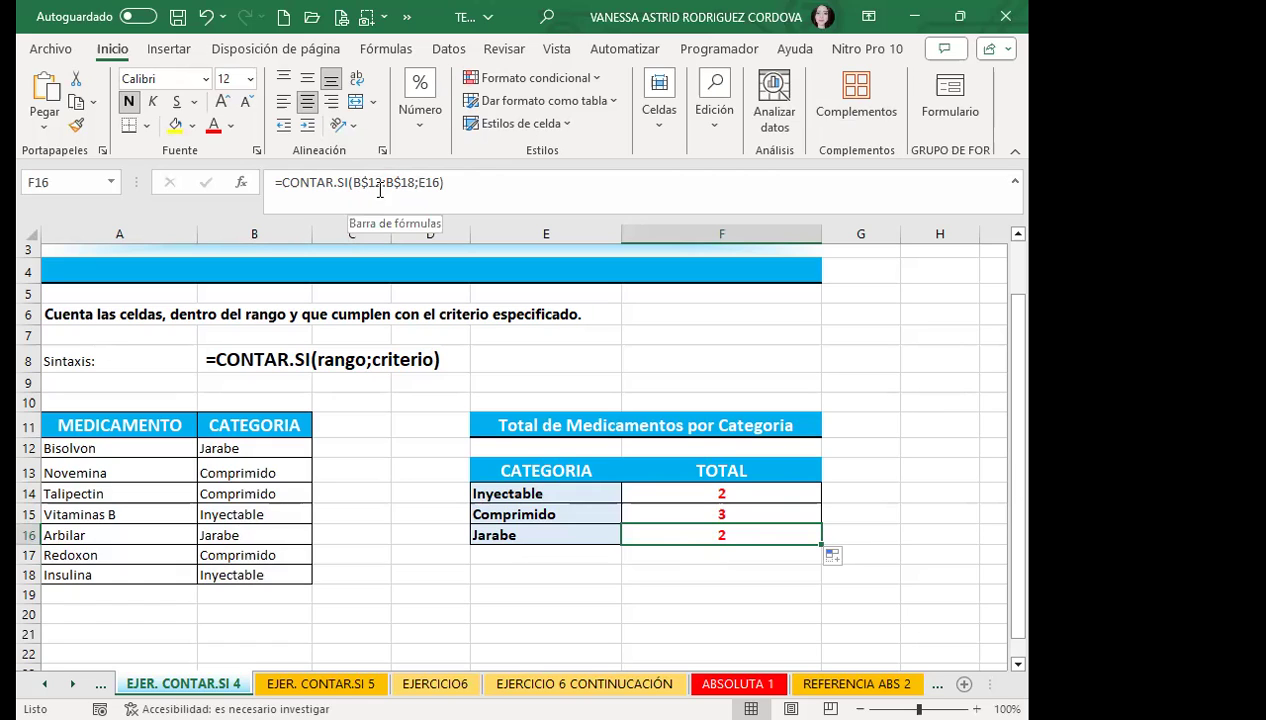
click(650, 512)
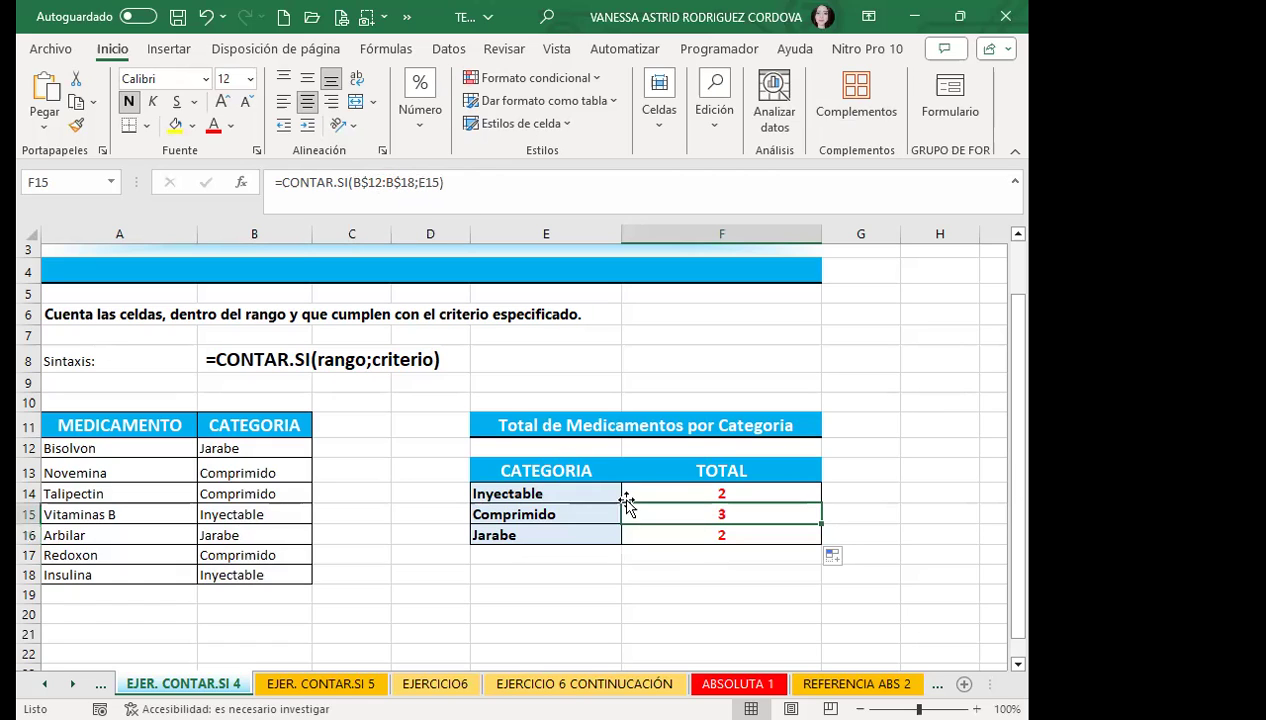
click(702, 493)
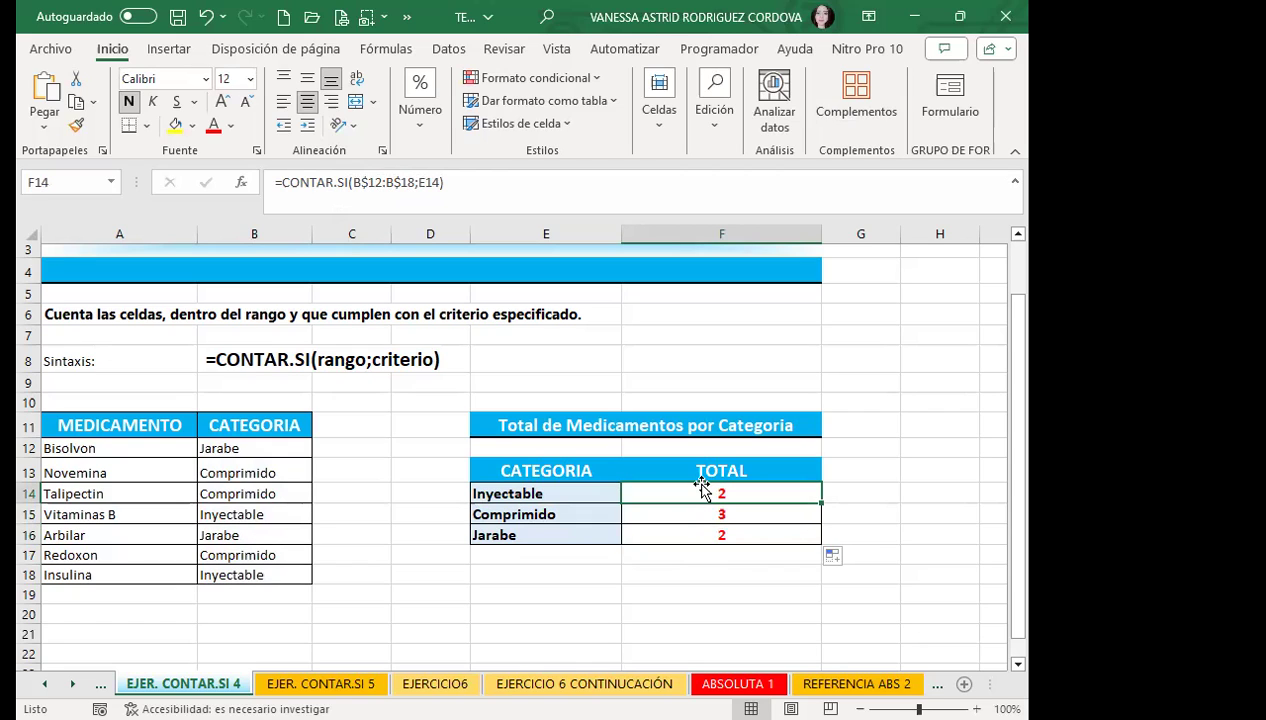